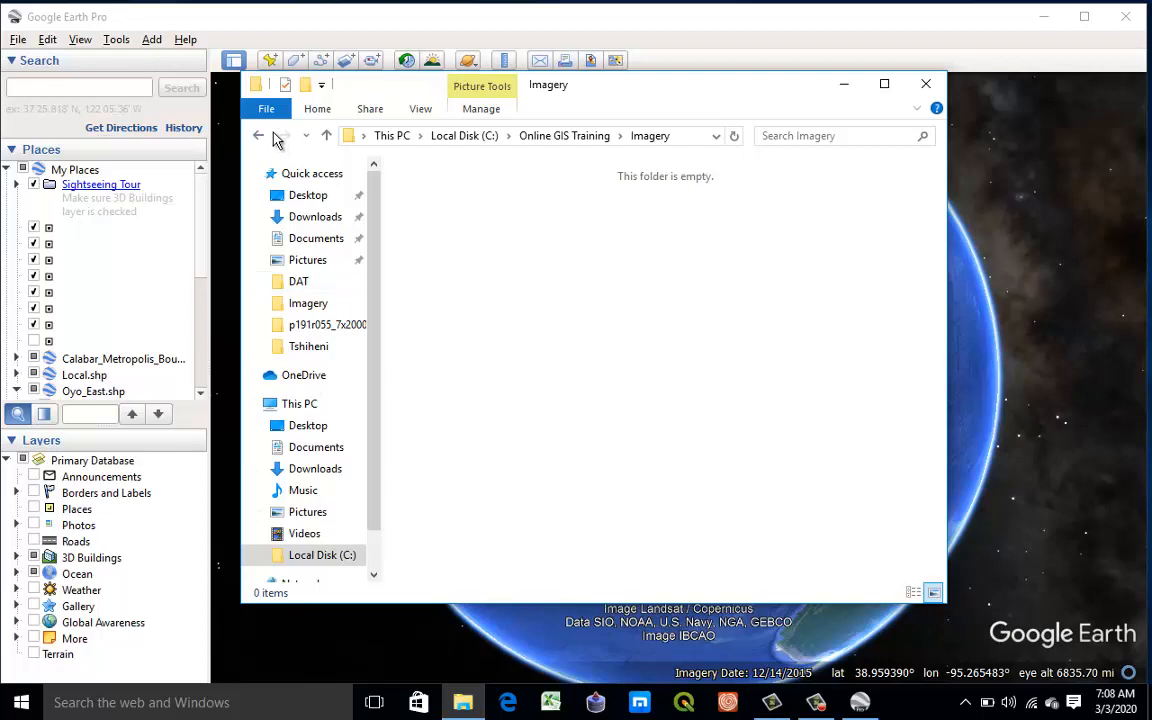
Step: Reopen the Imagery folder inside Online GIS Training, starting from Local Disk (C:)
left_click(259, 136)
left_click(259, 136)
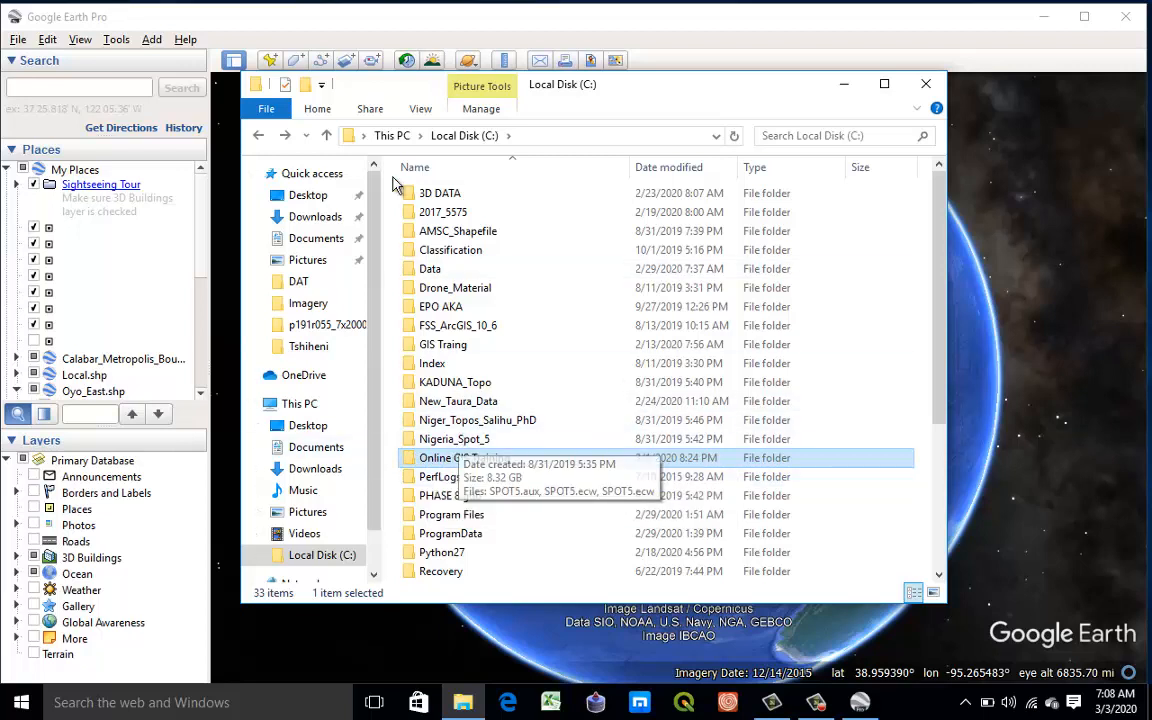
left_click(316, 556)
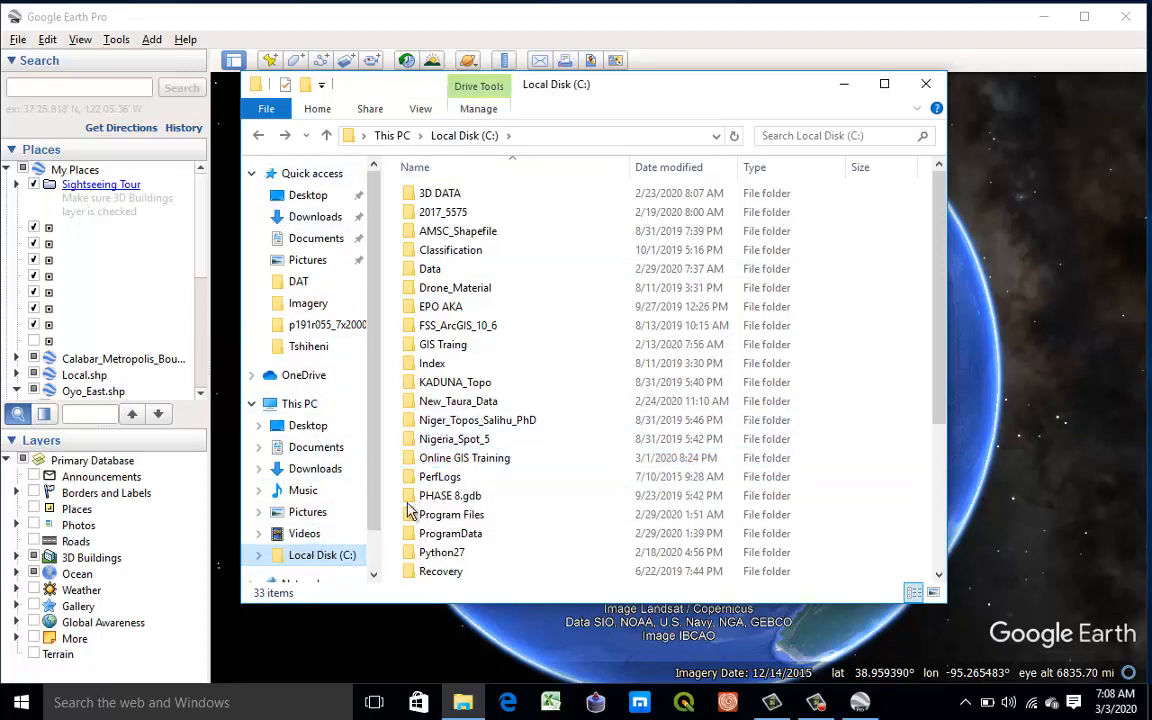
double_click(487, 460)
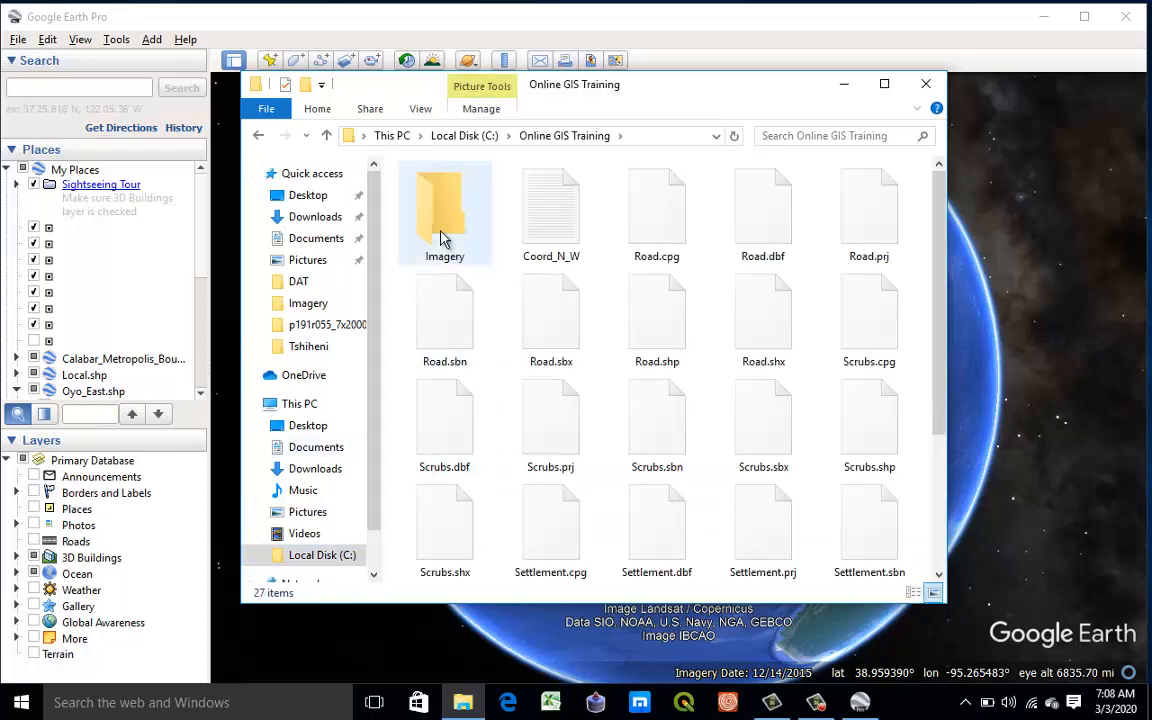
double_click(445, 238)
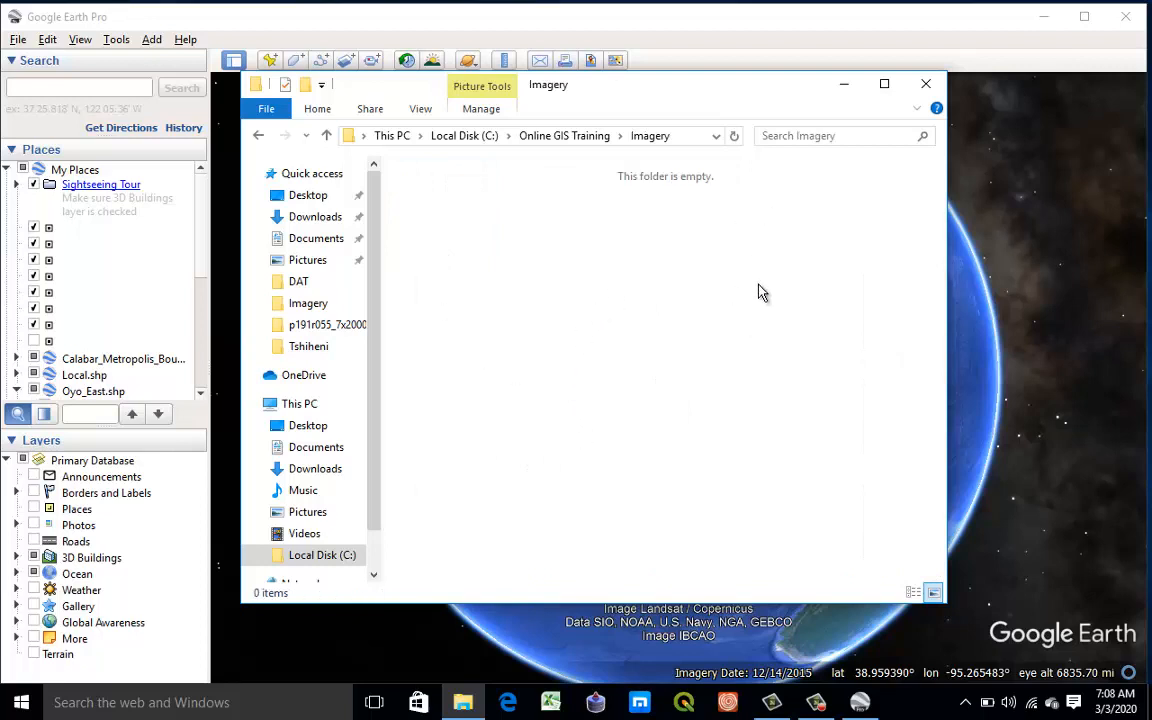
Step: Create a text document named Coord in the Imagery folder and enter the header line x,y in it
right_click(725, 246)
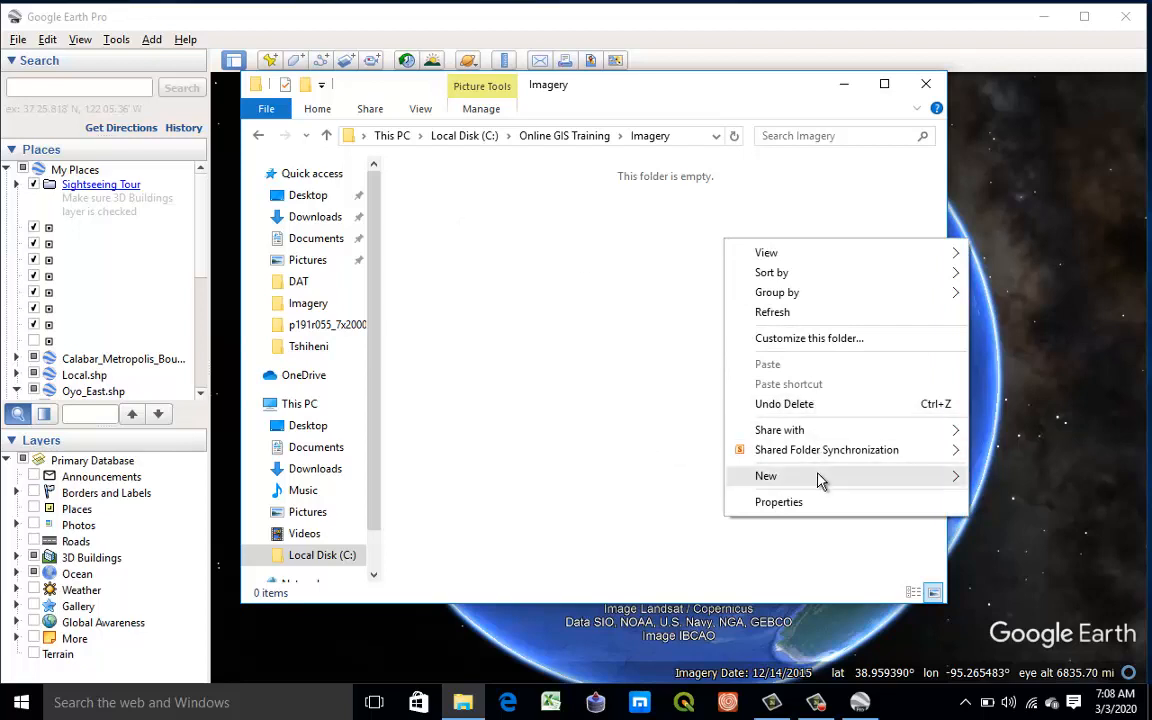
mouse_move(759, 477)
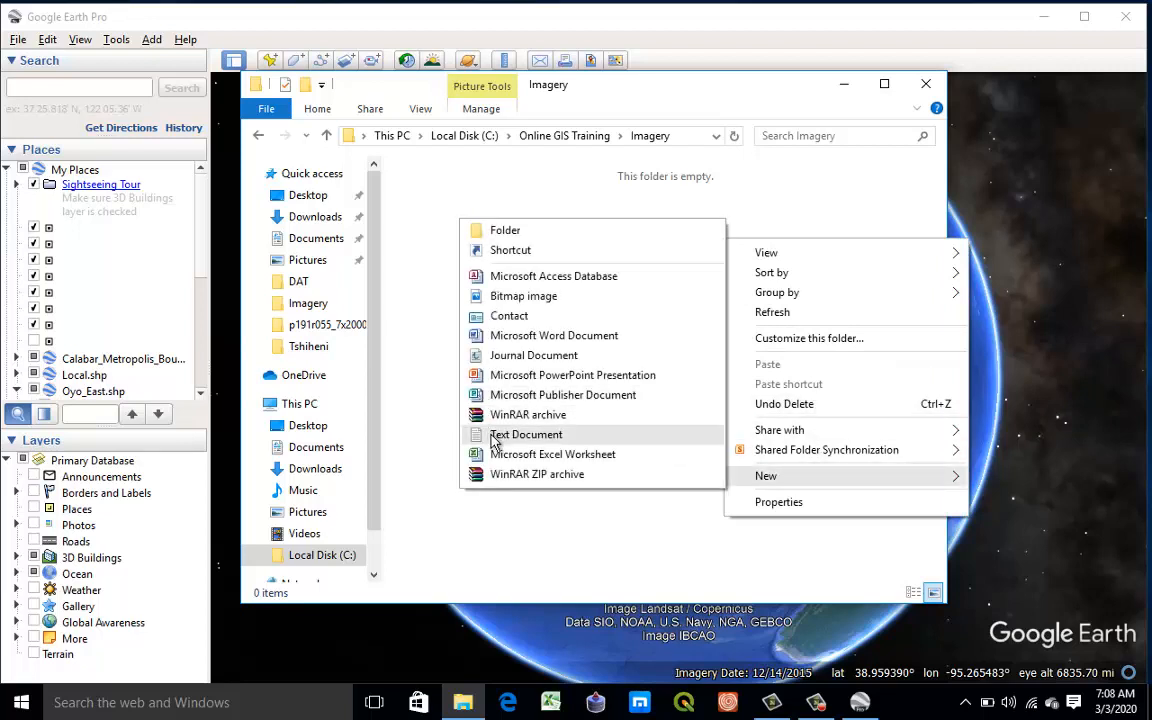
left_click(526, 434)
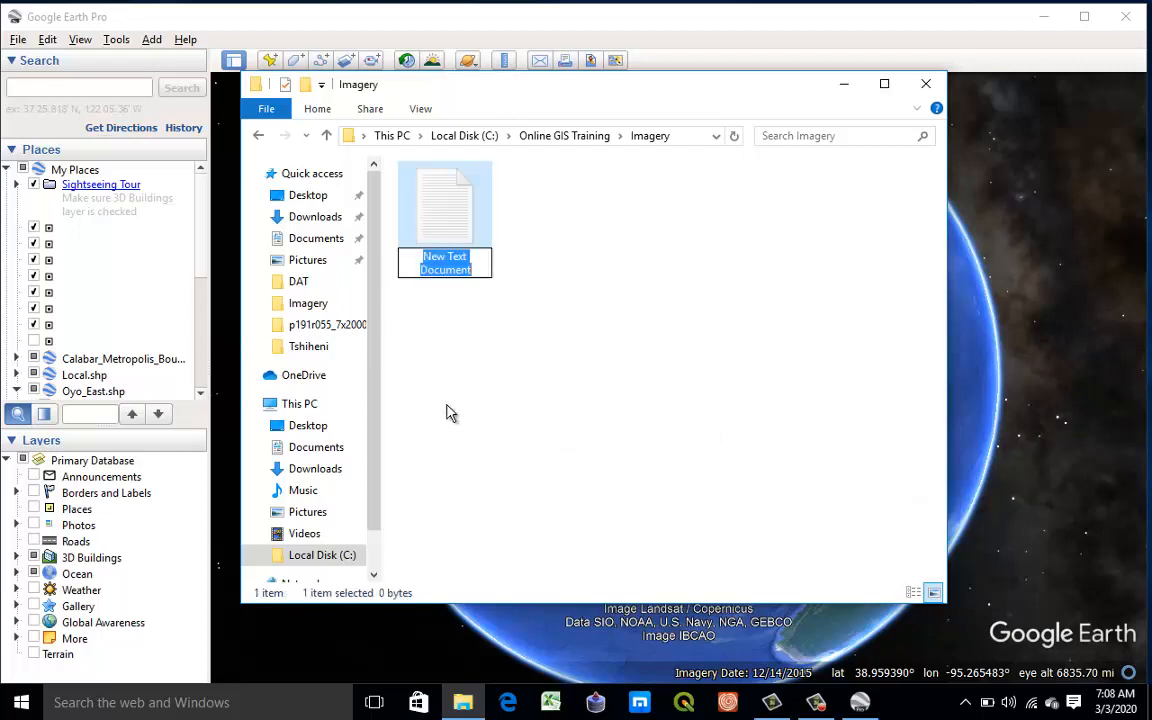
type("C")
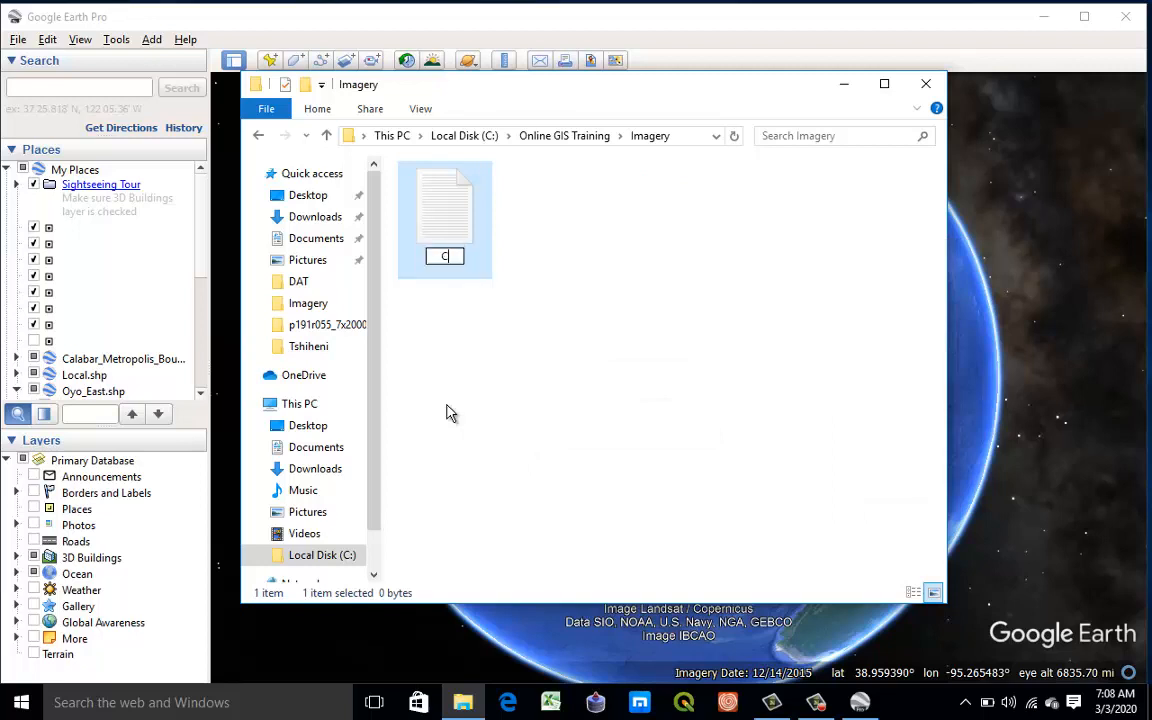
type("oord")
left_click(537, 267)
double_click(442, 250)
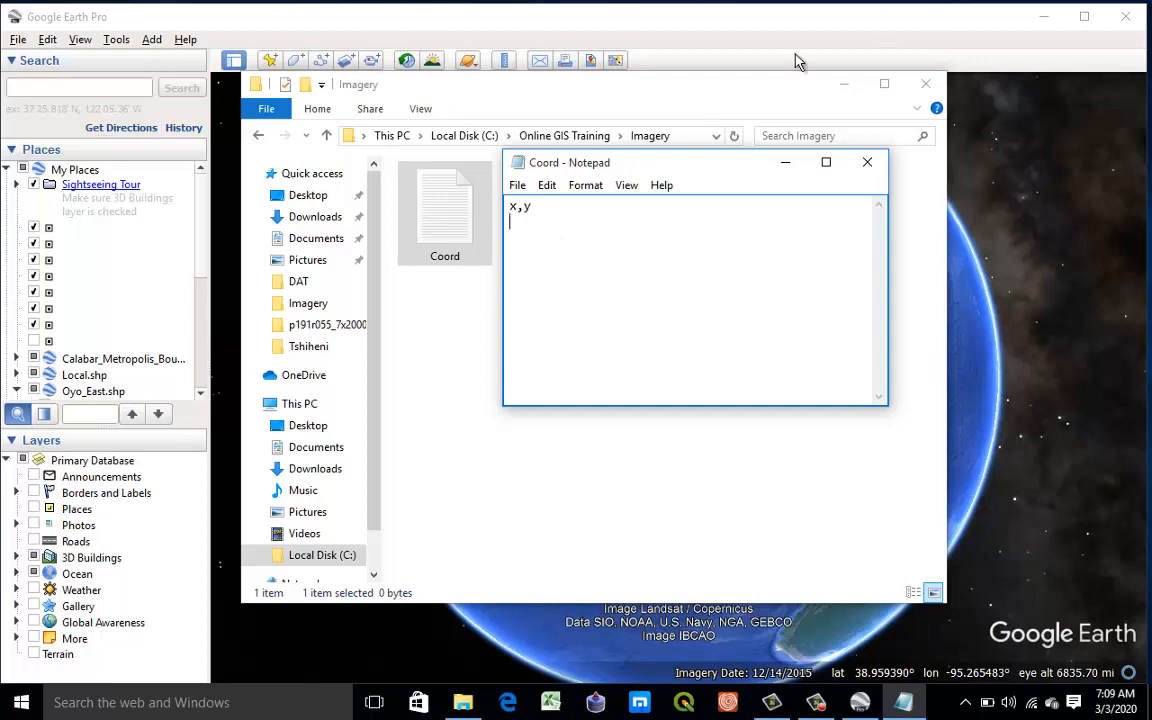
Step: Switch to Google Earth Pro and search for Ikeja, Lagos, Nigeria
left_click(843, 85)
left_click(279, 137)
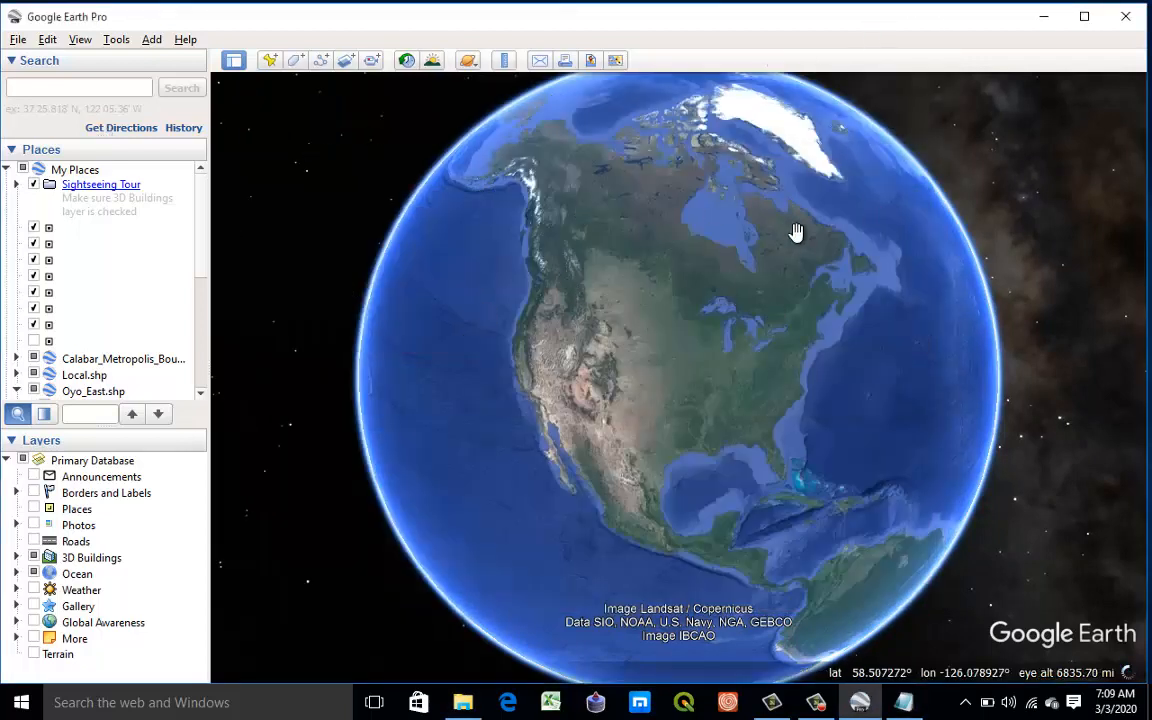
left_click(90, 92)
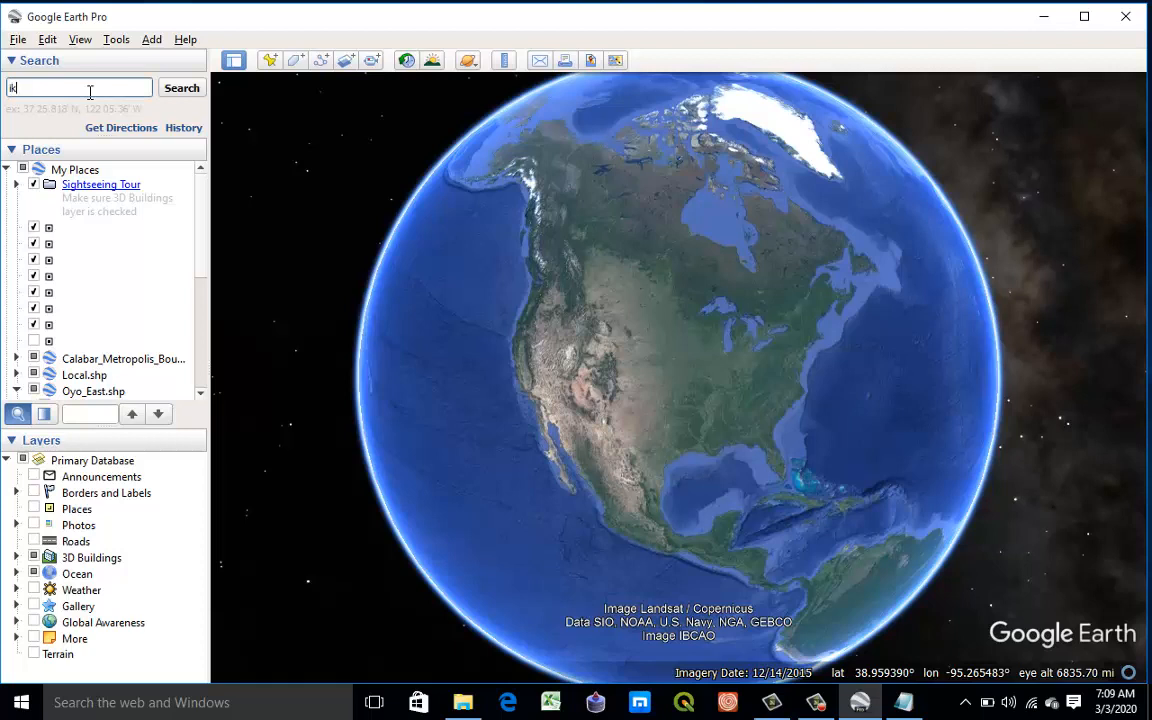
type("ikeja")
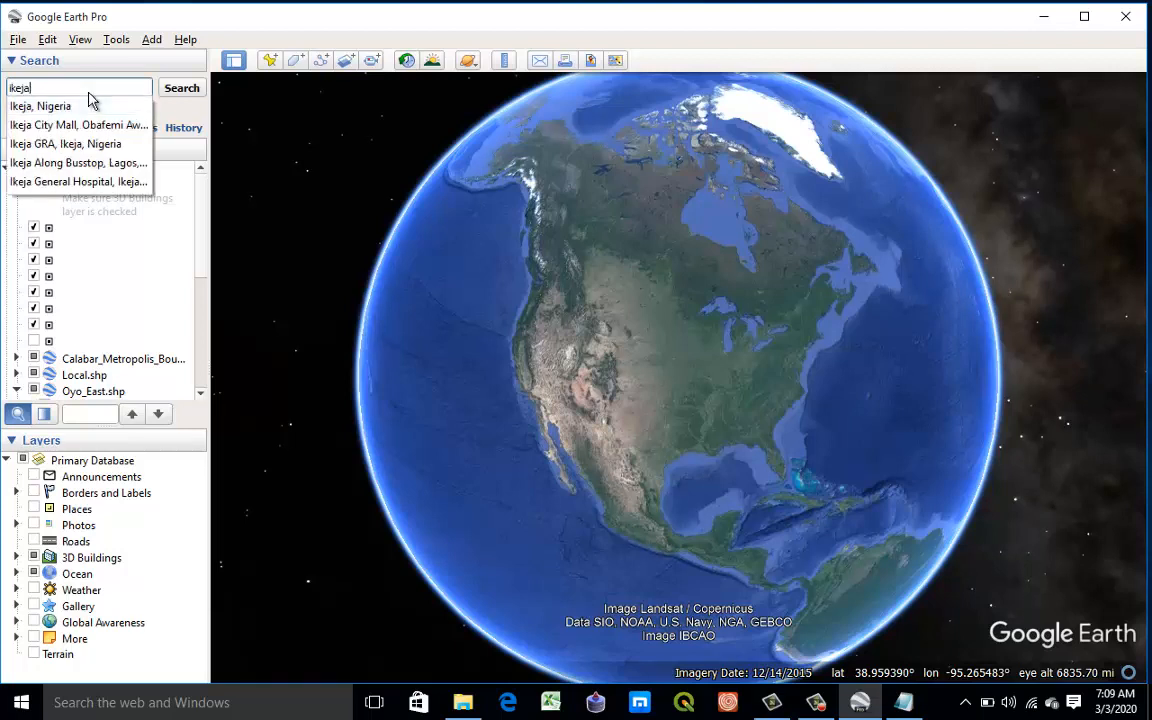
type(",")
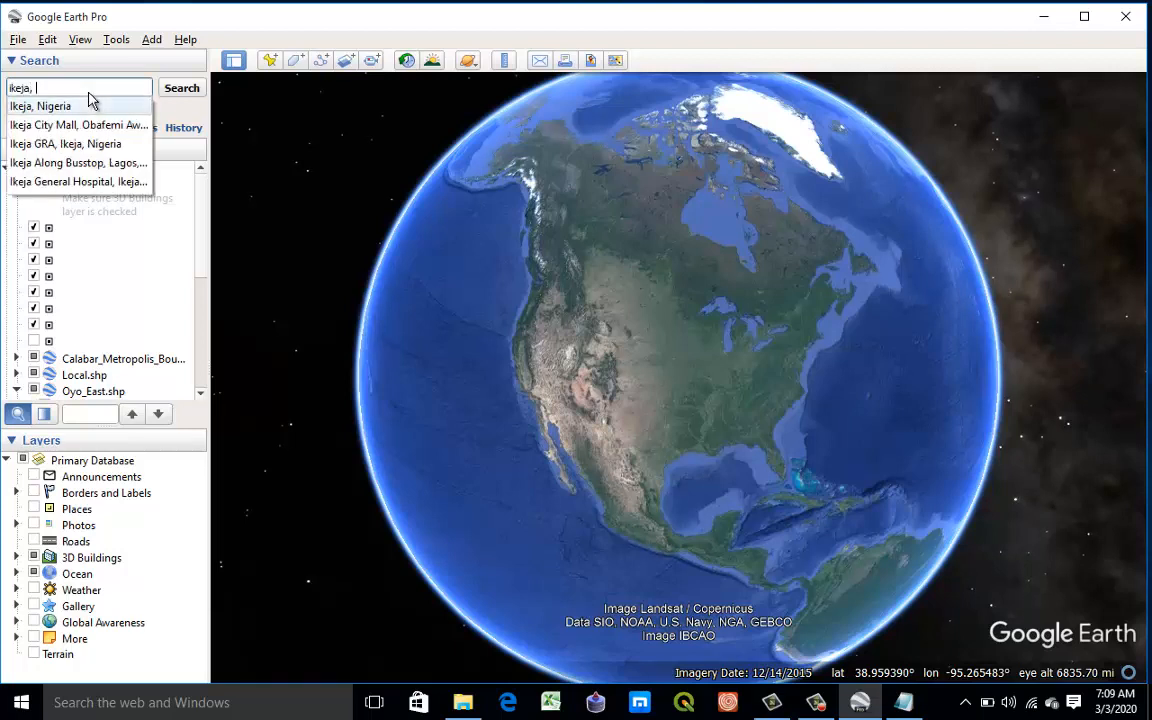
type(" lagos, Nigeria")
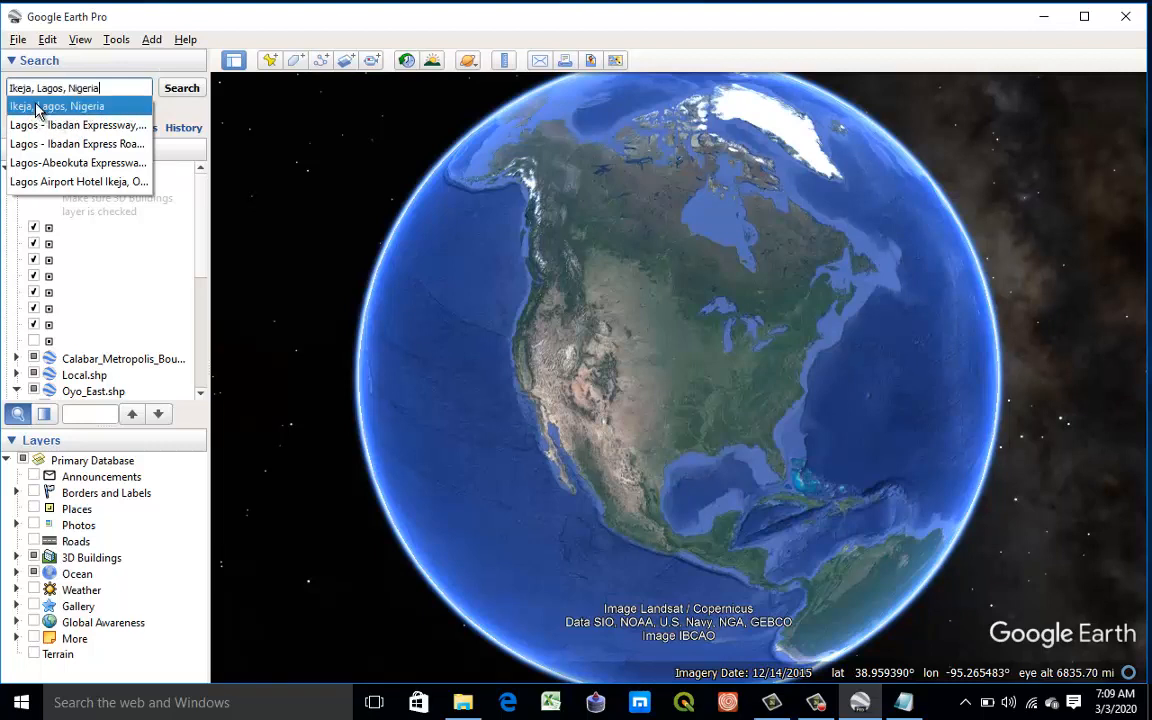
left_click(40, 107)
left_click(187, 96)
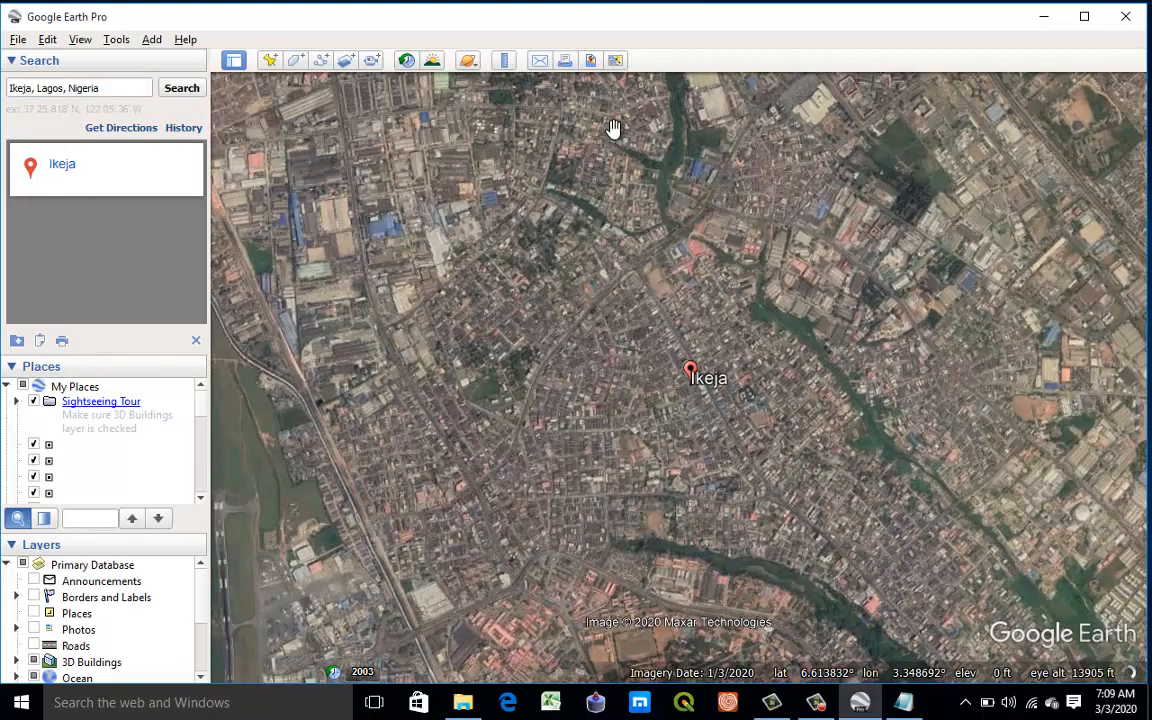
Step: Draw a new four-corner rectangular polygon over the built-up industrial area north-west of the Ikeja marker
mouse_move(613, 128)
left_mouse_down()
mouse_move(617, 175)
mouse_move(702, 303)
mouse_move(743, 332)
left_mouse_up()
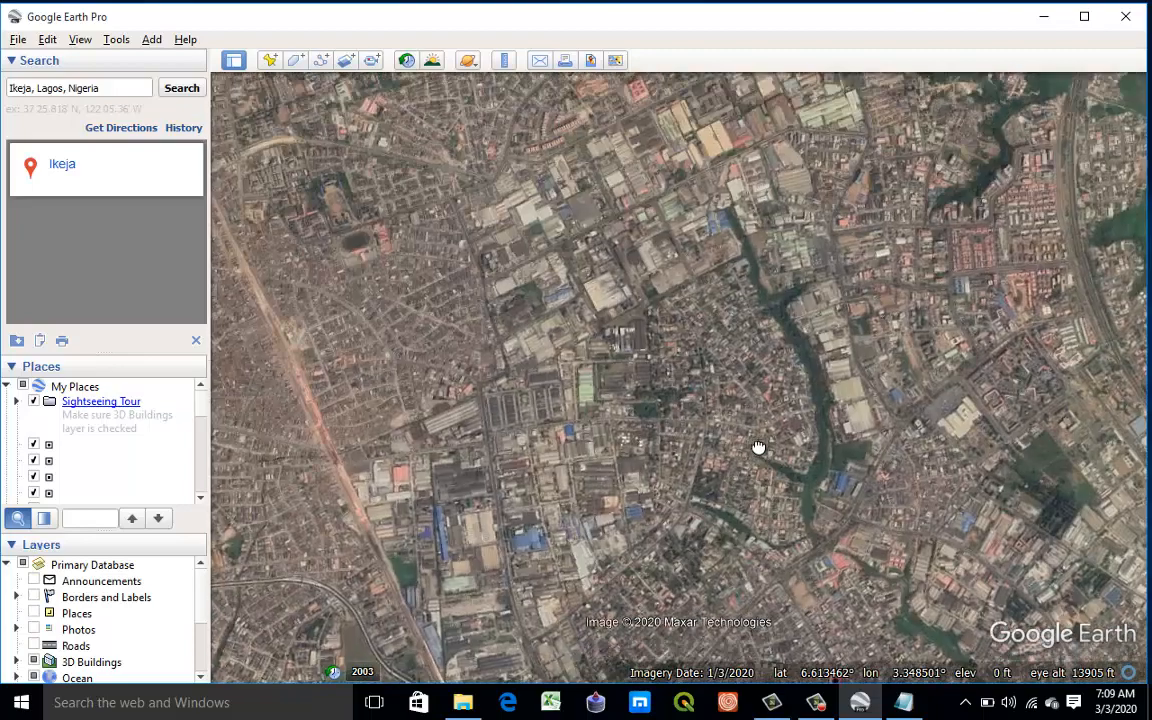
mouse_move(759, 450)
left_mouse_down()
mouse_move(717, 483)
mouse_move(733, 483)
mouse_move(718, 513)
left_mouse_up()
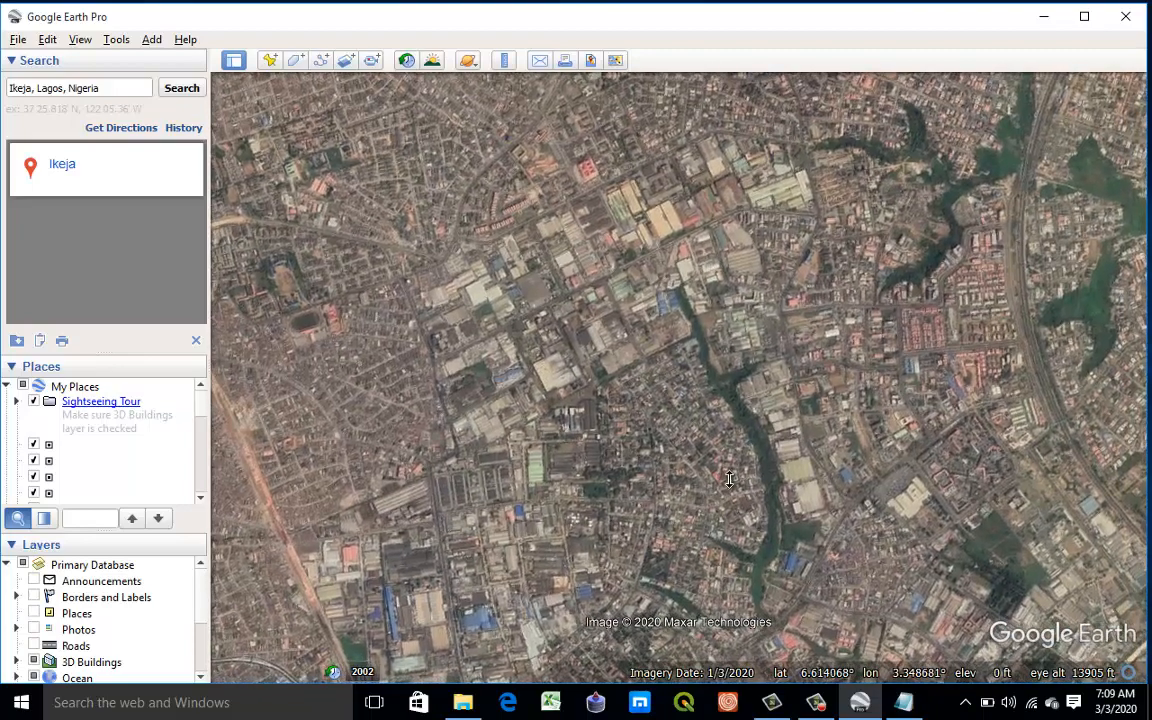
right_click_drag(727, 480, 738, 442)
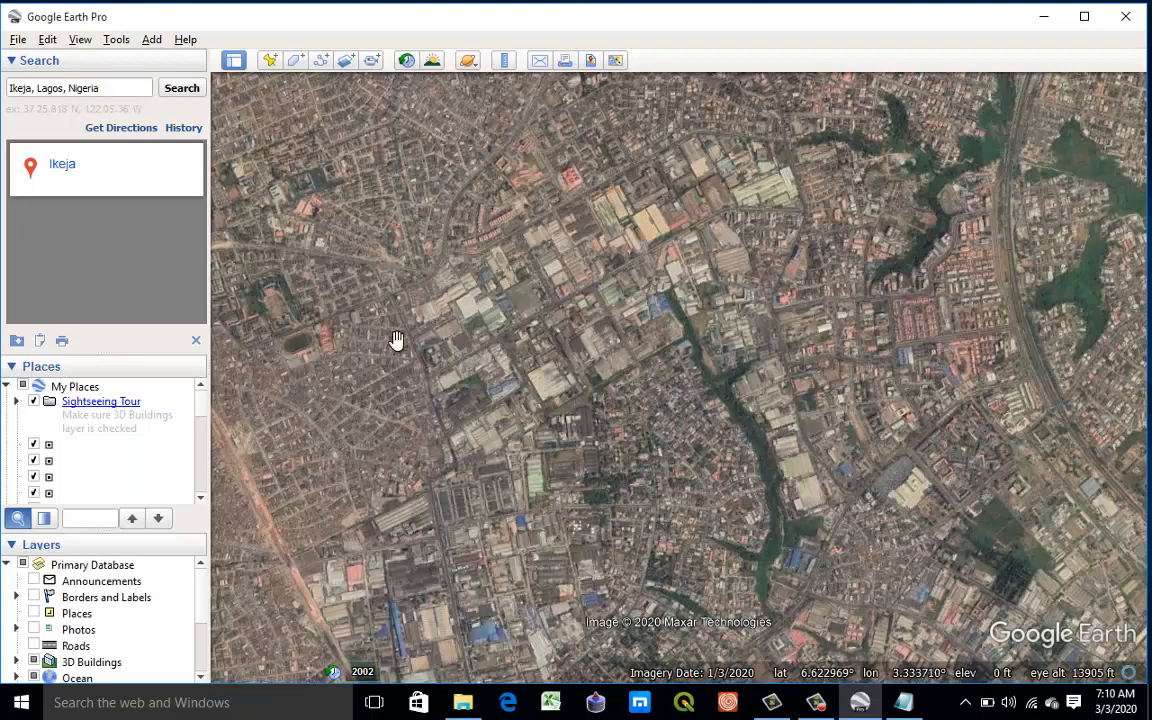
left_click(296, 62)
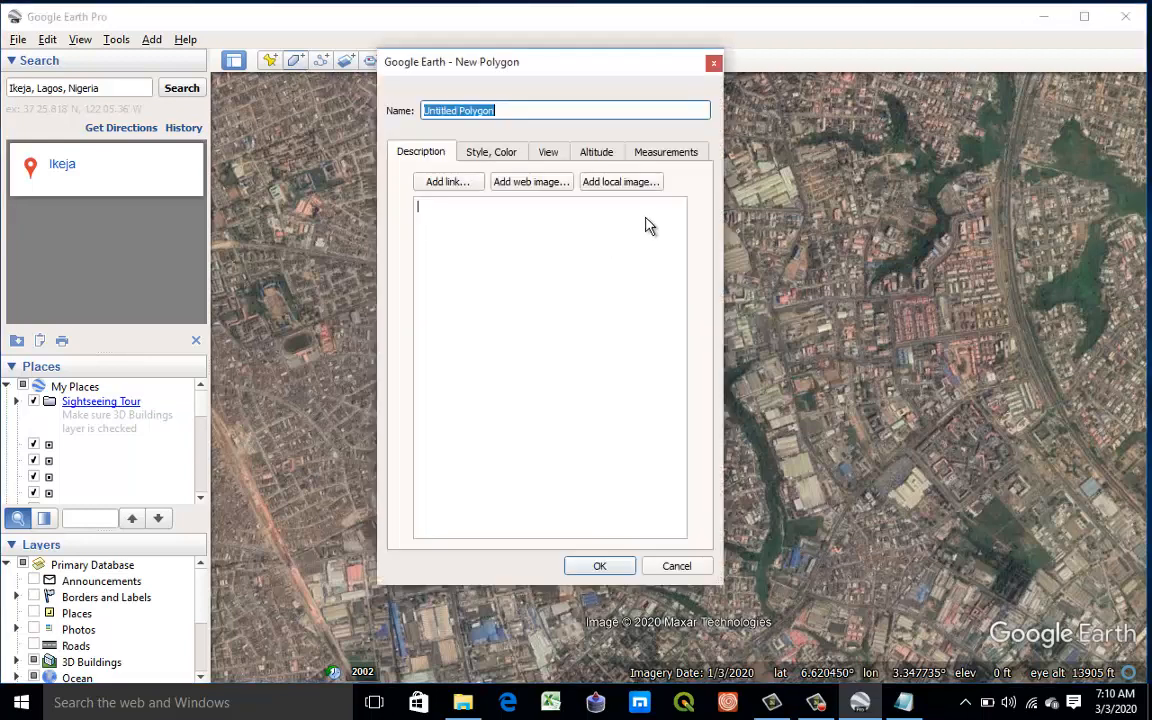
left_click_drag(590, 83, 144, 124)
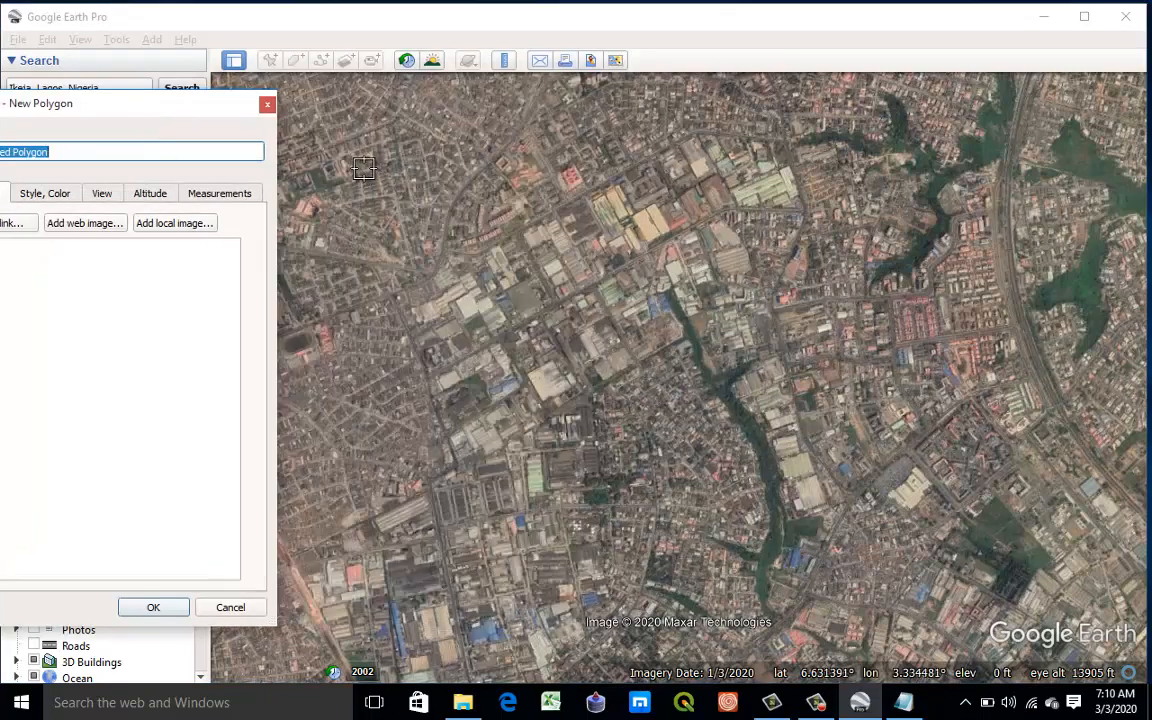
left_click(364, 169)
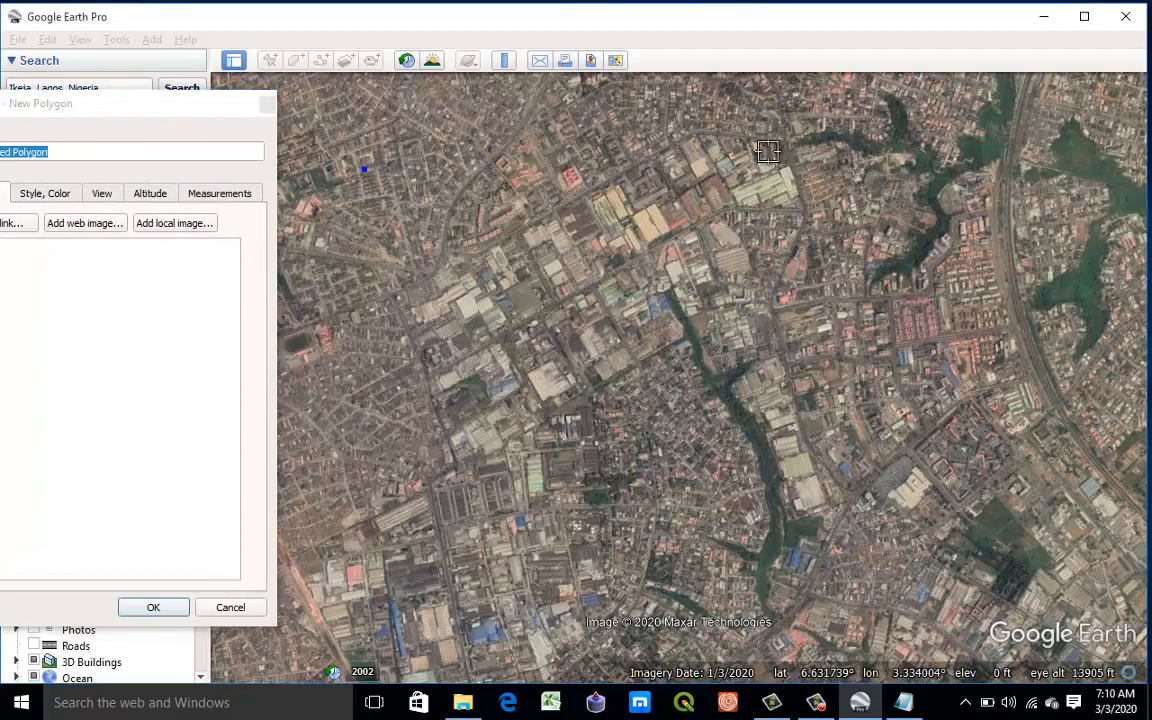
left_click(988, 155)
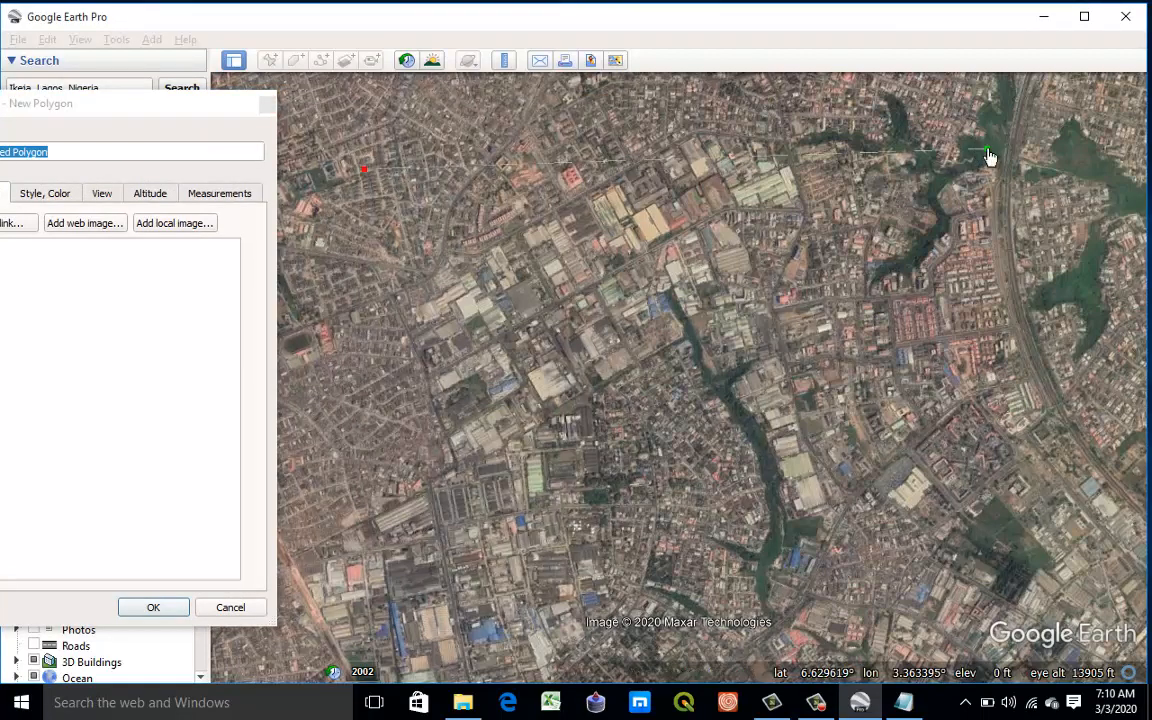
left_click_drag(991, 153, 992, 164)
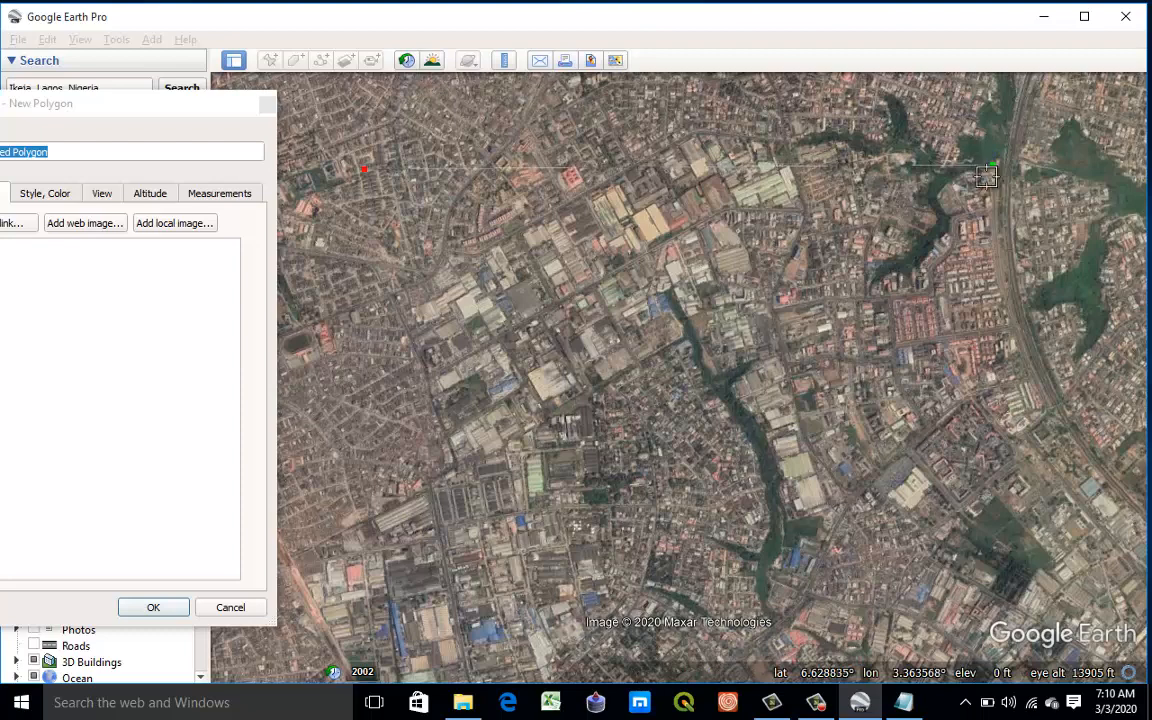
left_click(987, 600)
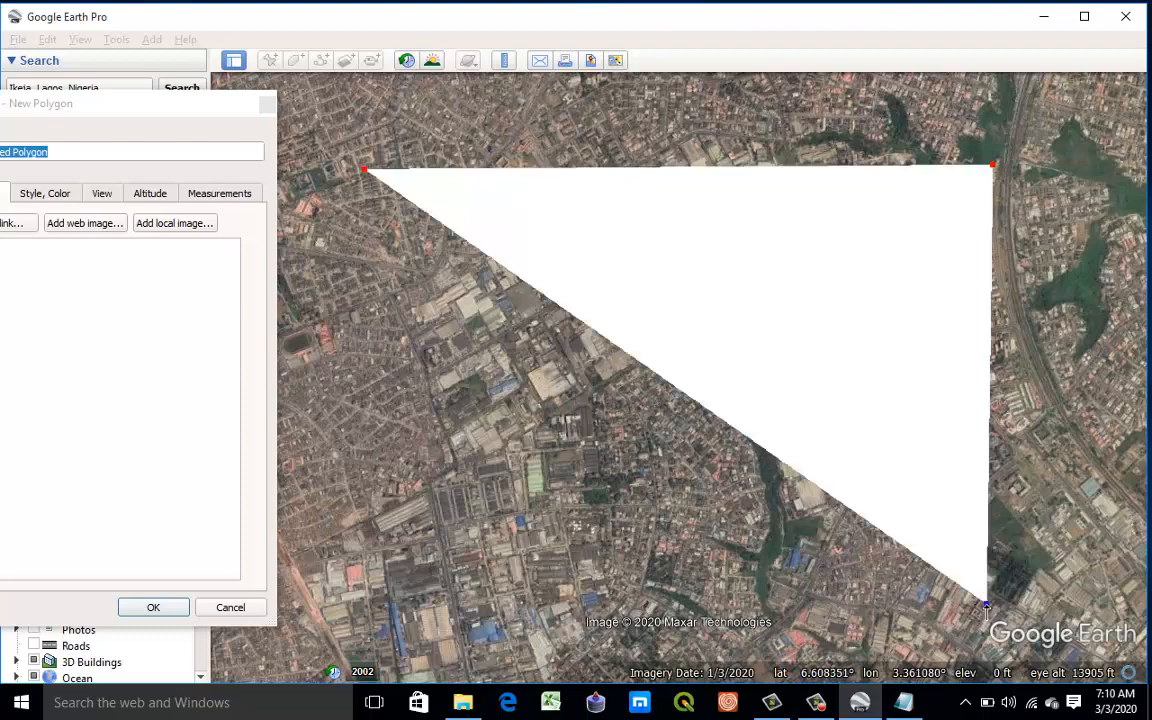
left_click_drag(987, 607, 990, 617)
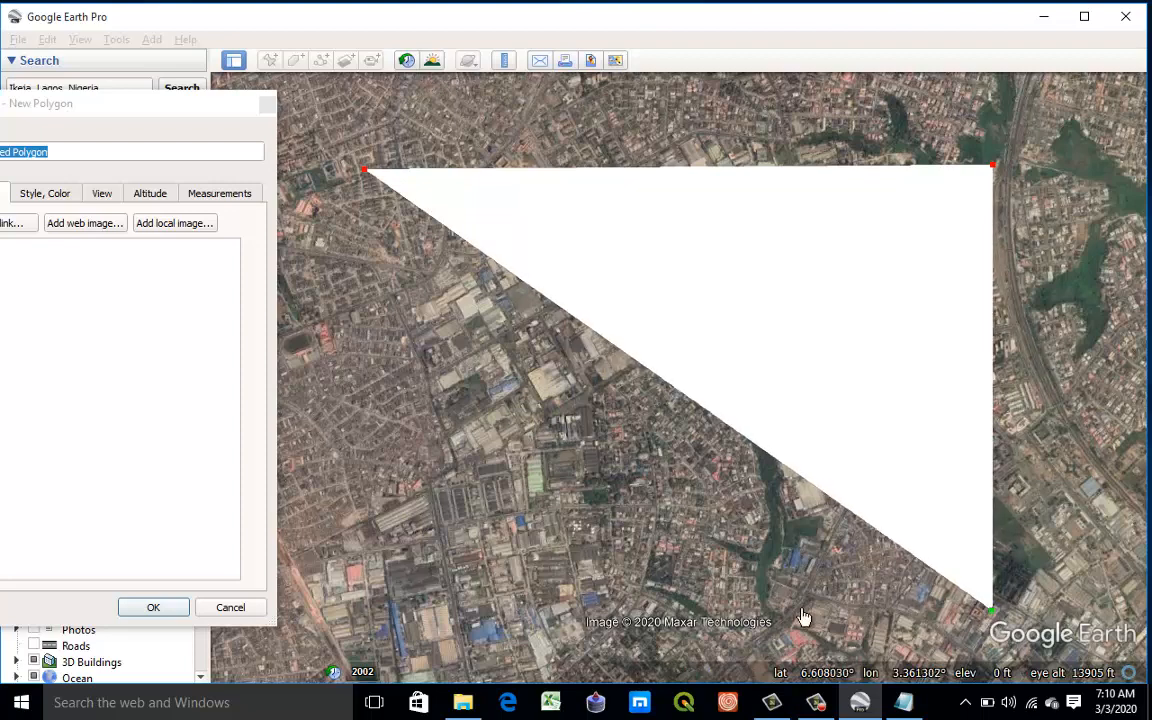
left_click(366, 608)
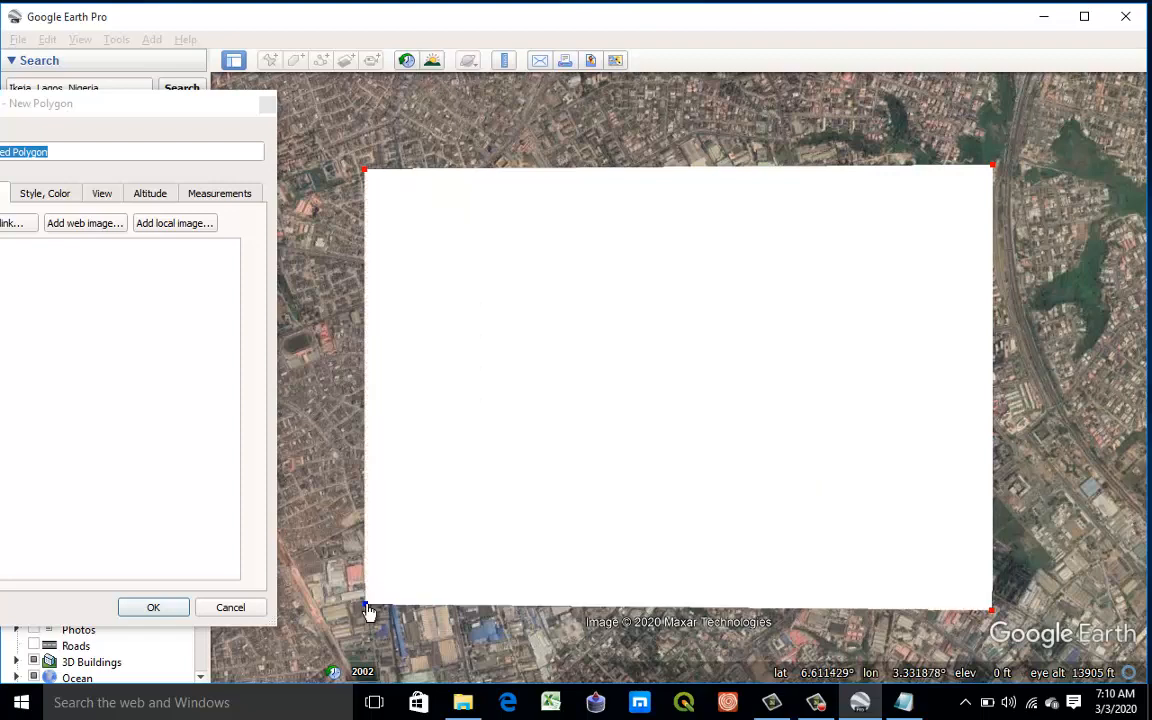
Step: Adjust the polygon's south-west and north-east corners to level its bottom and top edges
left_click_drag(368, 612, 369, 616)
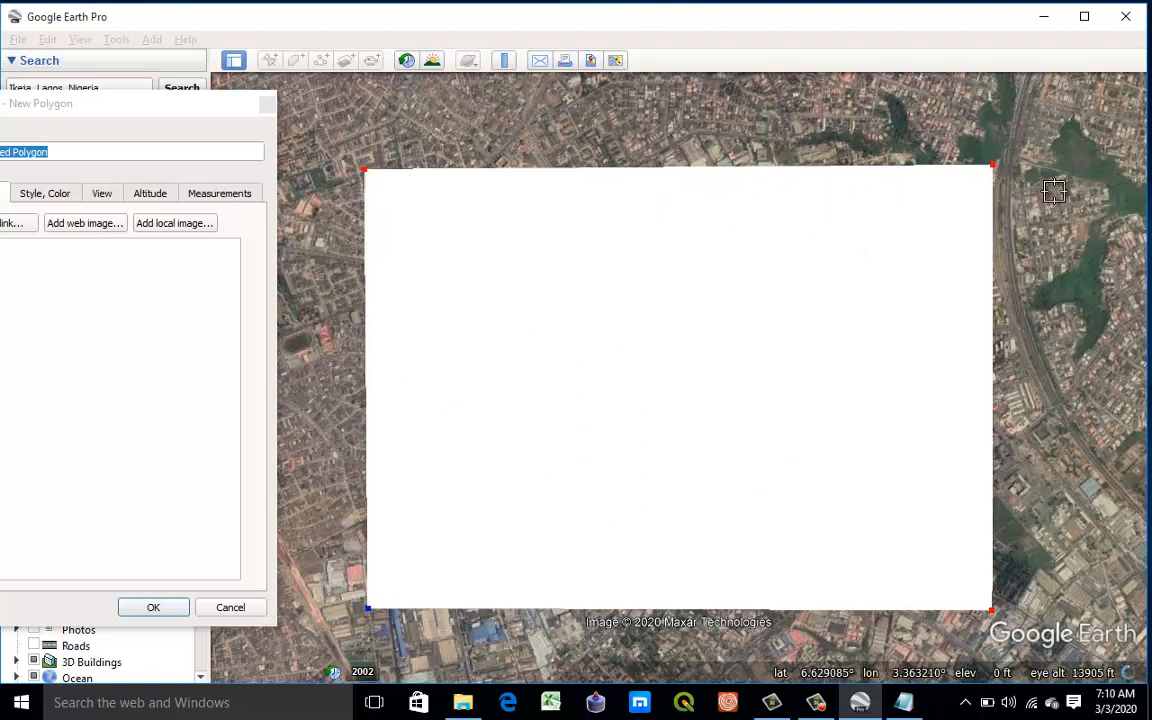
left_click(992, 167)
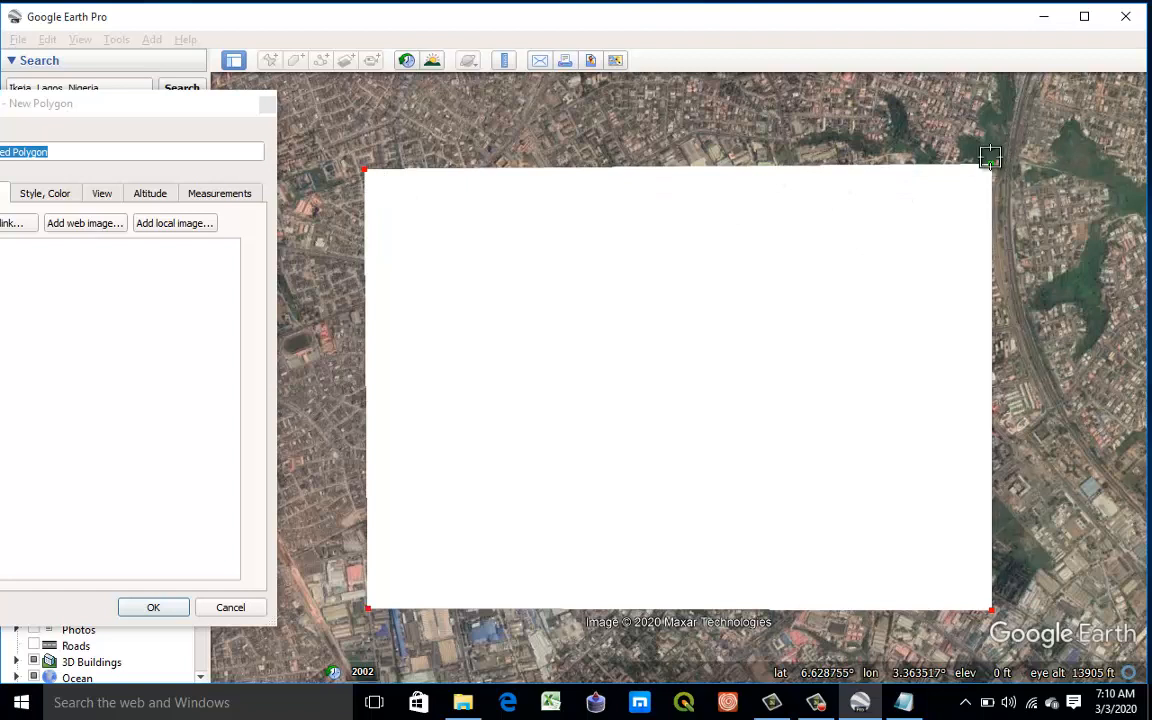
mouse_move(993, 174)
left_mouse_down()
mouse_move(995, 183)
mouse_move(992, 168)
left_mouse_up()
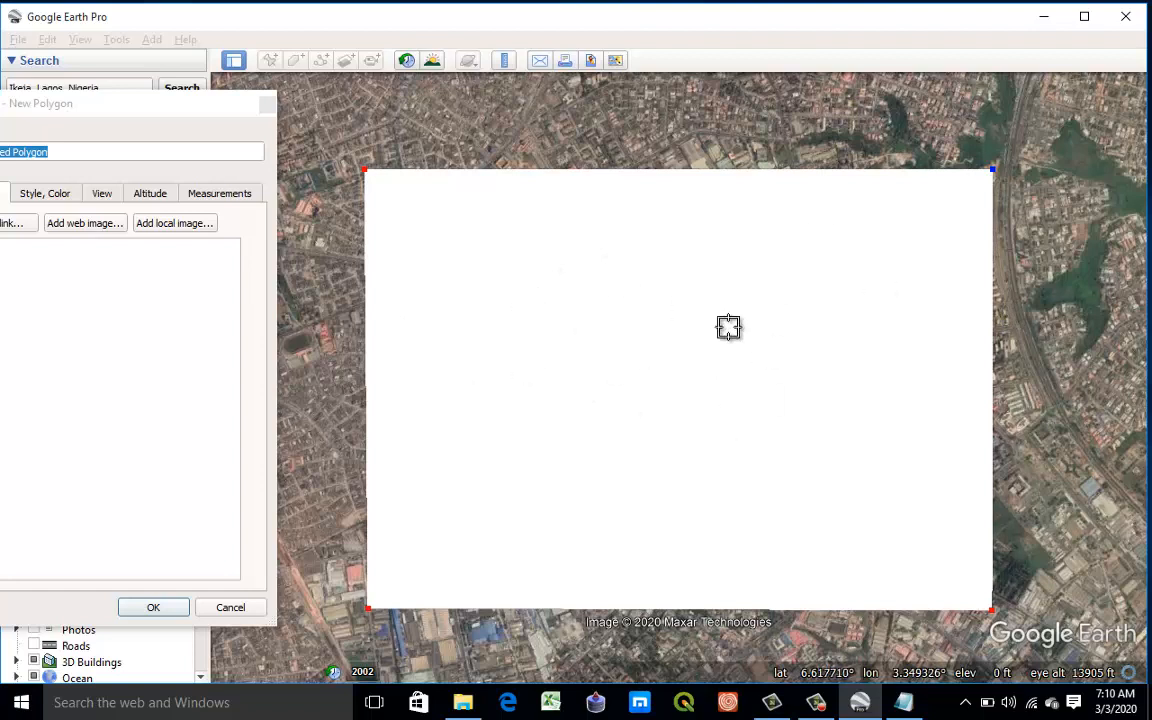
Step: Set the new polygon's area style to Outlined so the imagery inside it is not covered
left_click(198, 128)
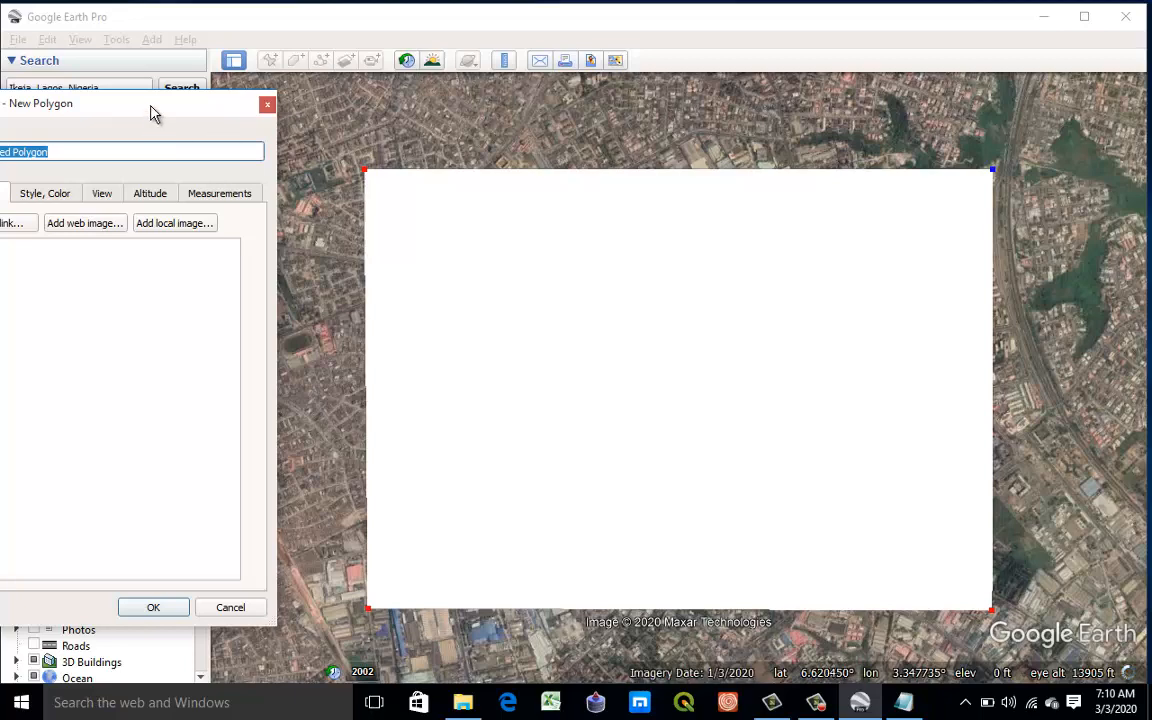
left_click_drag(190, 137, 942, 66)
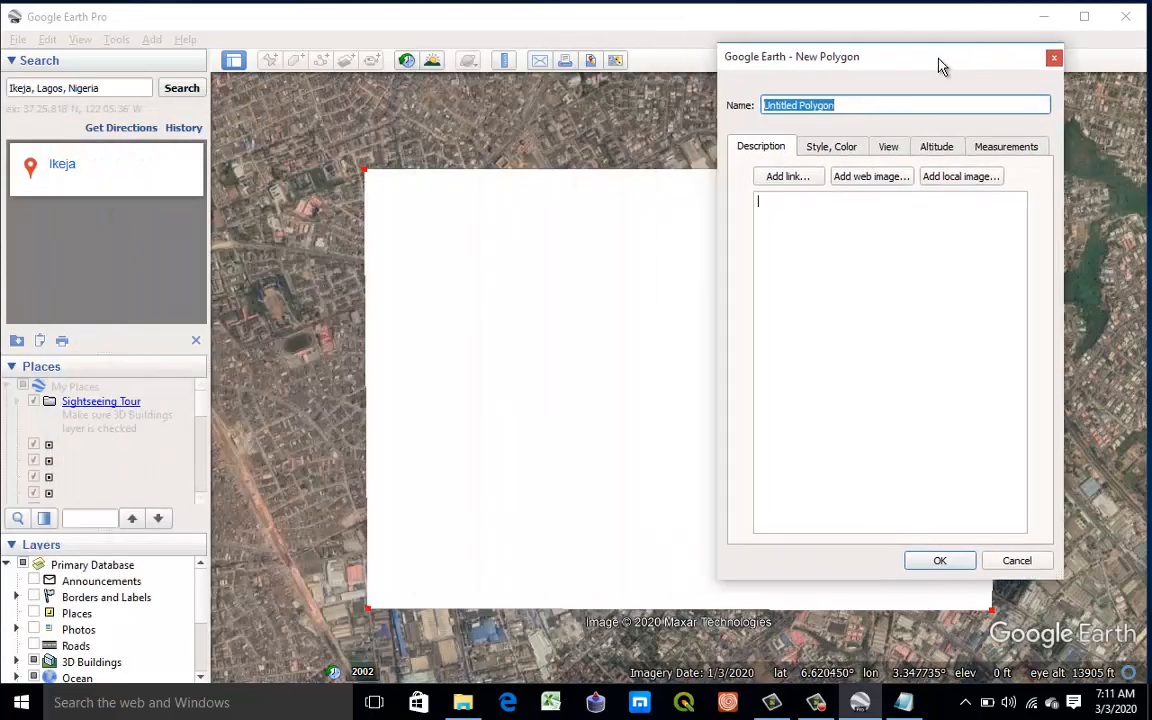
left_click(831, 147)
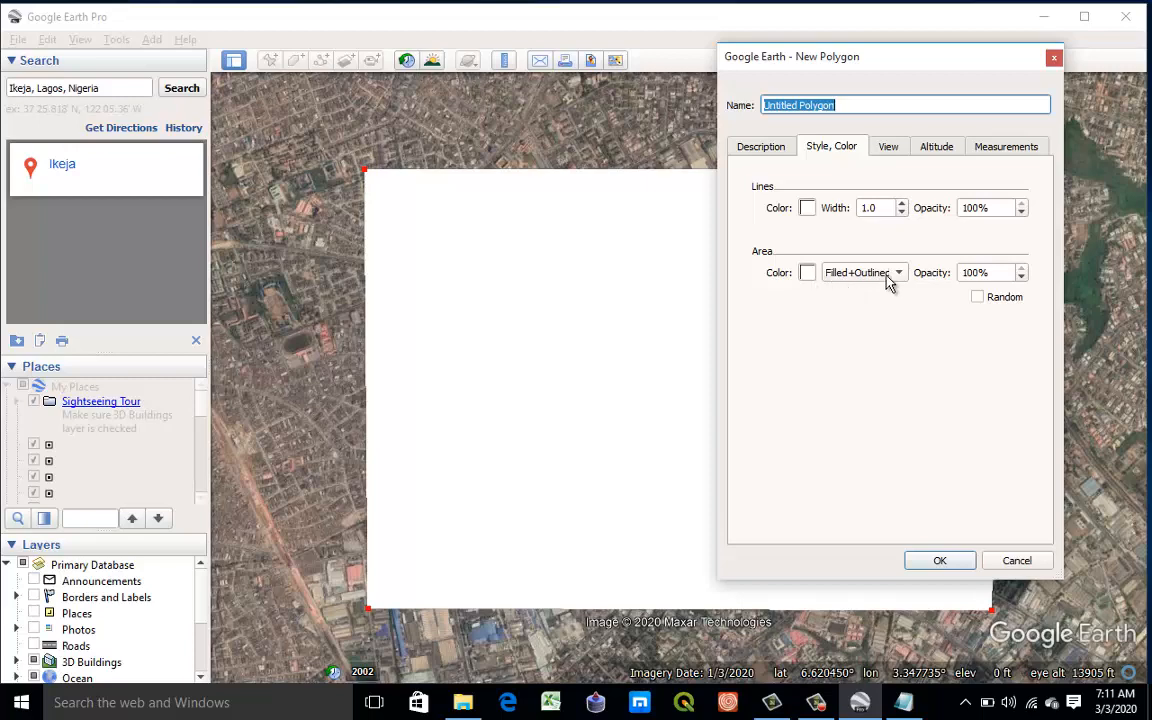
left_click(890, 275)
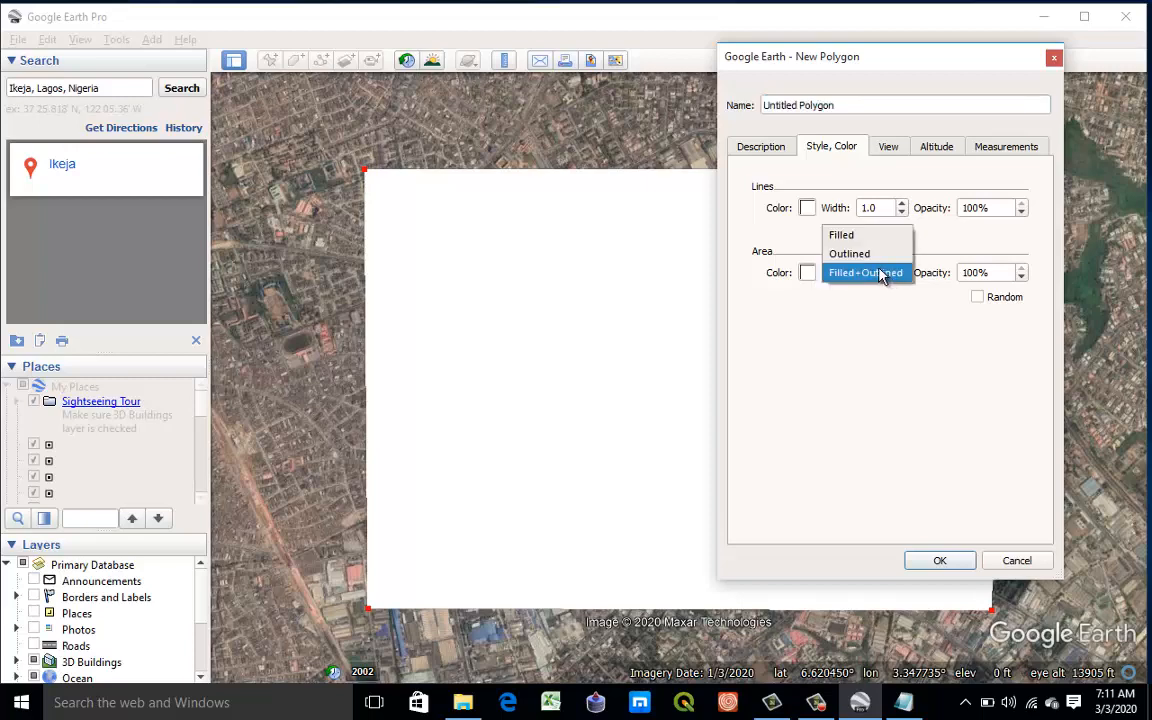
left_click(857, 254)
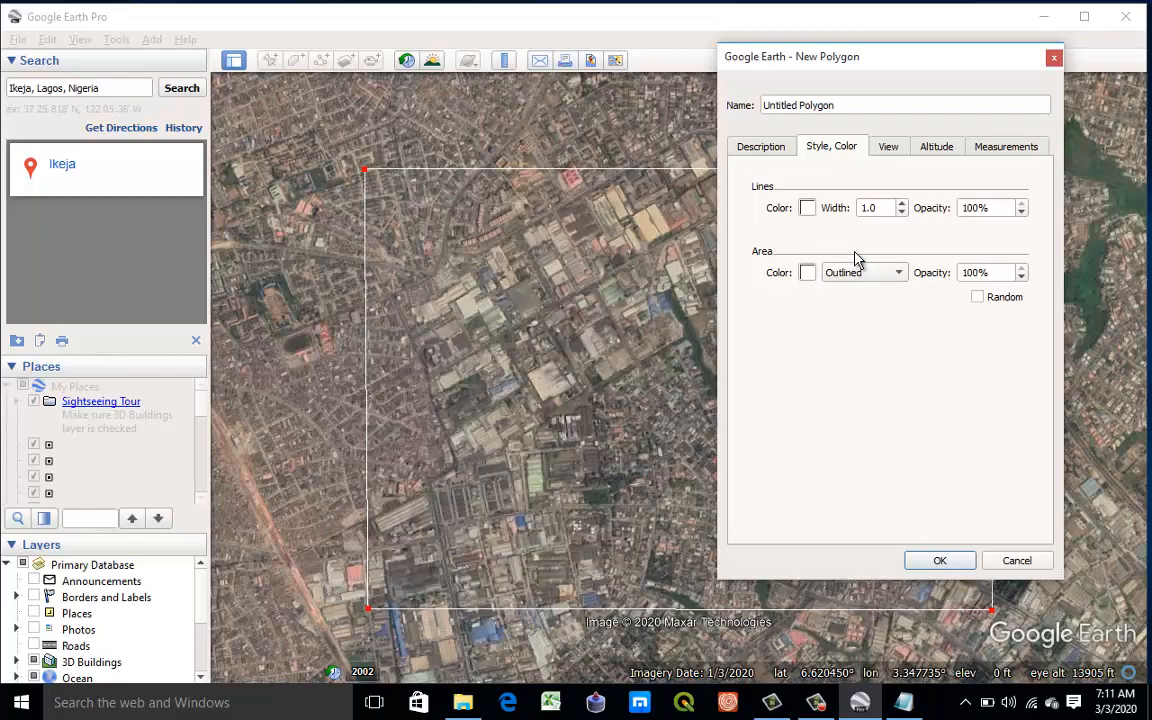
Step: Set the polygon's line color to red (#ff0000) and its line width to 1.6, and save the polygon
left_click(807, 208)
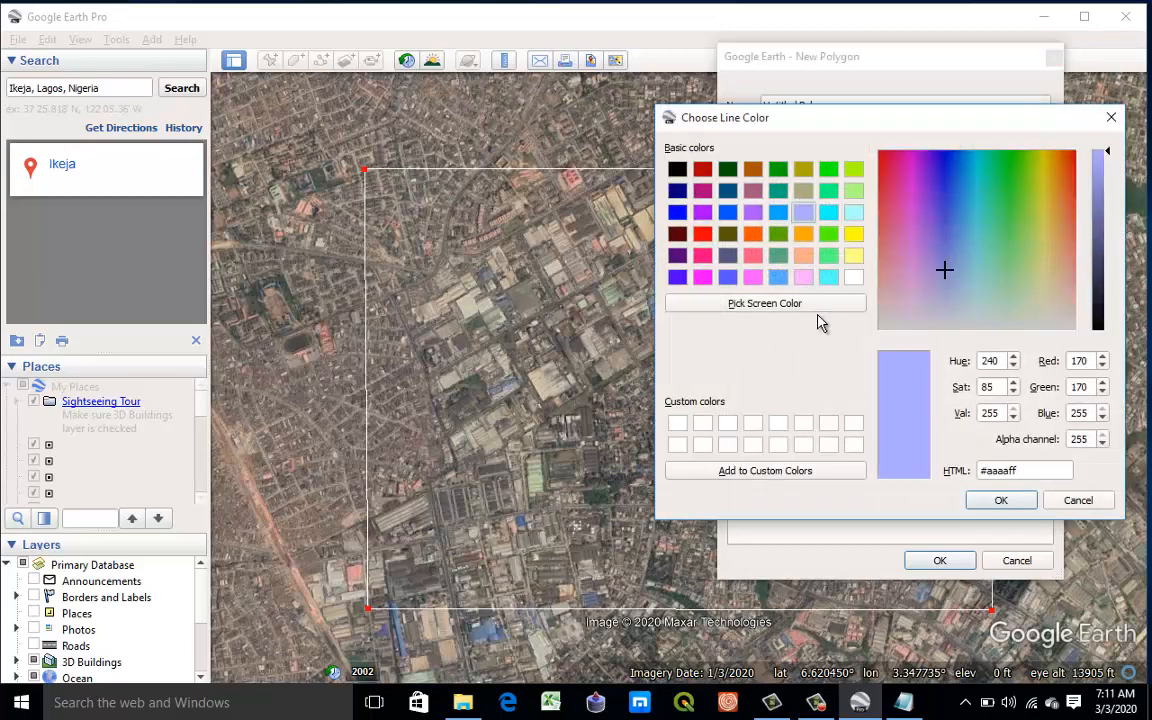
left_click(701, 236)
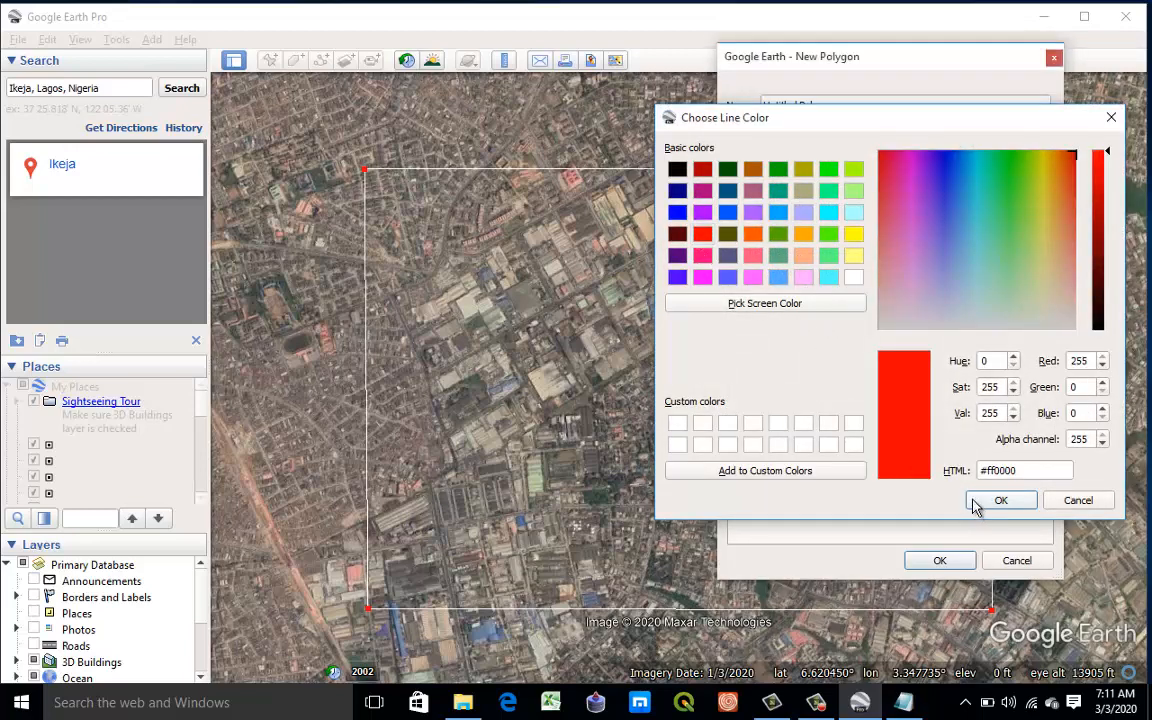
left_click(990, 500)
left_click(903, 203)
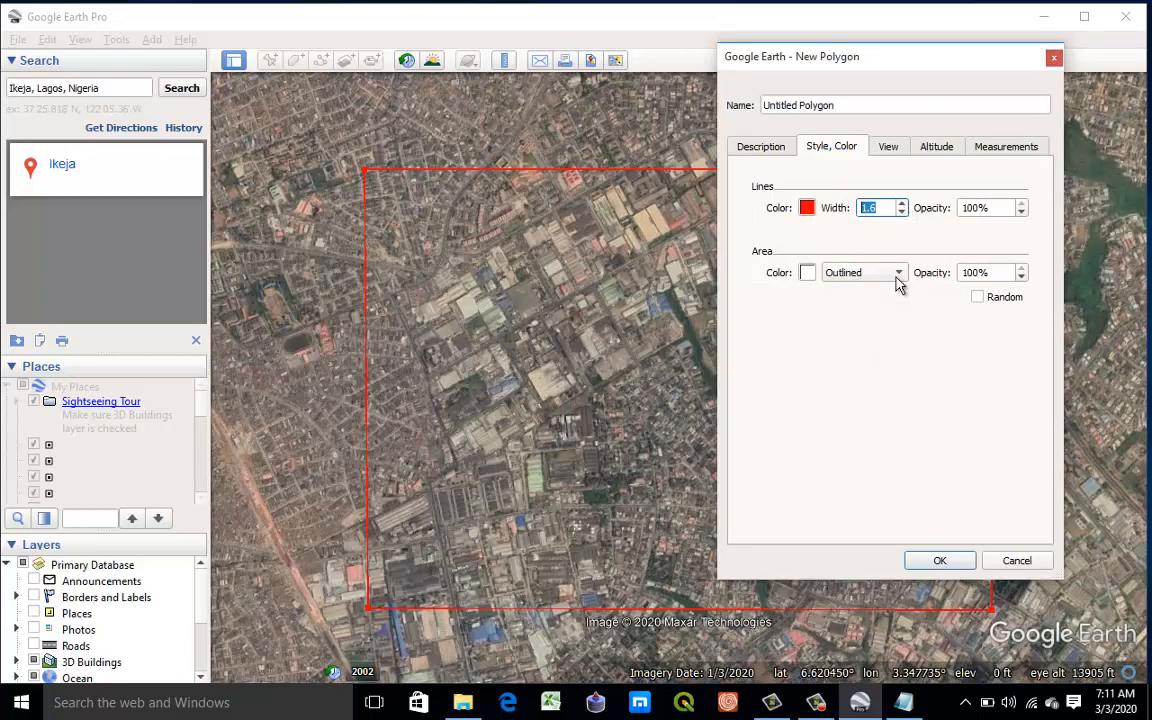
left_click(940, 561)
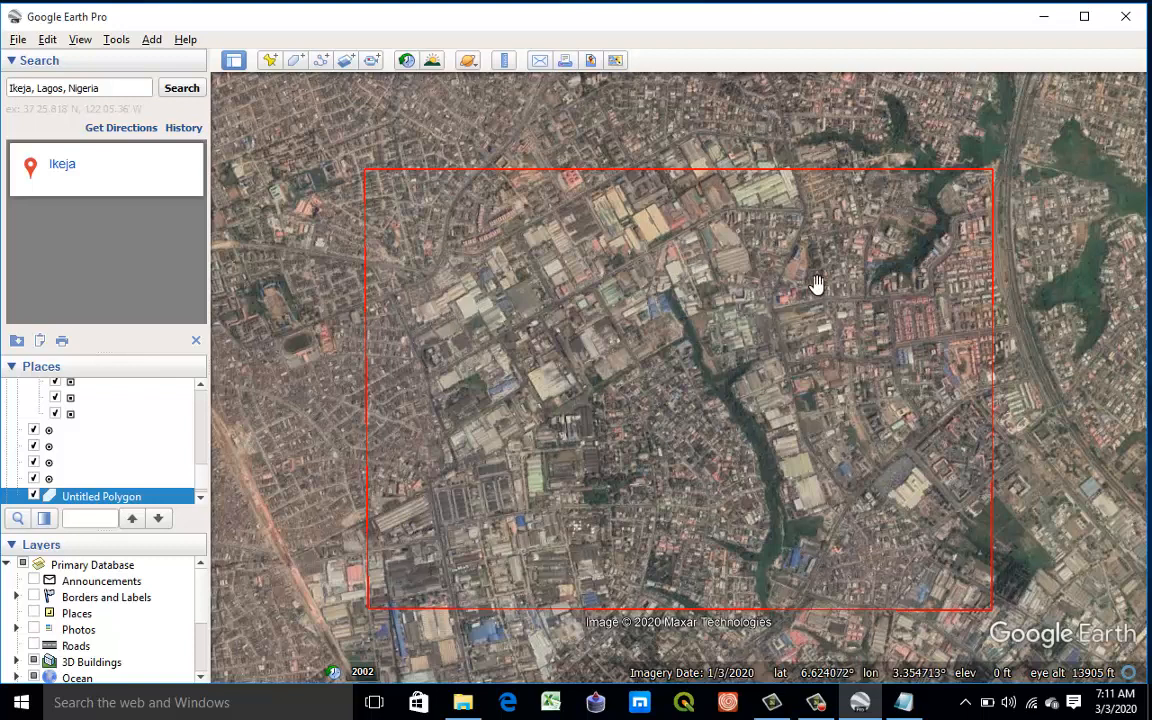
Step: Examine the red polygon's outline around its north-east corner up close, from above and at a tilt
left_click_drag(738, 278, 638, 267)
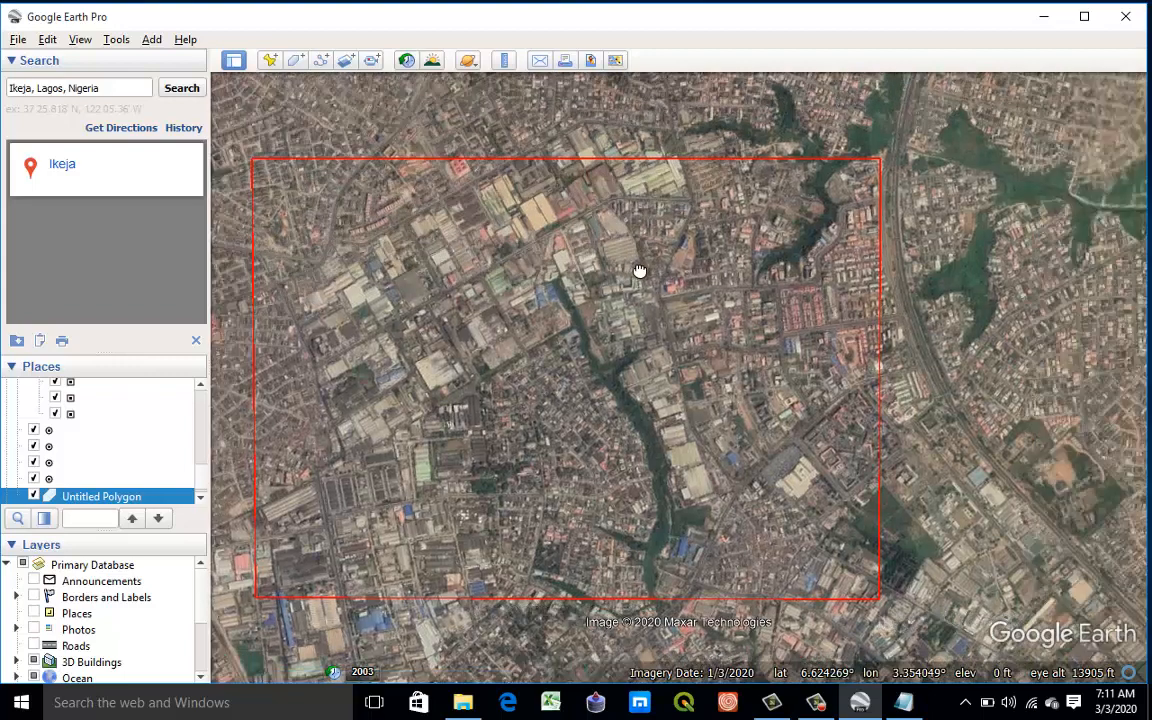
scroll(694, 207, "up", 3)
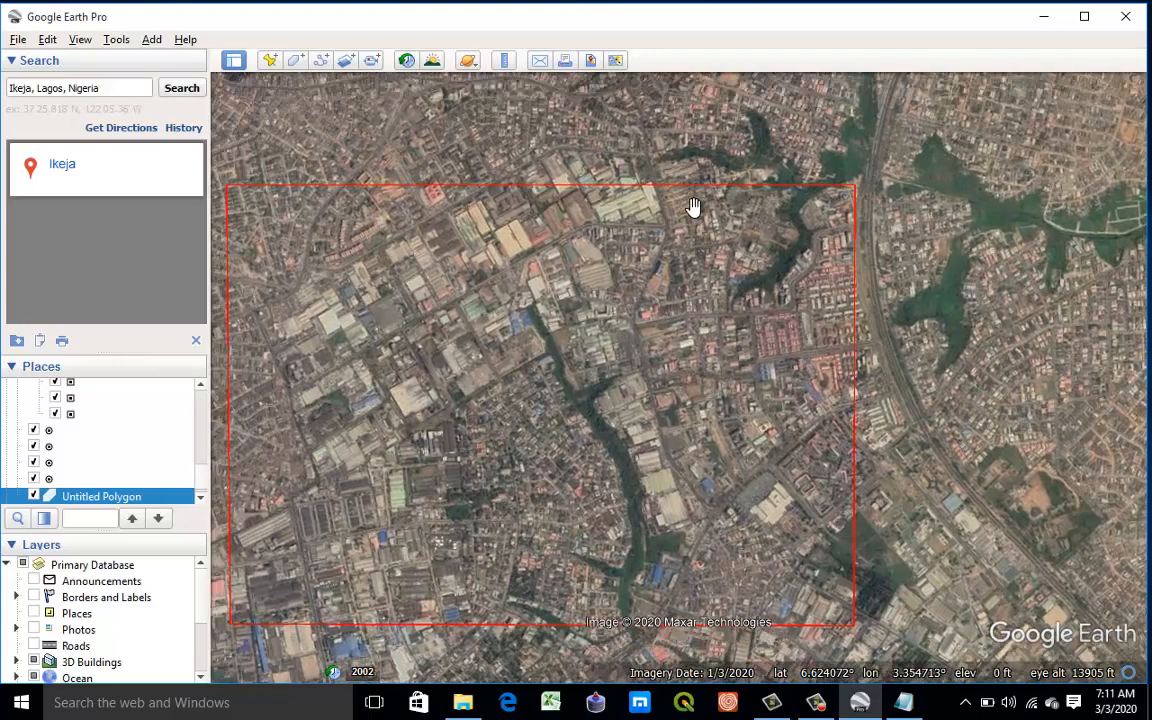
scroll(694, 207, "up", 2)
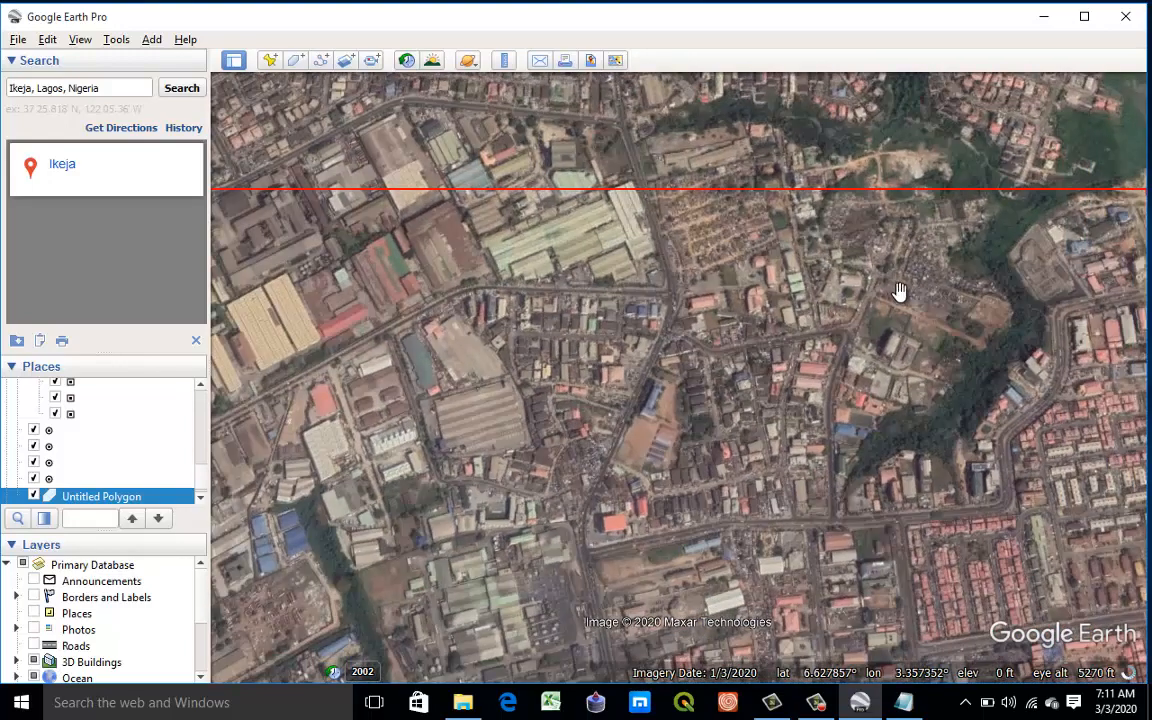
left_click_drag(819, 275, 806, 240)
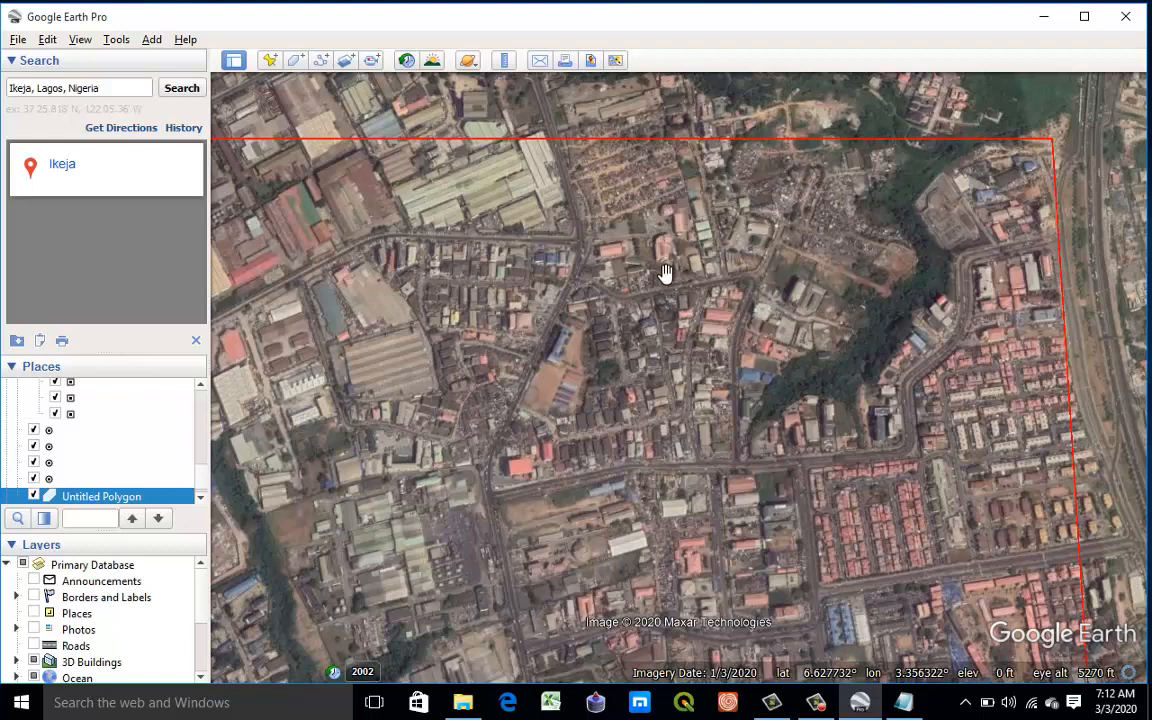
right_click_drag(667, 272, 664, 219)
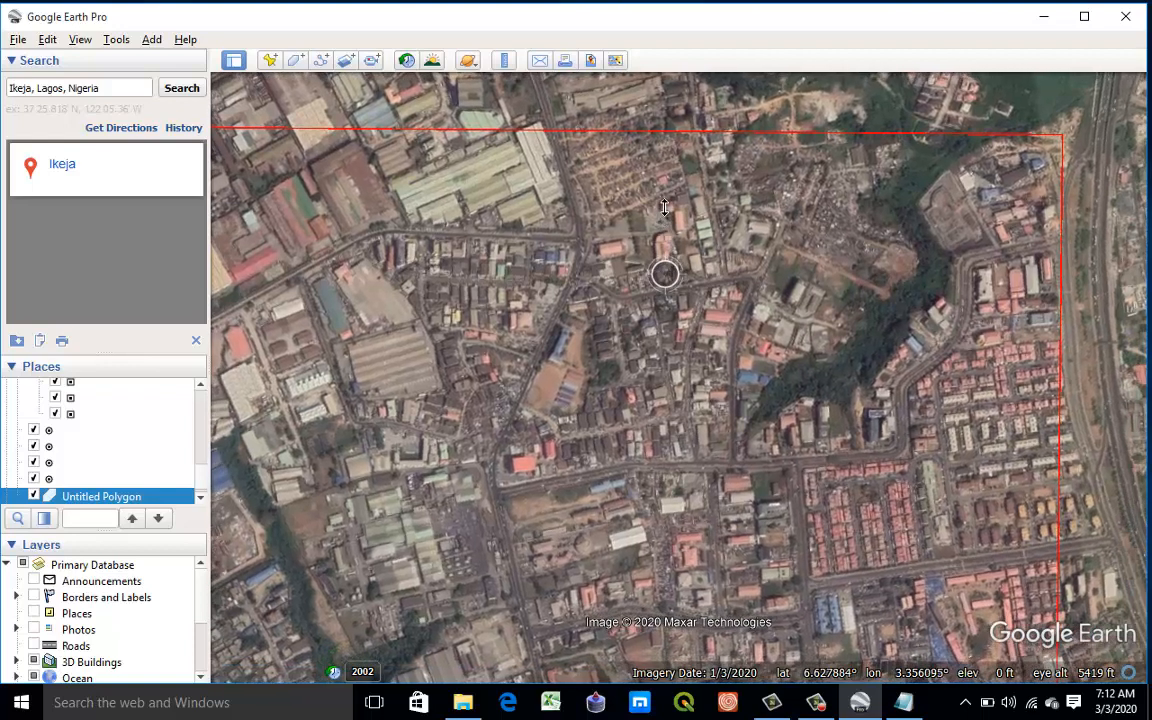
middle_click_drag(664, 212, 661, 368)
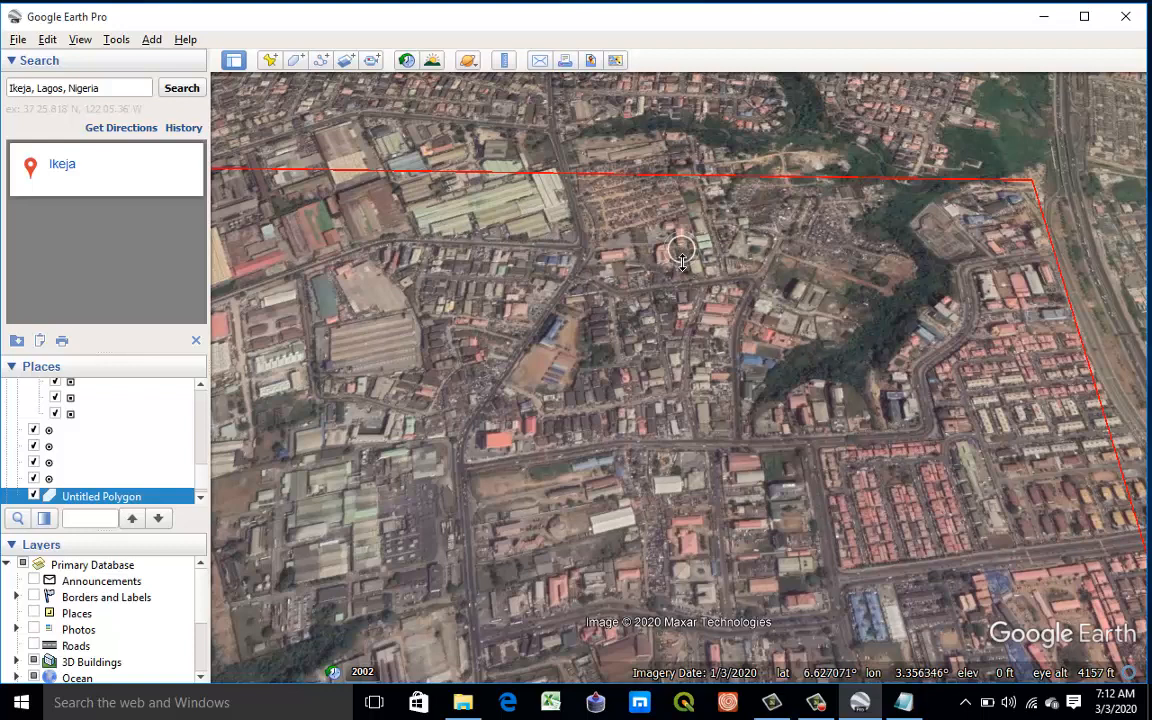
middle_click_drag(683, 248, 686, 89)
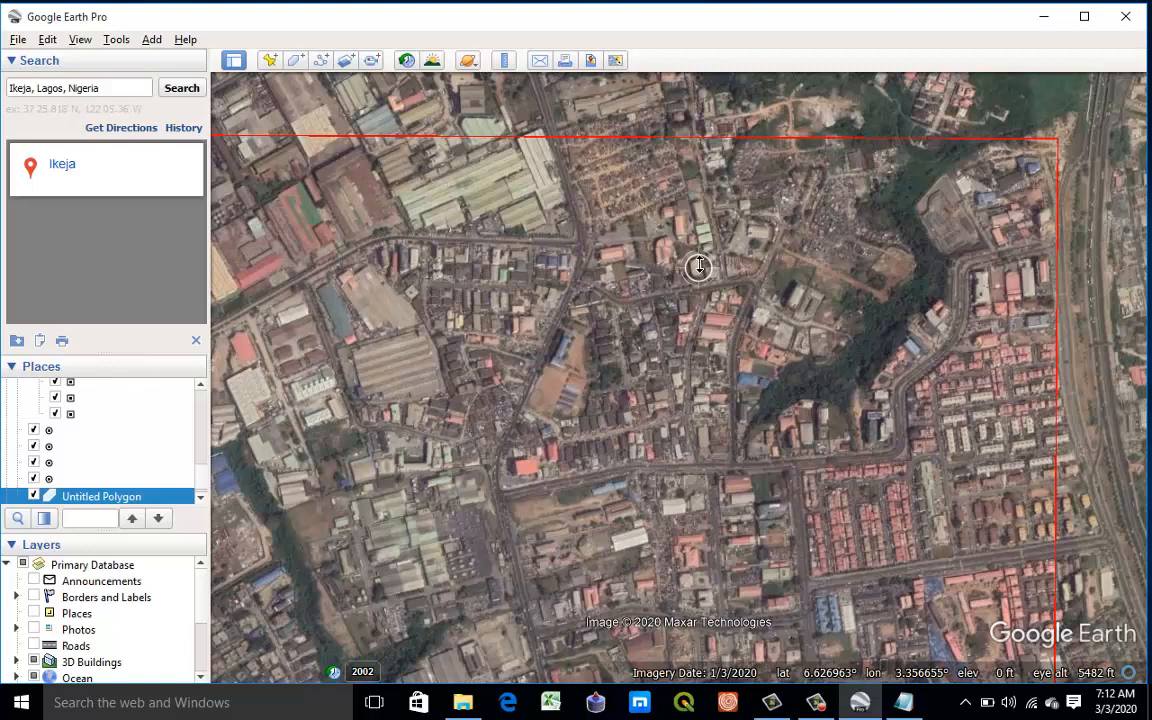
middle_click_drag(698, 266, 698, 262)
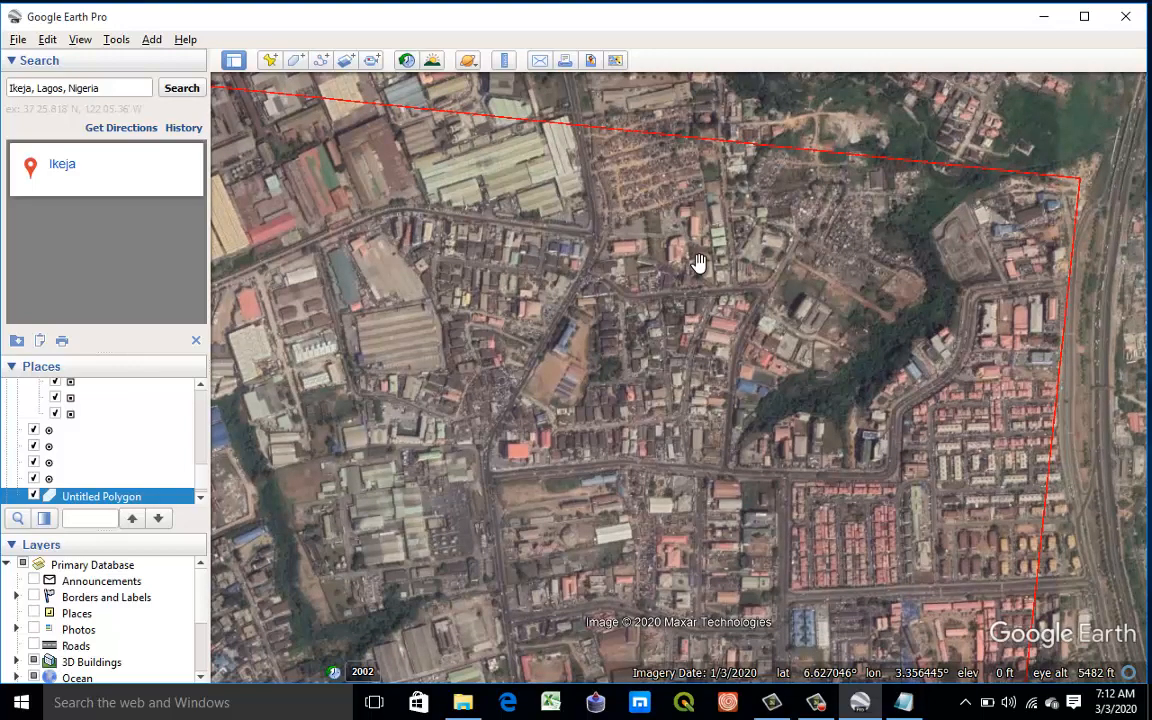
Step: Delete the red Untitled Polygon from the saved places and accept the deletion
right_click(123, 496)
left_click(159, 567)
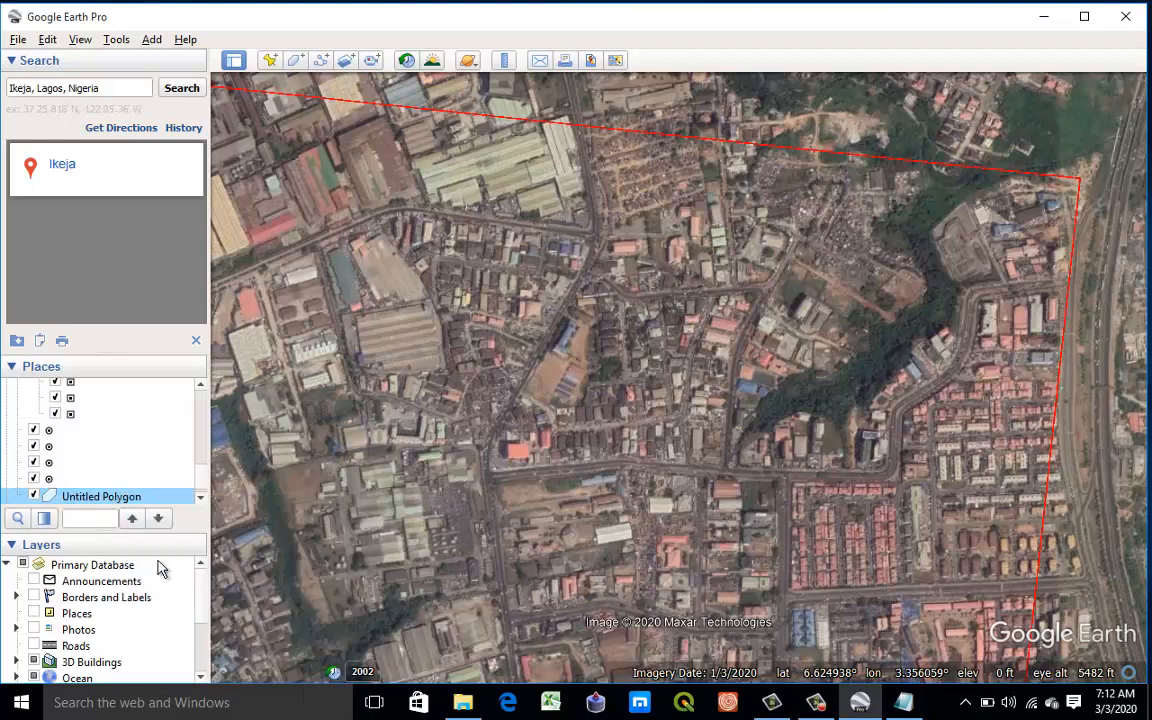
left_click(621, 379)
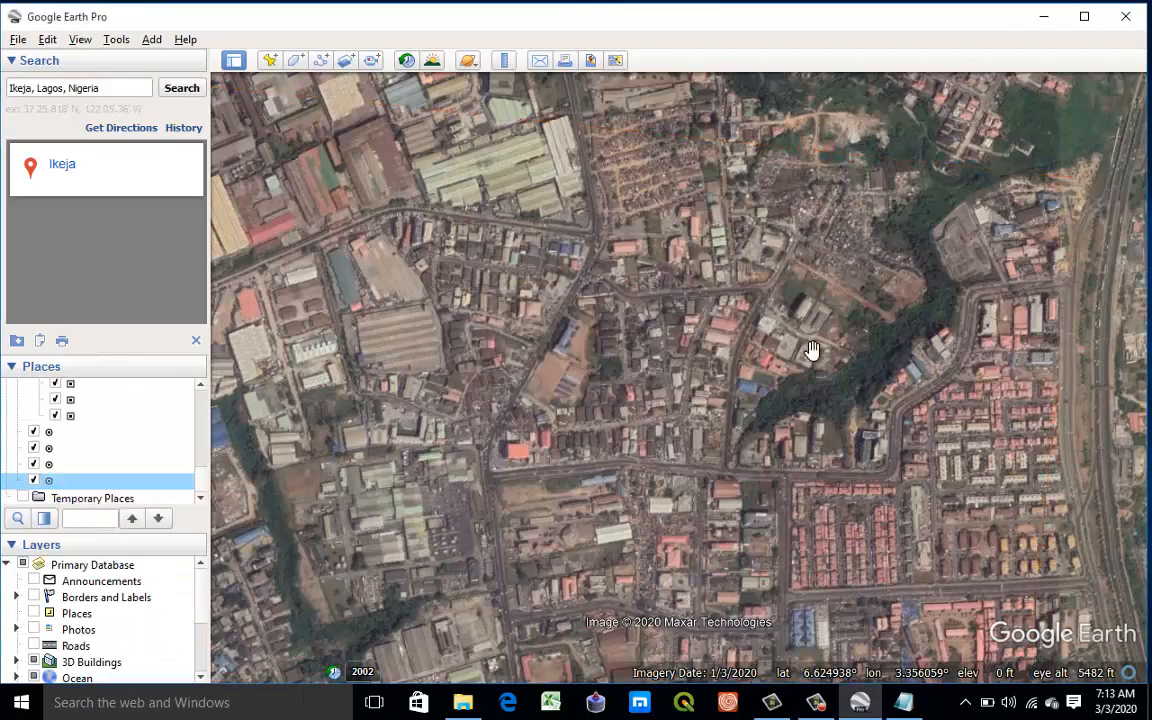
Step: Start a new polygon and place its north-west, north-east and south-east corners, with the east side along the expressway
scroll(822, 349, "up", 2)
scroll(830, 341, "down", 2)
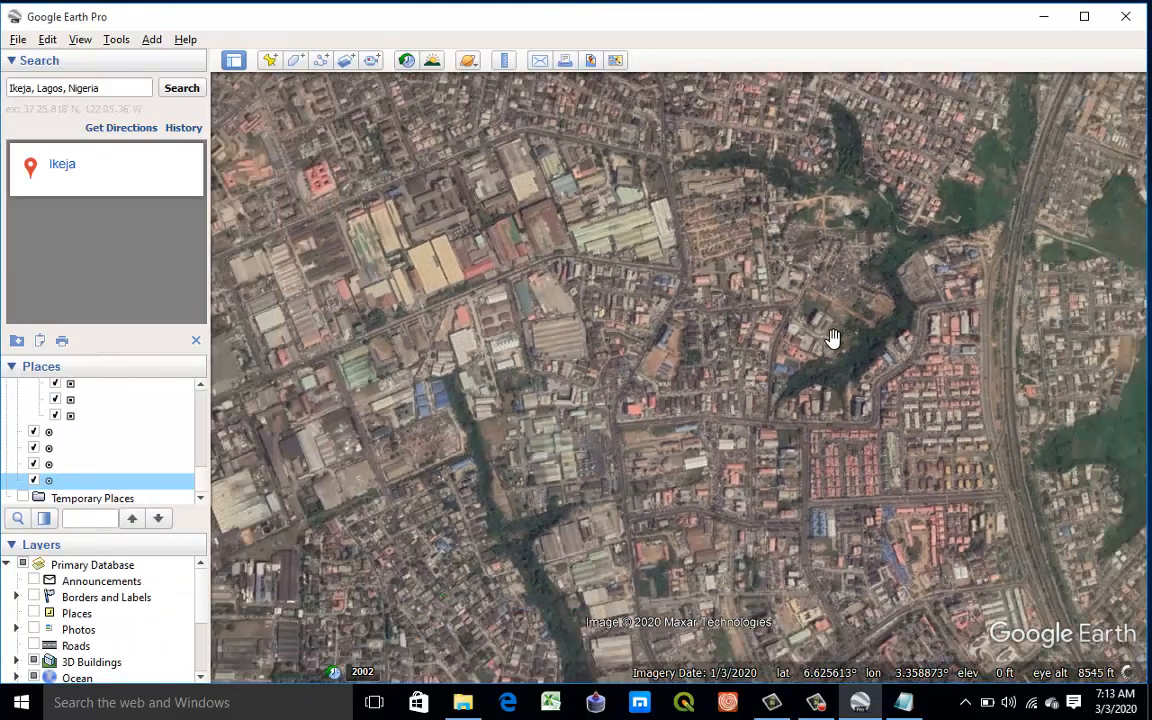
left_click(295, 60)
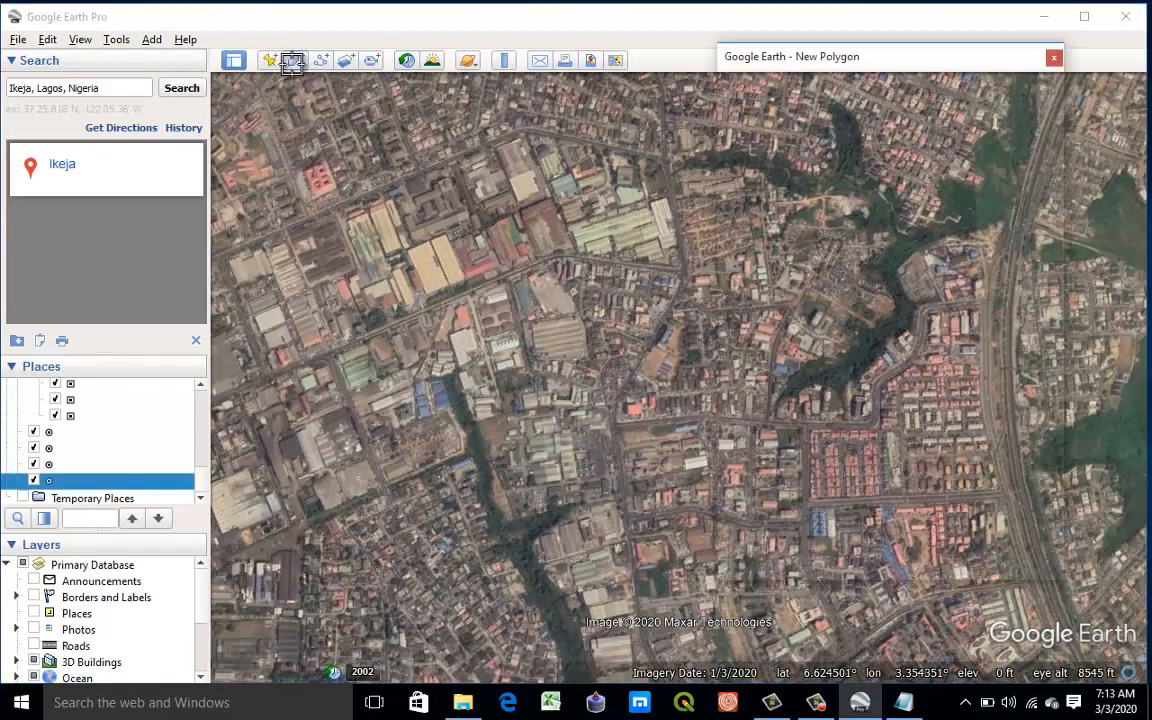
left_click(328, 175)
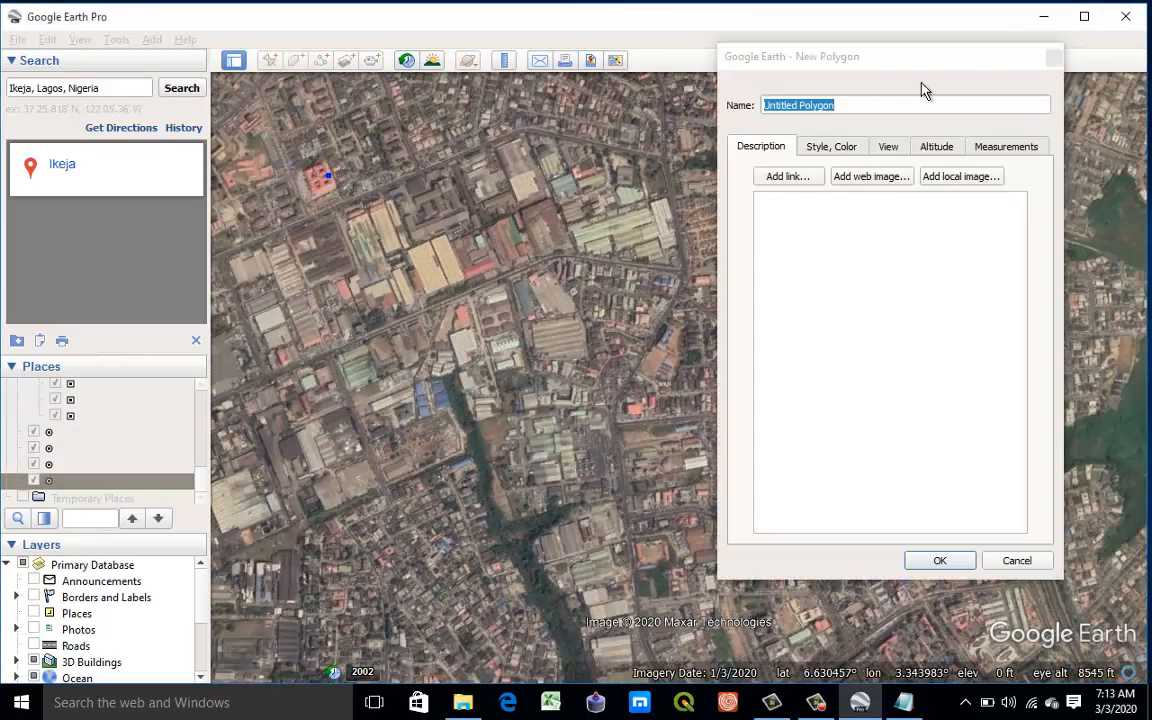
left_click(907, 76)
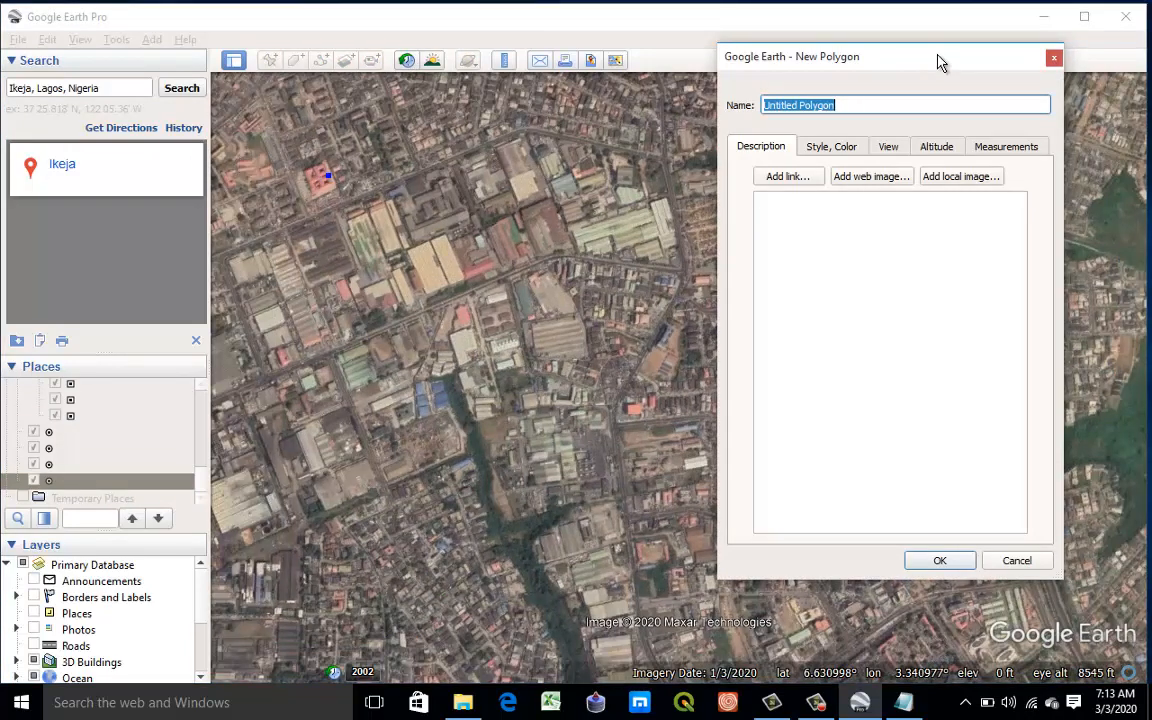
left_click_drag(866, 60, 255, 200)
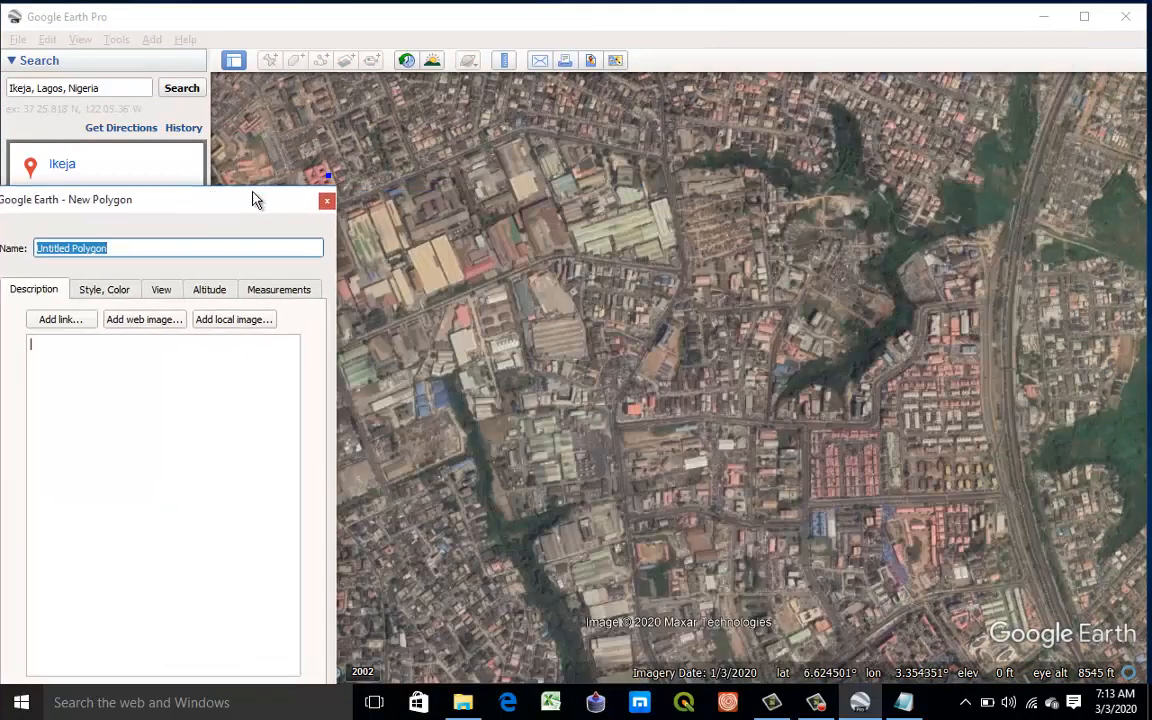
left_click(1016, 165)
left_click_drag(1020, 175, 1021, 177)
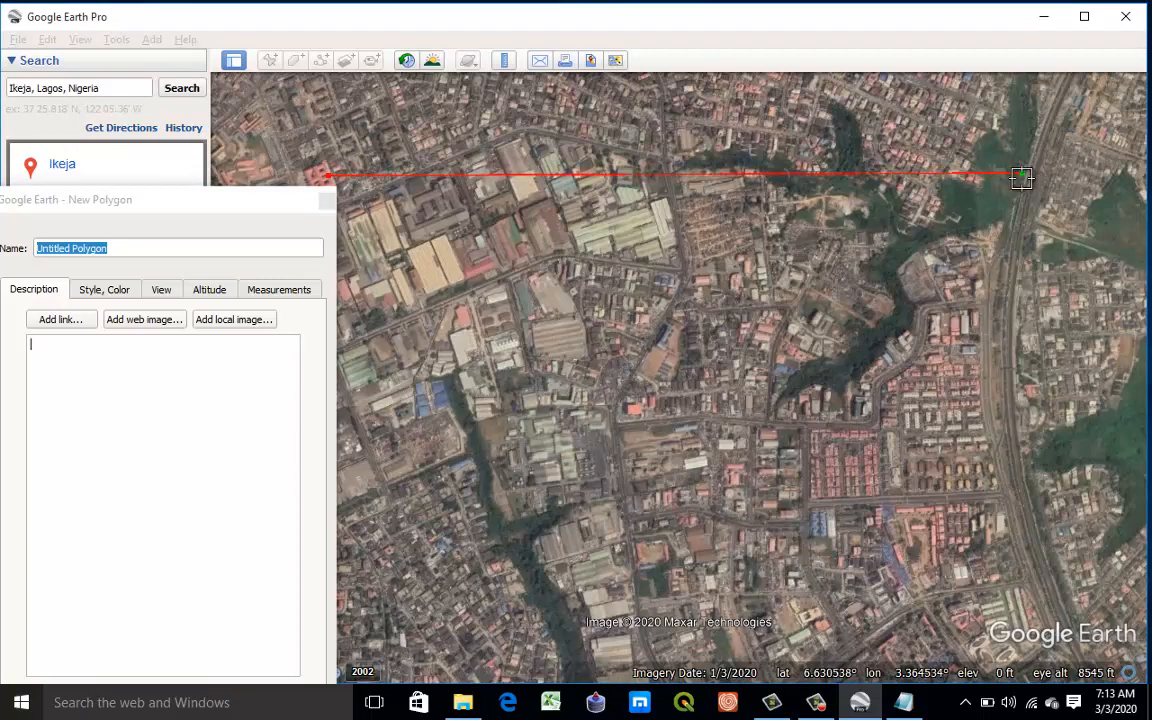
left_click(1034, 615)
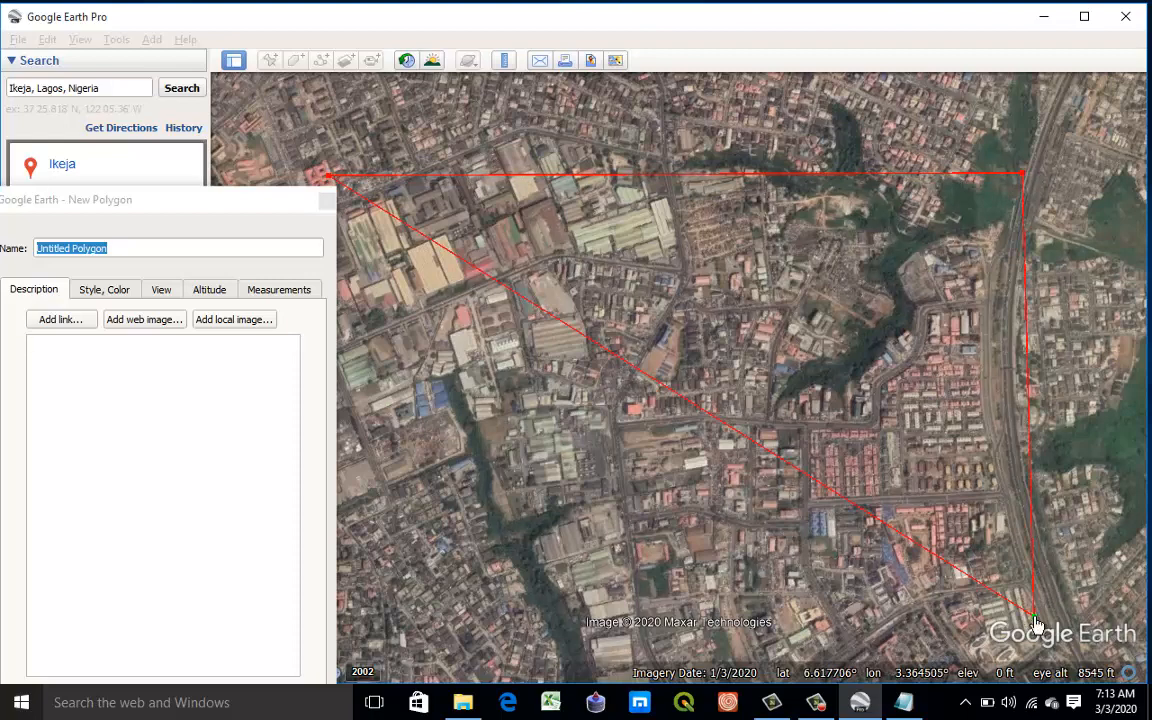
left_click_drag(1034, 620, 1029, 628)
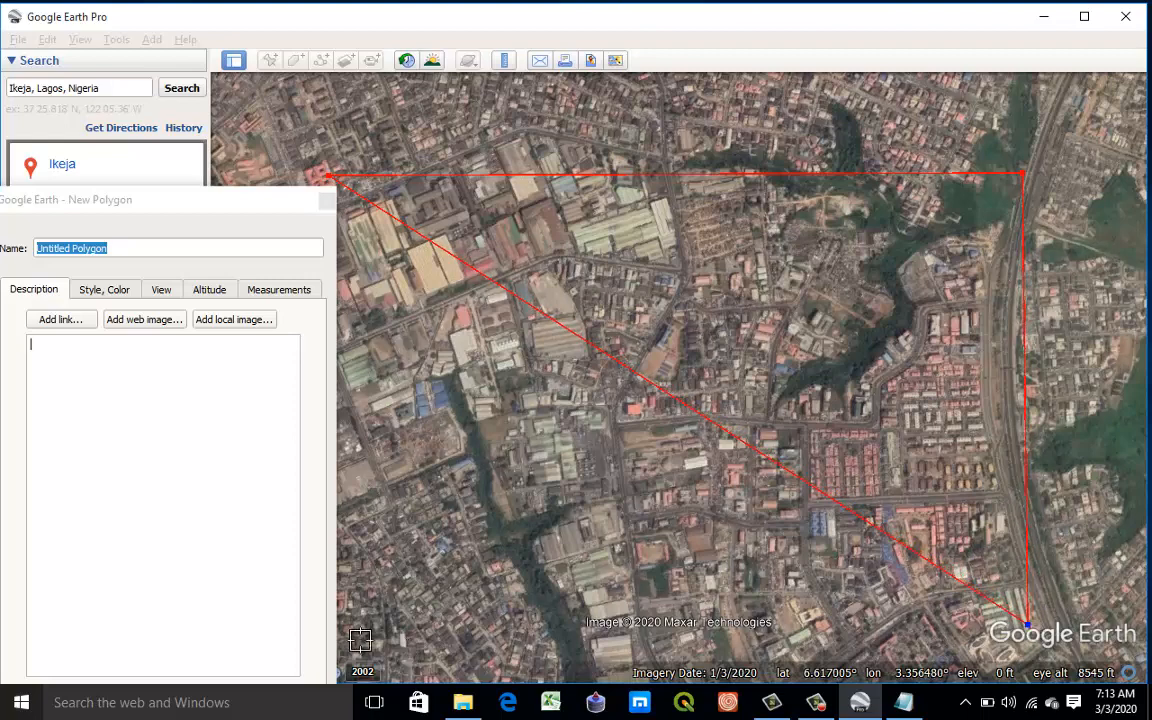
Step: Add the polygon's south-west corner to complete the rectangle, nudging it north to level the southern edge
left_click(116, 202)
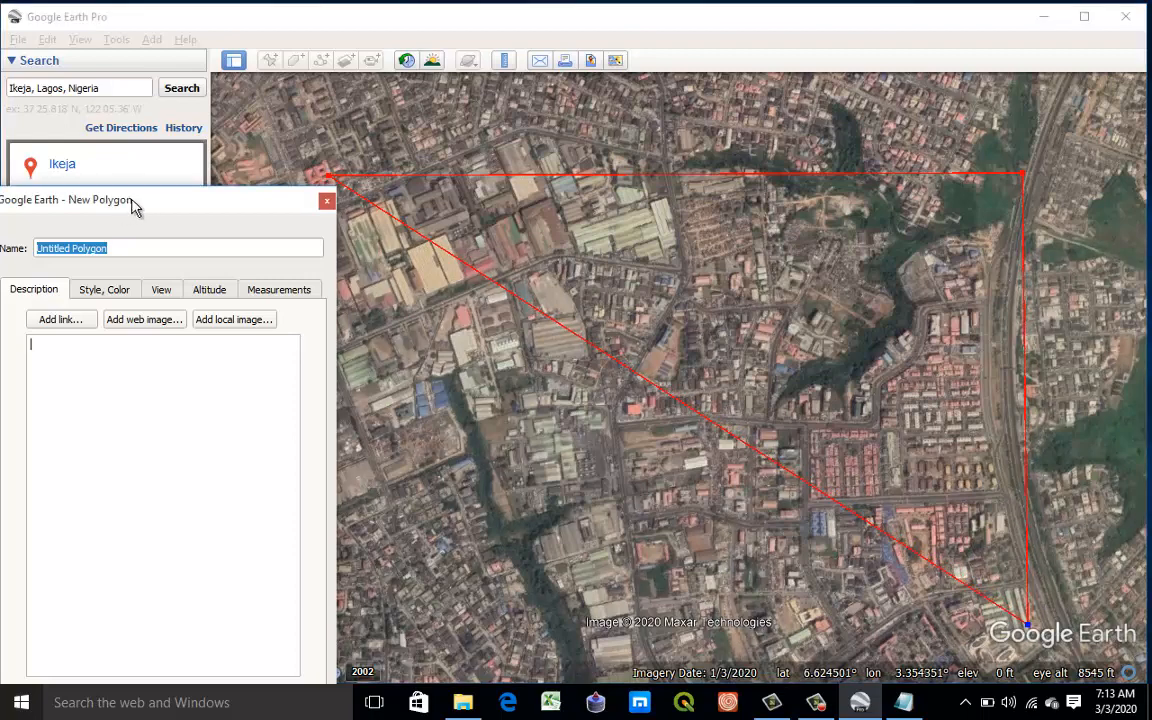
left_click_drag(158, 210, 67, 176)
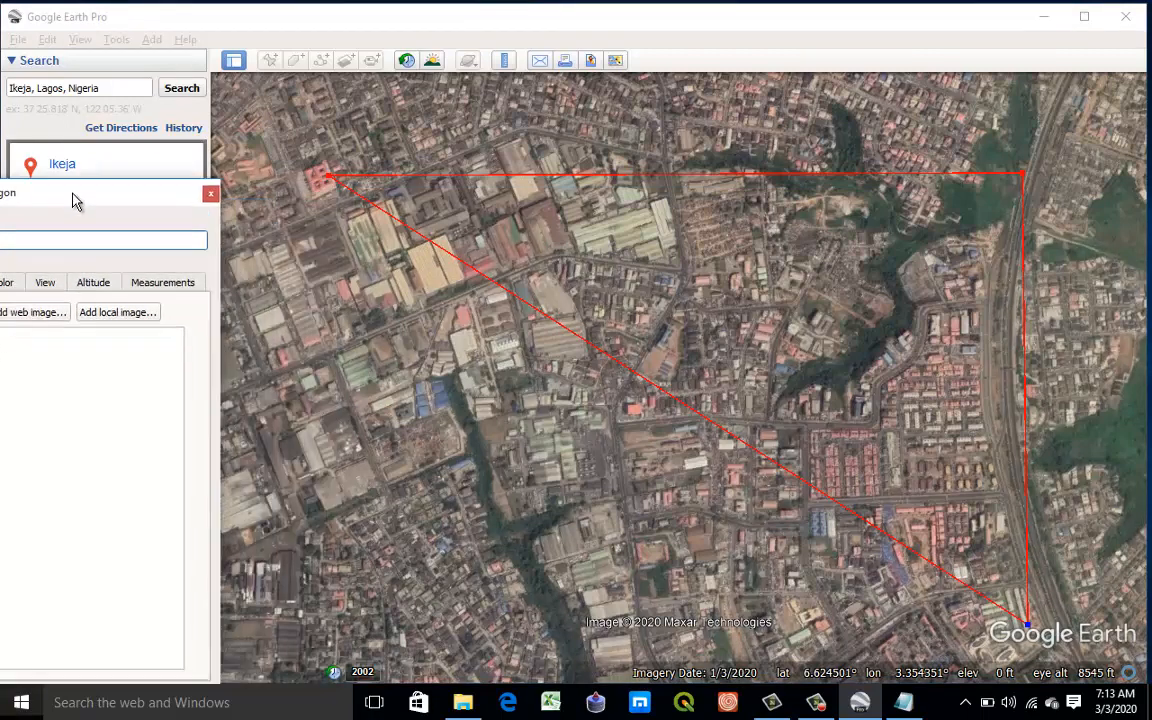
left_click(330, 648)
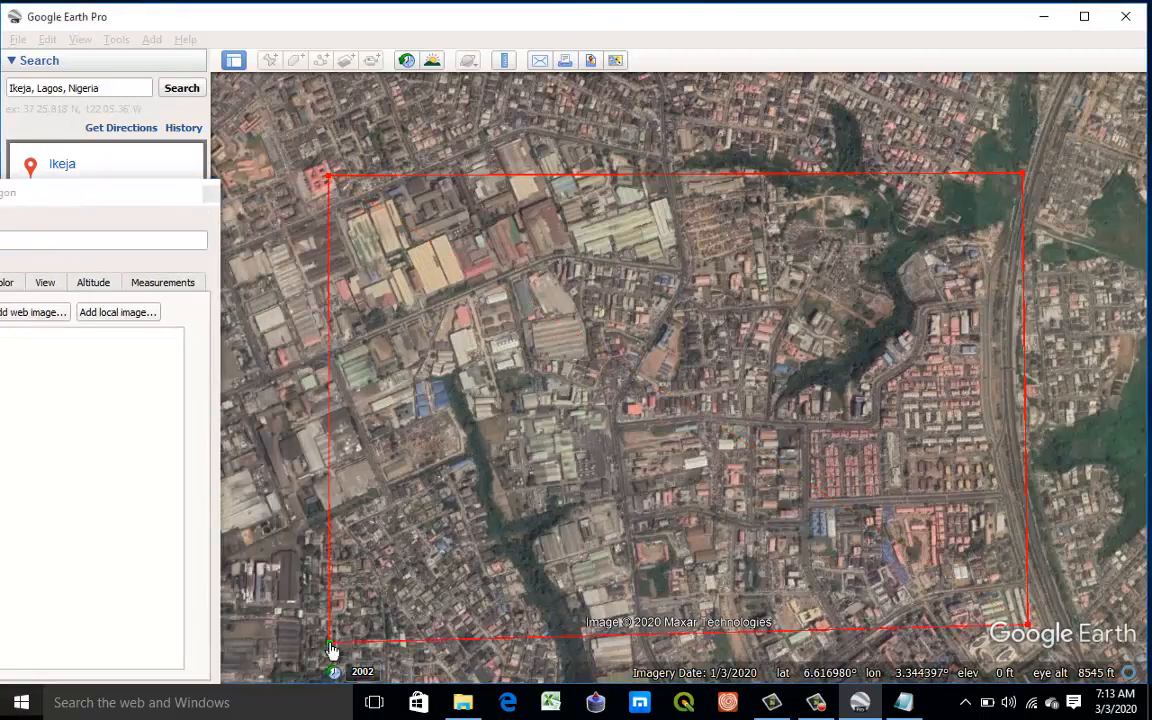
left_click_drag(332, 649, 334, 642)
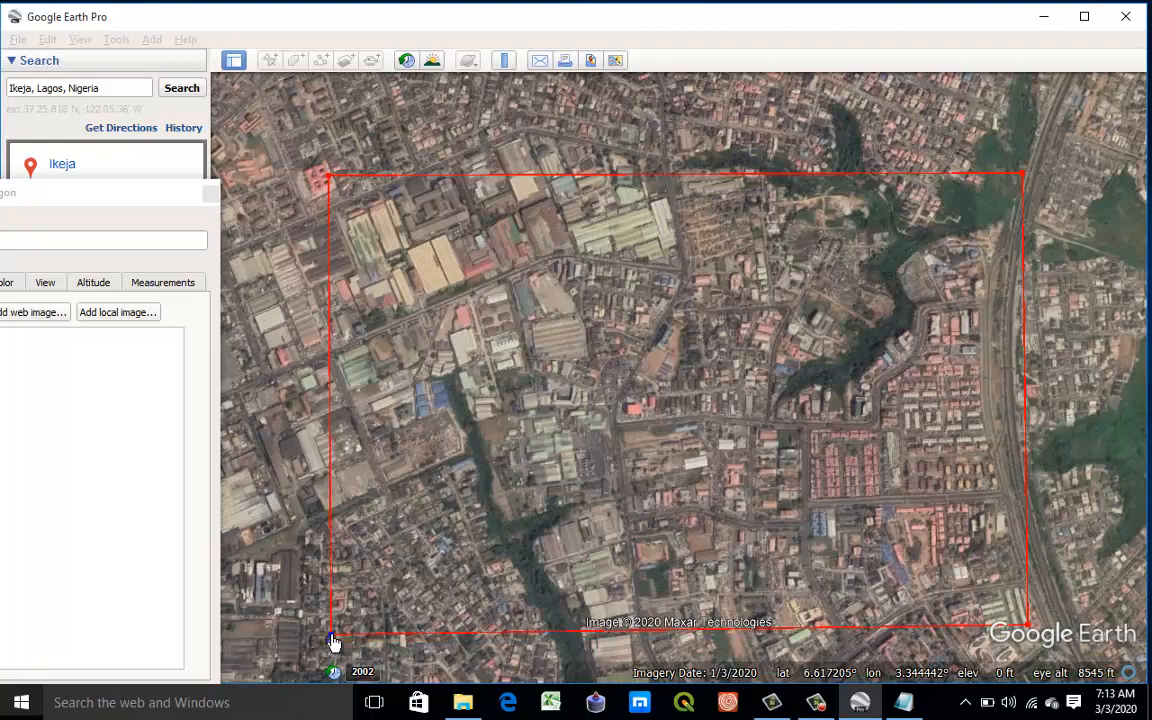
Step: Name the new rectangular polygon Extent and save it
left_click(72, 190)
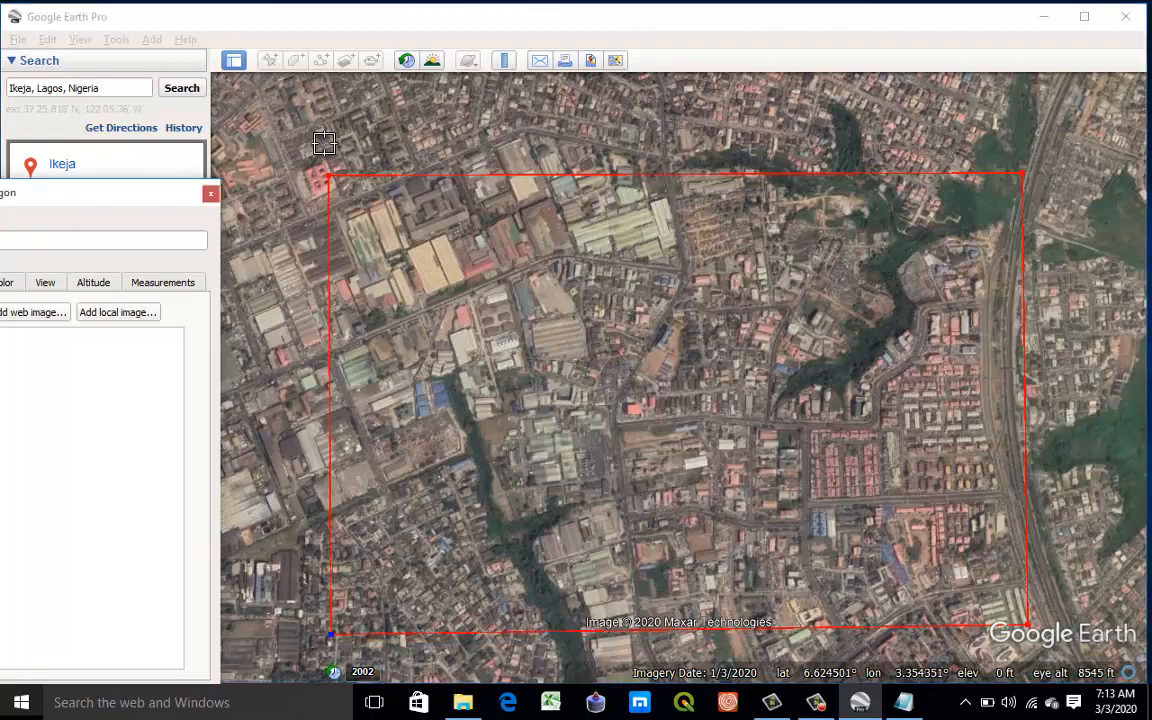
left_click_drag(131, 199, 581, 120)
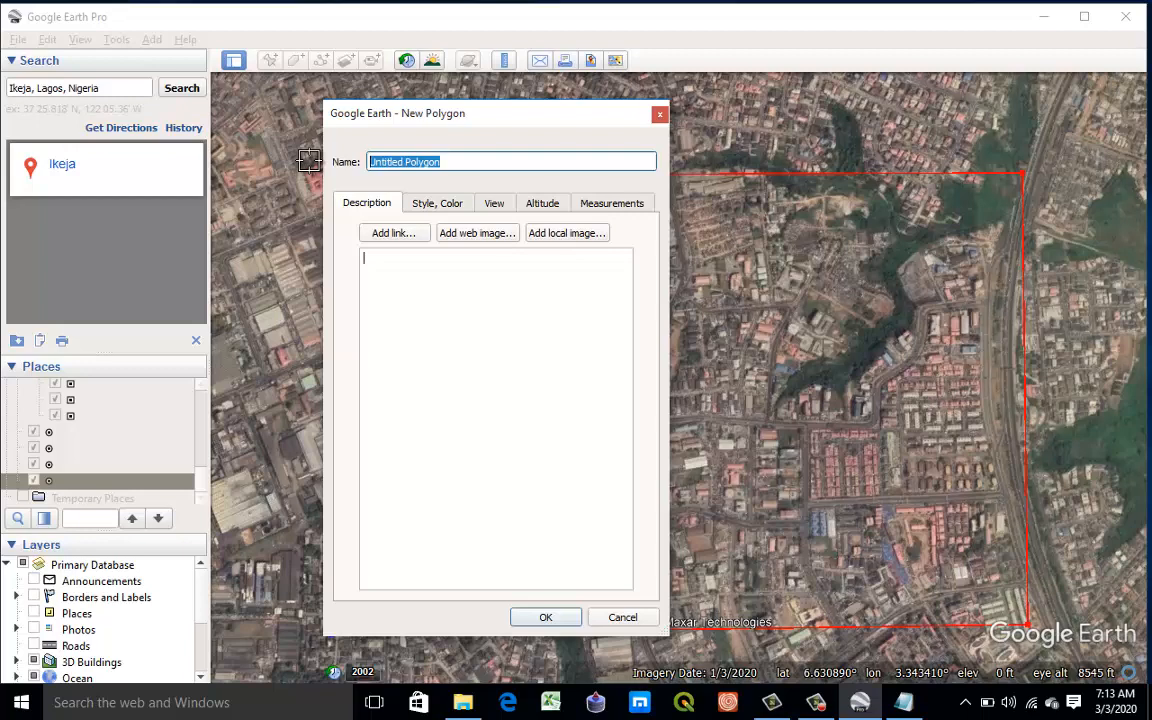
type("Extent")
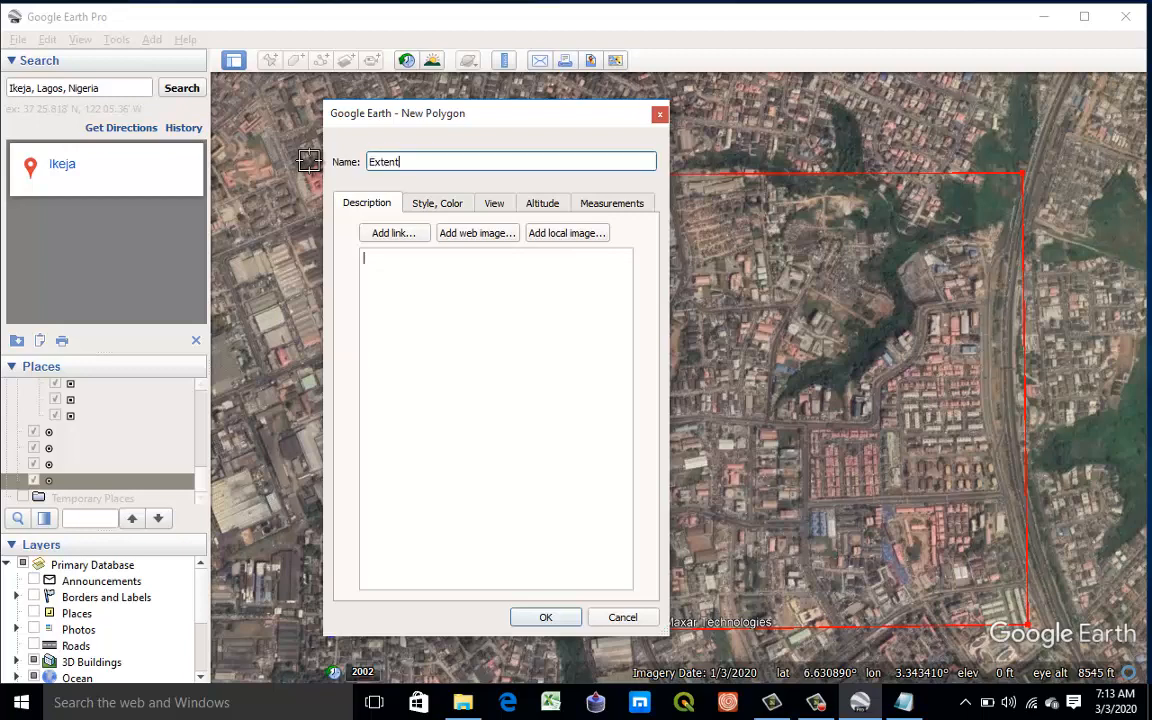
left_click(545, 617)
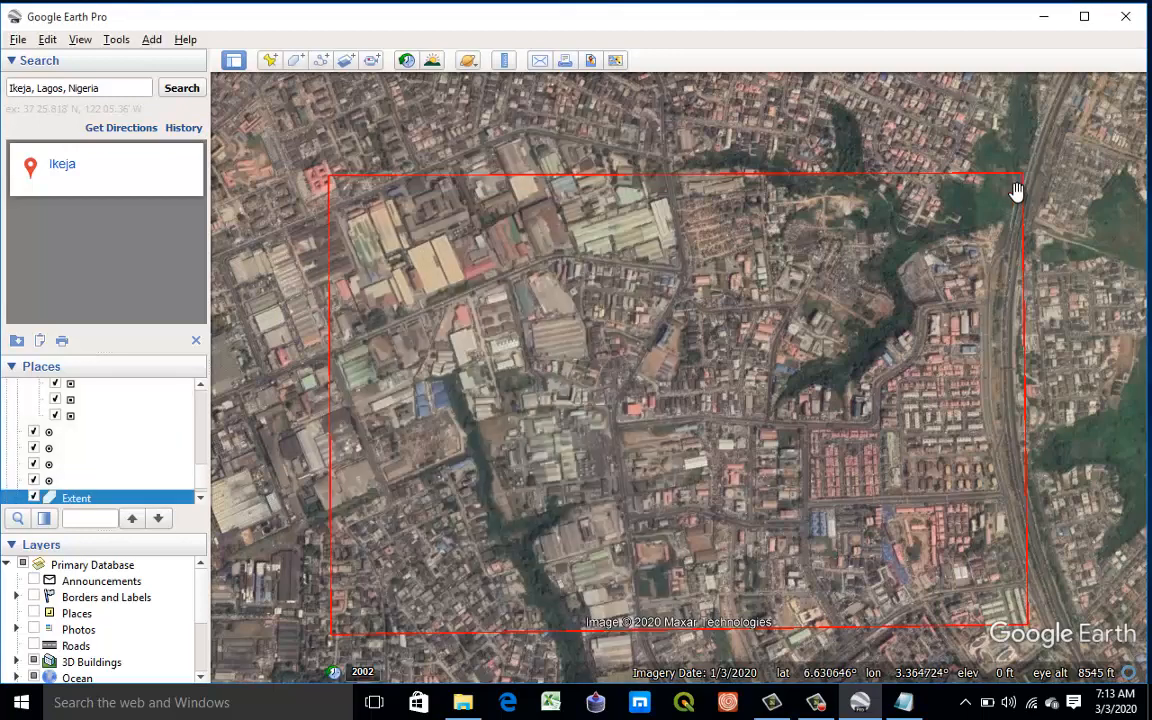
Step: Hide the status bar beneath the map imagery
scroll(1015, 190, "up", 3)
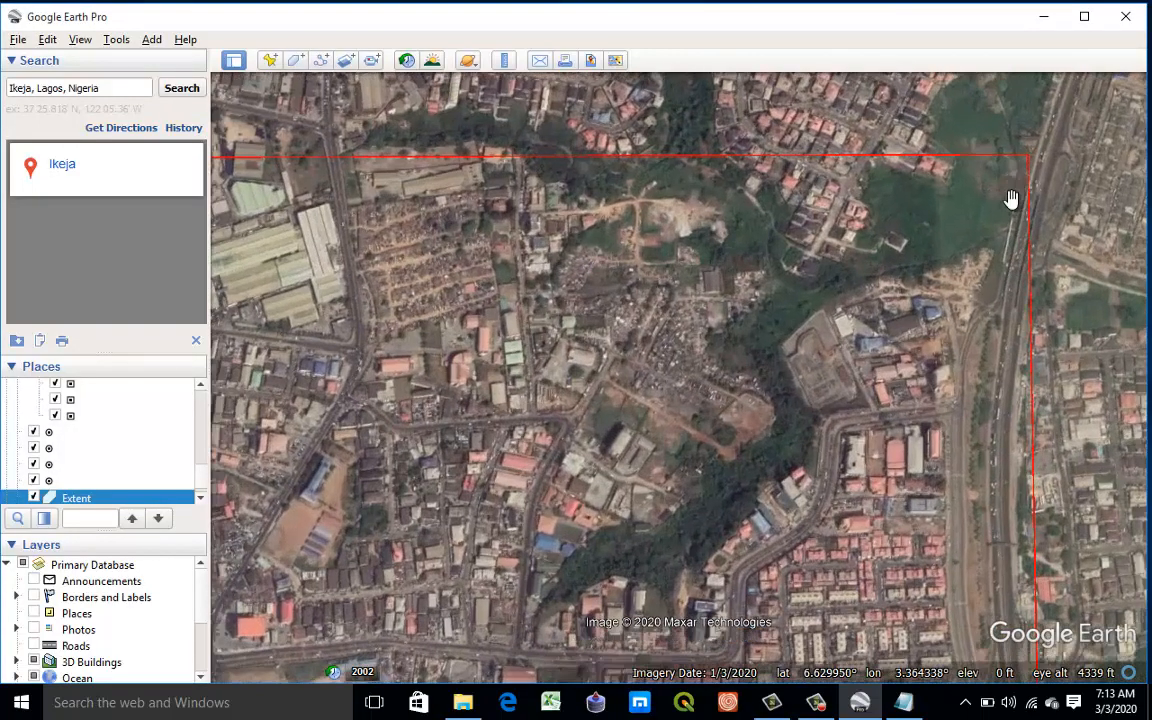
left_click_drag(681, 203, 700, 177)
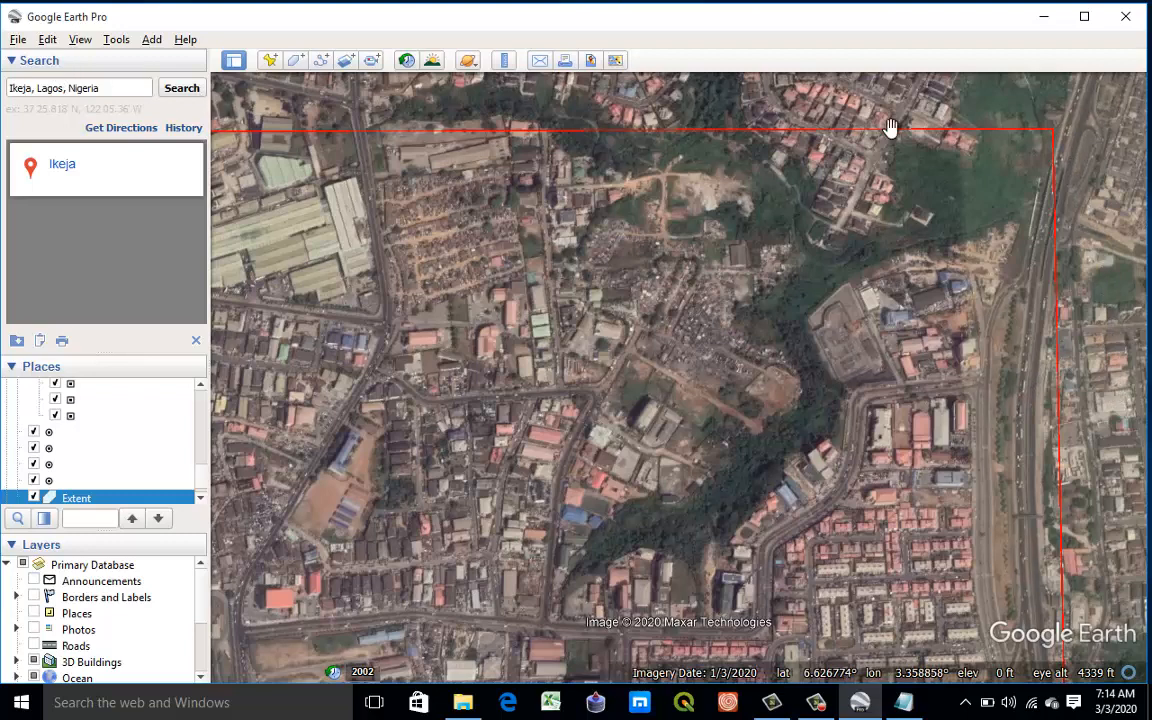
left_click(80, 42)
mouse_move(129, 146)
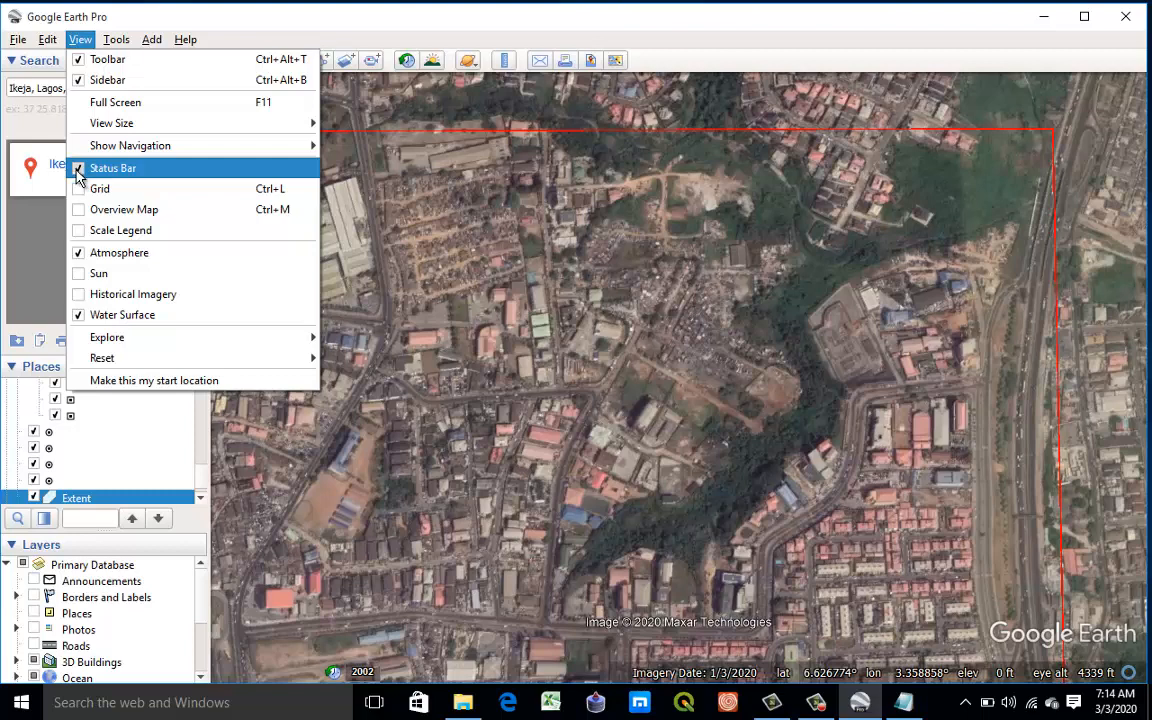
left_click(78, 170)
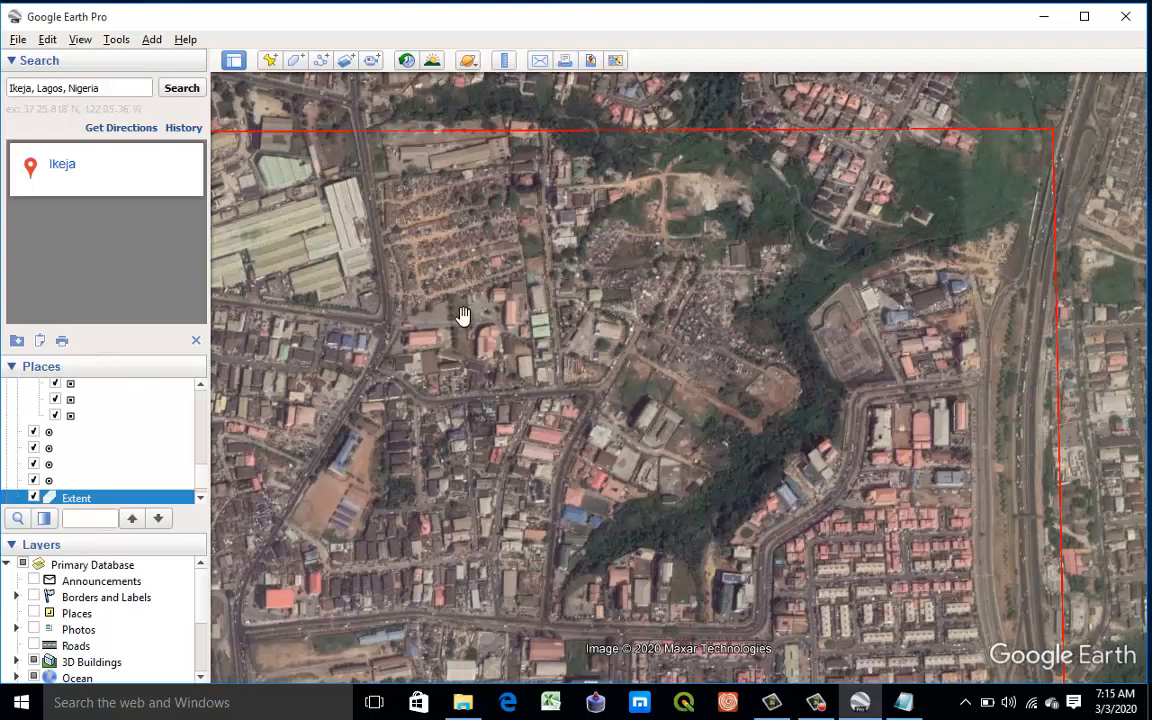
Step: Start a new placemark and position it just outside the extent's north-east corner, at about latitude 6.630688°, longitude 3.363940°
left_click(271, 61)
left_click_drag(514, 127, 340, 147)
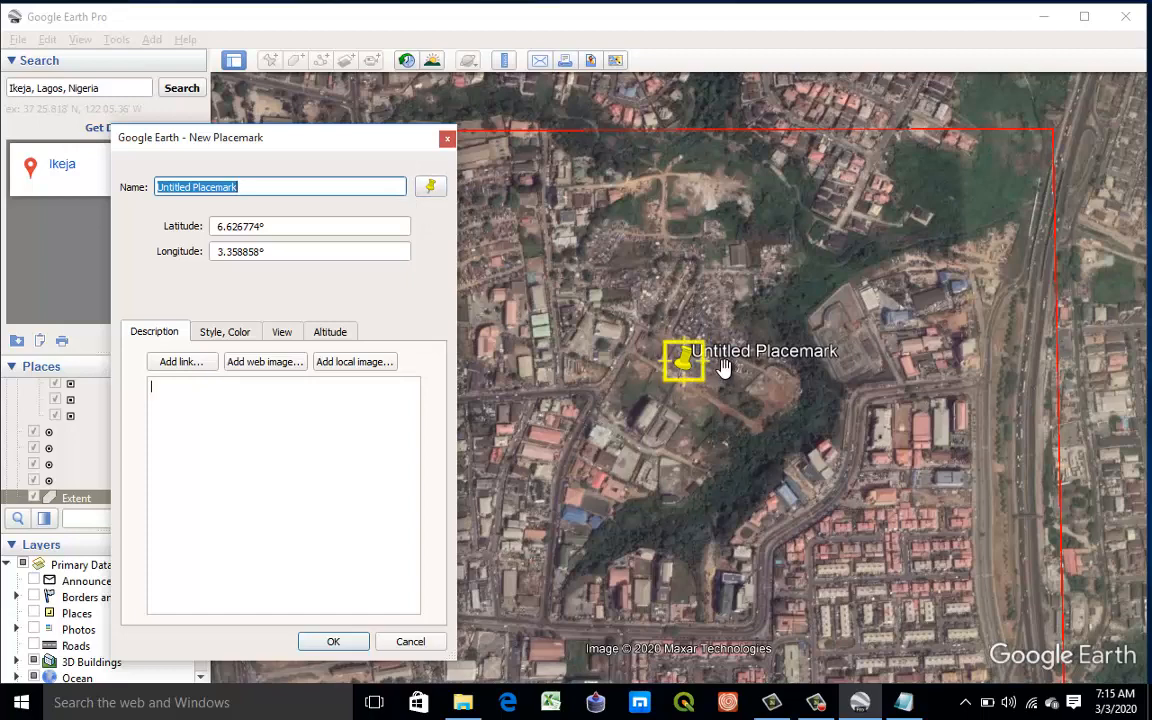
left_click_drag(686, 372, 1015, 125)
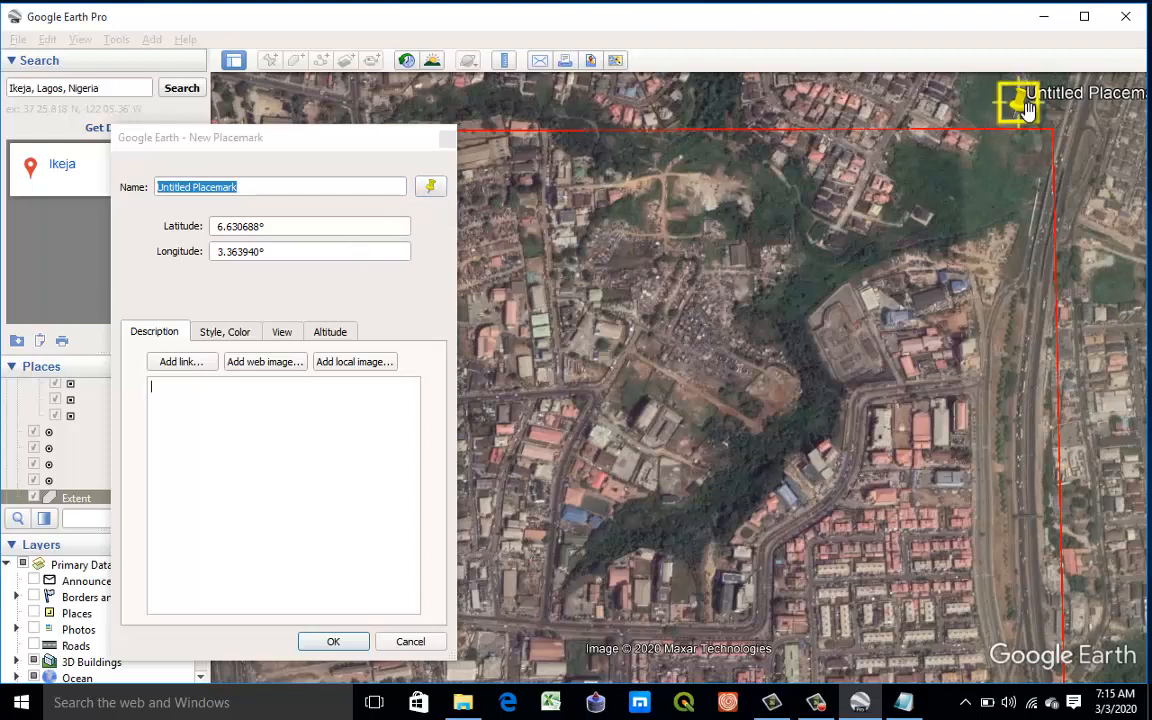
Step: Give the placemark the black-and-white square icon and reduce its icon scale to 0.5
left_click(430, 189)
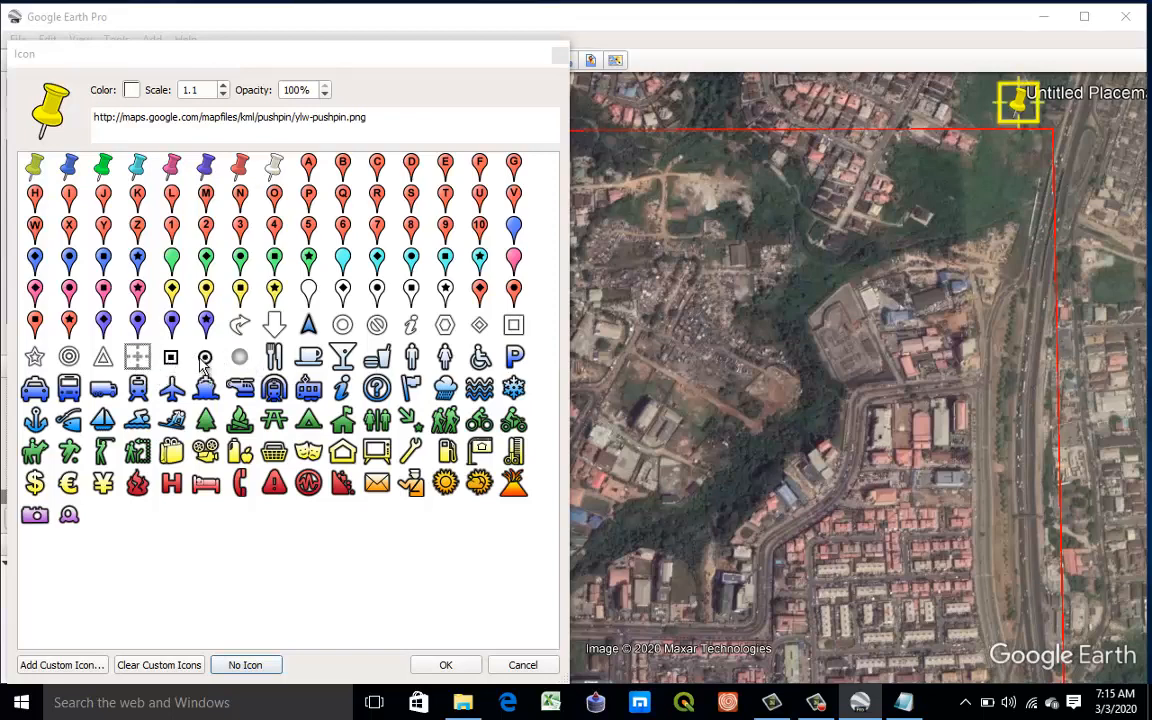
left_click(171, 357)
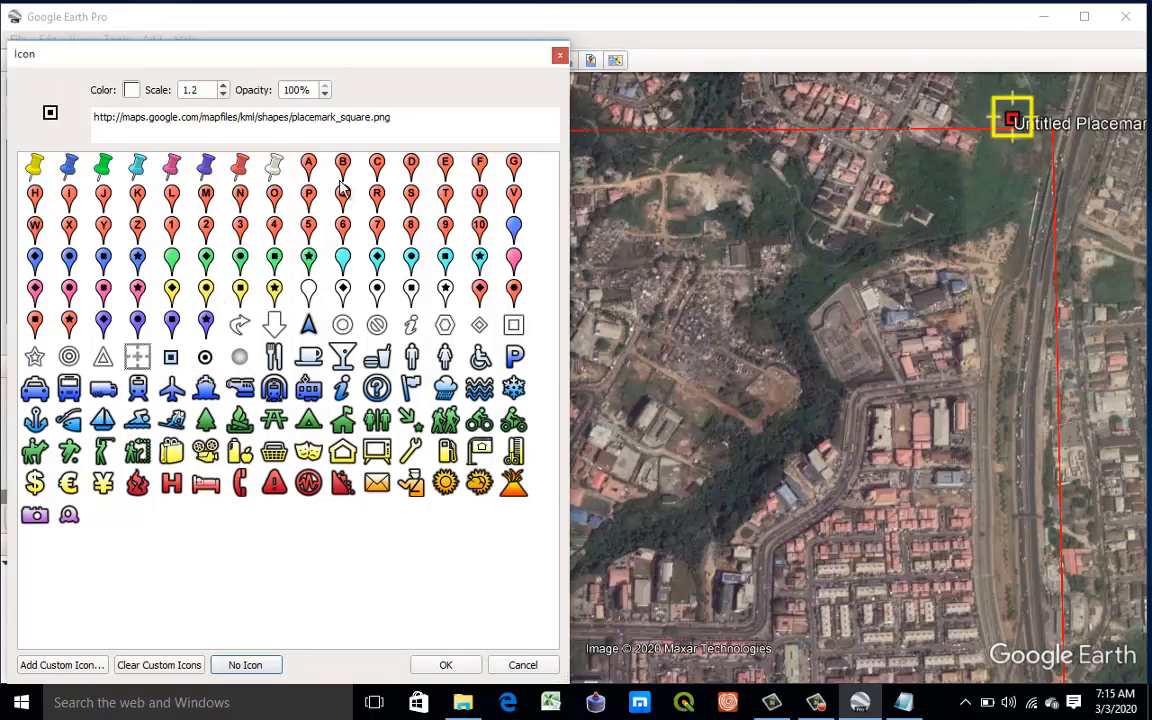
left_click(223, 95)
left_click(223, 95)
left_click(223, 95)
left_click(223, 95)
left_click(223, 95)
left_click(223, 95)
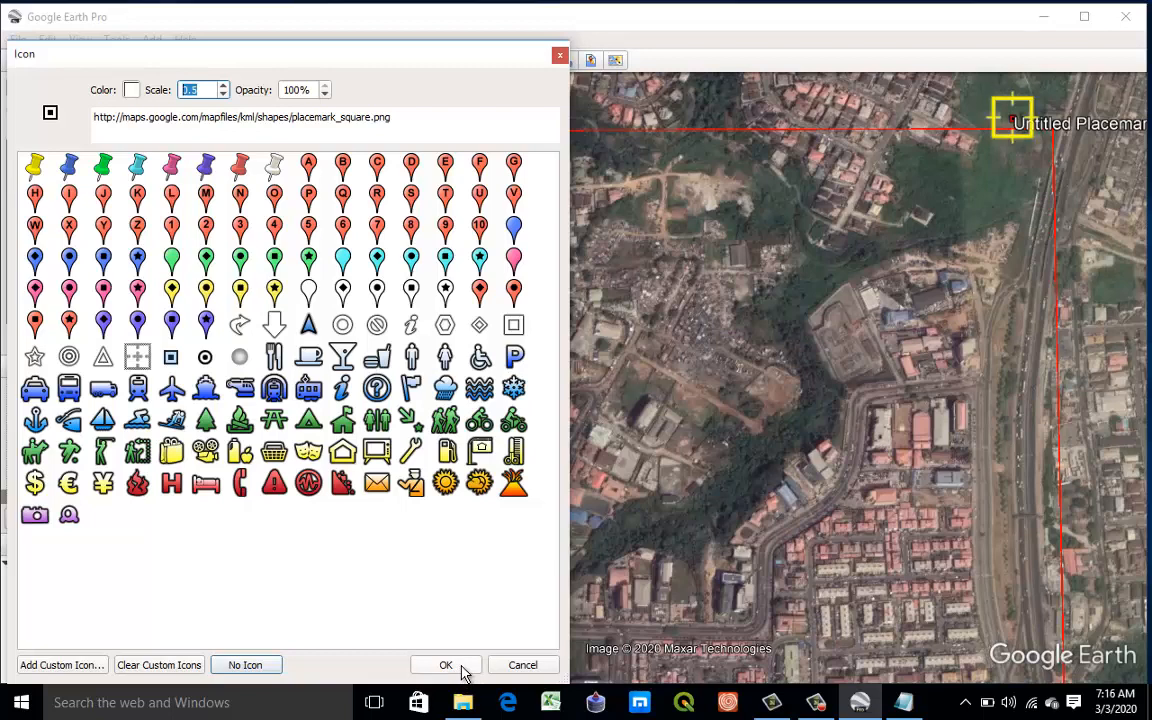
left_click(446, 665)
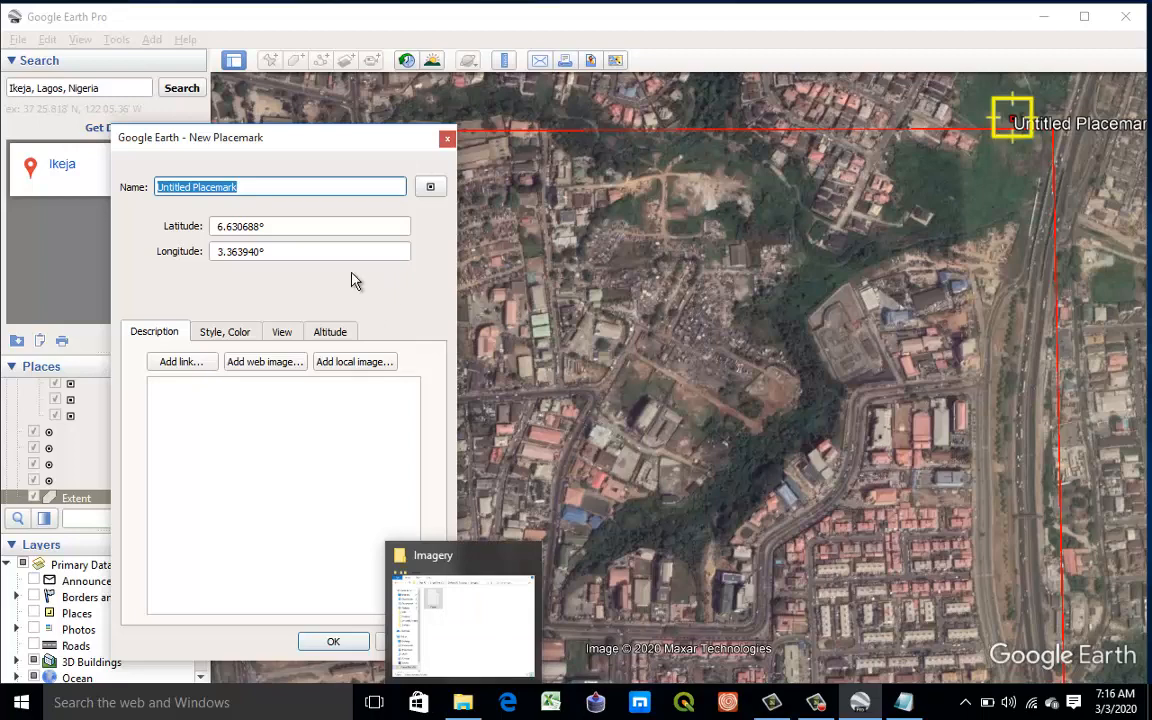
Step: Clear the placemark's default name so that it carries no label
left_click(264, 187)
left_click_drag(270, 185, 151, 187)
key("BackSpace")
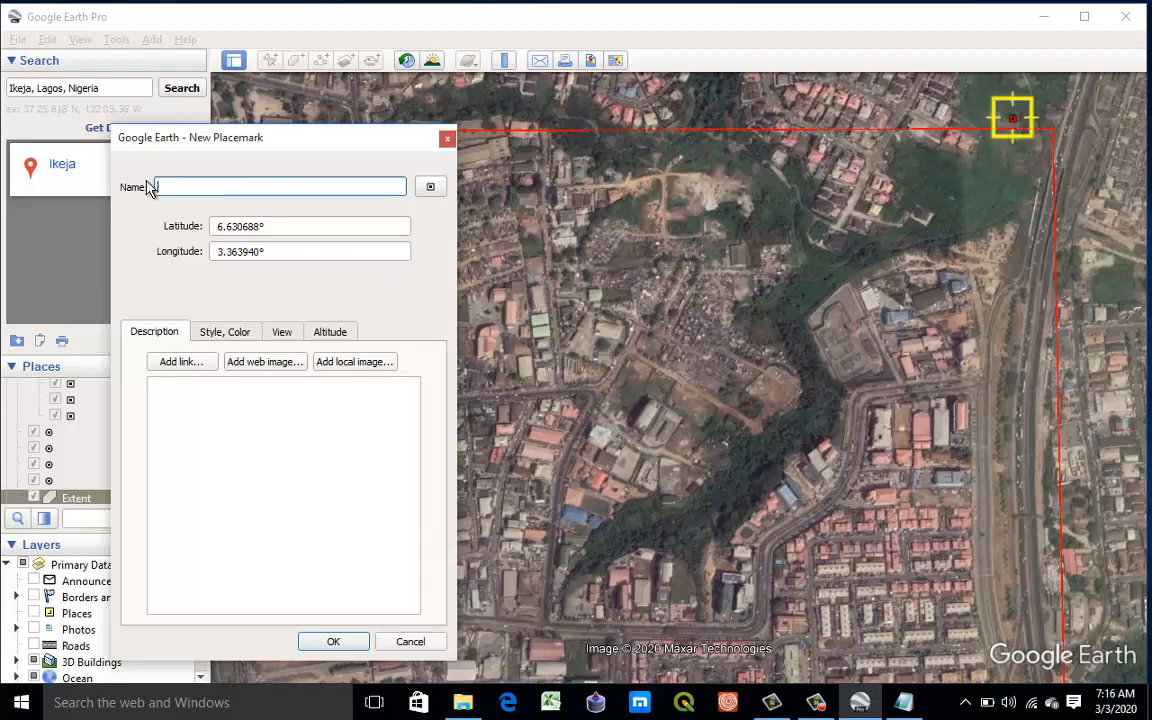
Step: Copy the placemark's longitude, 3.363940, into the Coord file in Notepad beneath the x,y header, followed by a comma
left_click(257, 226)
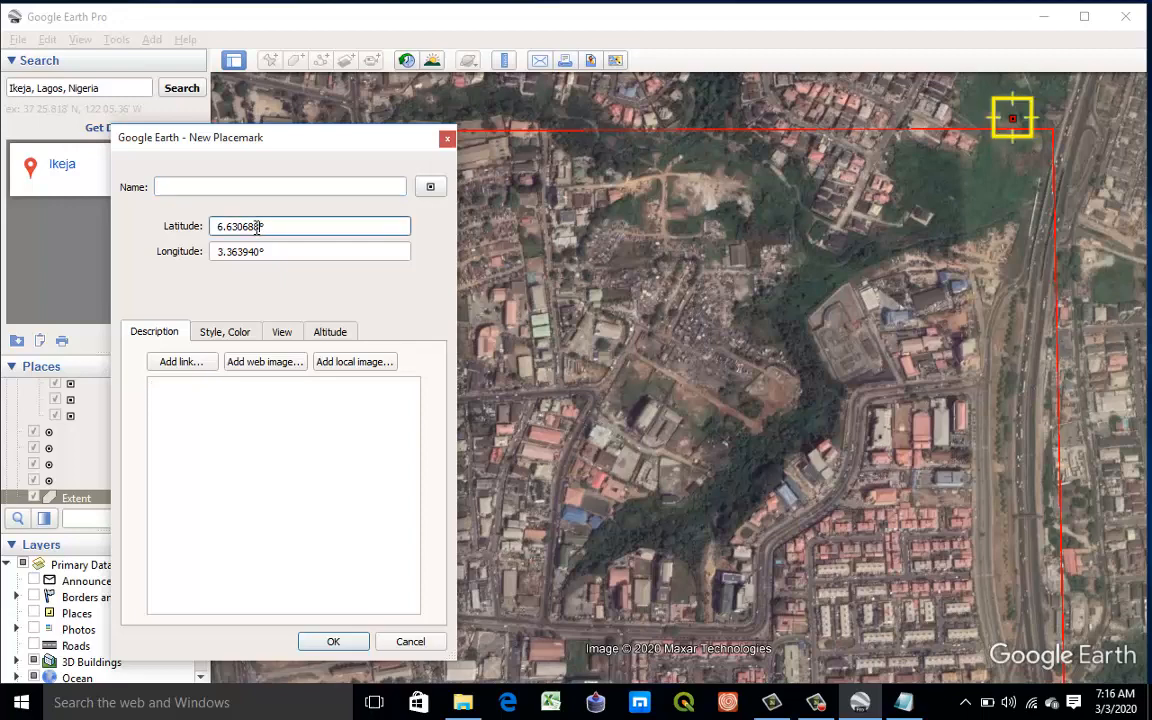
double_click(257, 226)
left_click_drag(261, 251, 234, 251)
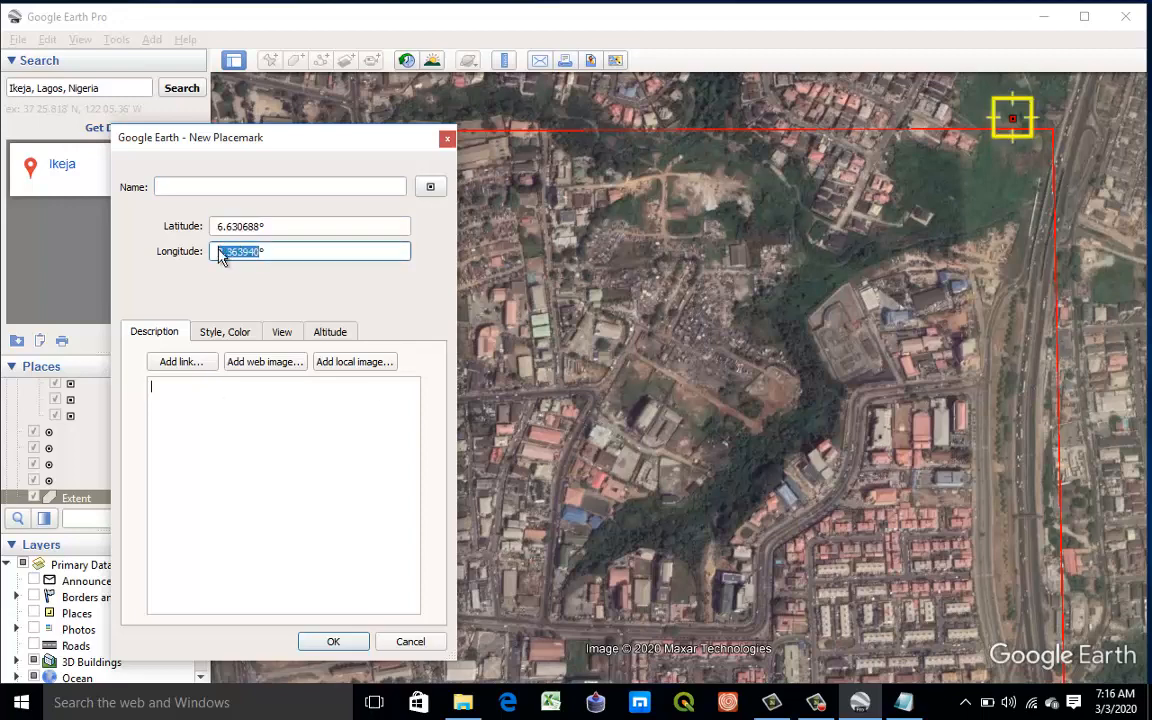
right_click(222, 256)
left_click(257, 321)
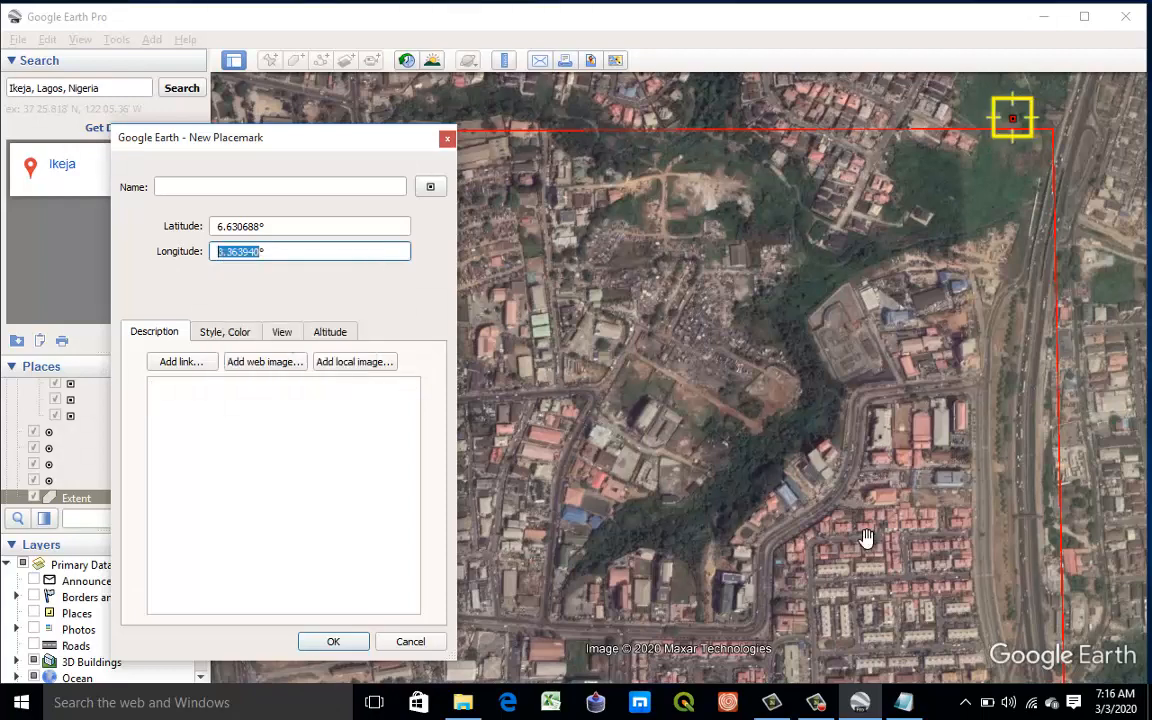
left_click(905, 702)
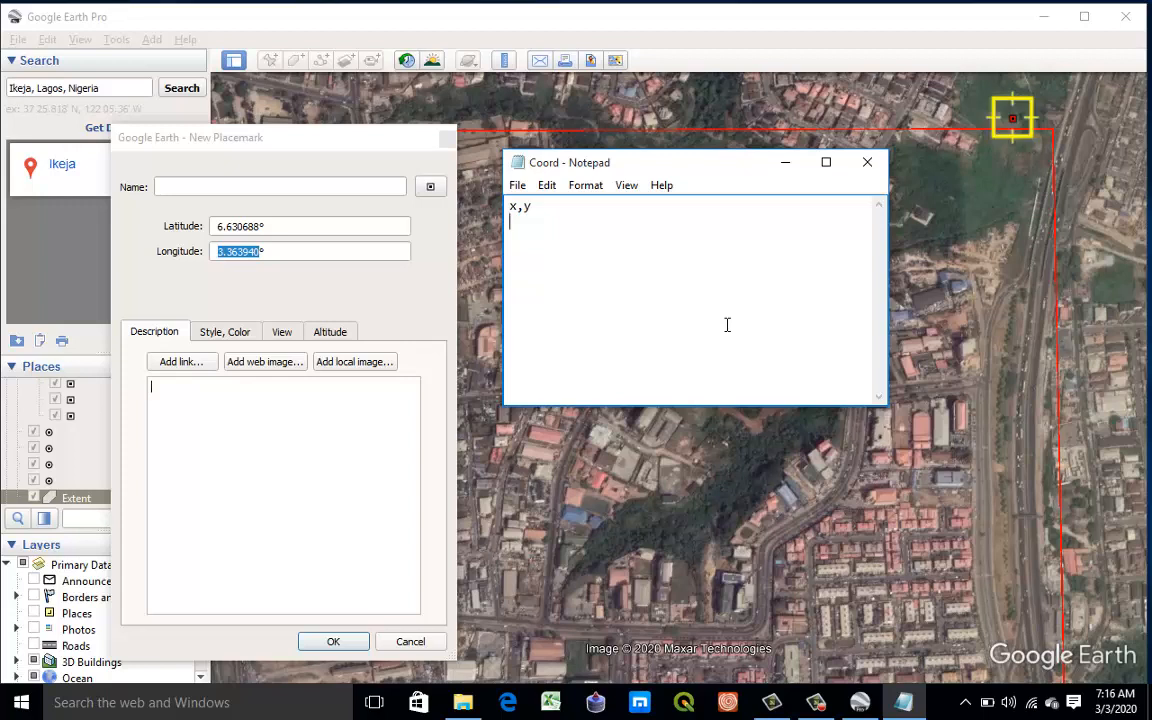
key("ctrl+v")
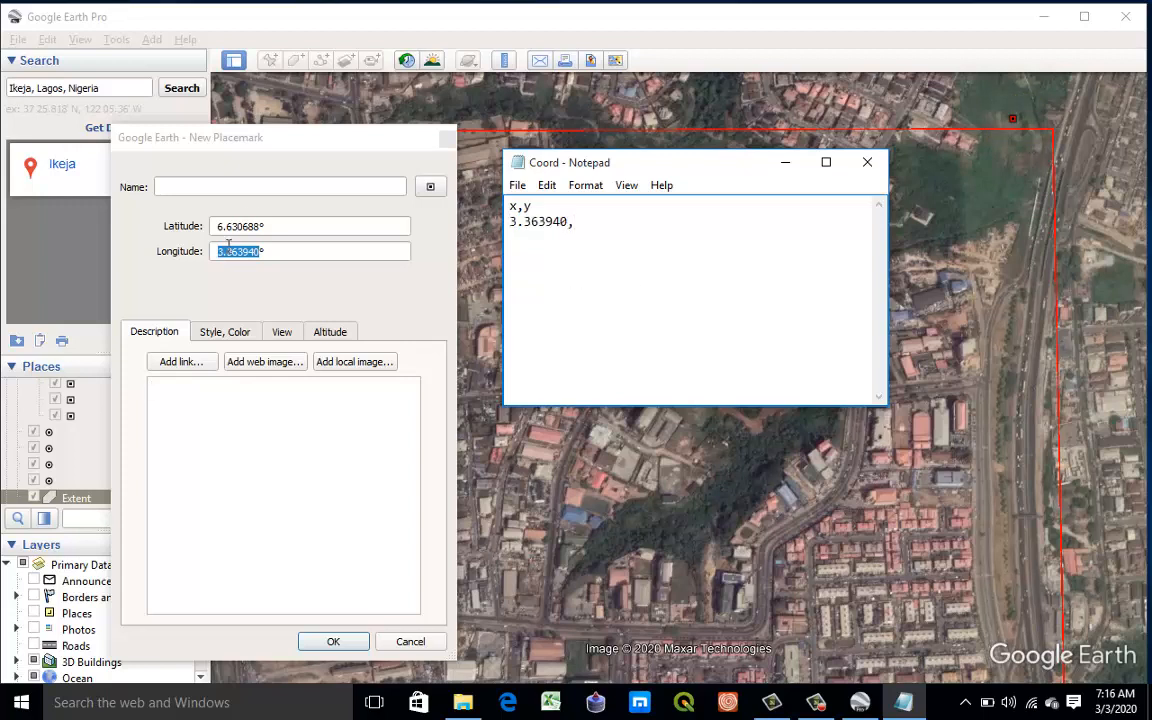
Step: Add the placemark's latitude, 6.630688, after the comma in the Coord file, and save the placemark in Google Earth Pro
left_click(260, 227)
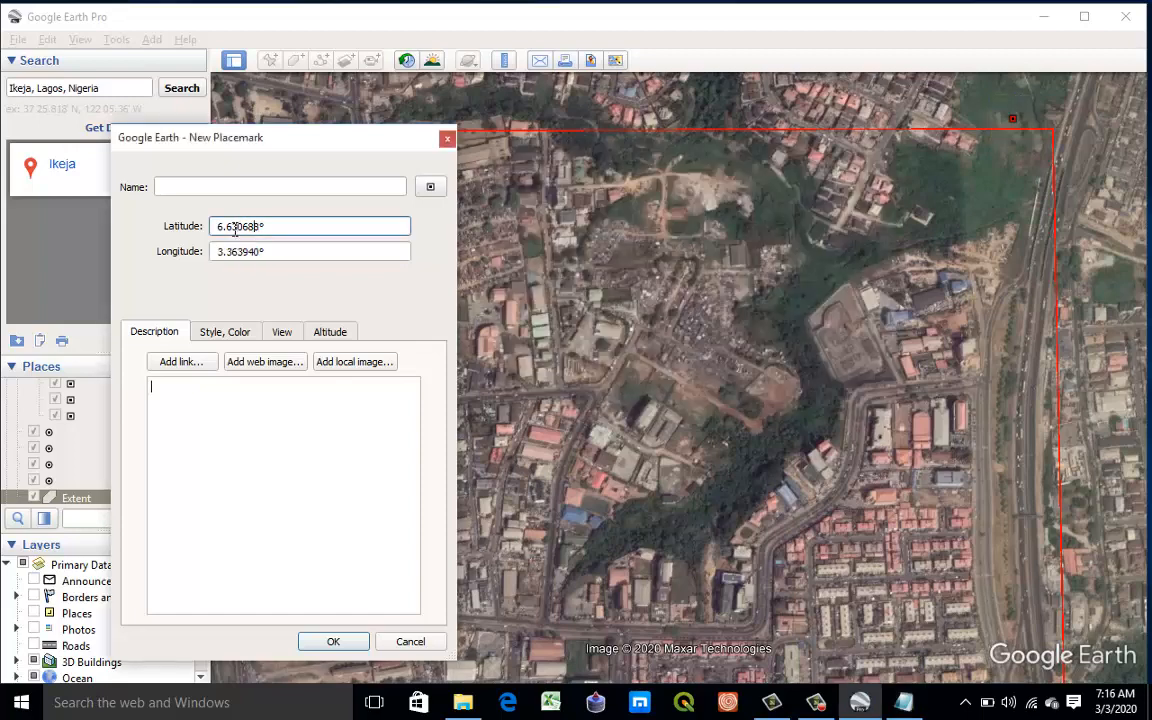
double_click(260, 227)
left_click(261, 227)
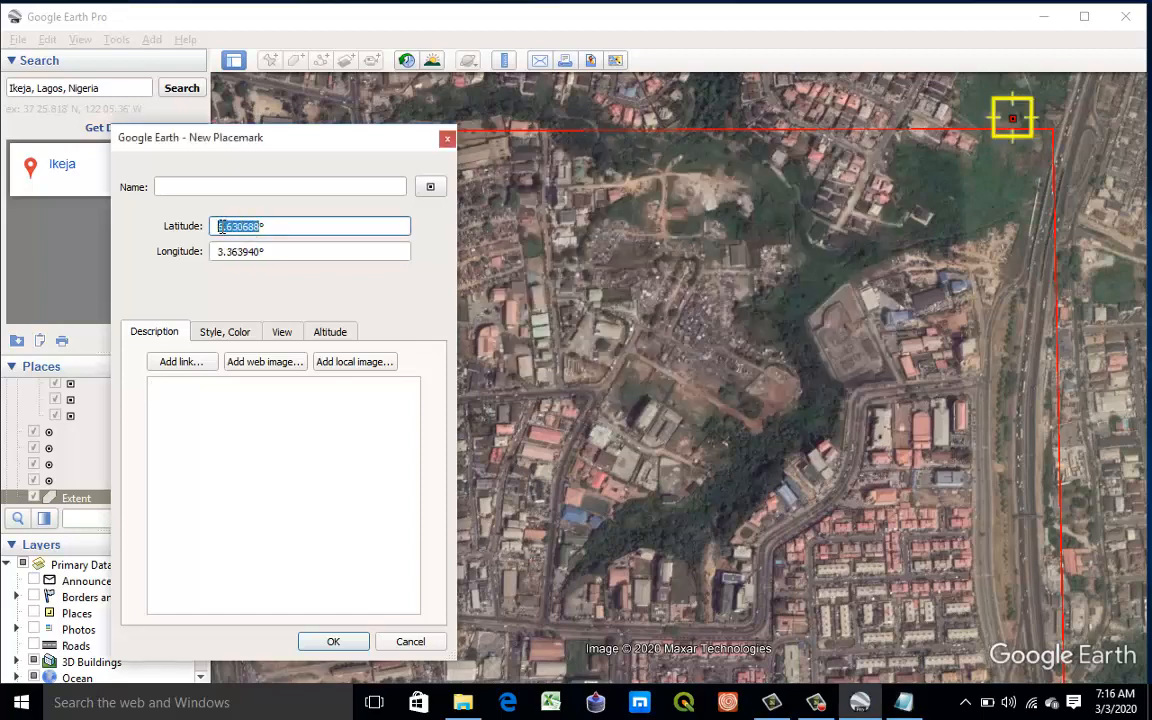
right_click(222, 230)
left_click(282, 306)
left_click(903, 702)
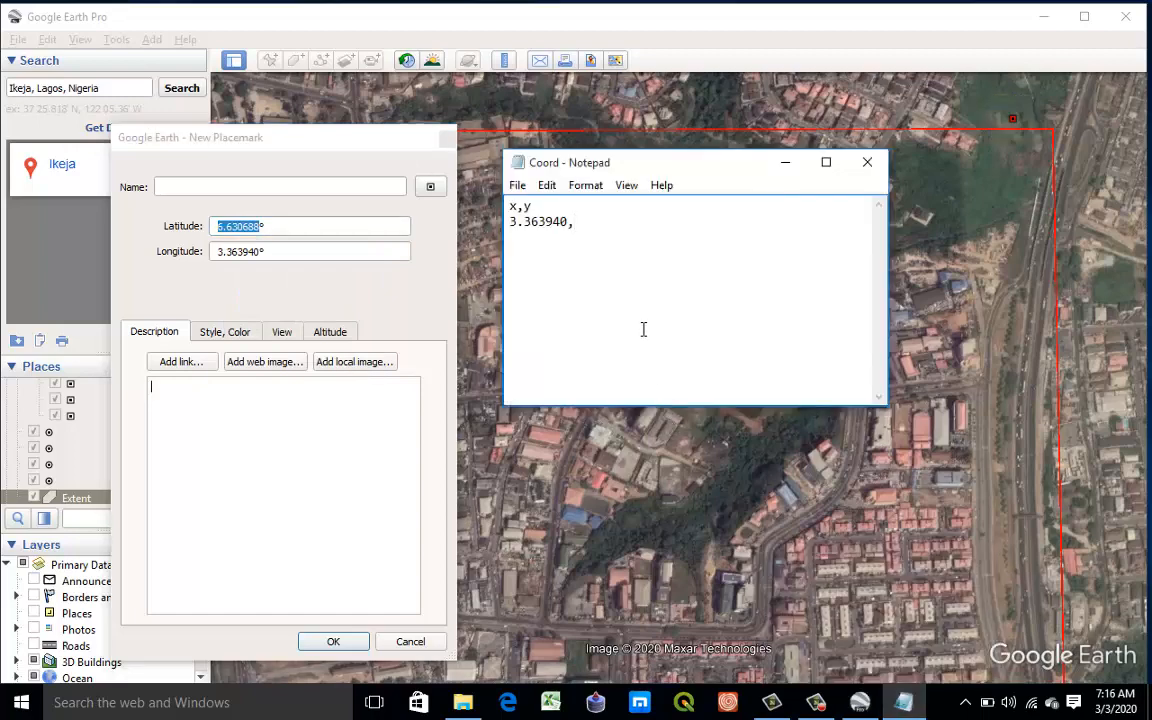
key("ctrl+v")
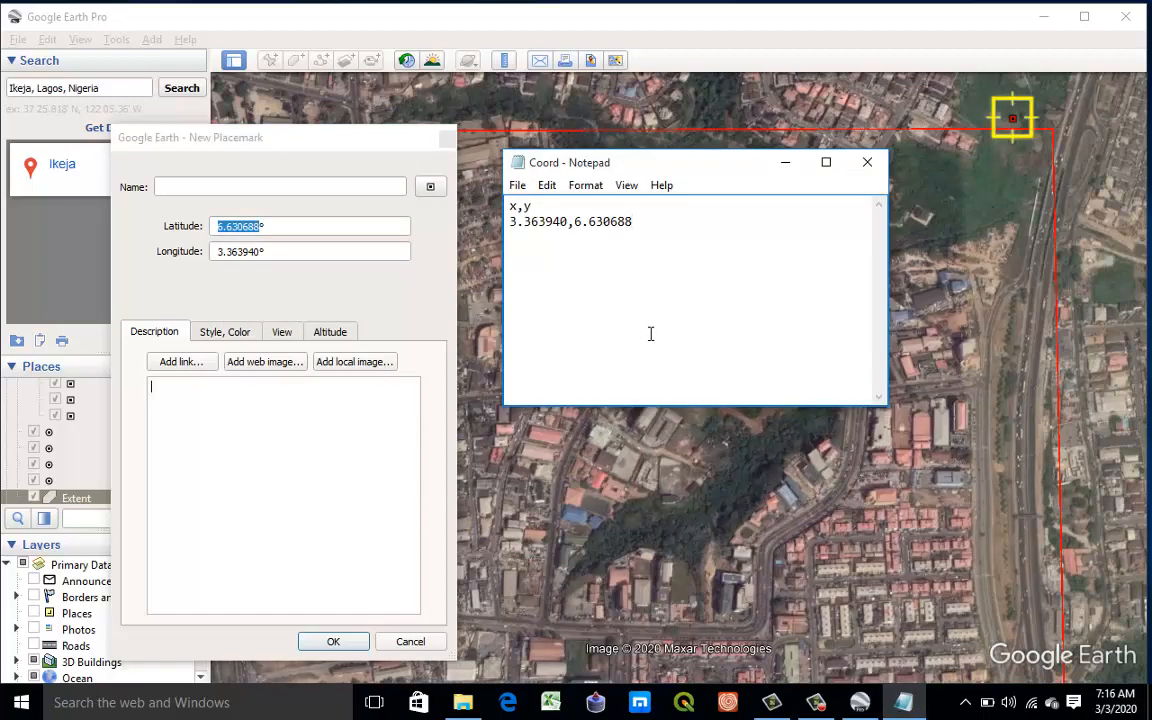
left_click(322, 642)
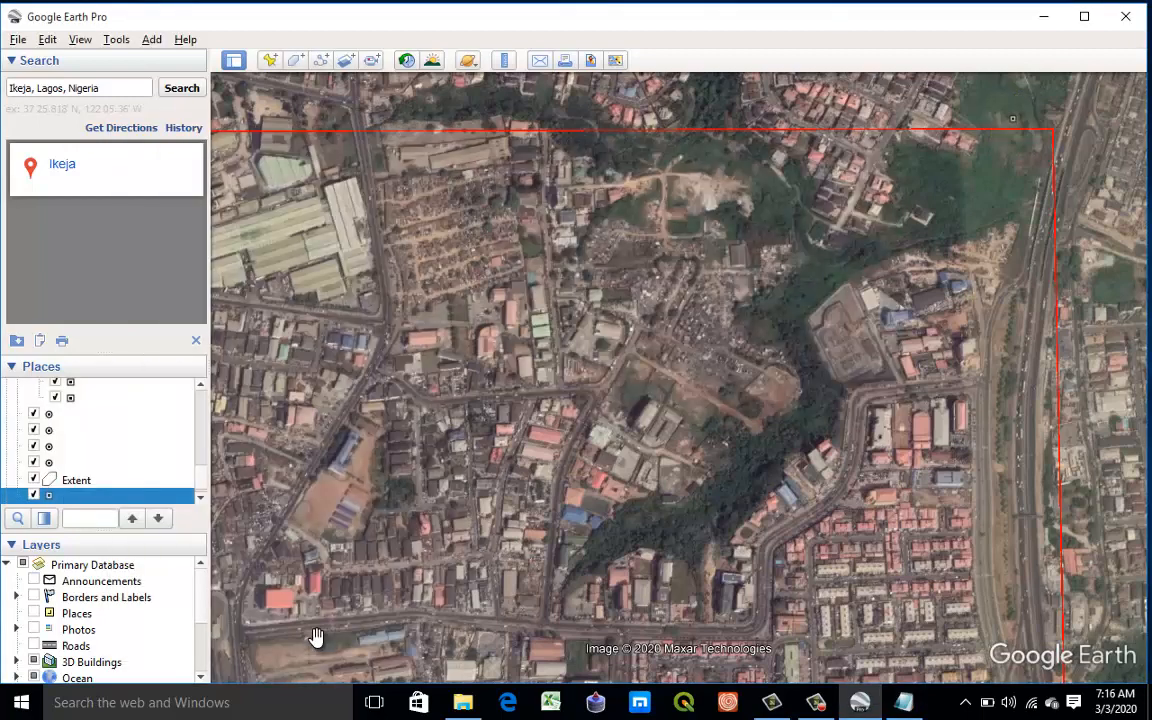
Step: Create a second, unnamed placemark in the south-east, east of the expressway, at about latitude 6.622572°, longitude 3.365090°
left_click(271, 62)
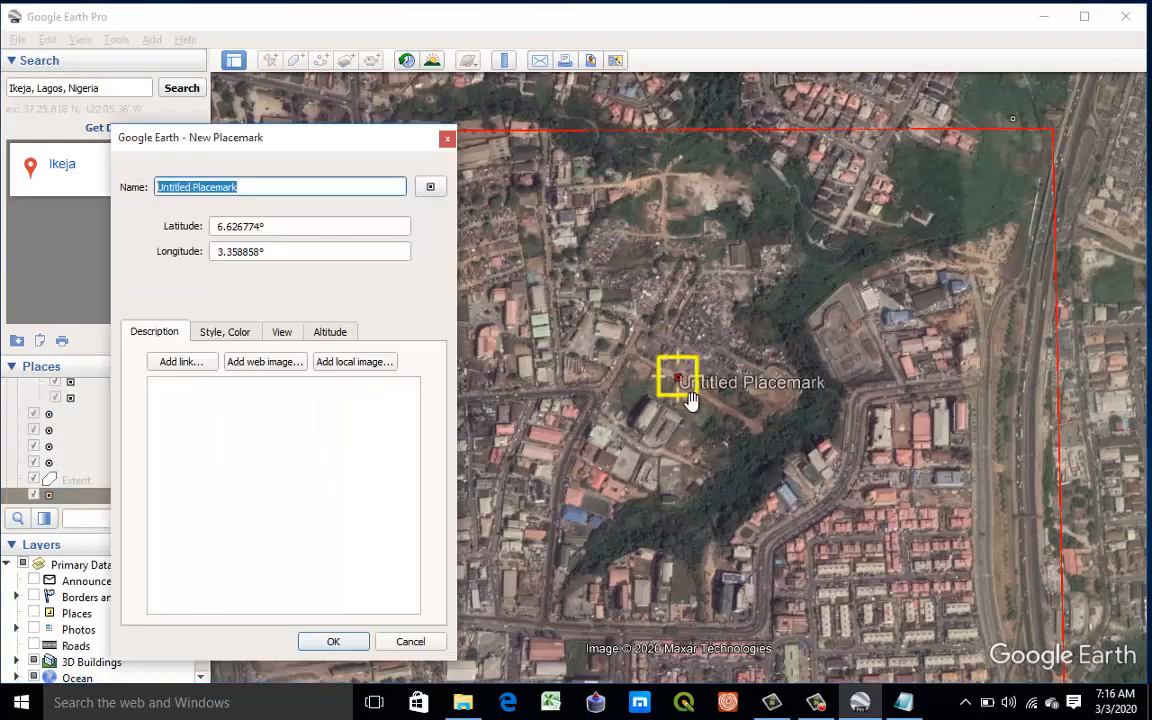
left_click_drag(676, 385, 902, 618)
left_click_drag(970, 653, 1116, 678)
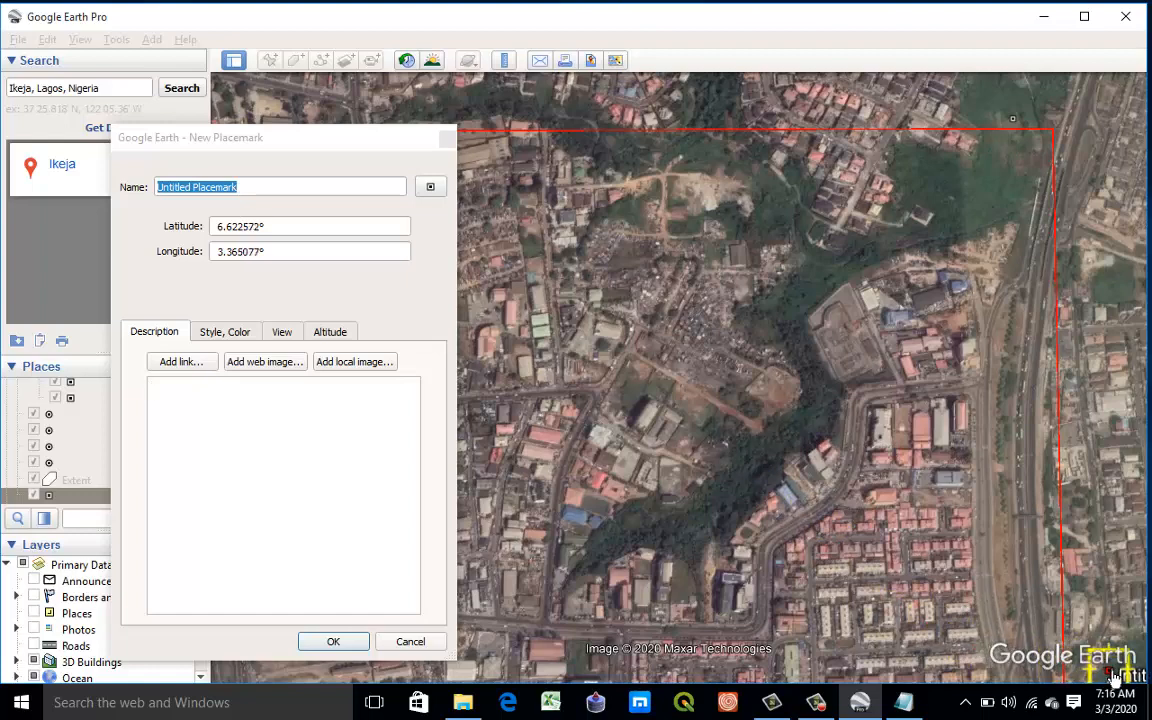
left_click(247, 283)
key("BackSpace")
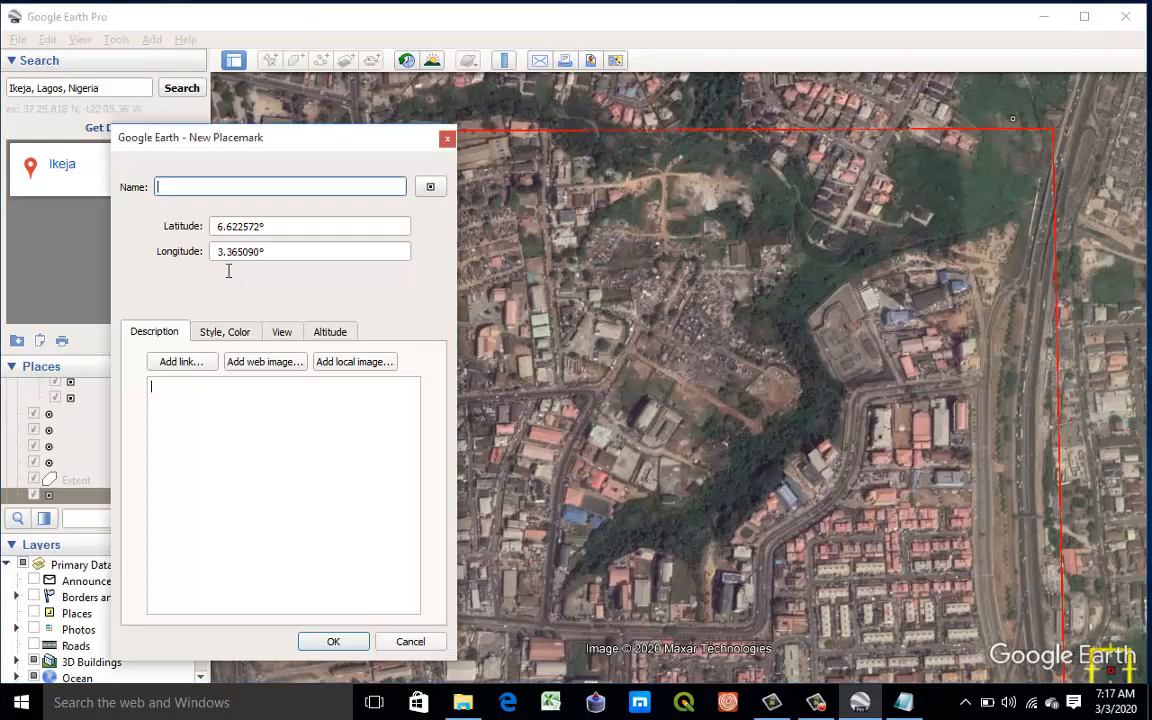
Step: Copy the second placemark's longitude, 3.365090, onto a new line of the Coord file in Notepad, followed by a comma
left_click_drag(260, 251, 198, 227)
right_click(220, 254)
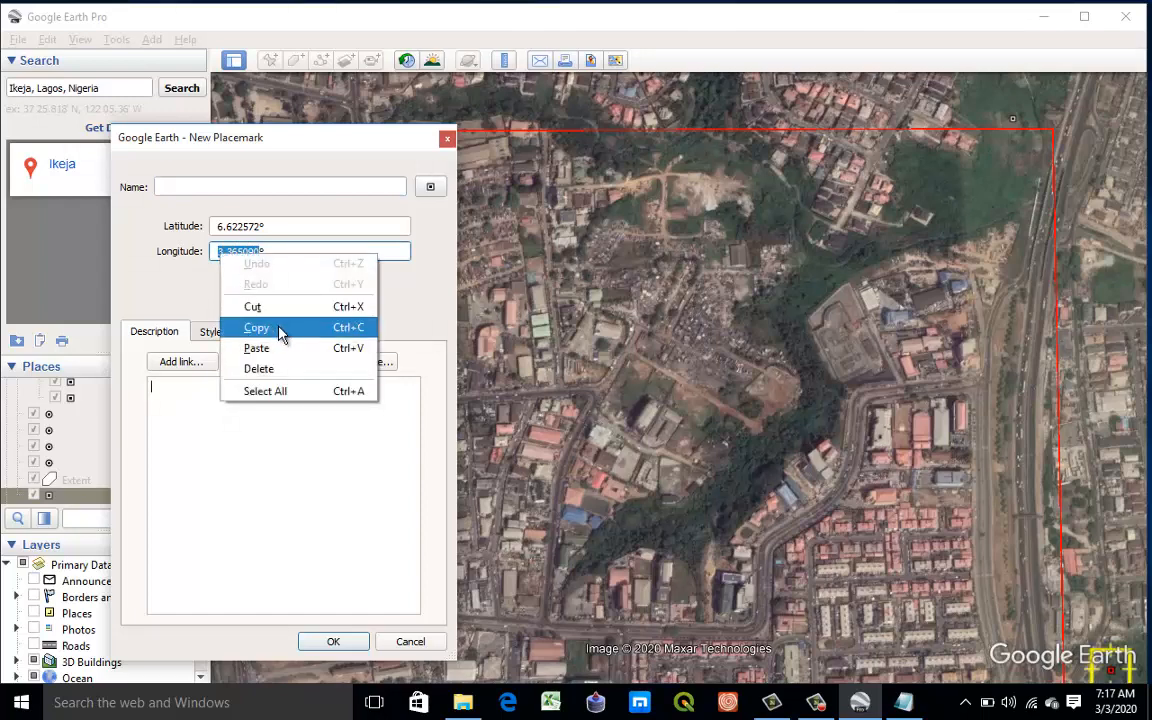
left_click(280, 333)
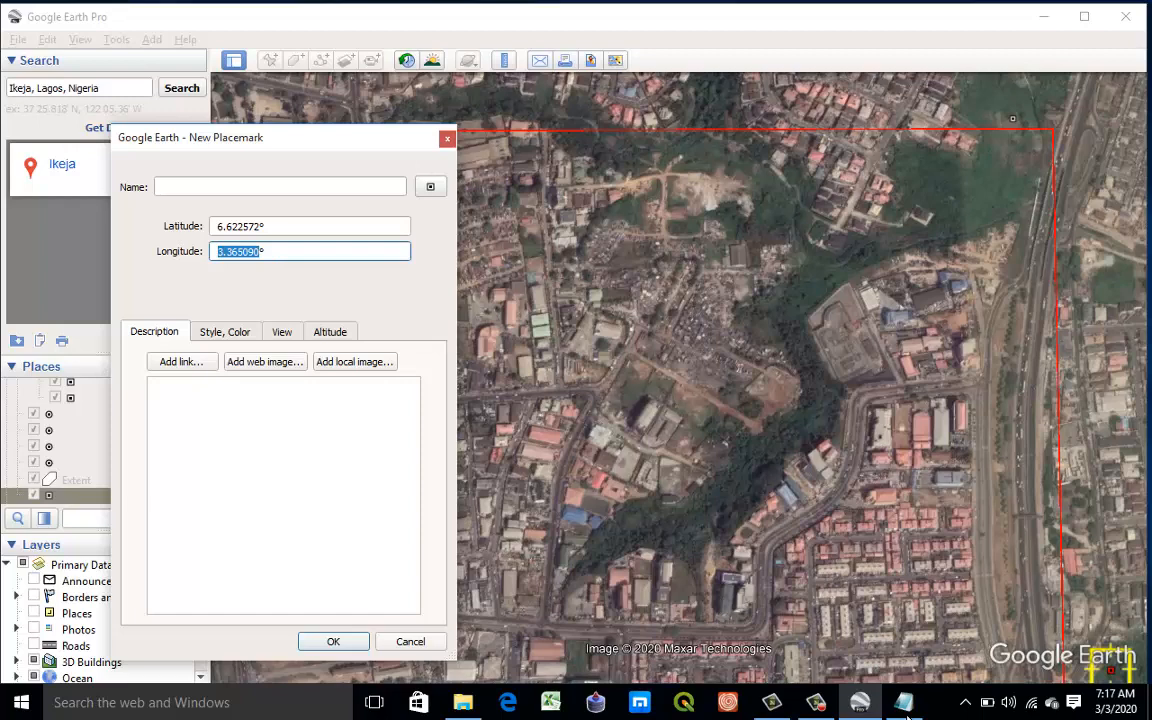
left_click(903, 704)
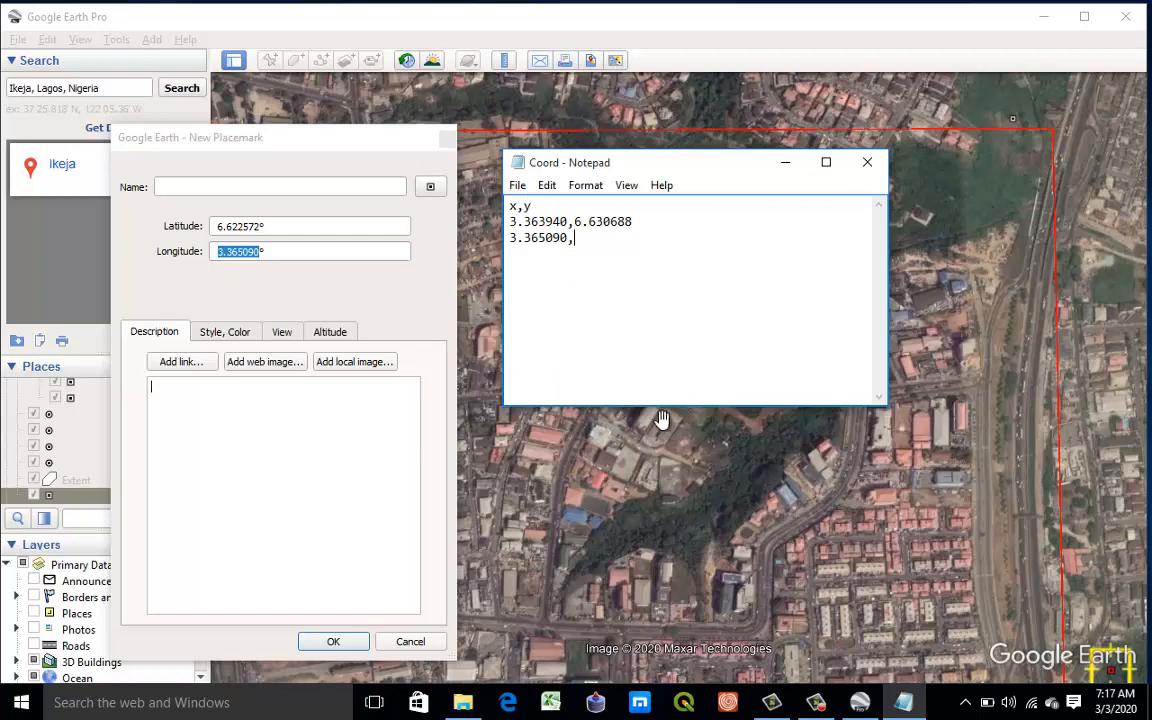
Step: Complete the Coord file's second coordinate line with latitude 6.622572, start a new line, and save the placemark in Google Earth Pro
left_click(241, 225)
left_click_drag(258, 225, 226, 225)
right_click(221, 225)
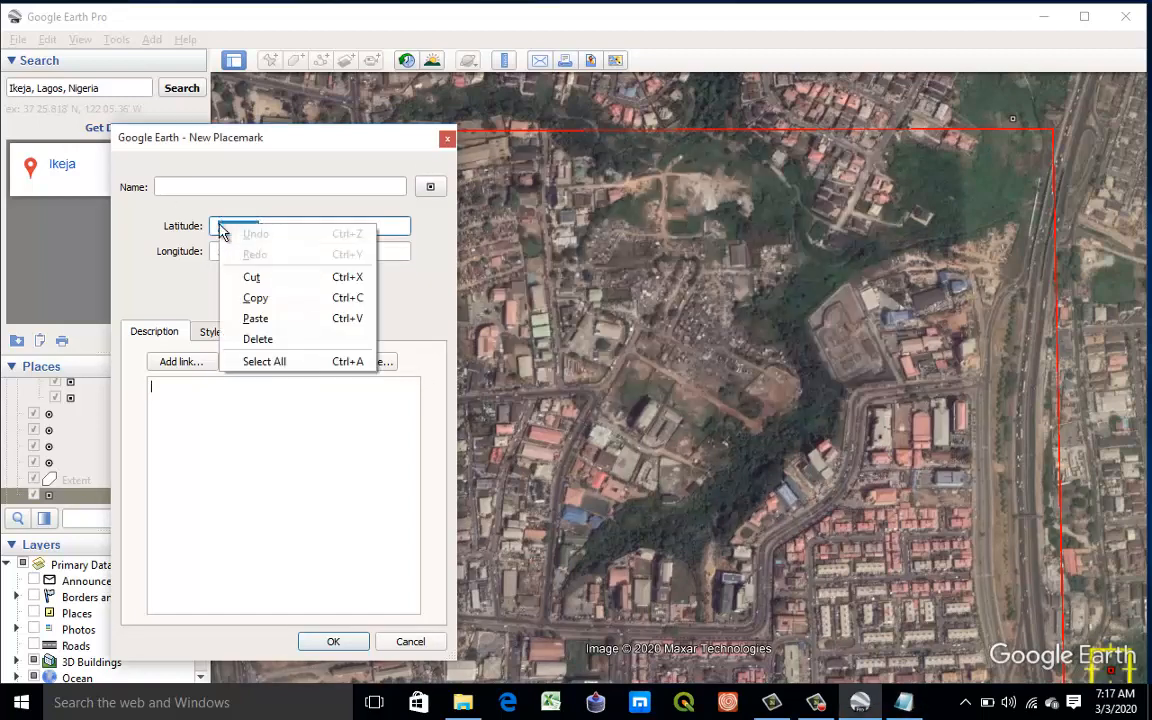
left_click(252, 296)
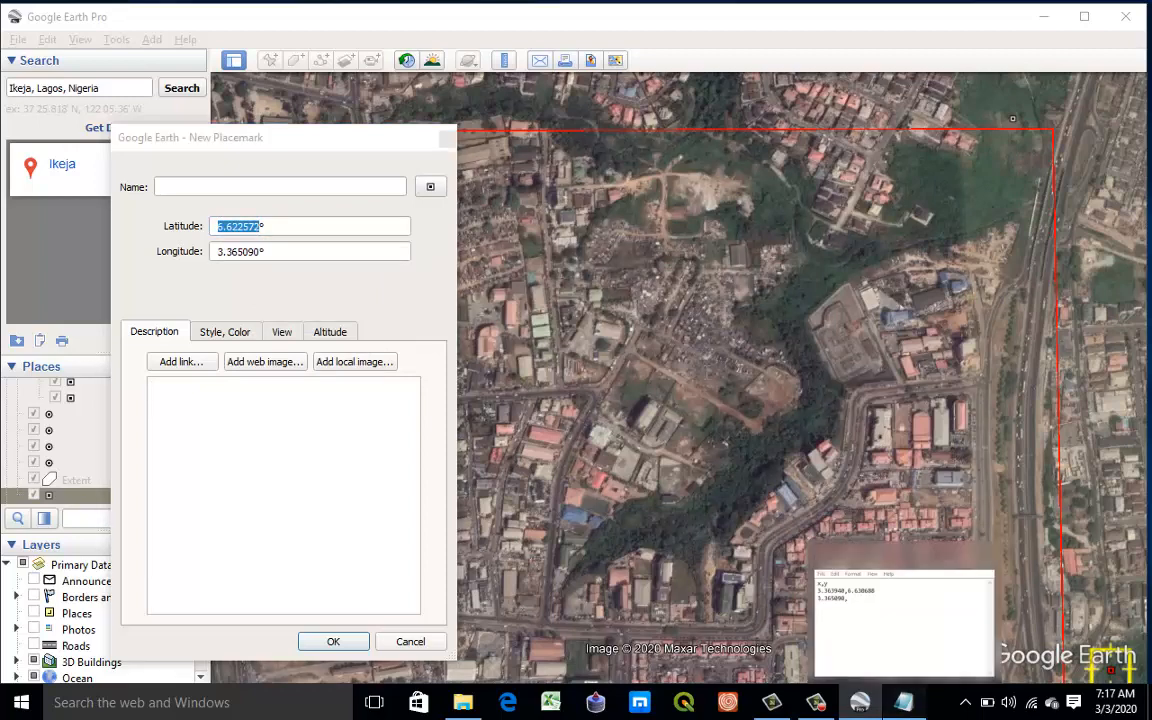
left_click(908, 704)
key("ctrl+v")
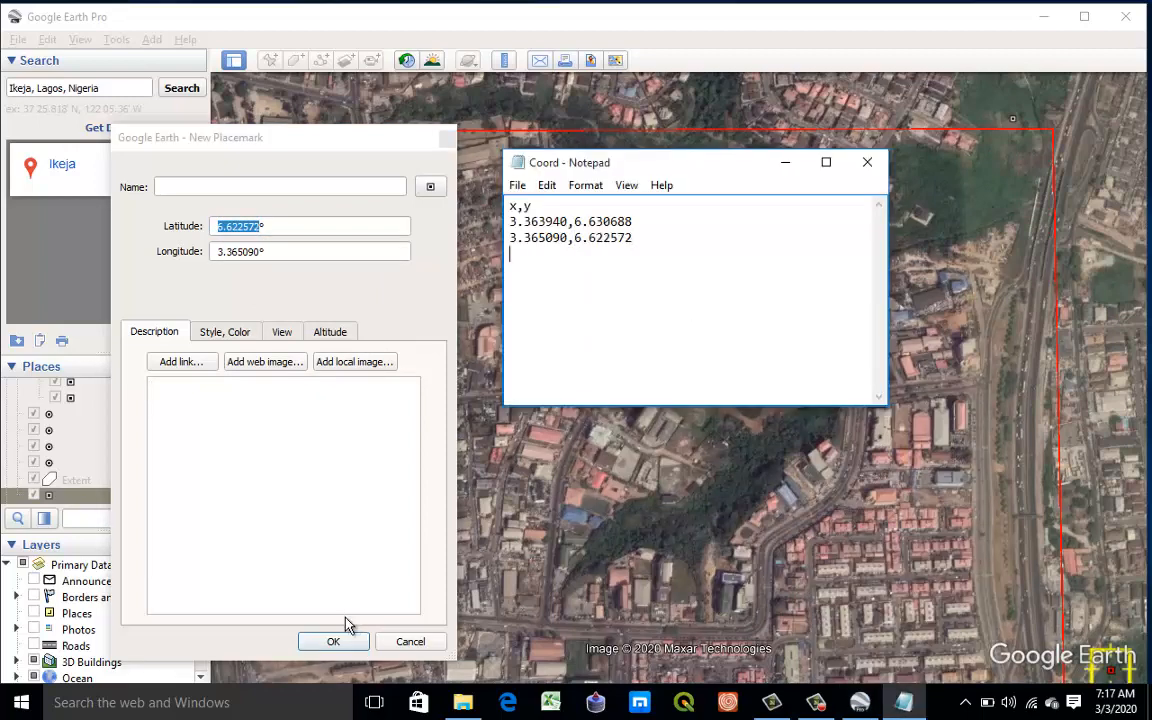
left_click(333, 641)
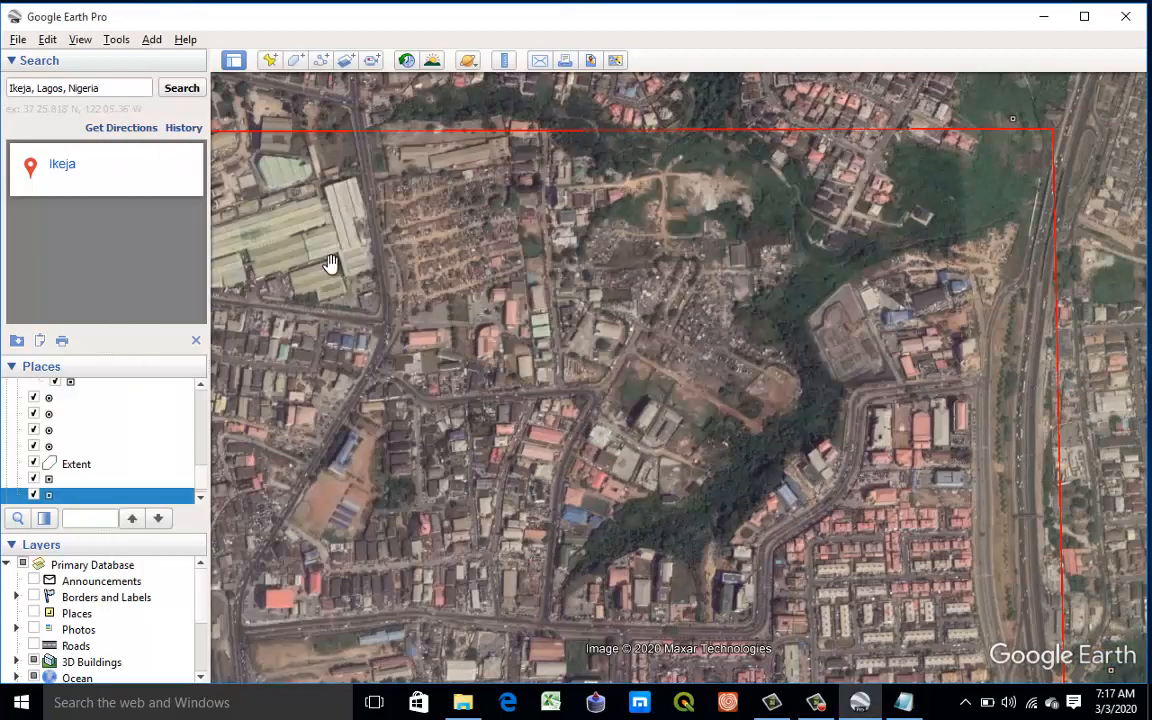
Step: Create a third, unnamed placemark in the north-west, just north of the red line, at about latitude 6.630939°, longitude 3.352153°
left_click(269, 61)
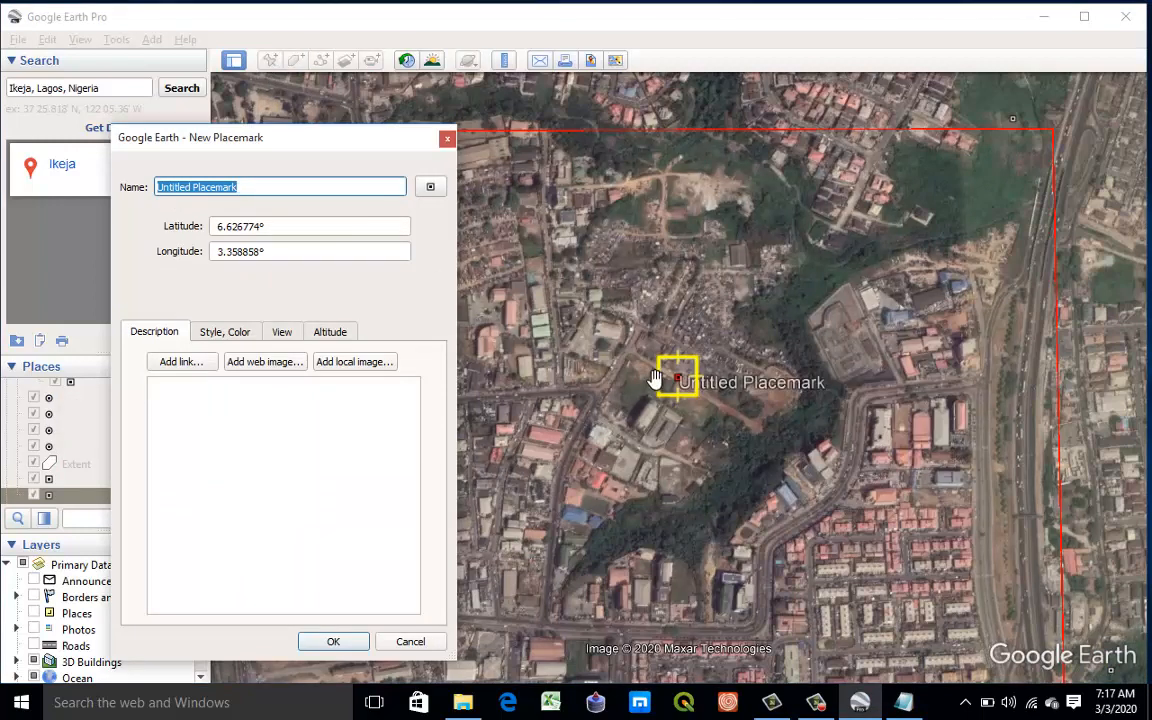
left_click_drag(686, 390, 942, 216)
left_click_drag(990, 130, 241, 106)
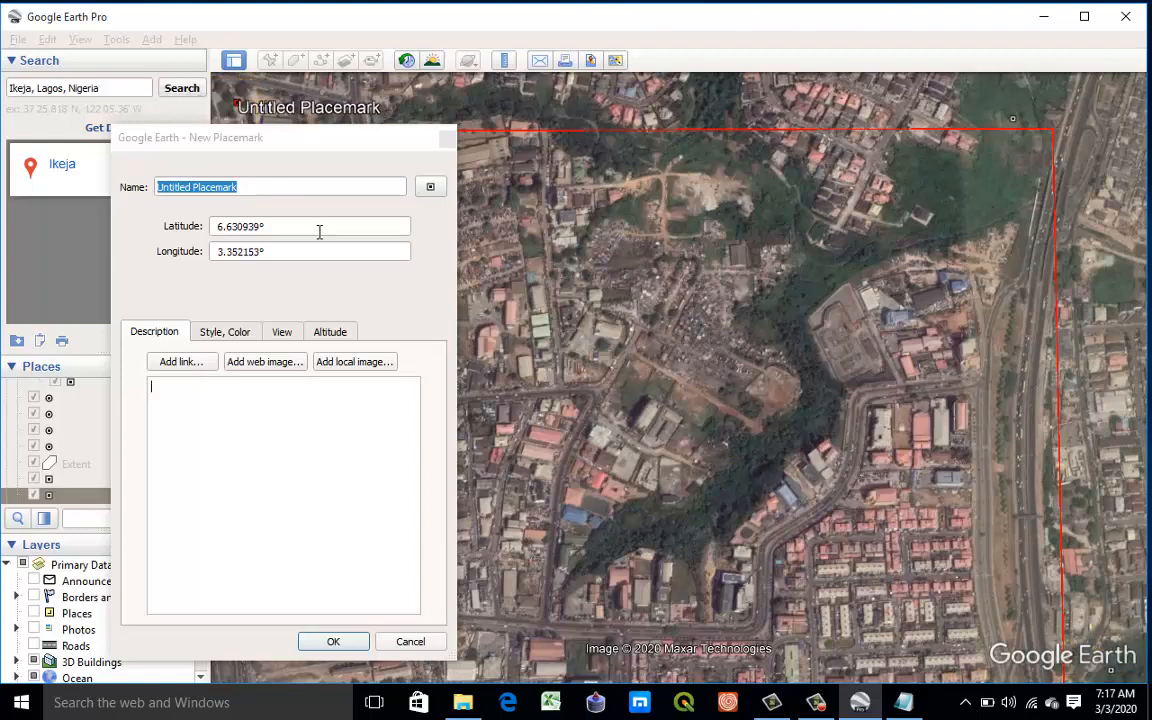
left_click(336, 155)
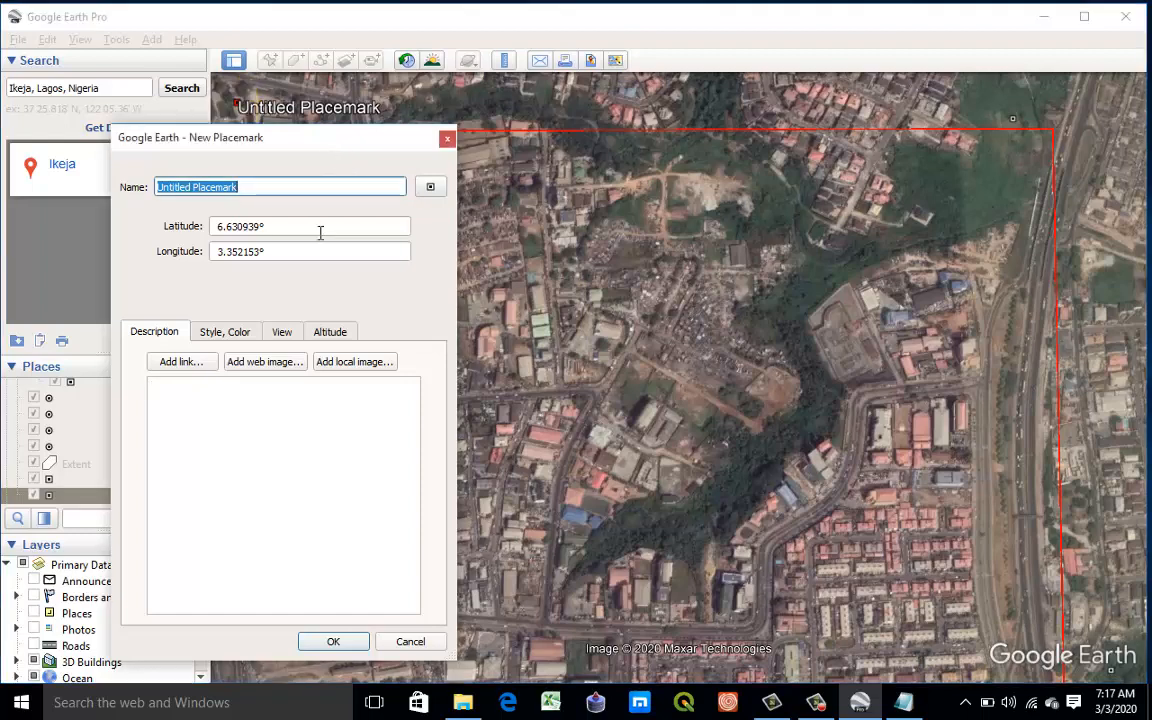
key("BackSpace")
Step: Copy the third placemark's longitude, 3.352153, onto the third coordinate line of the Coord file in Notepad, followed by a comma
left_click(258, 252)
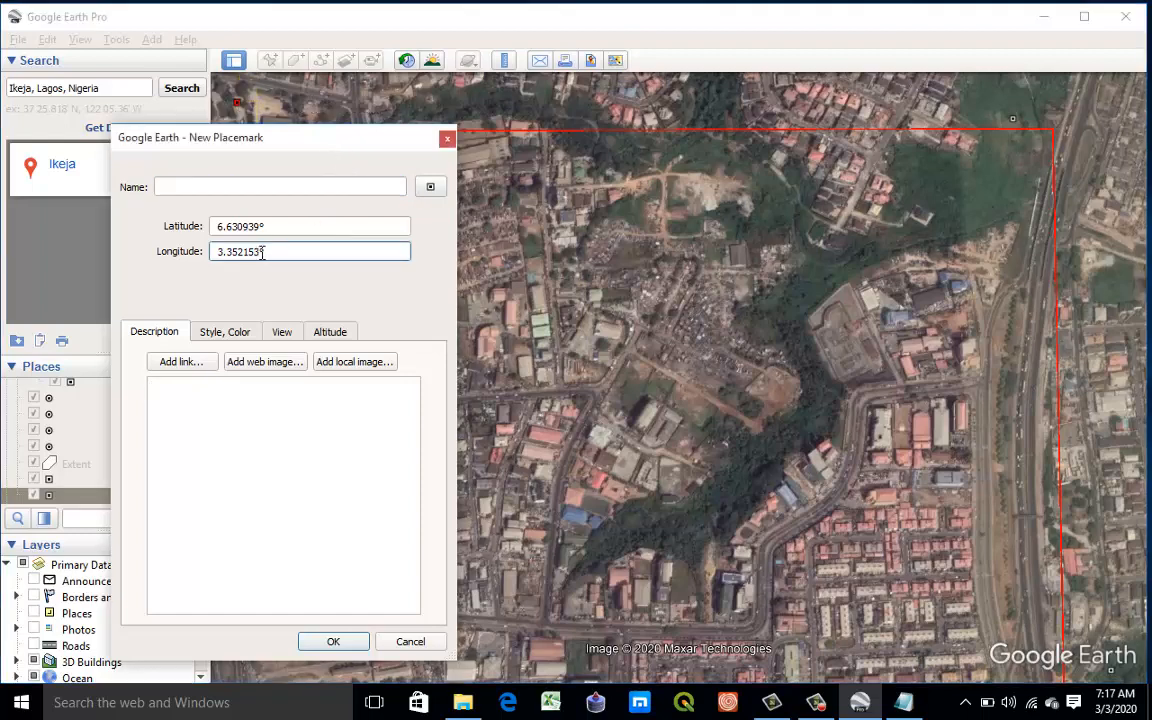
left_click_drag(262, 252, 217, 251)
right_click(218, 250)
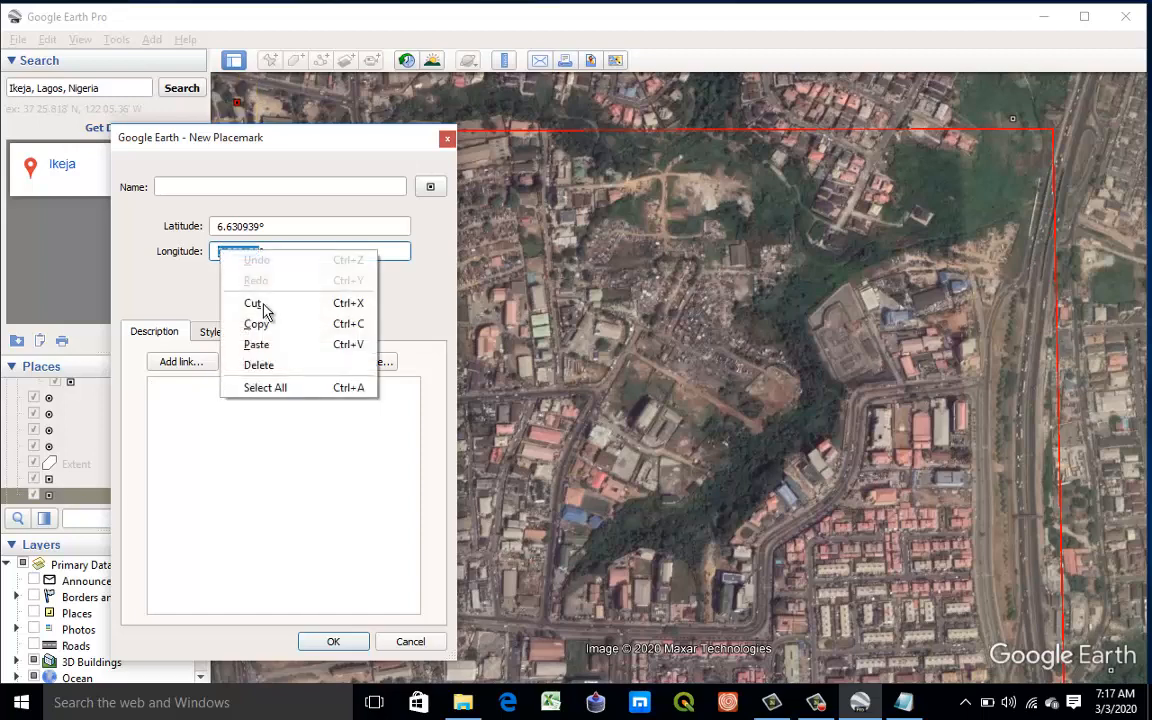
left_click(270, 322)
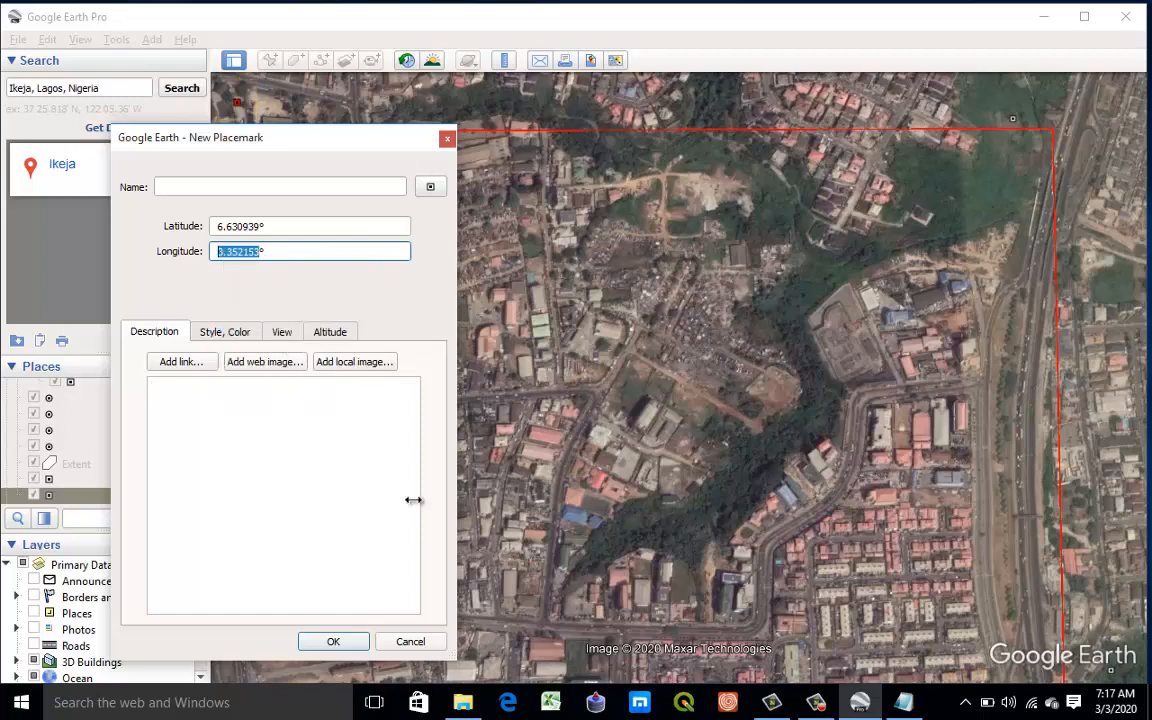
left_click(900, 704)
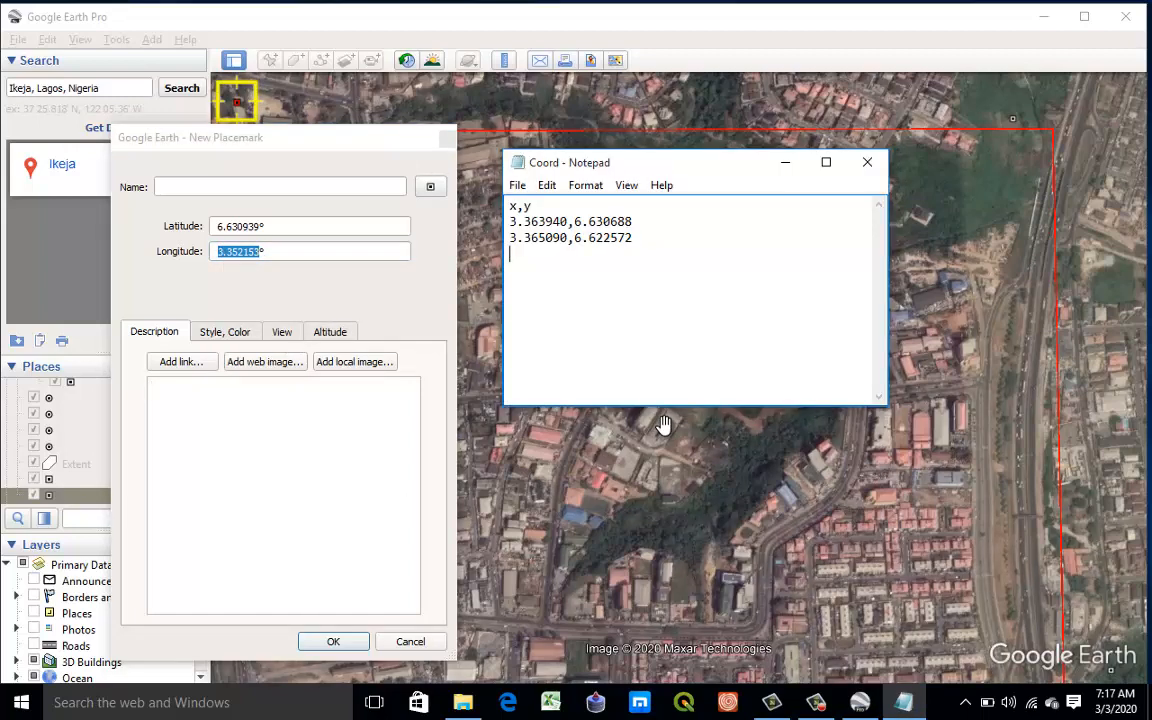
key("ctrl+v")
type(",")
Step: Complete the Coord file's third coordinate line with latitude 6.630939, and save the third placemark in Google Earth Pro
left_click(262, 225)
left_click_drag(262, 226, 219, 227)
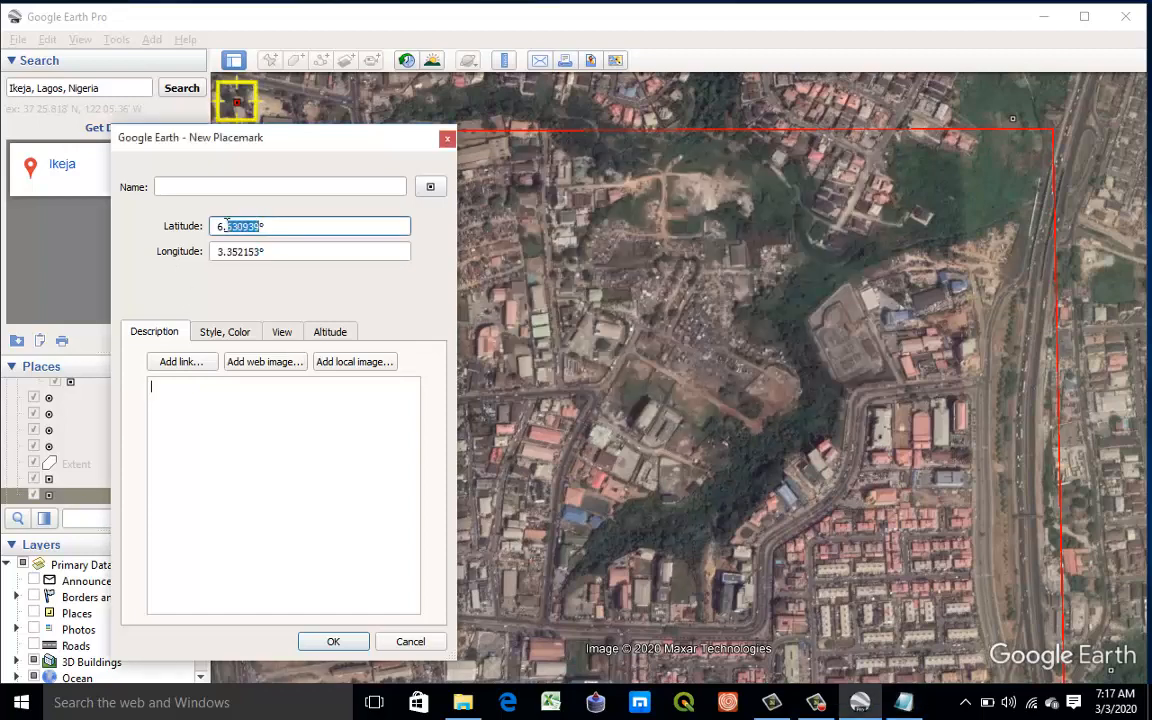
right_click(222, 229)
left_click(283, 303)
left_click(901, 703)
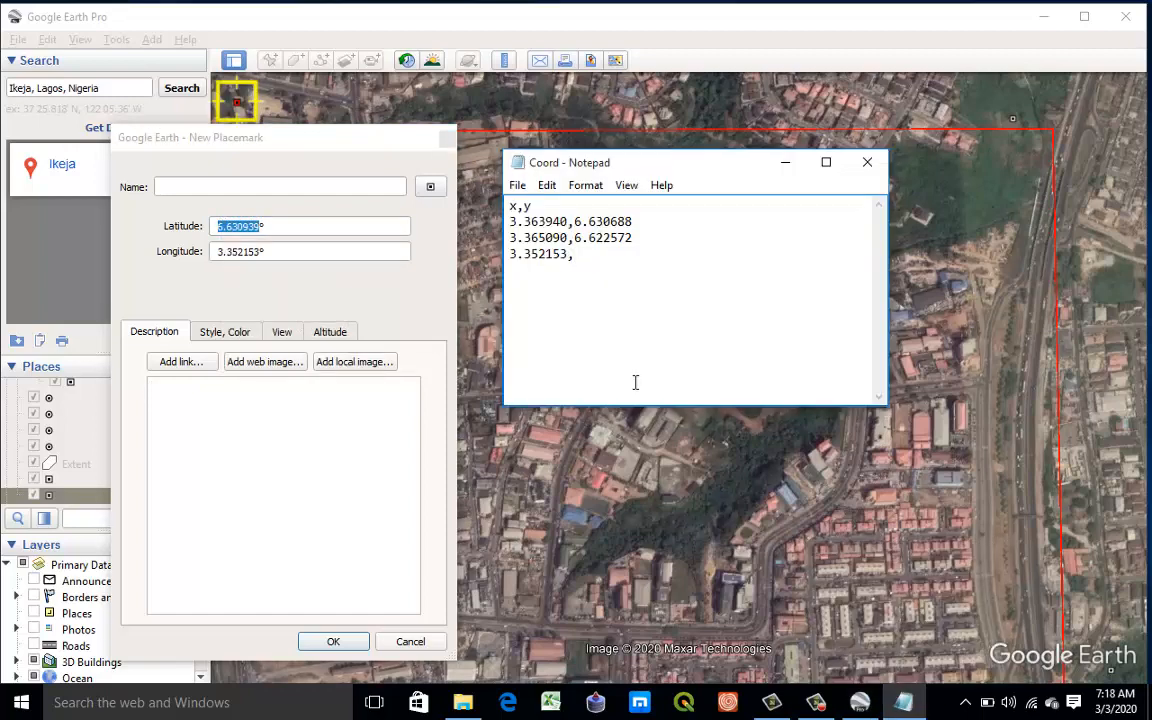
key("ctrl+v")
left_click(380, 591)
left_click(334, 643)
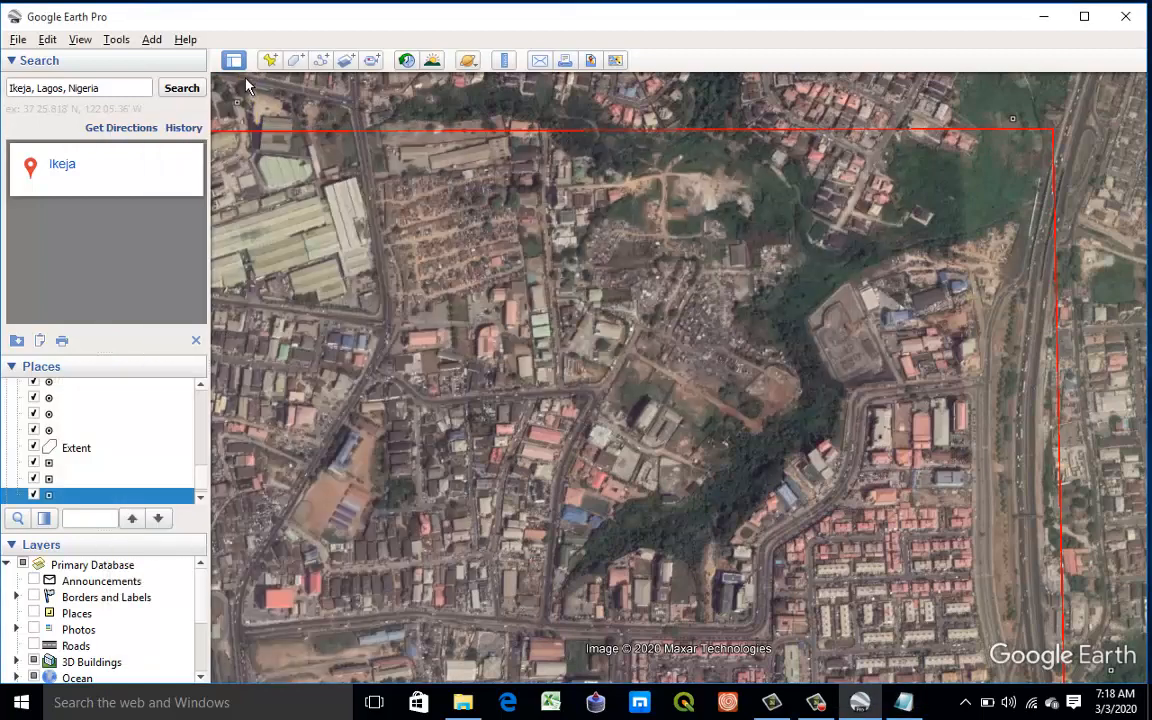
Step: Create a fourth, unnamed placemark in the south-west corner, at about latitude 6.622635°, longitude 3.352831°
key("ctrl+shift+p")
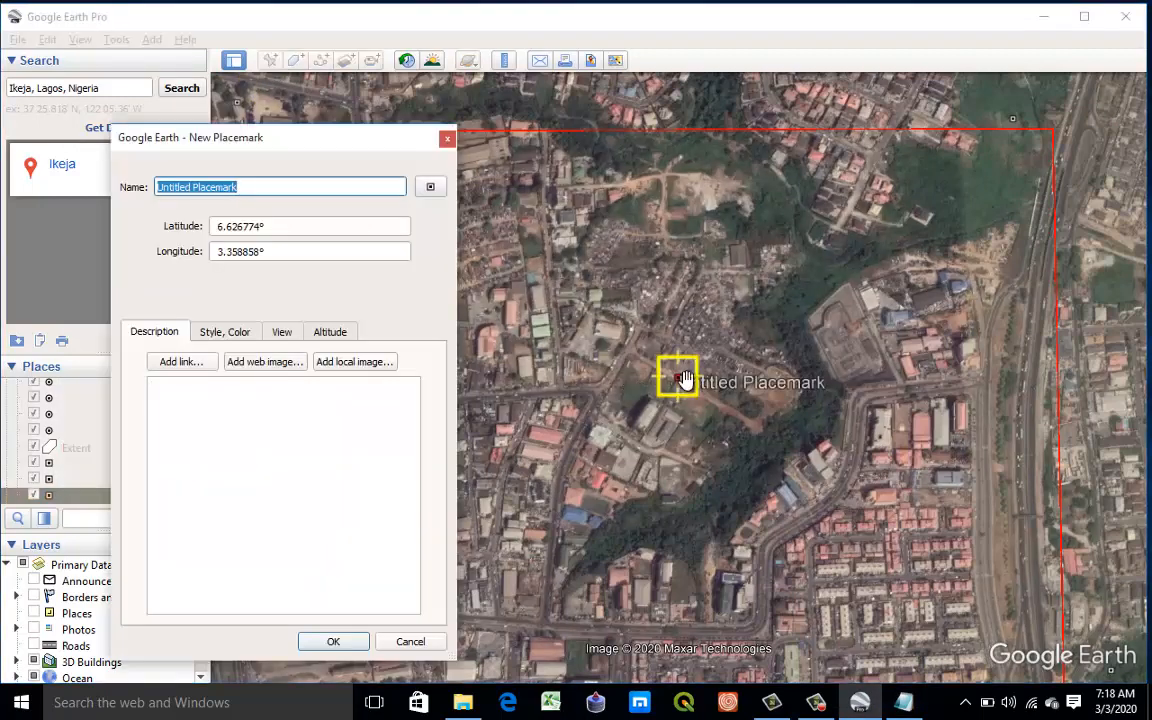
left_click_drag(678, 385, 262, 675)
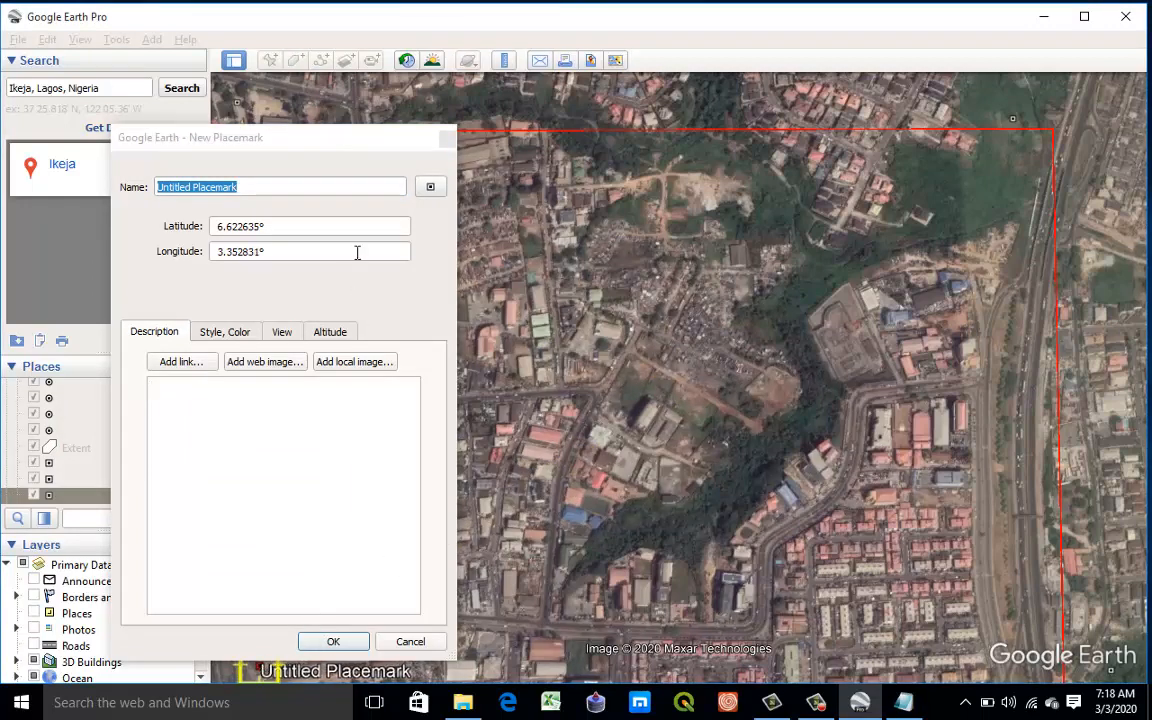
left_click(411, 324)
key("BackSpace")
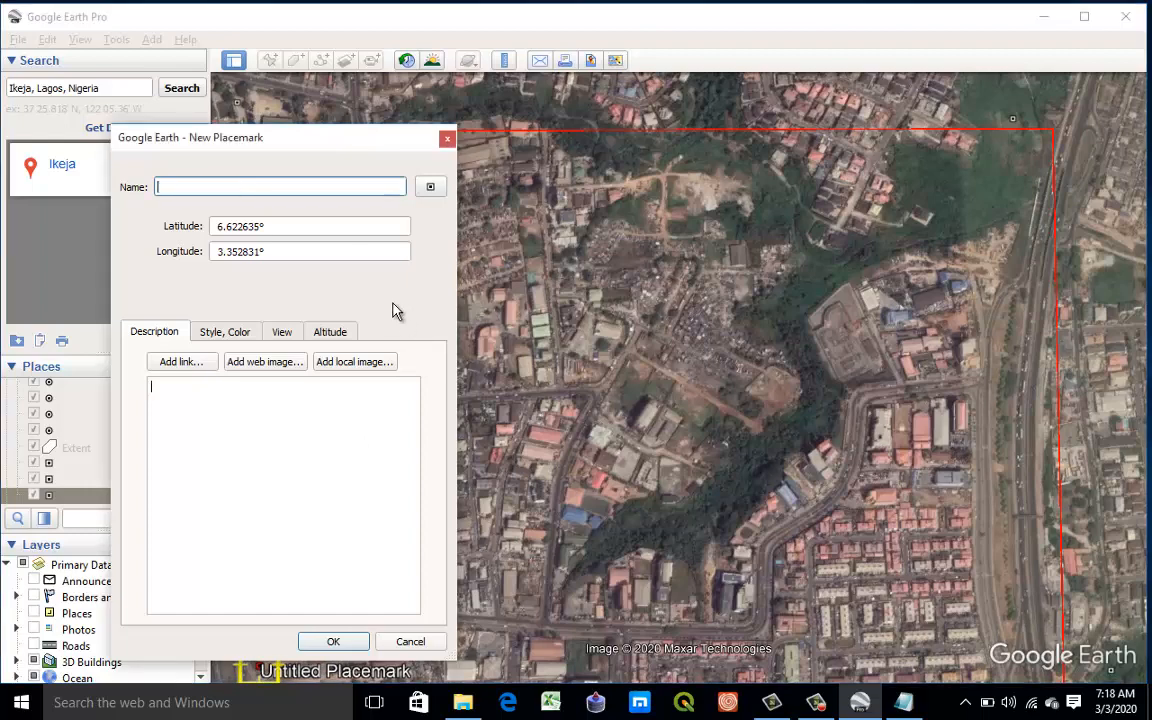
Step: Copy the fourth placemark's longitude, 3.352831, onto the fourth coordinate line of the Coord file in Notepad, followed by a comma
left_click_drag(258, 252, 238, 252)
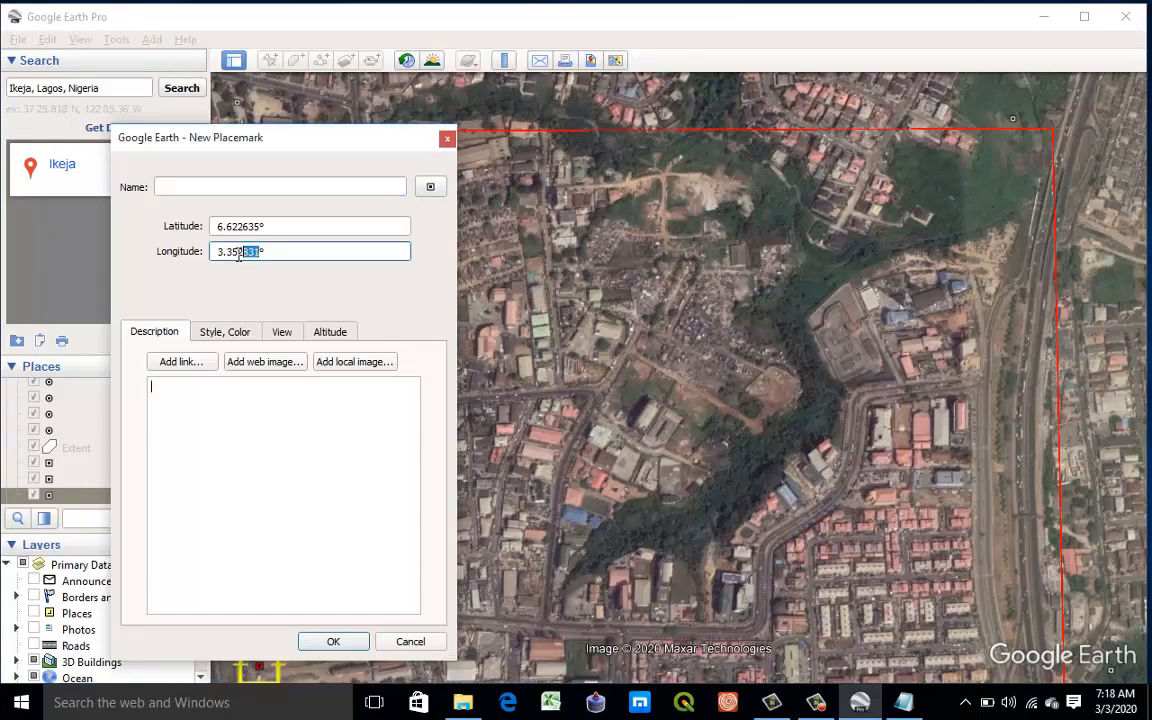
right_click(222, 260)
left_click(262, 329)
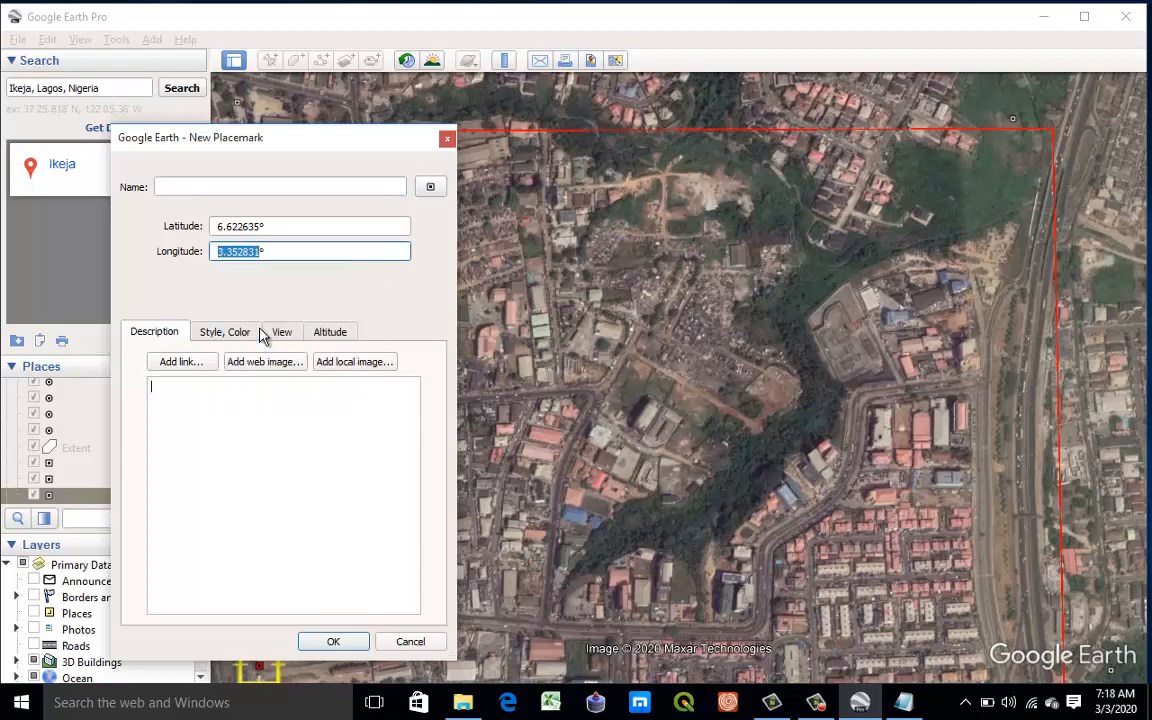
left_click(850, 570)
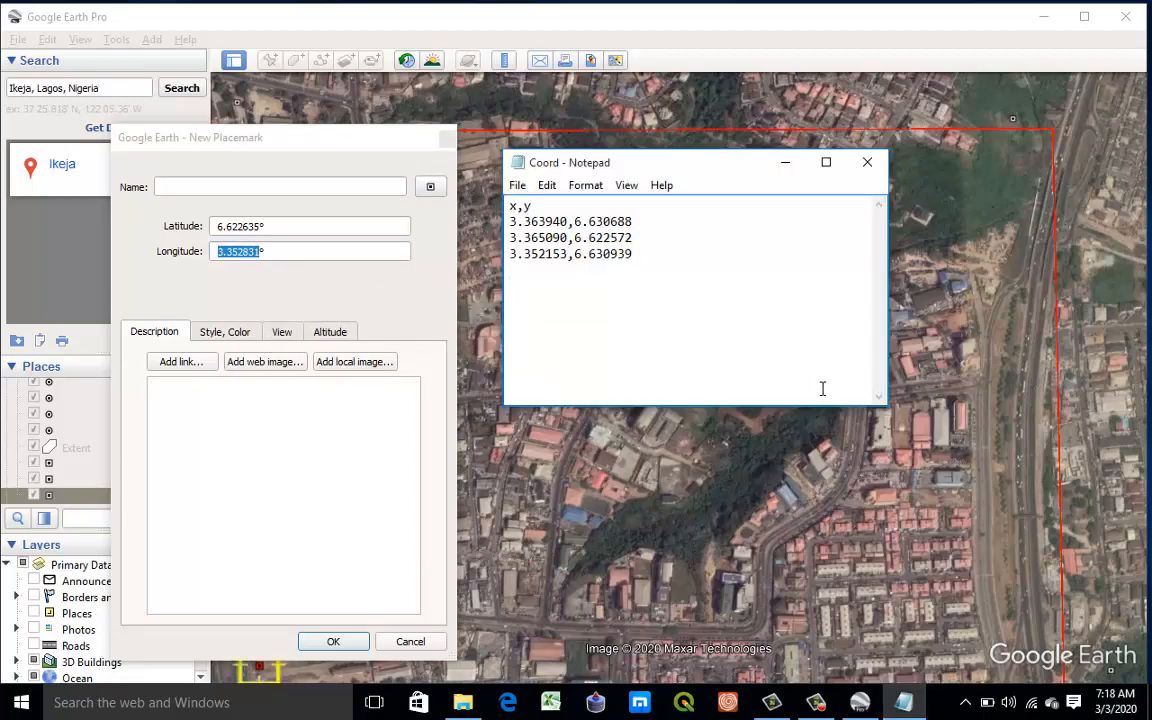
key("ctrl+v")
type(",")
Step: Complete the Coord file's fourth coordinate line with latitude 6.622635, save the placemark in Google Earth Pro, and review the coordinate list
left_click(257, 227)
left_click_drag(258, 227, 220, 227)
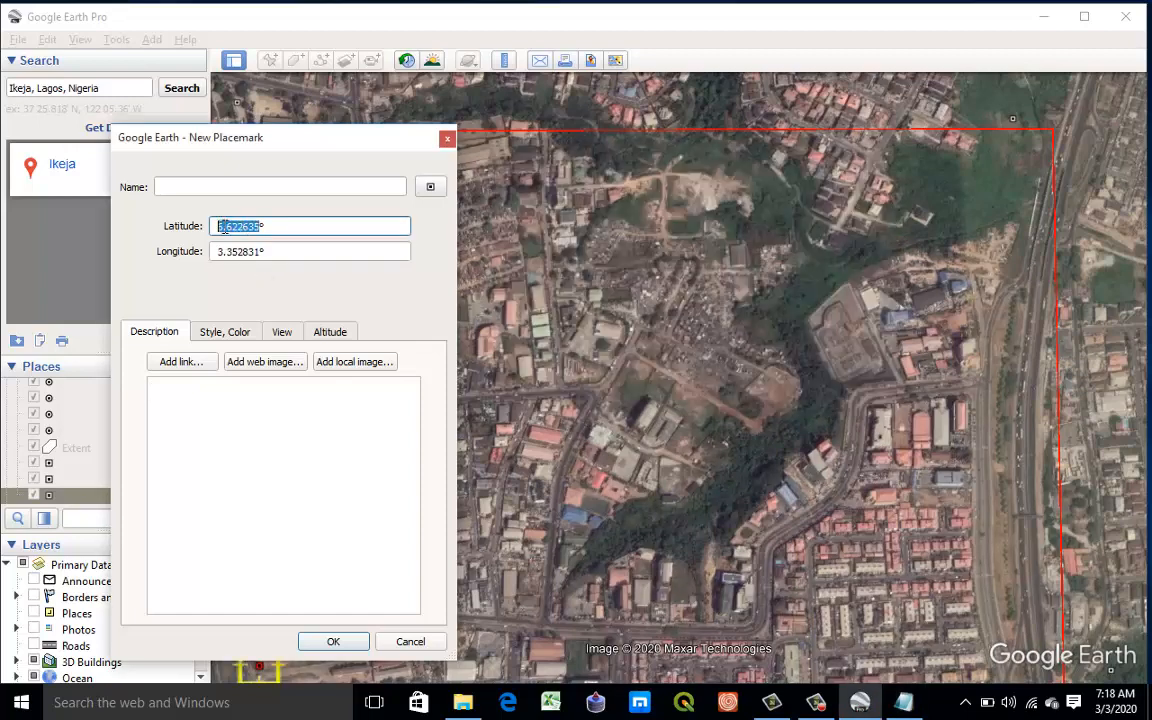
right_click(228, 229)
left_click(274, 302)
left_click(914, 706)
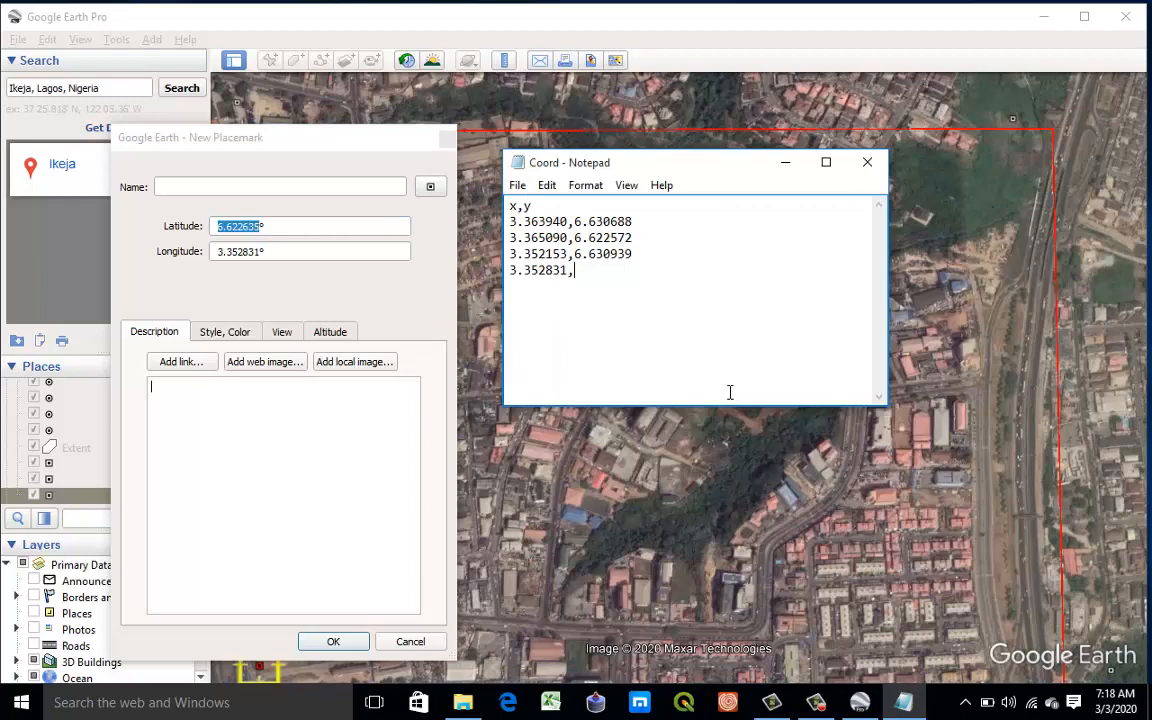
key("ctrl+v")
left_click(380, 302)
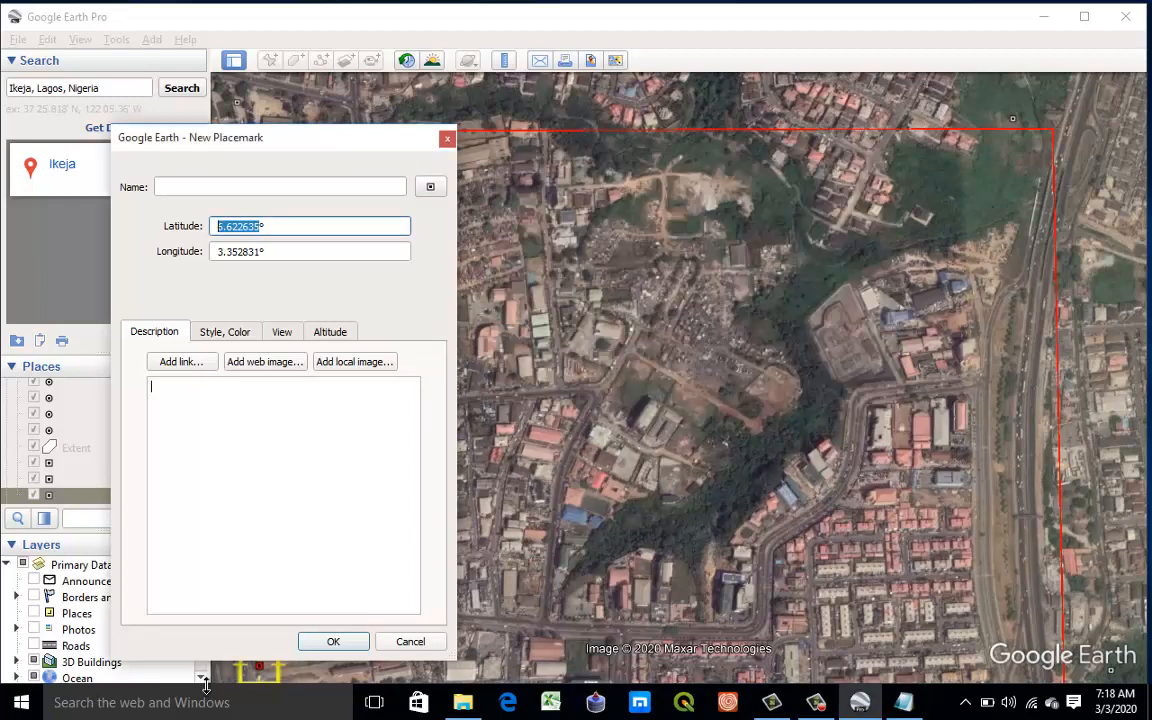
left_click(322, 641)
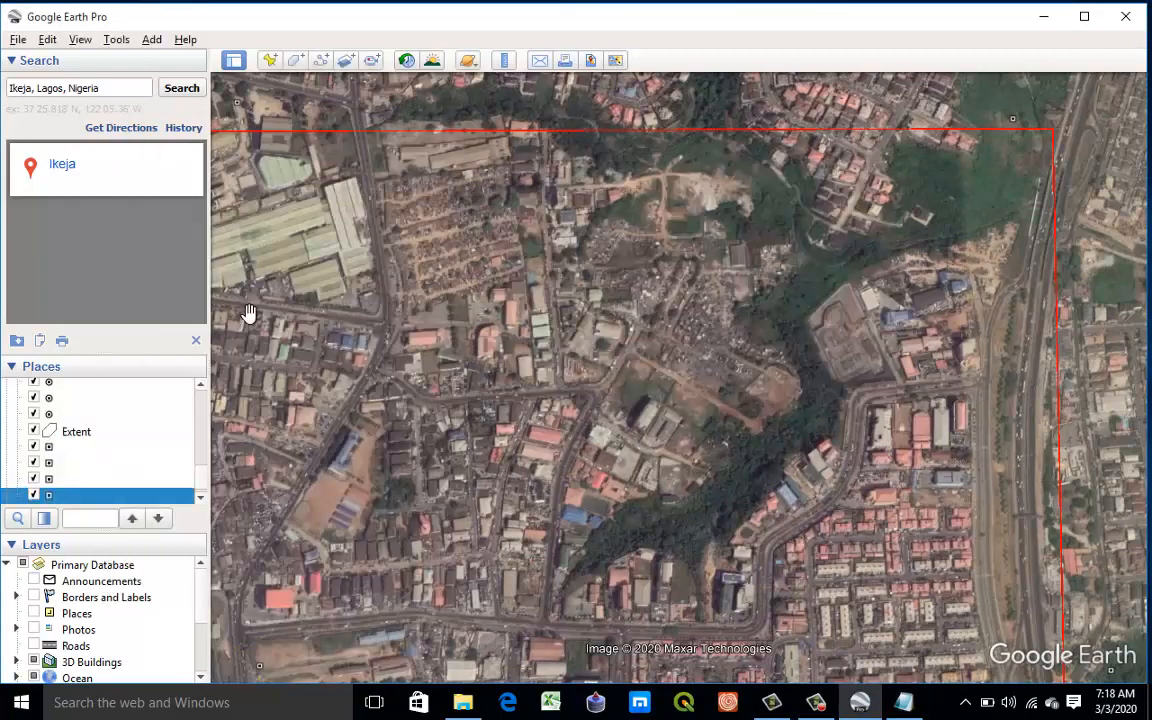
left_click(903, 702)
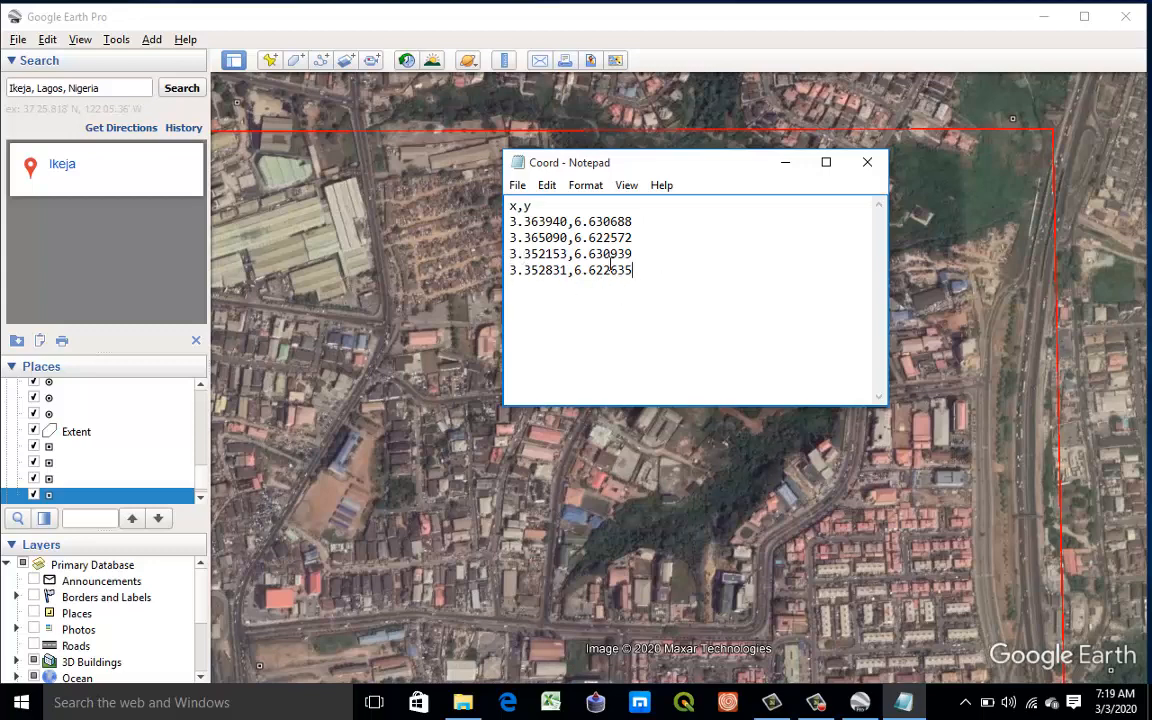
left_click(784, 164)
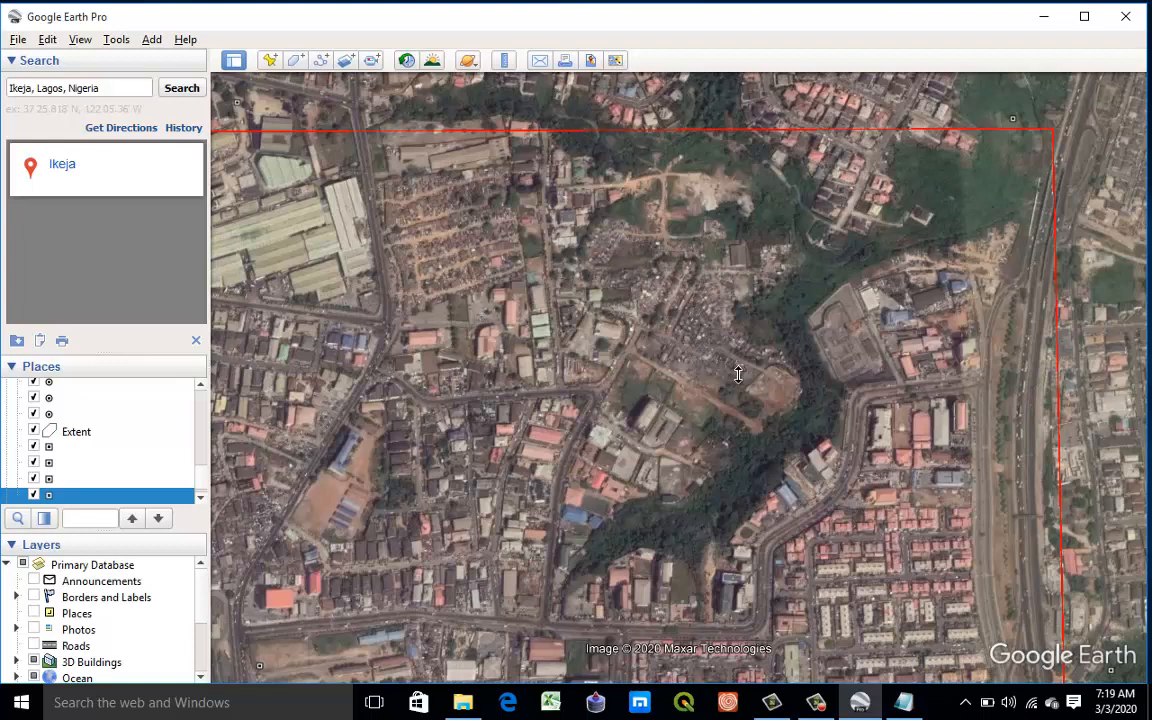
Step: Set up an image export with title and description, legend, scale and compass turned off, at Maximum (4800x3009) resolution
middle_click_drag(737, 373, 735, 336)
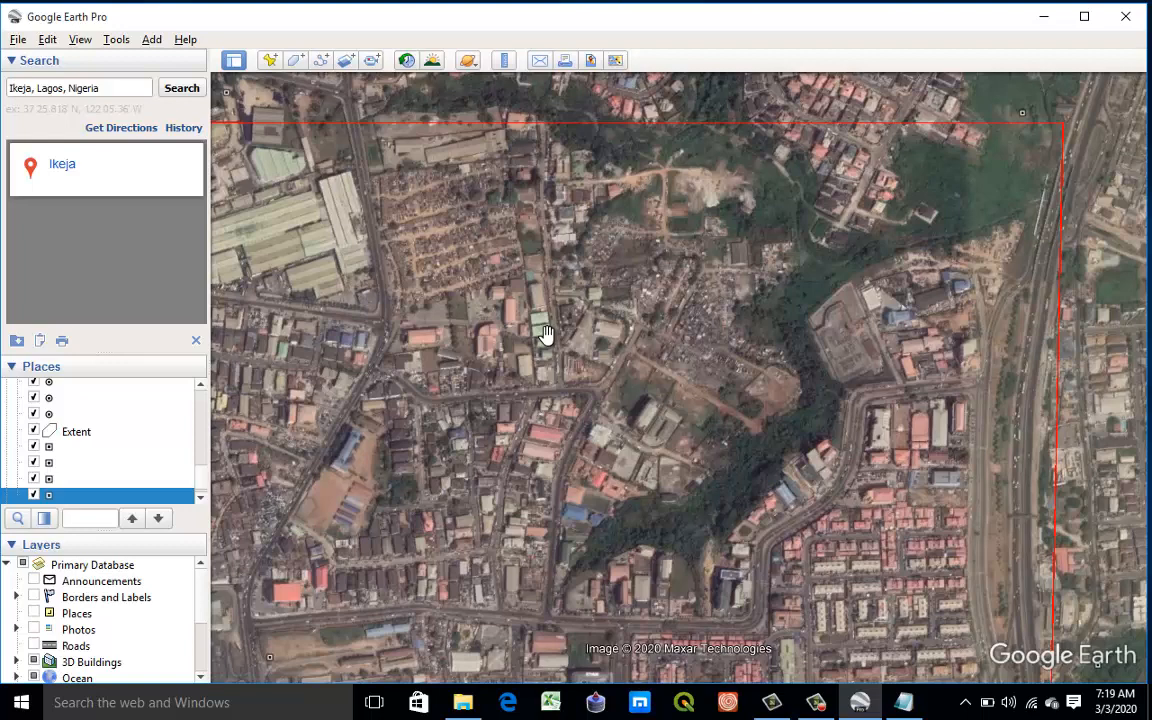
left_click(18, 40)
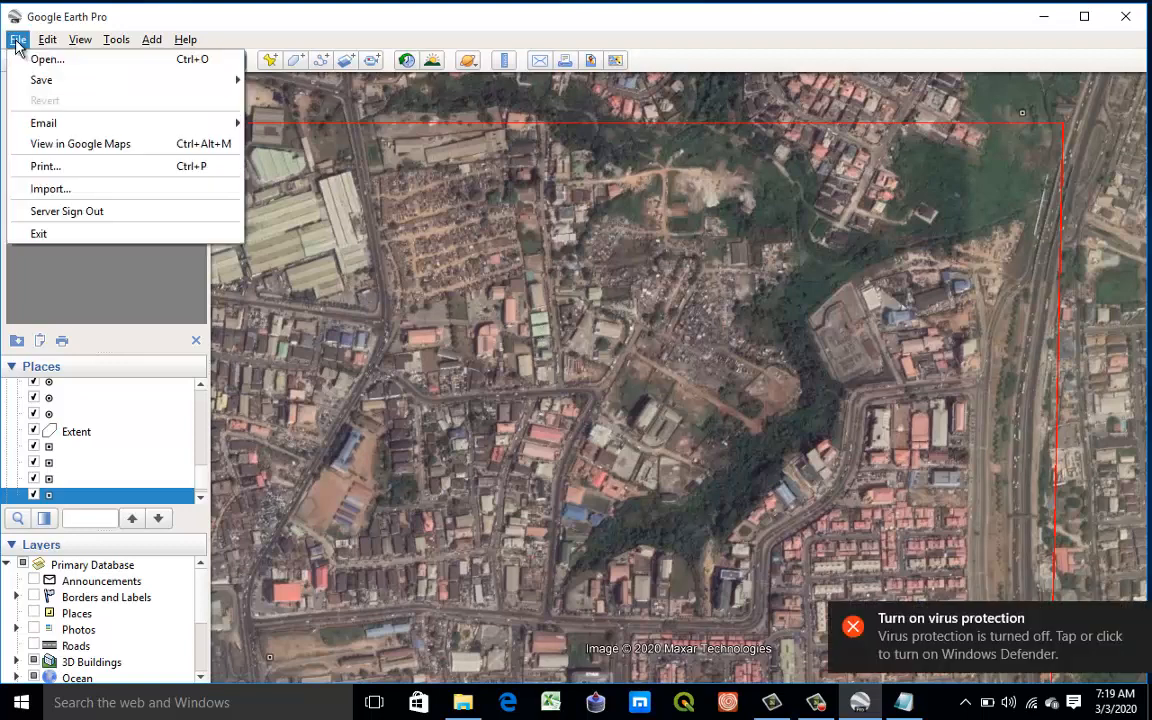
mouse_move(86, 79)
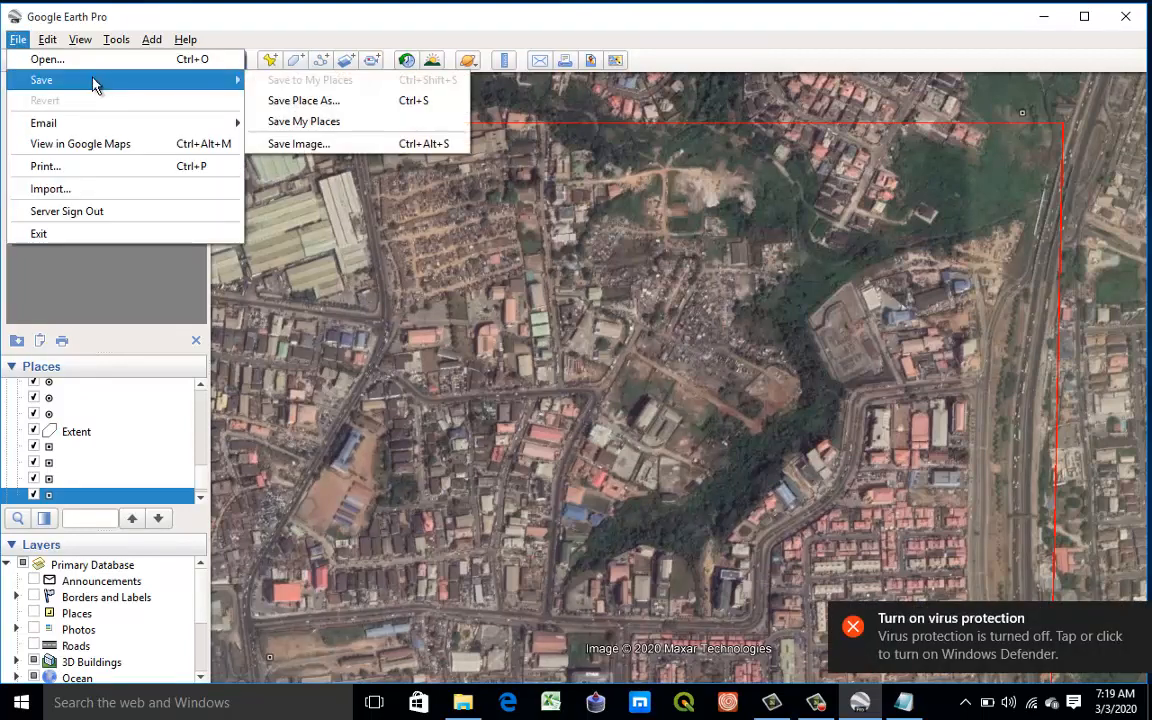
left_click(337, 144)
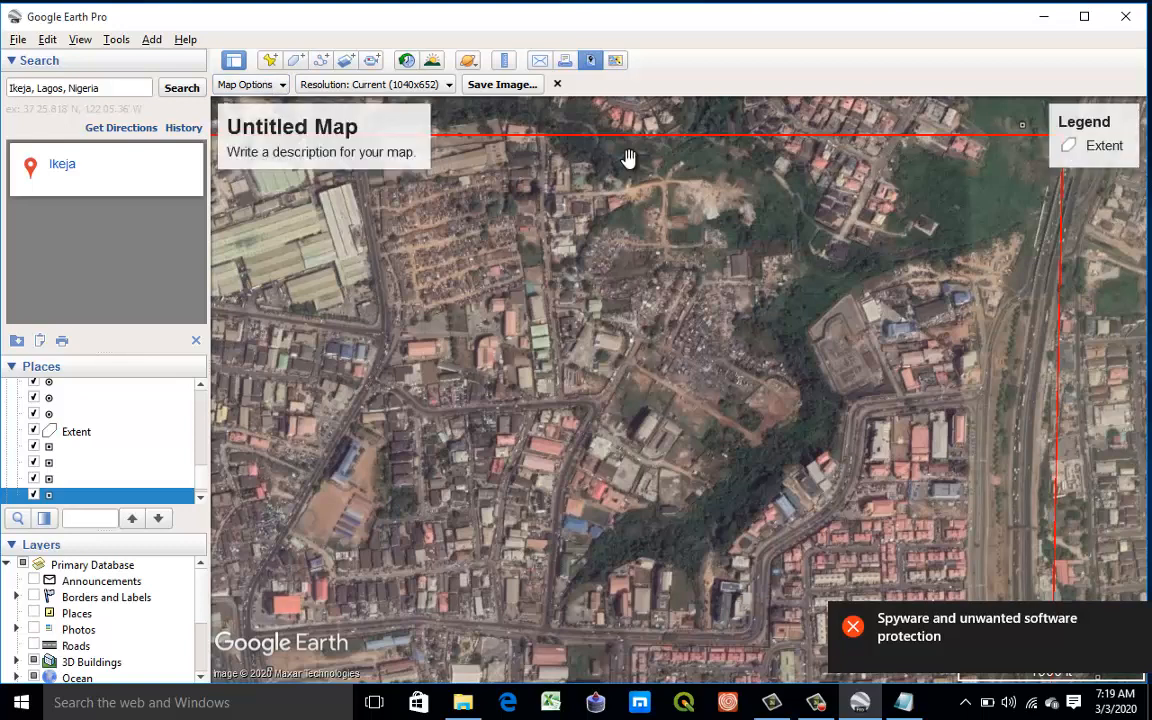
left_click(248, 84)
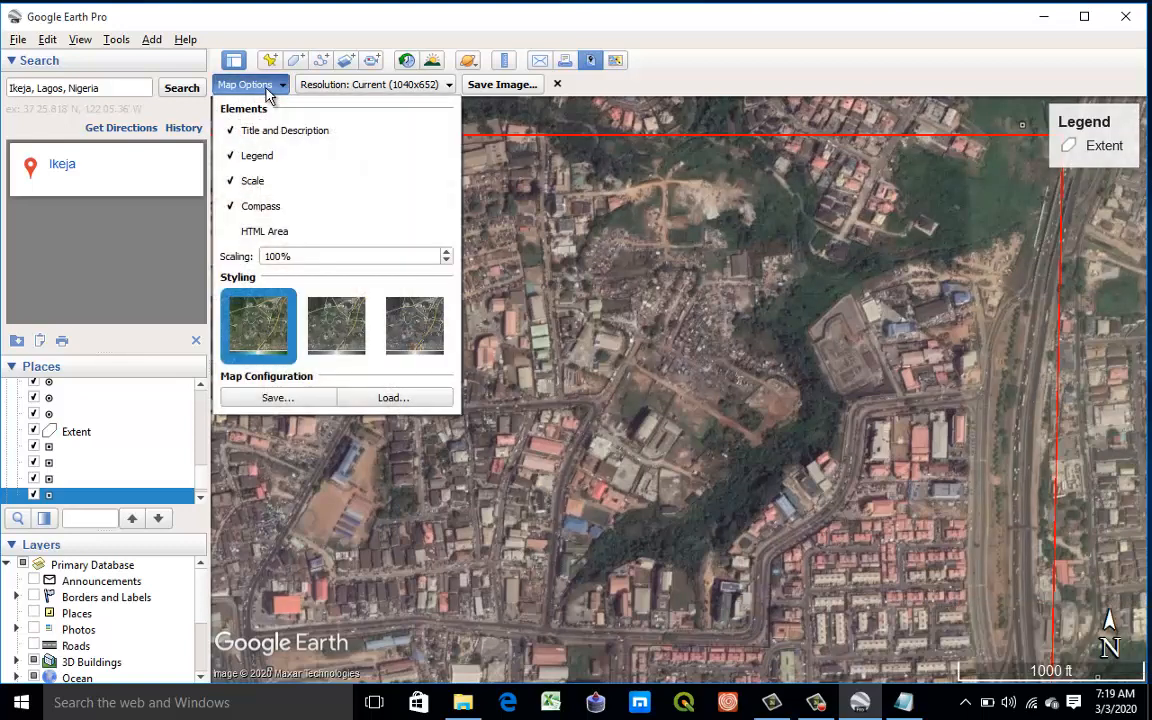
left_click(231, 130)
left_click(231, 155)
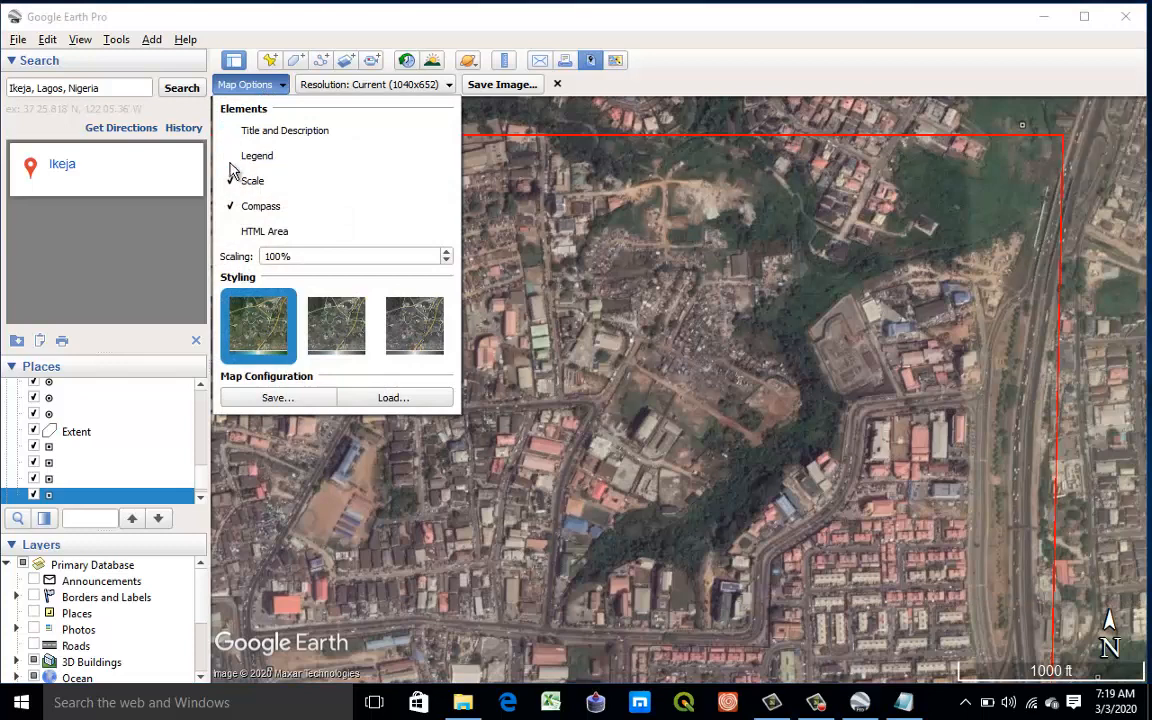
left_click(231, 181)
left_click(231, 206)
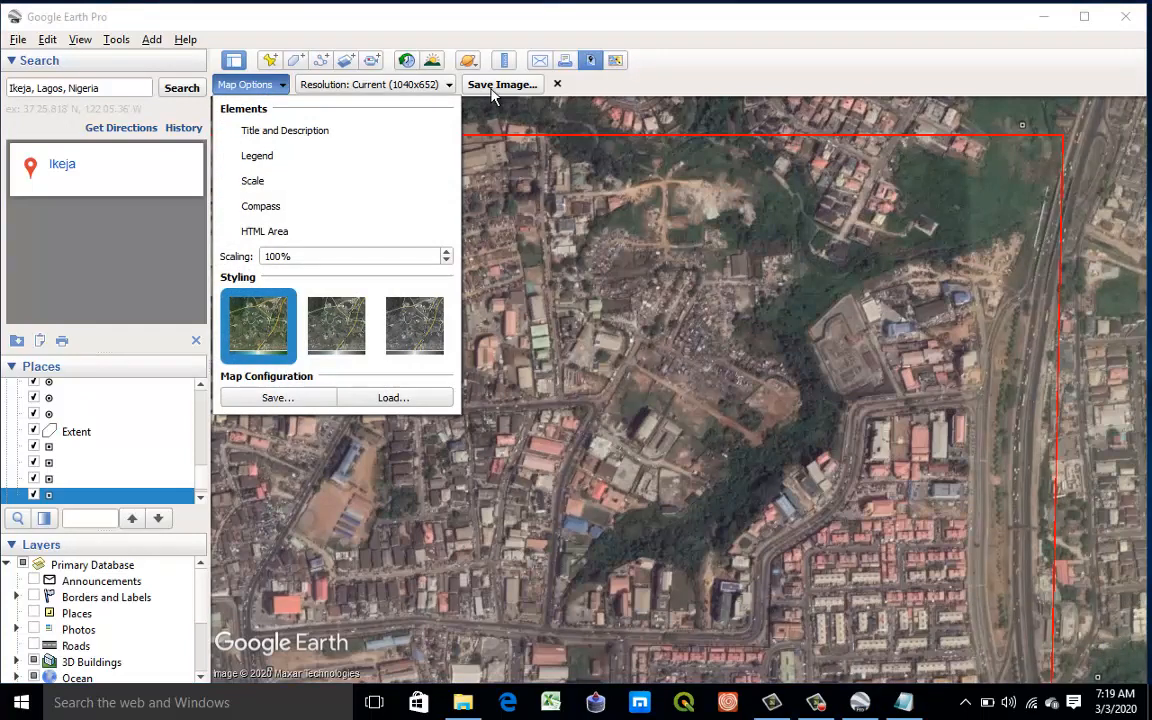
left_click(357, 86)
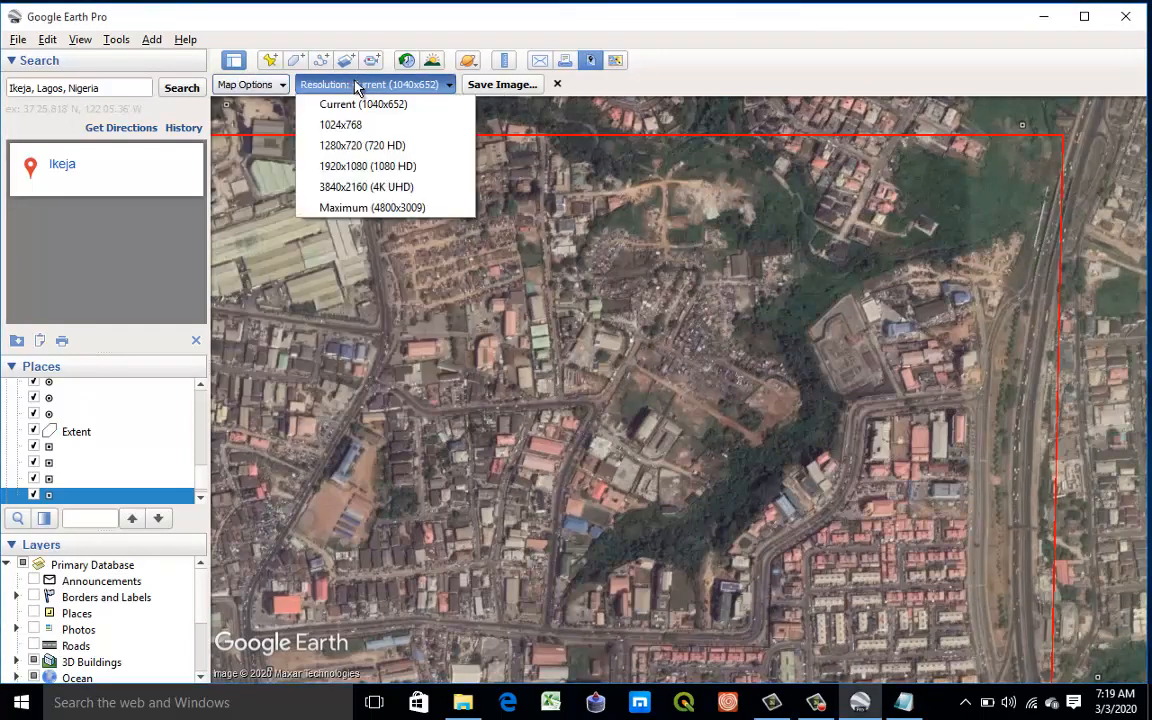
left_click(370, 210)
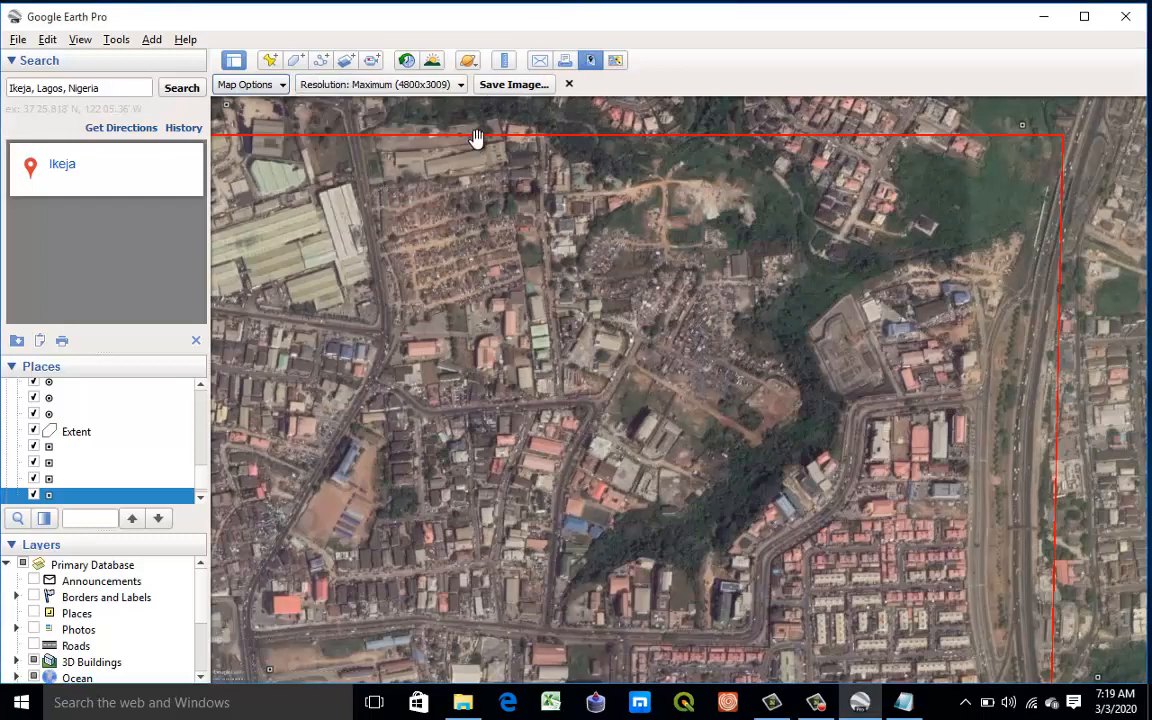
Step: Save the map image as a JPEG named 1 in C:\Online GIS Training\Imagery
left_click(529, 88)
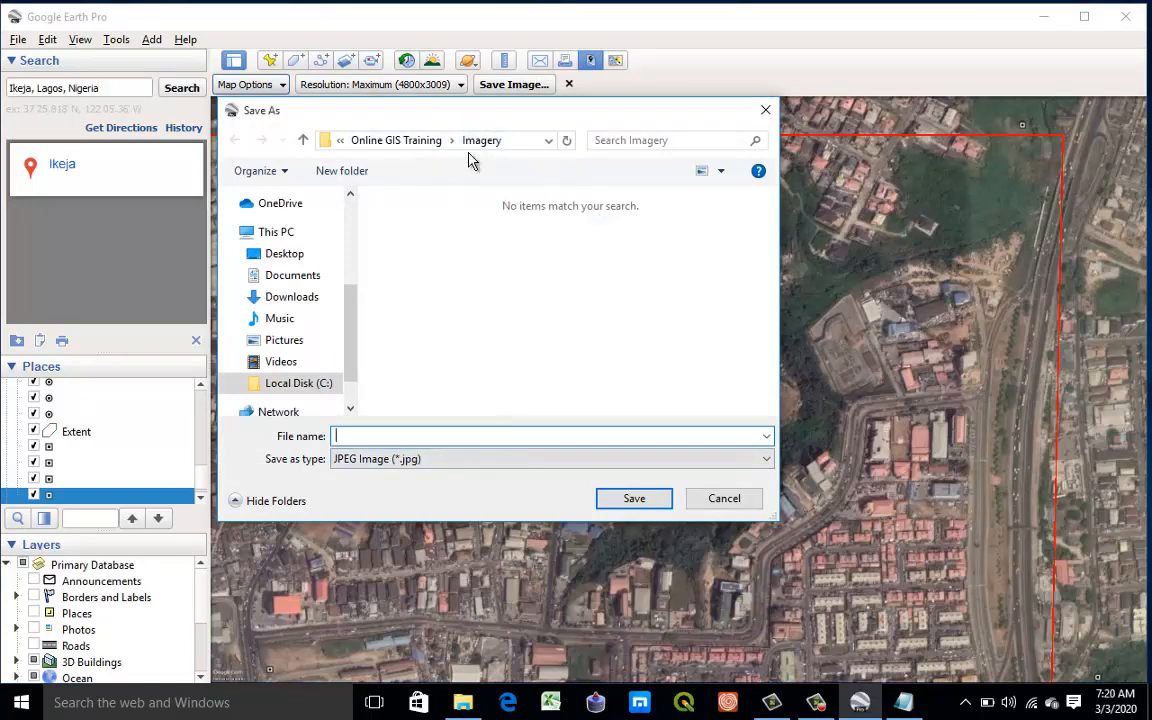
left_click(548, 141)
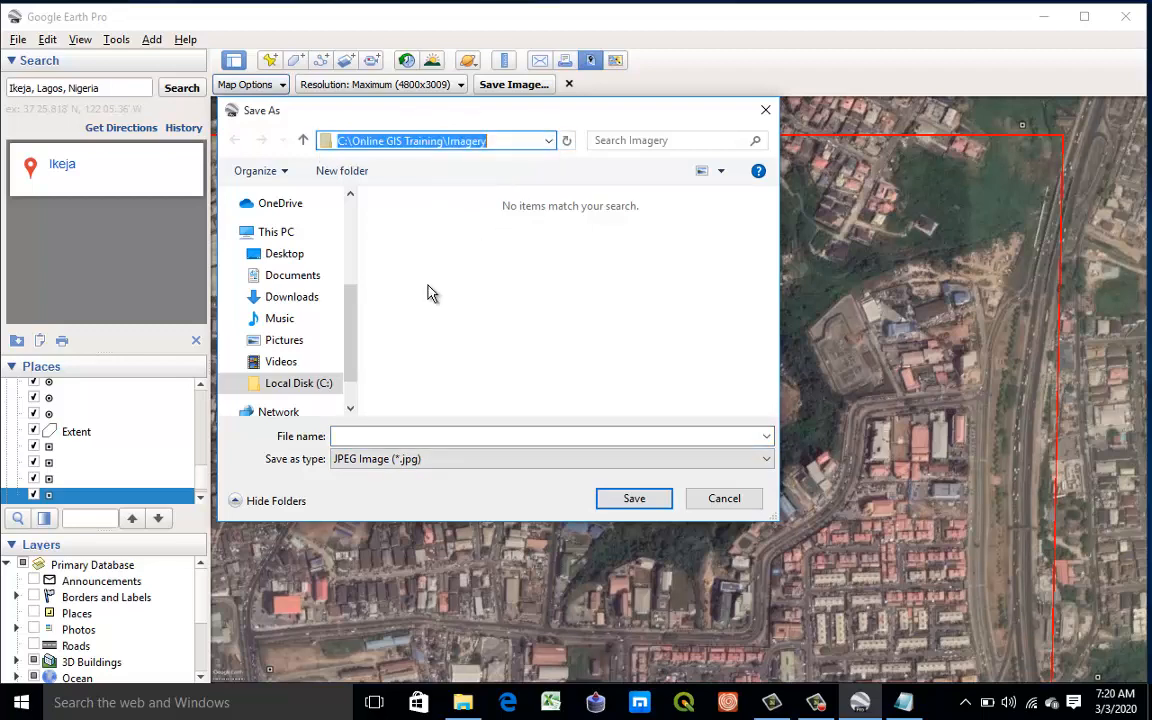
left_click(293, 388)
left_click(378, 356)
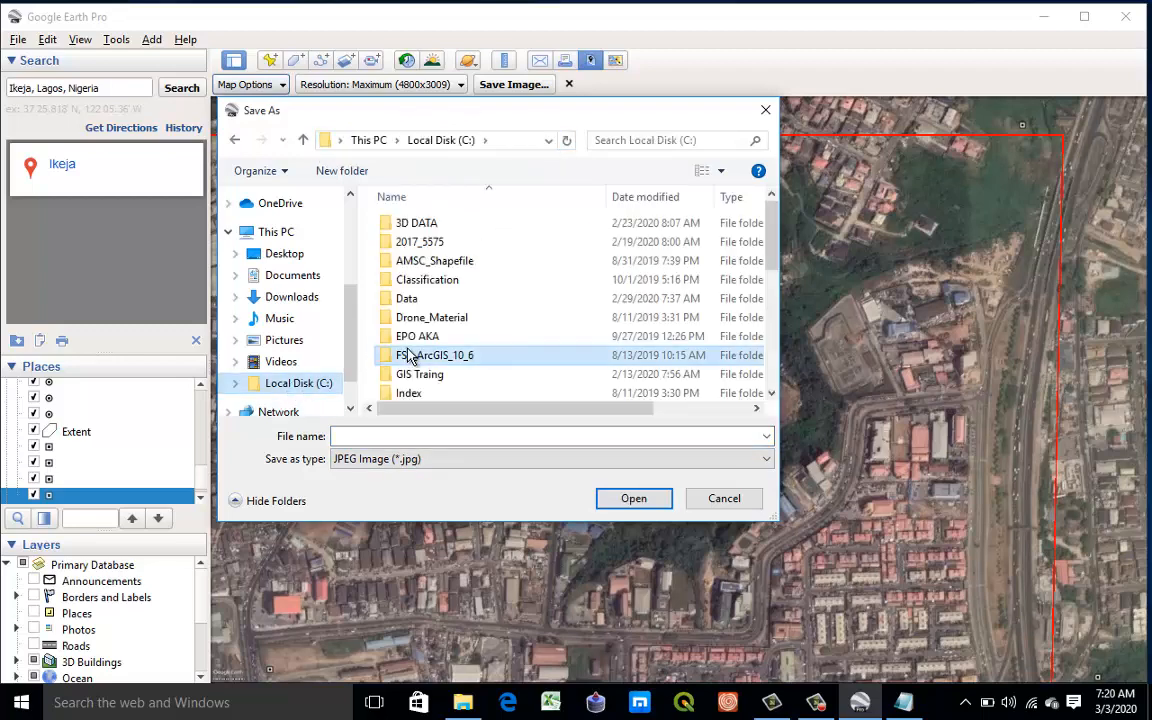
left_click(293, 383)
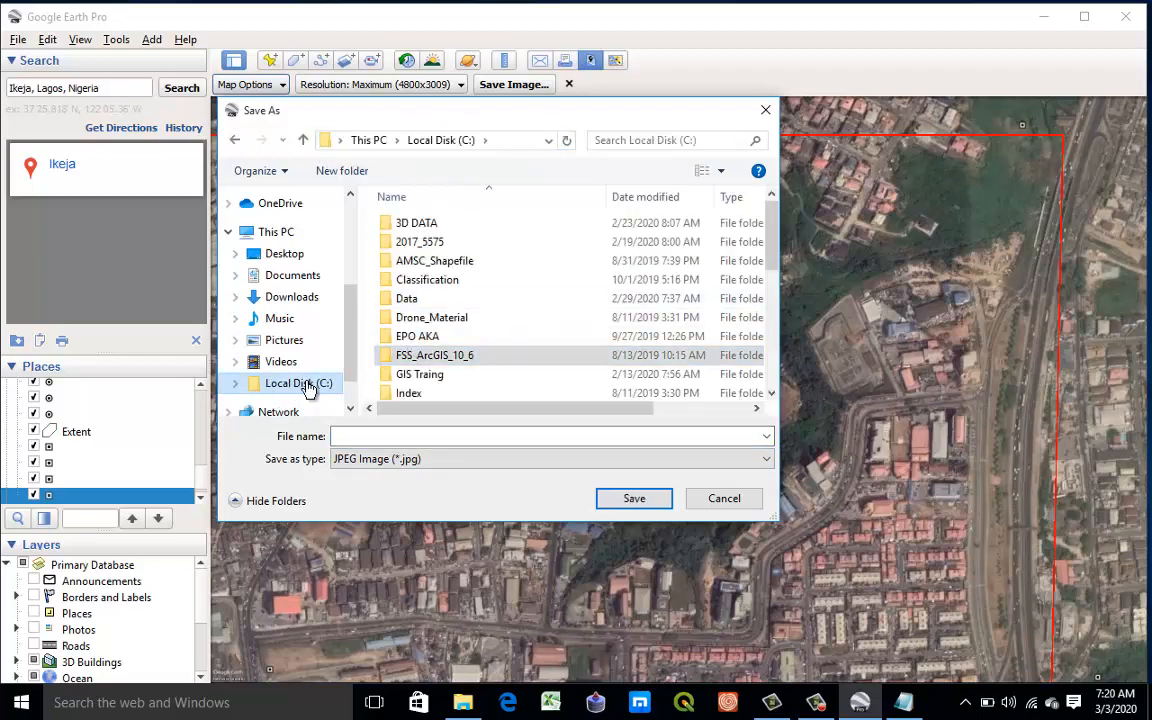
scroll(488, 321, "down", 3)
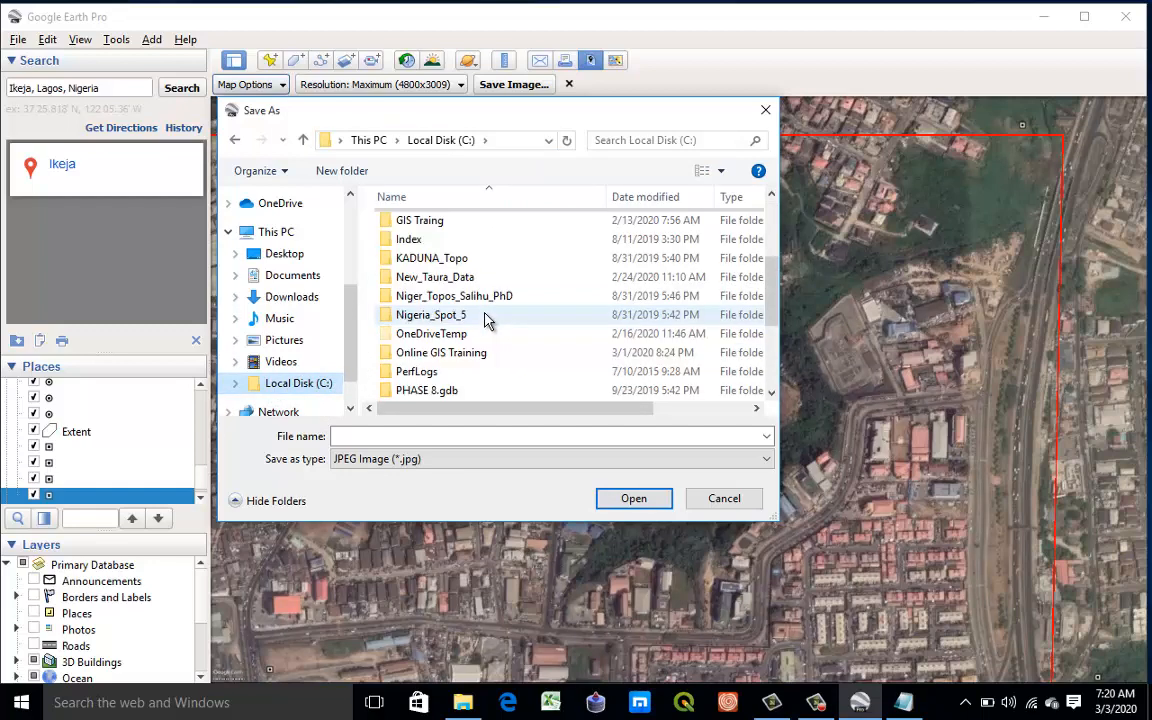
double_click(457, 358)
double_click(421, 262)
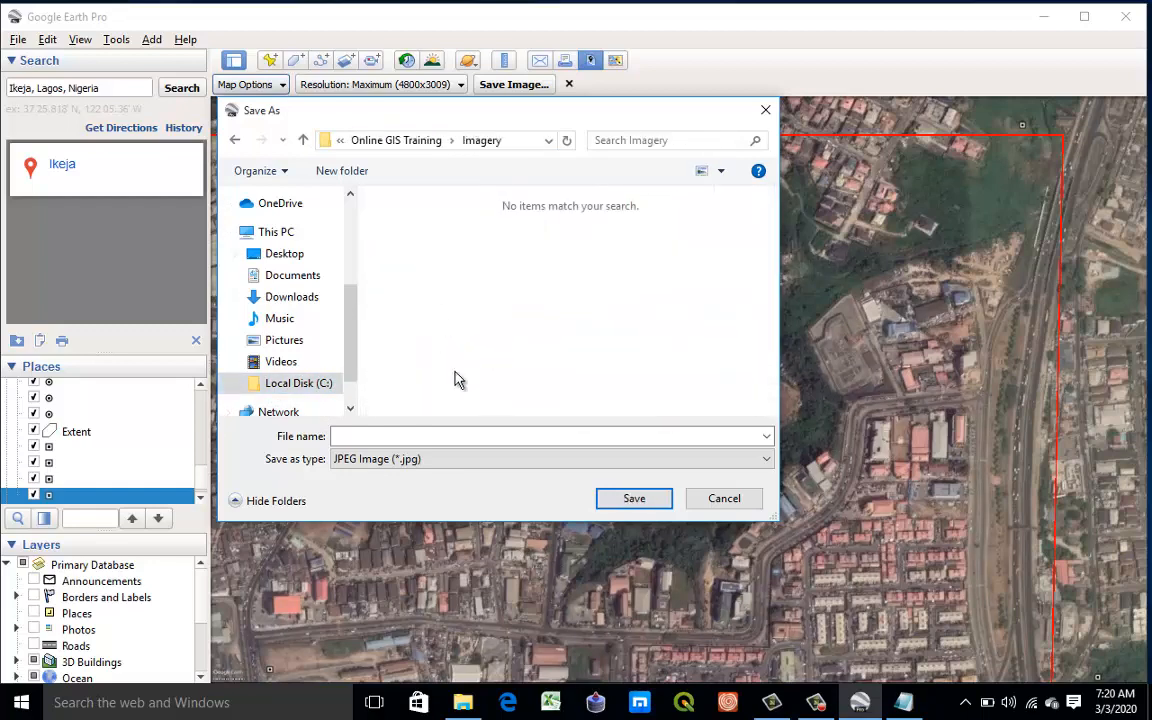
left_click(479, 436)
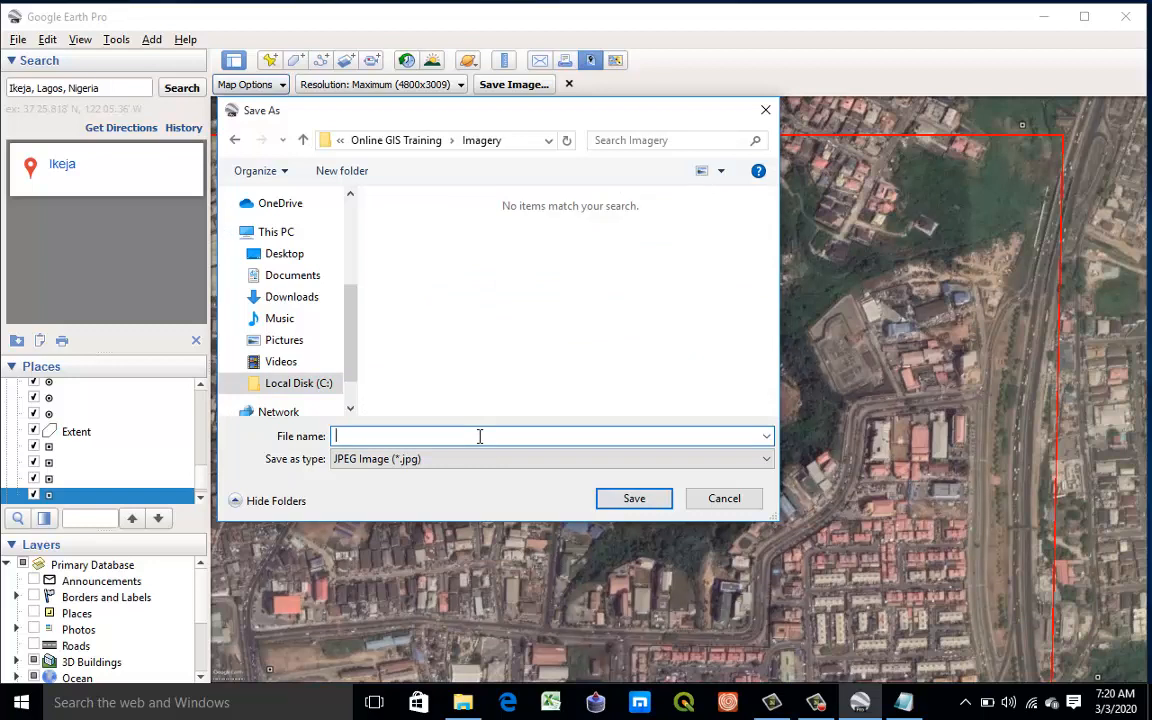
type("1")
left_click(634, 500)
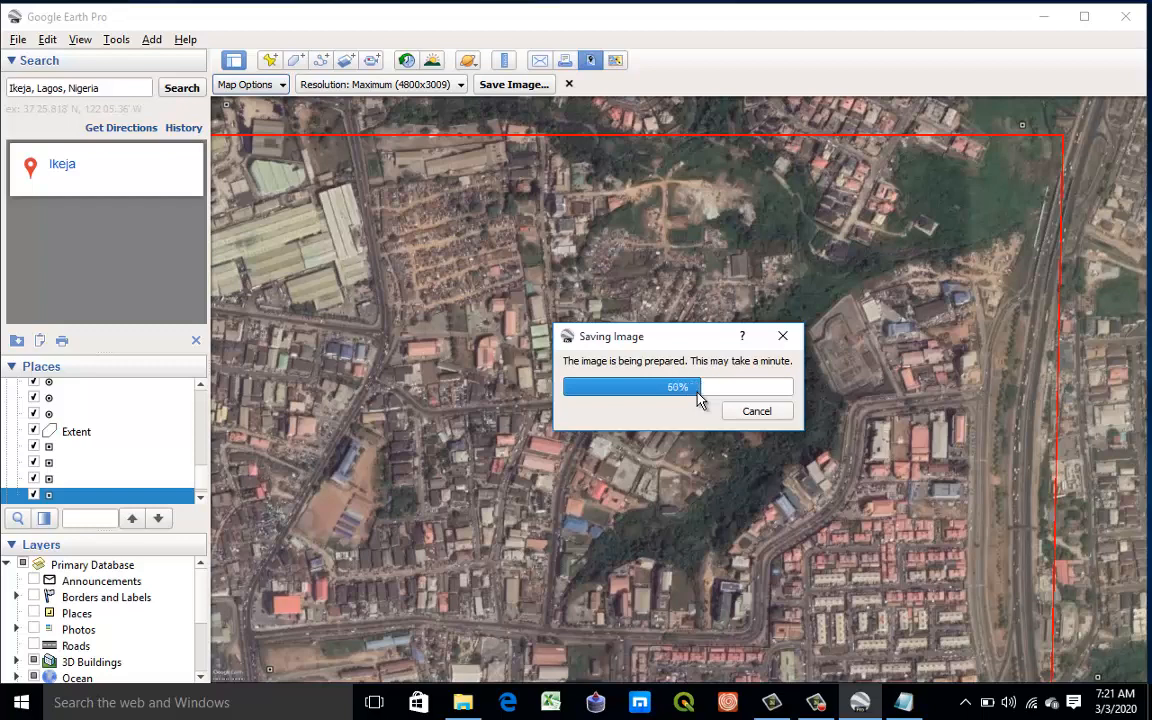
left_click(813, 708)
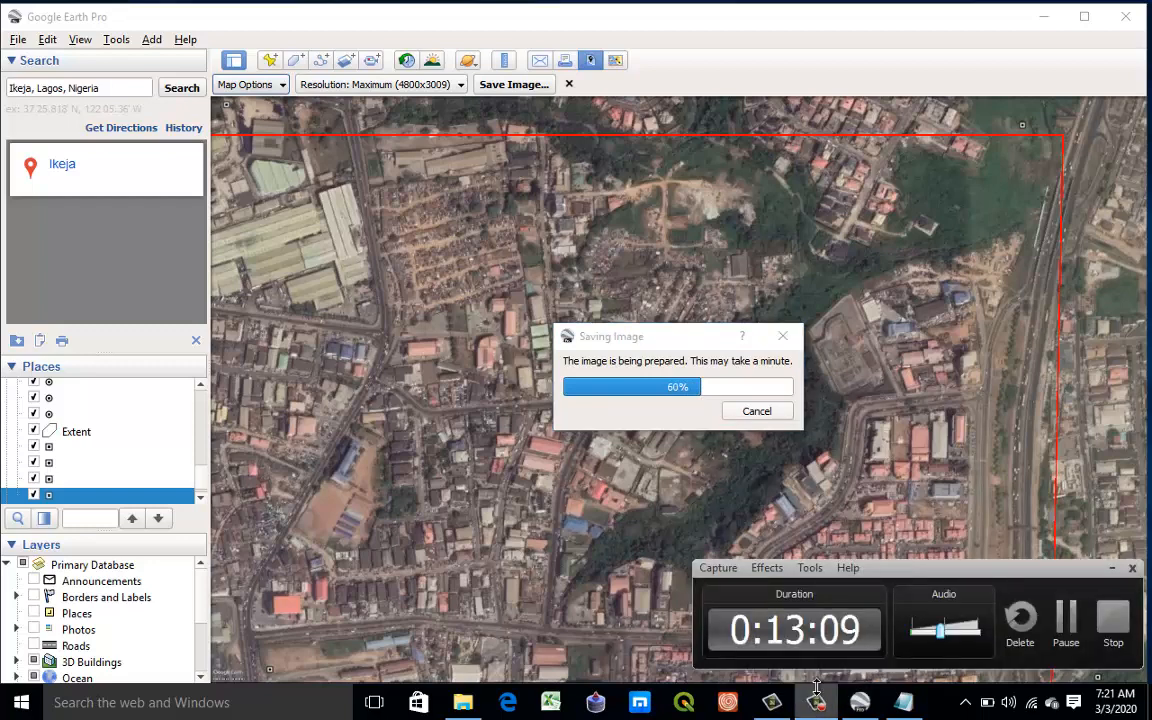
left_click(1072, 612)
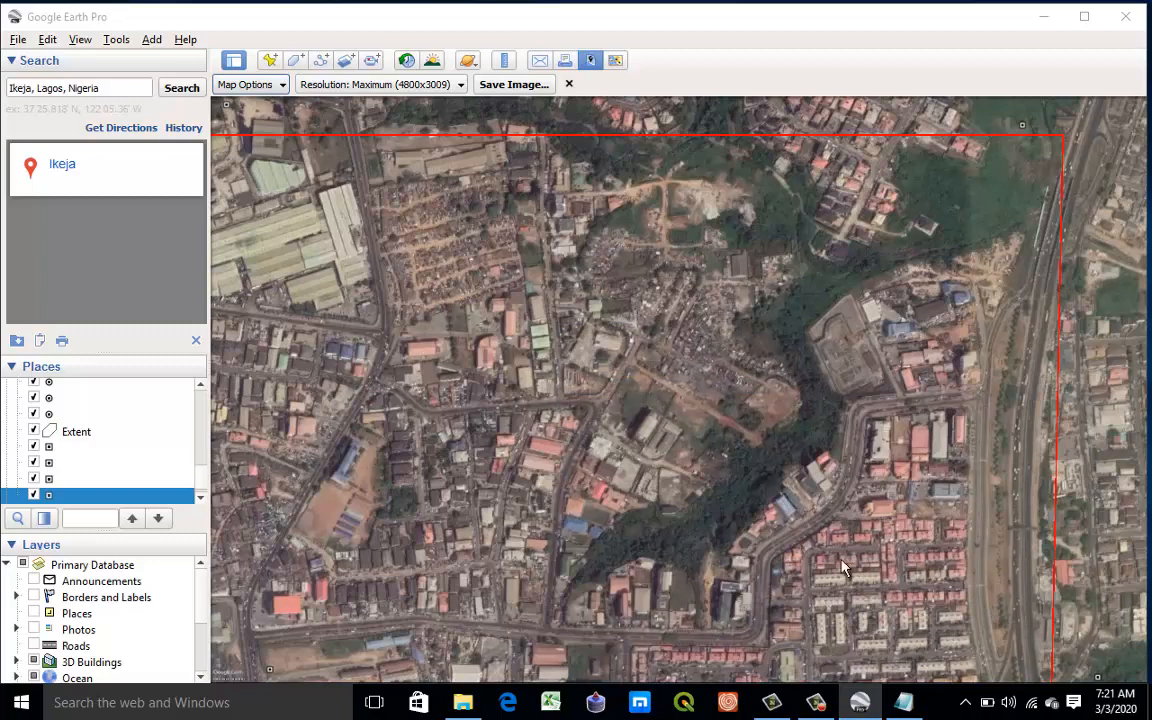
left_click(340, 441)
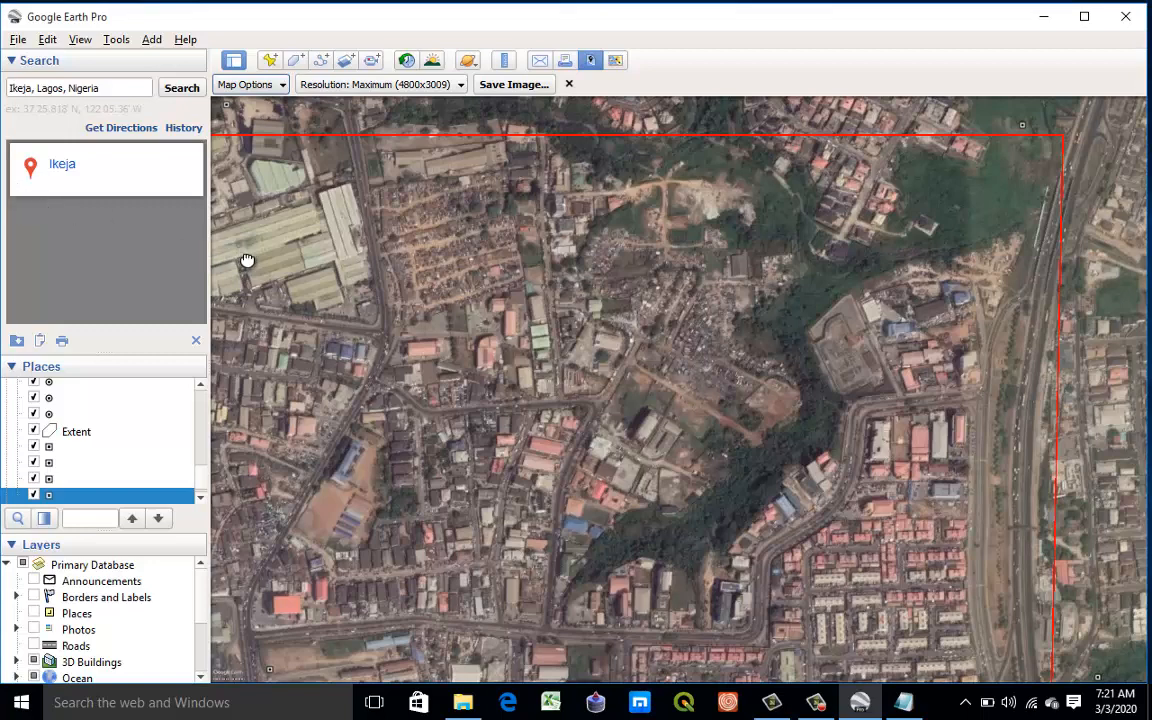
Step: Reframe the map on the western part of the extent for the next image, keeping the previous image's western placemarks in frame
left_click_drag(249, 260, 463, 284)
left_click_drag(645, 288, 995, 257)
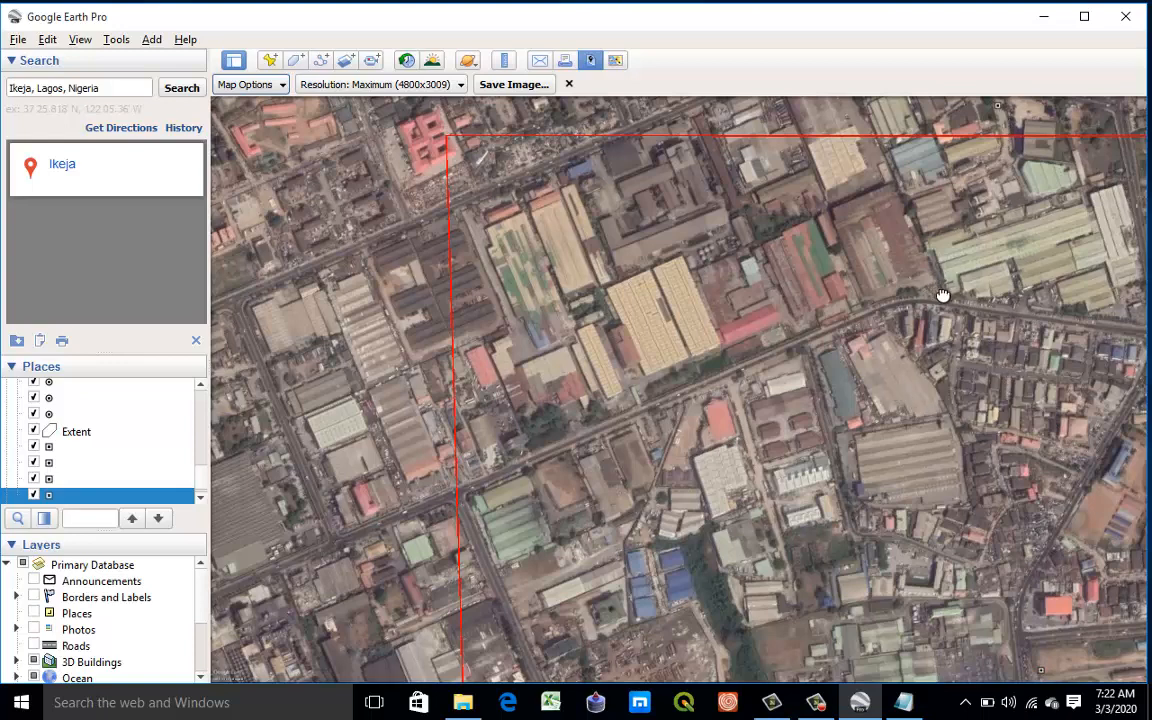
left_click_drag(938, 292, 952, 296)
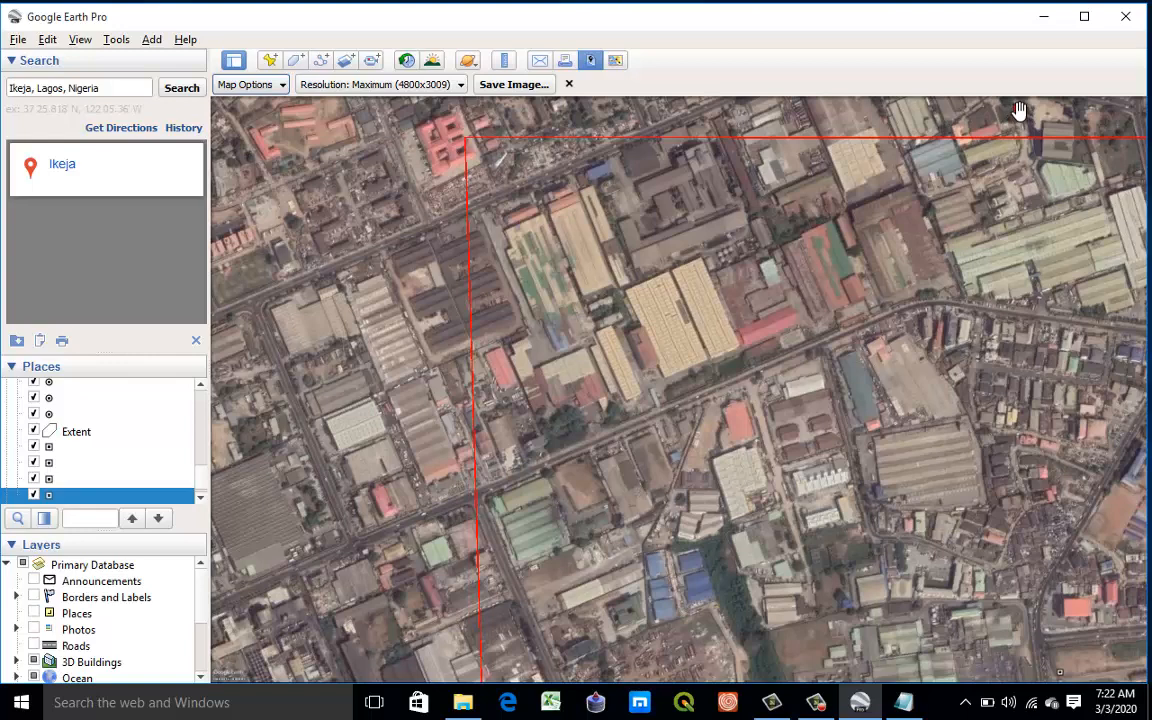
Step: Save the Coord file in Notepad, and delete its first two coordinate lines below the x,y header
left_click(905, 706)
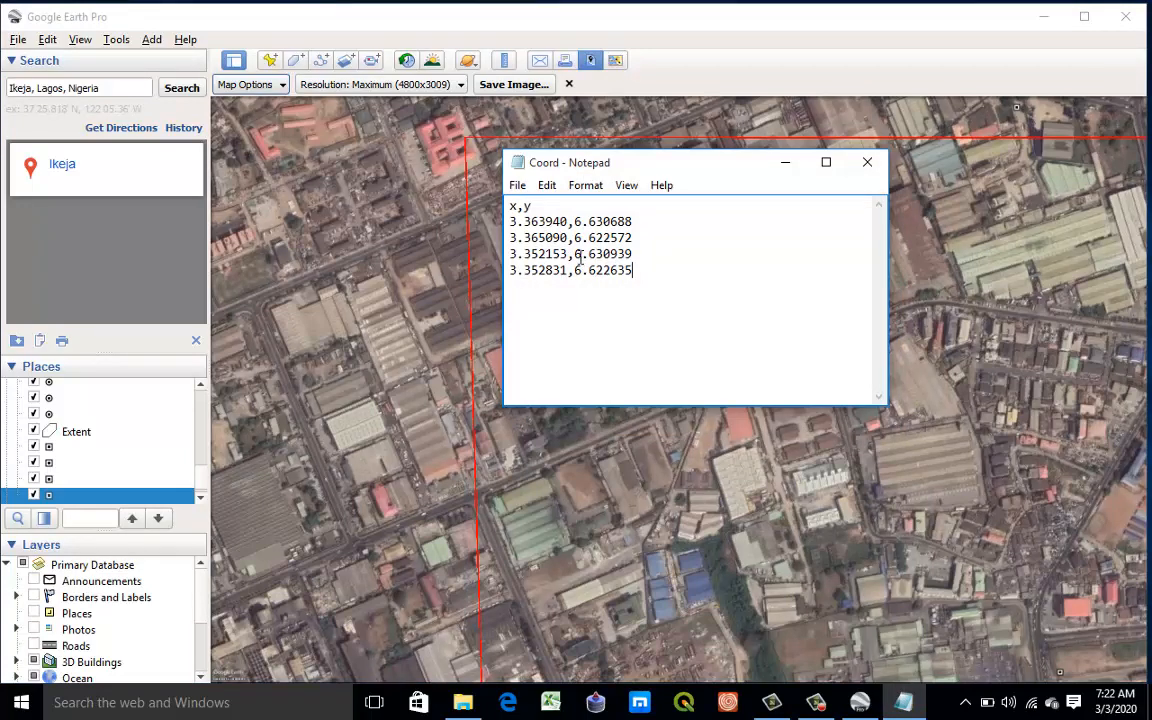
left_click(517, 186)
left_click(545, 246)
left_click_drag(632, 237, 522, 222)
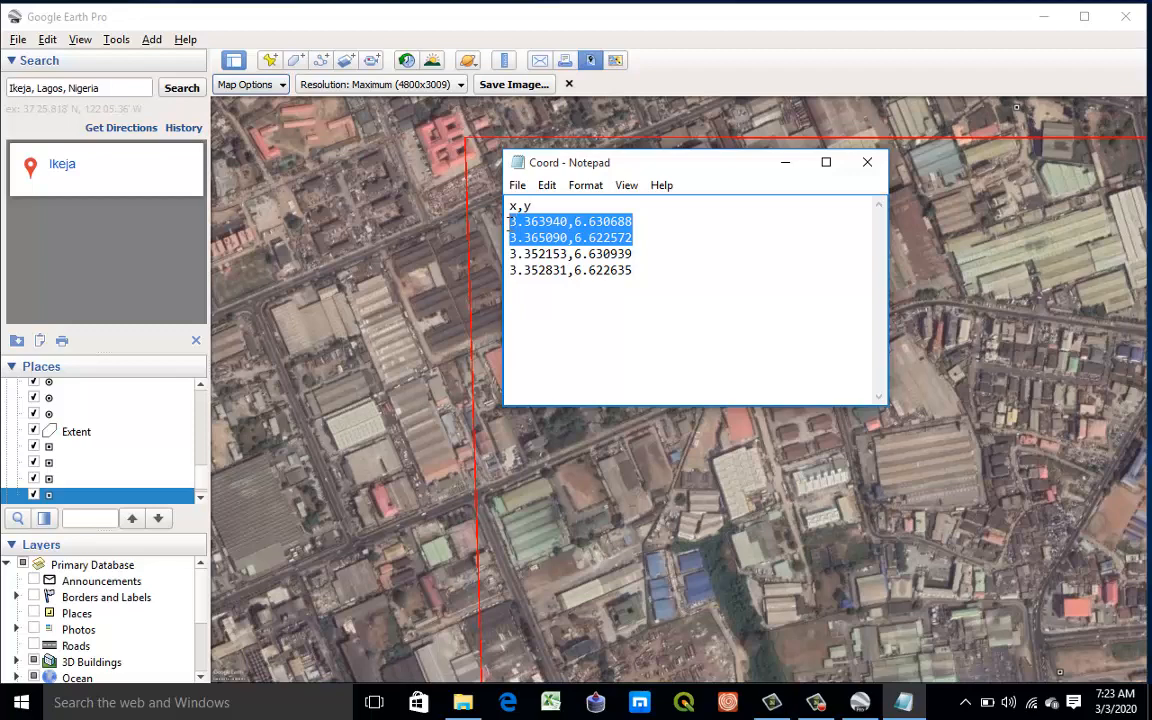
key("Delete")
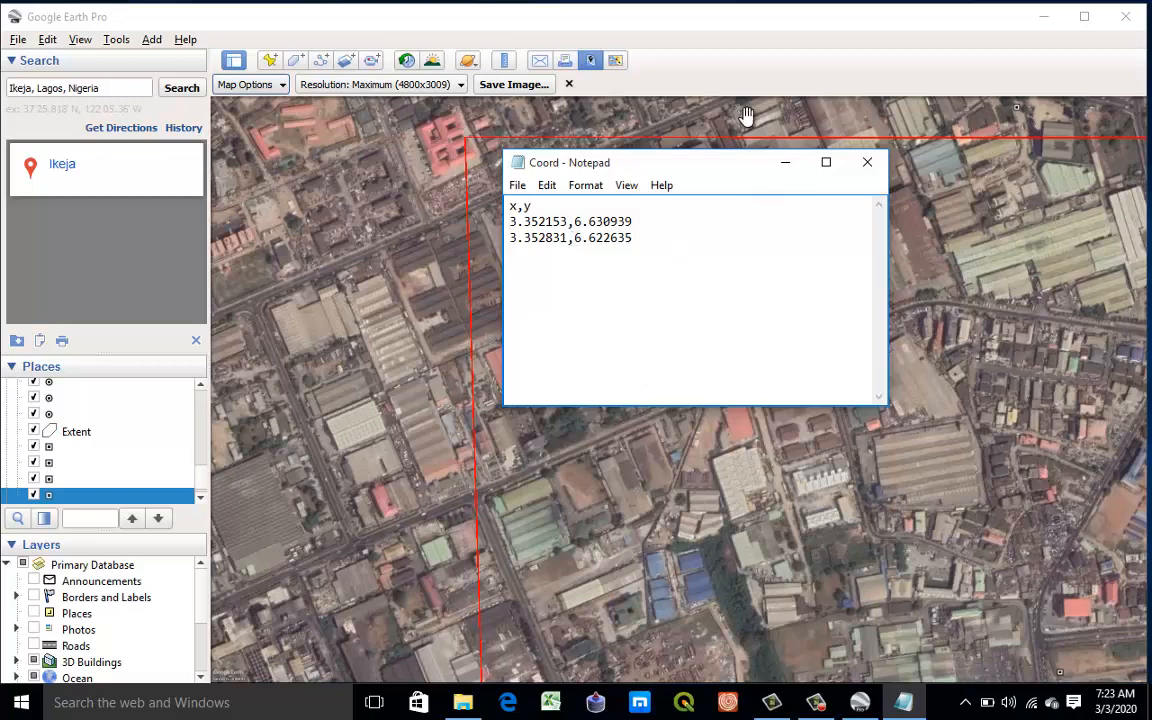
Step: Add a placemark in Google Earth Pro northwest of the extent's corner, at about latitude 6.630775 and longitude 3.341904
left_click(271, 64)
left_click(271, 62)
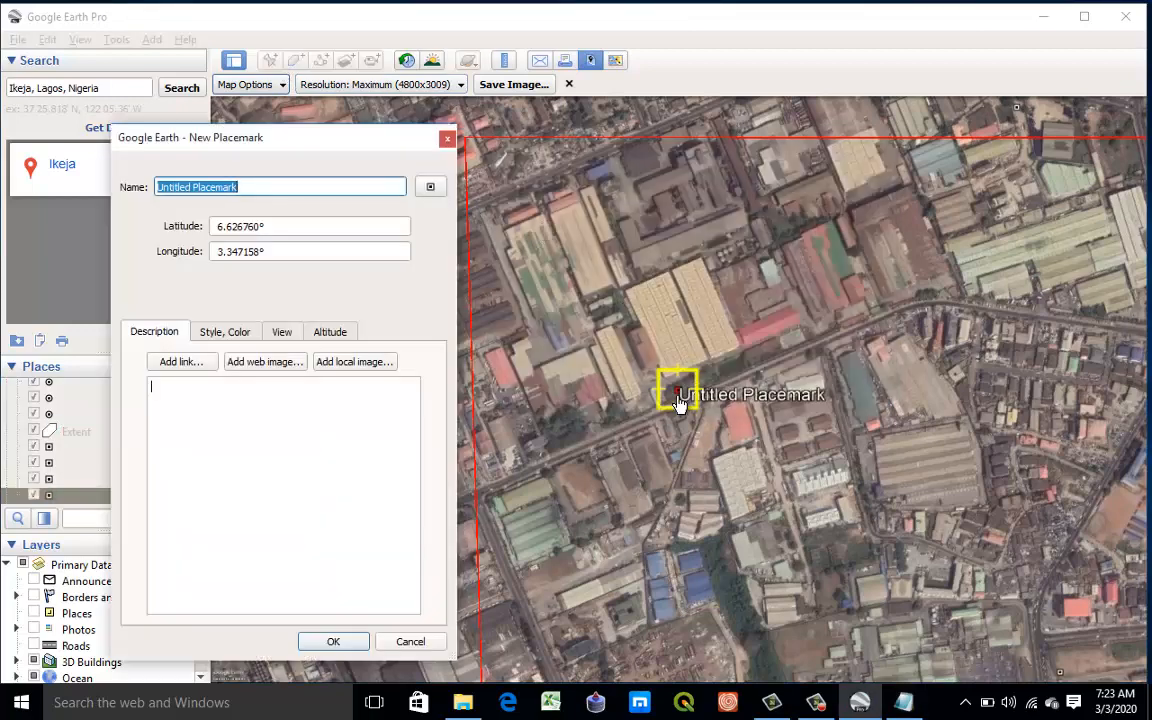
left_click_drag(677, 400, 312, 121)
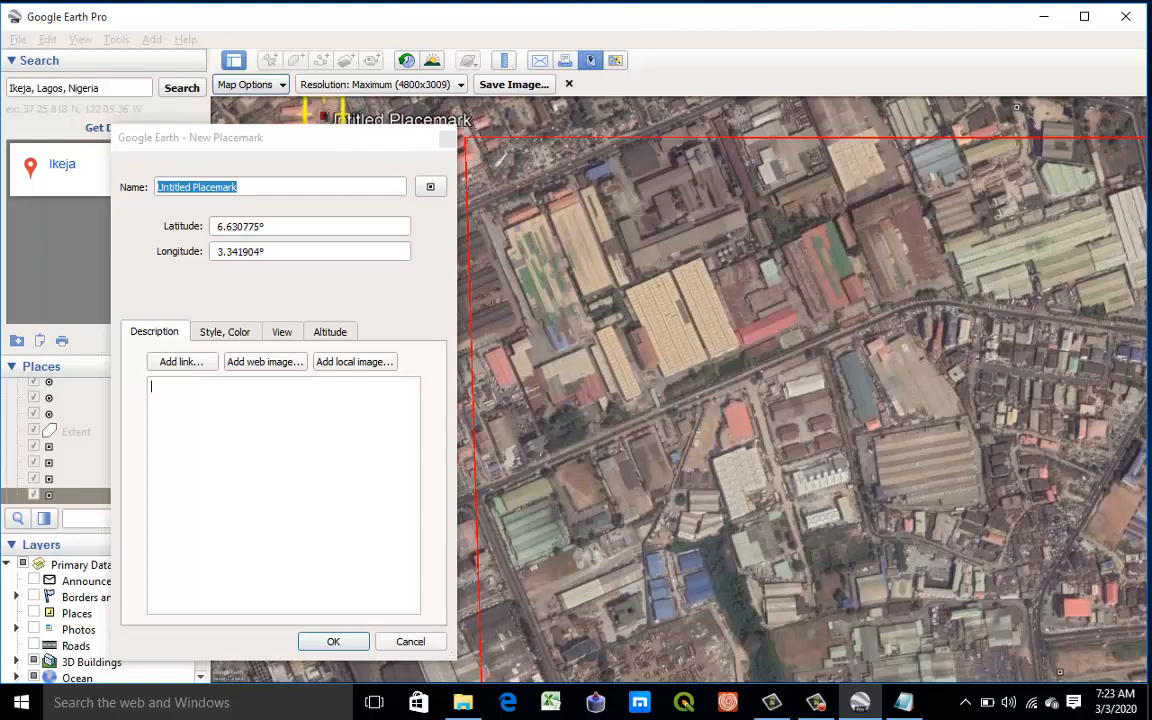
Step: Copy the northwest placemark's longitude, 3.341904, onto the third coordinate line of the Coord file in Notepad, followed by a comma
left_click(260, 251)
left_click_drag(236, 250, 214, 251)
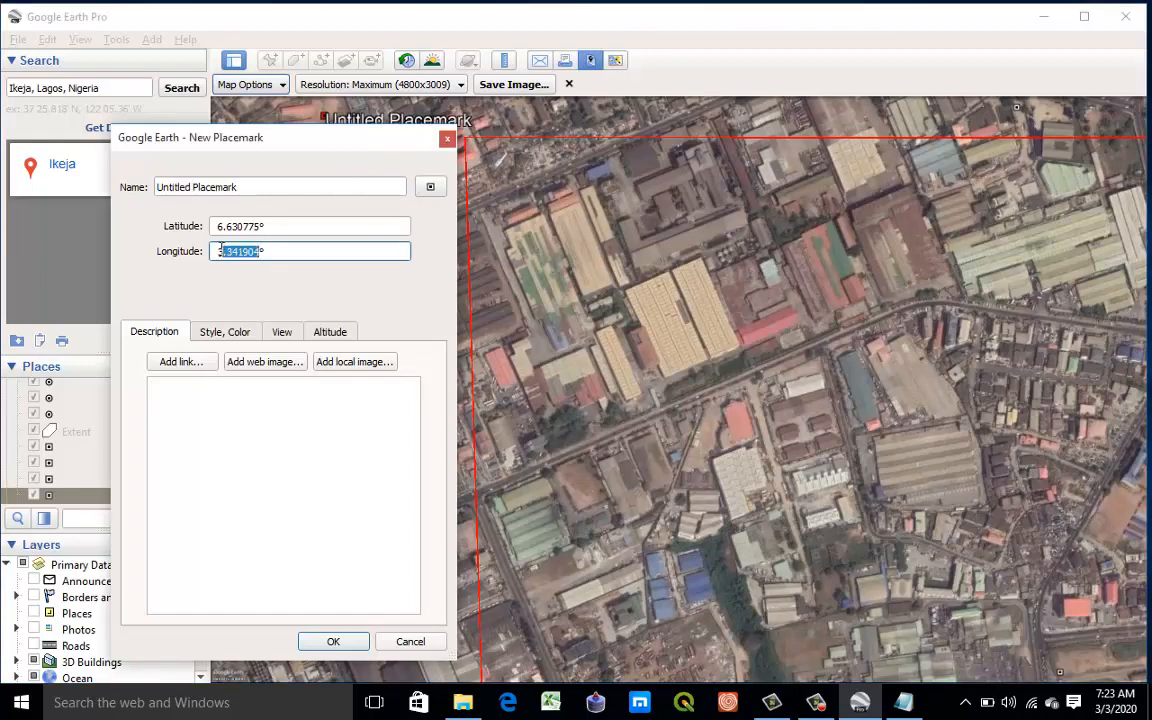
right_click(216, 251)
left_click(250, 323)
key("alt+Tab")
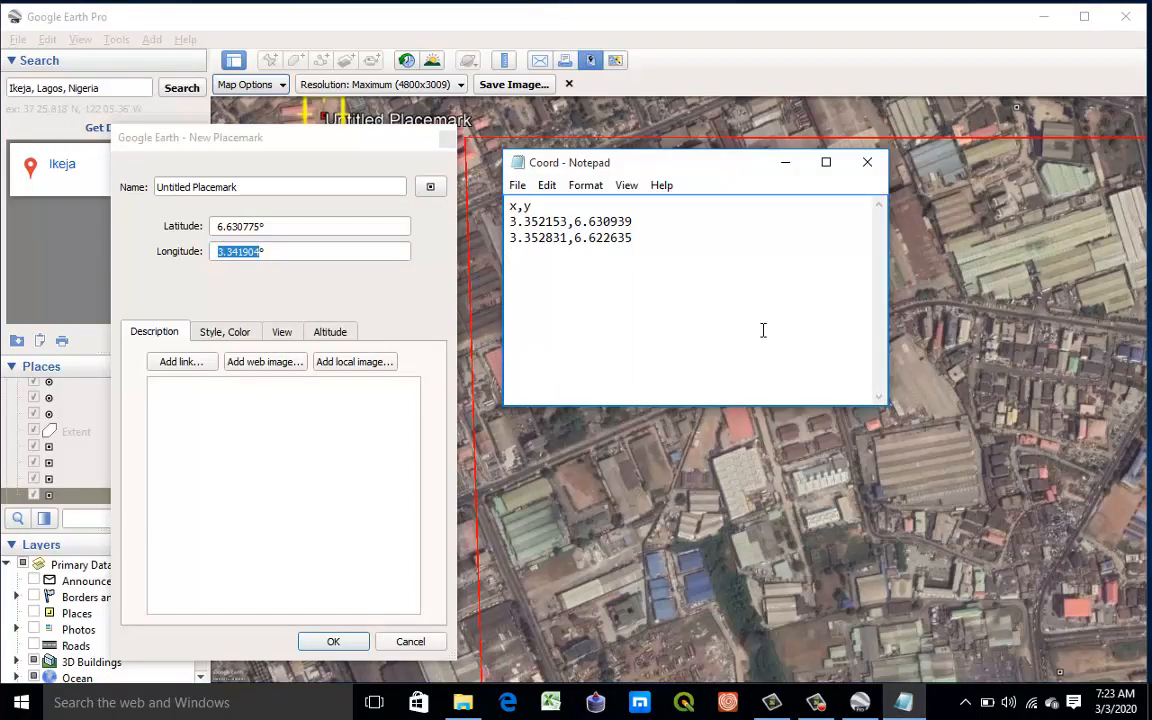
key("ctrl+v")
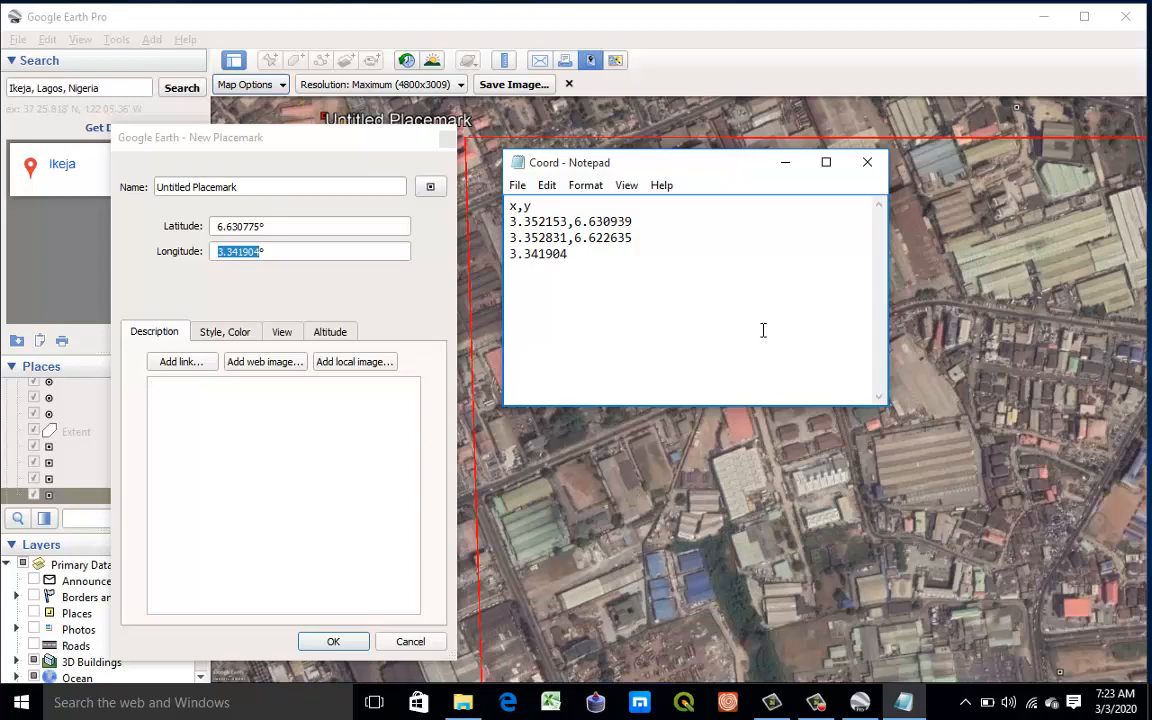
type(",")
Step: Complete the Coord file's third coordinate line with the placemark's latitude, 6.630775, and save the placemark in Google Earth Pro
left_click(257, 226)
left_click_drag(257, 226, 218, 227)
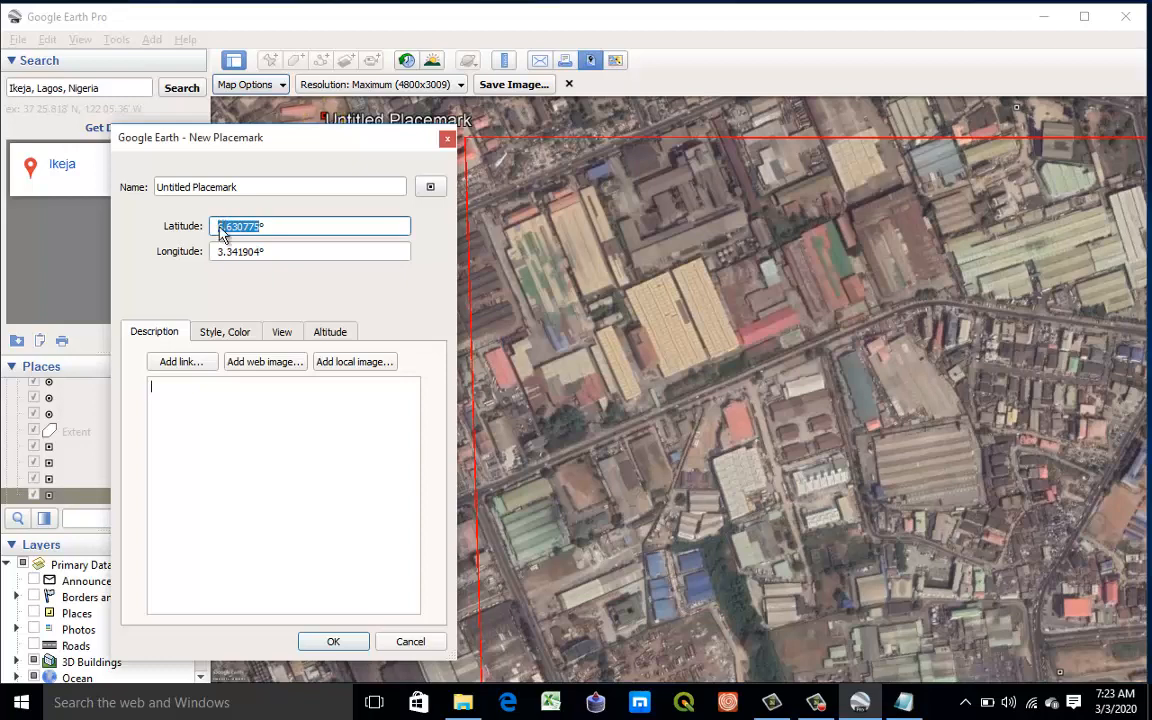
right_click(219, 227)
left_click(252, 301)
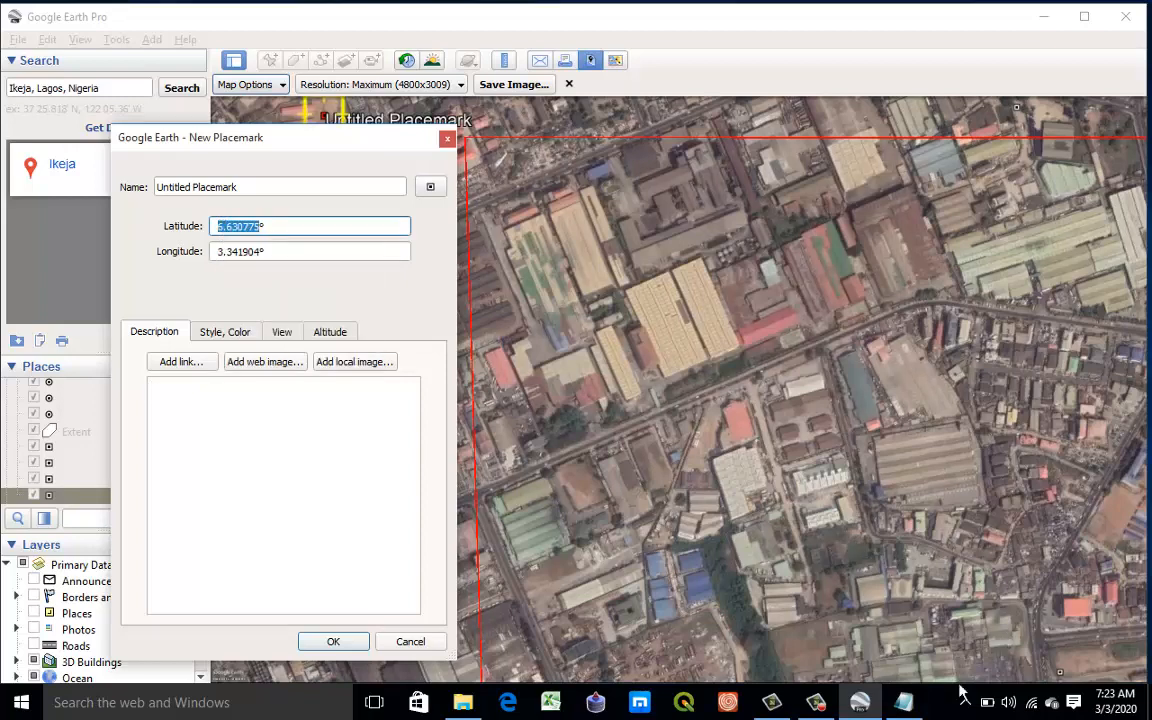
left_click(908, 704)
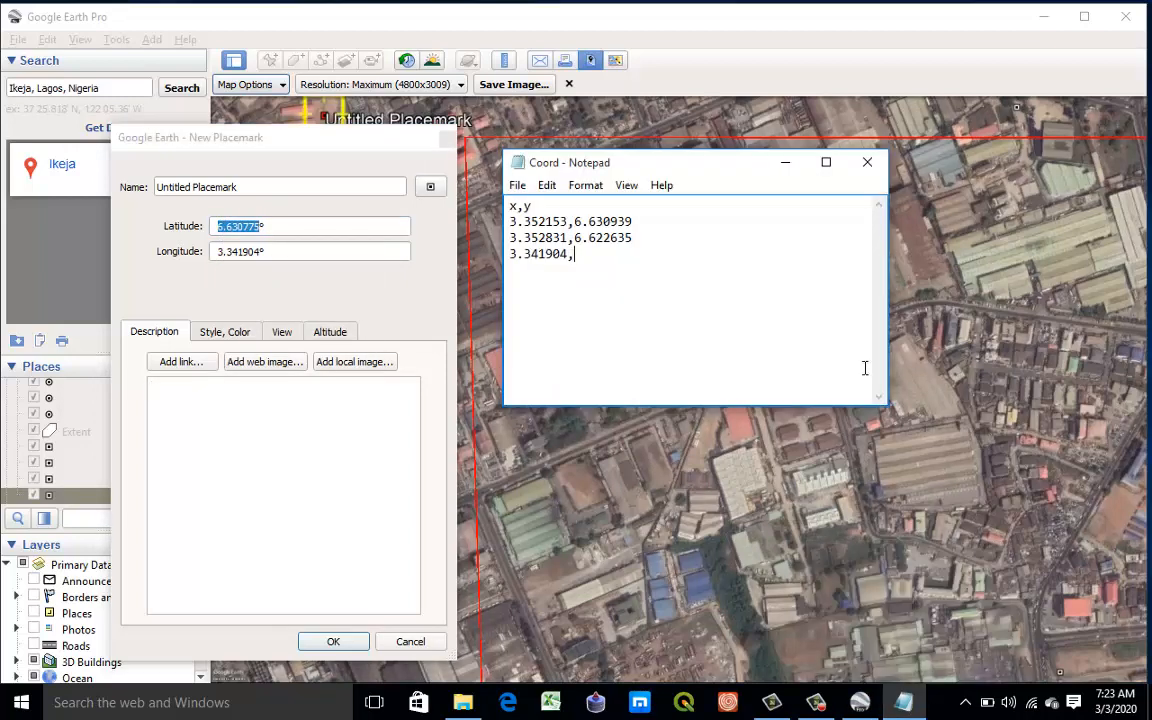
key("ctrl+v")
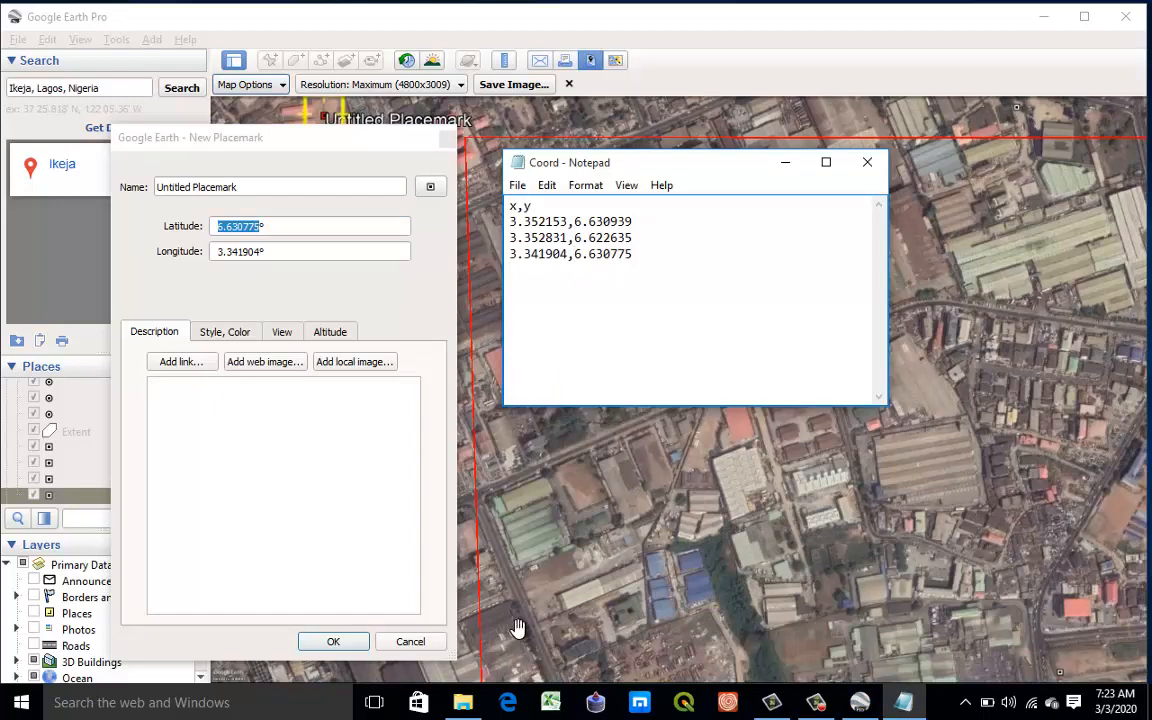
left_click(333, 641)
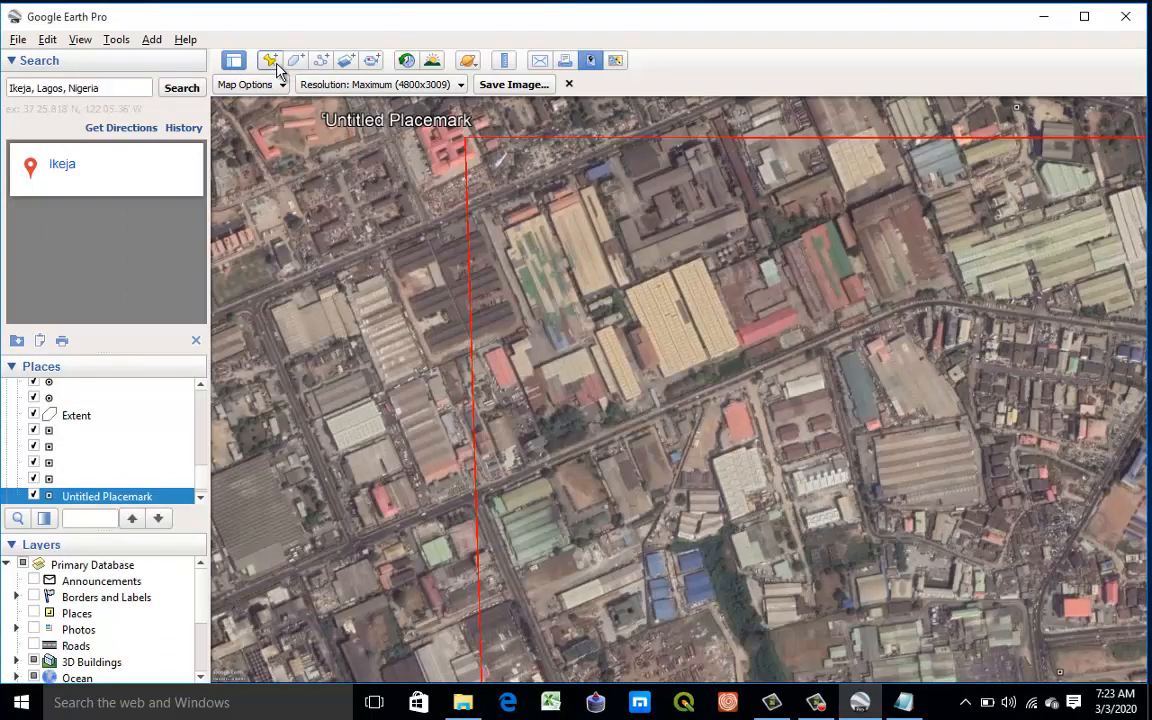
Step: Add a placemark at the map view's southwest corner, at about latitude 6.622655 and longitude 3.340686, and clear its name
key("ctrl+shift+p")
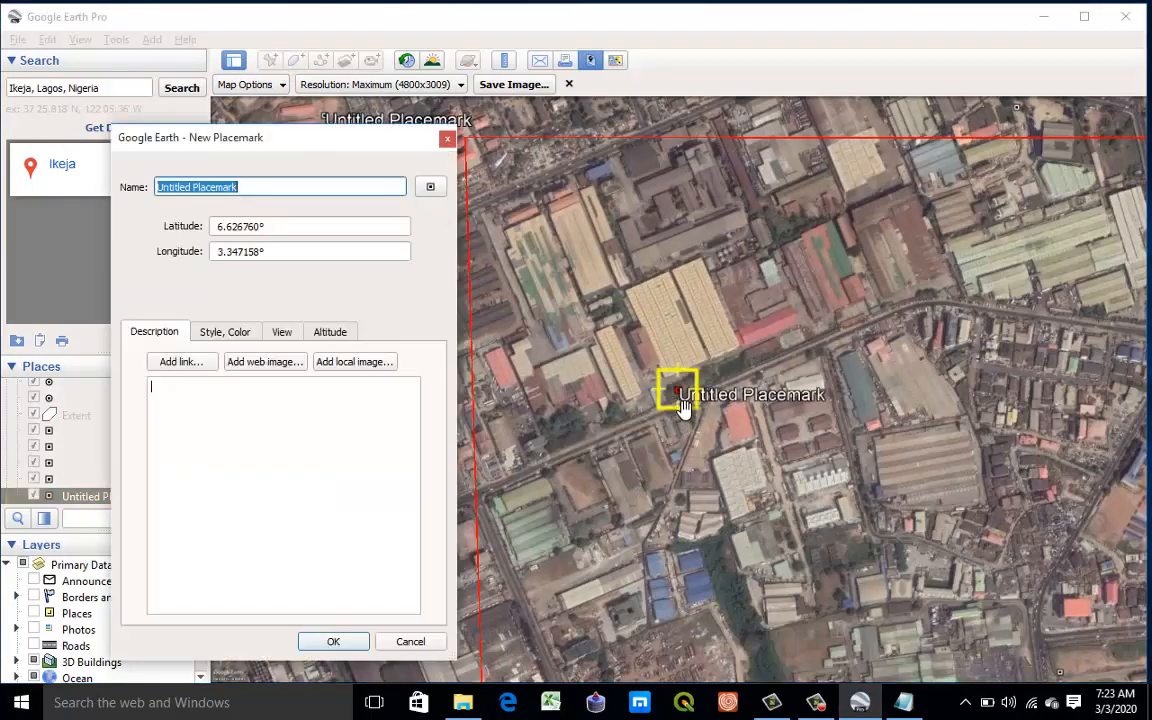
left_click_drag(679, 398, 342, 683)
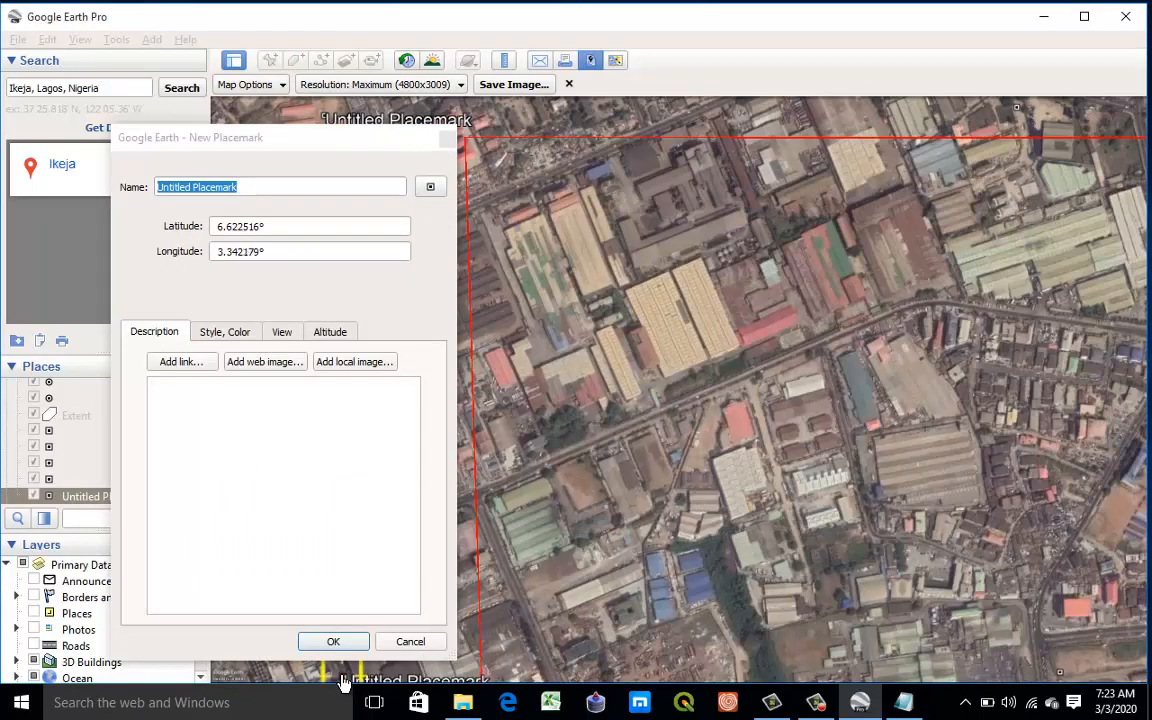
left_click_drag(342, 684, 254, 676)
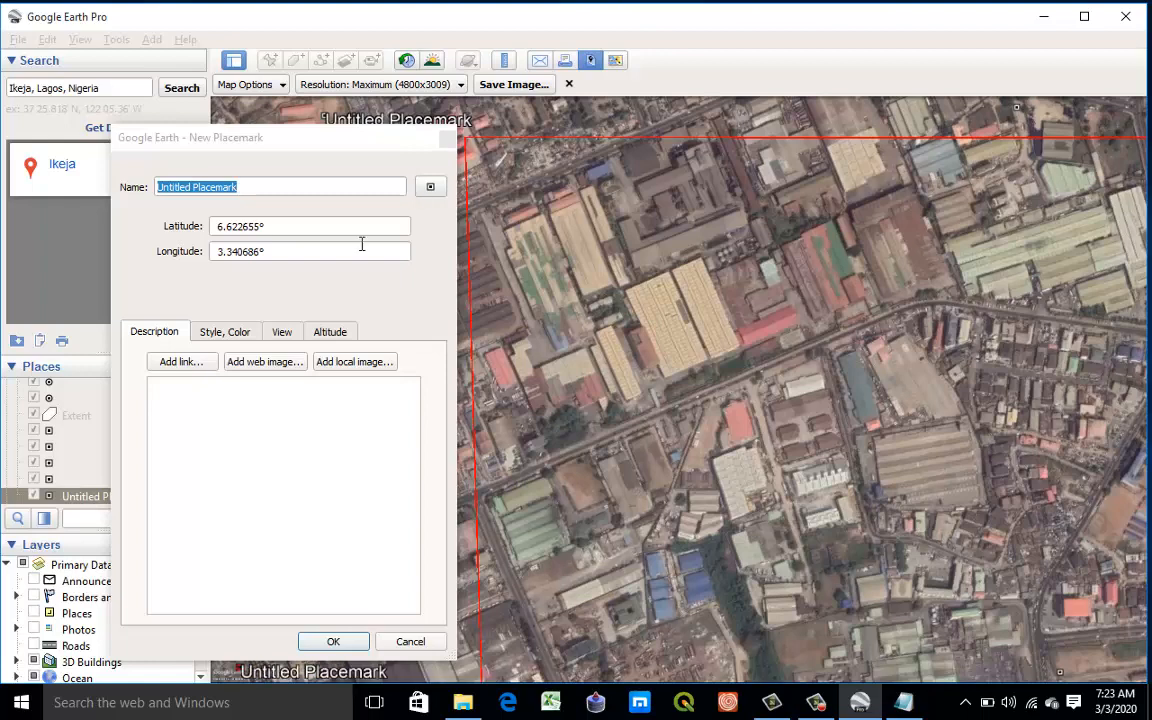
key("BackSpace")
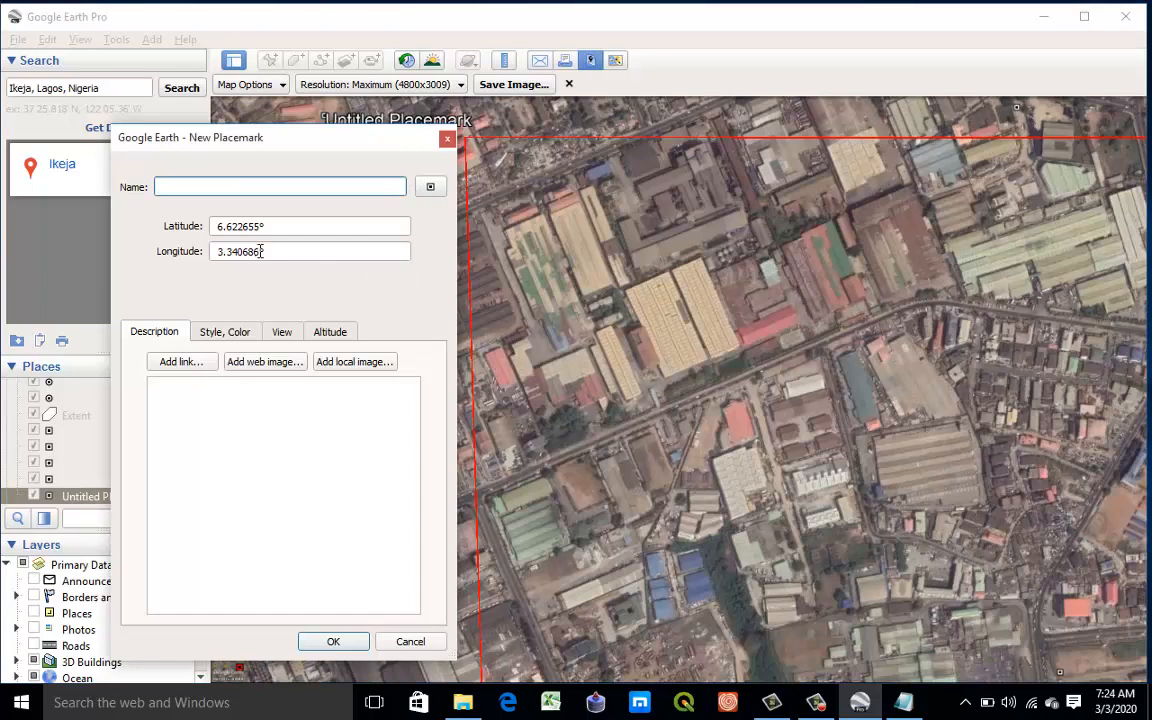
Step: Copy the southwest placemark's longitude, 3.340686, onto a new fourth coordinate line of the Coord file in Notepad, followed by a comma
left_click_drag(258, 251, 219, 254)
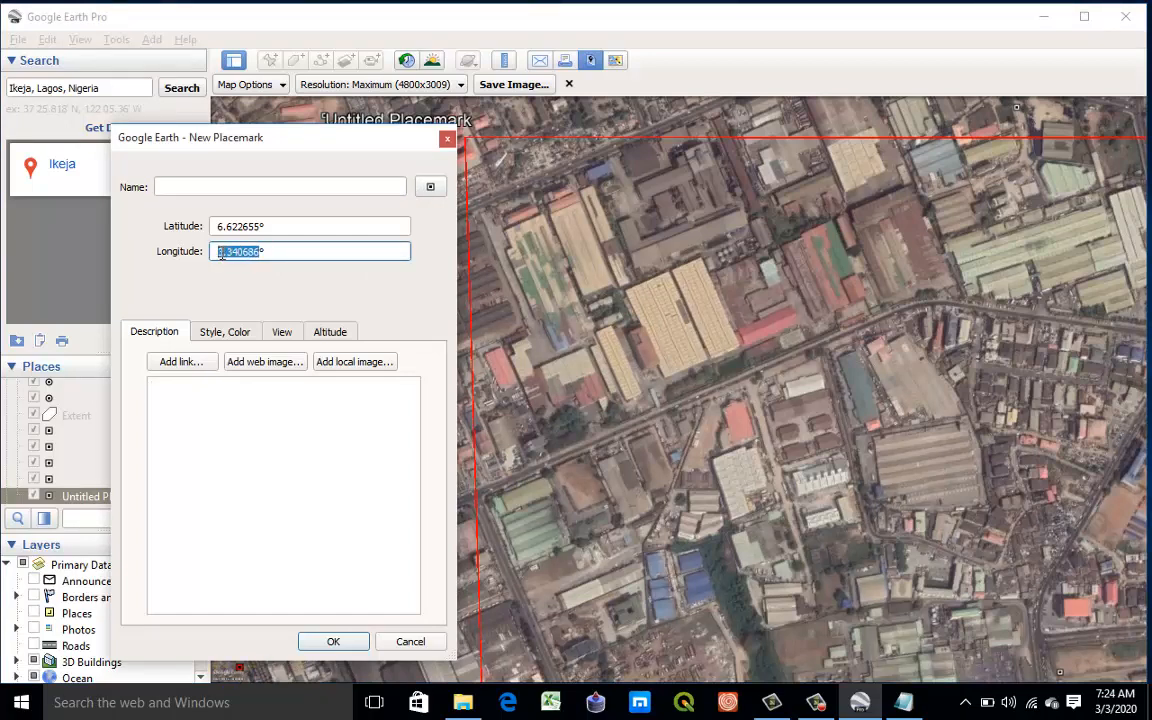
right_click(222, 256)
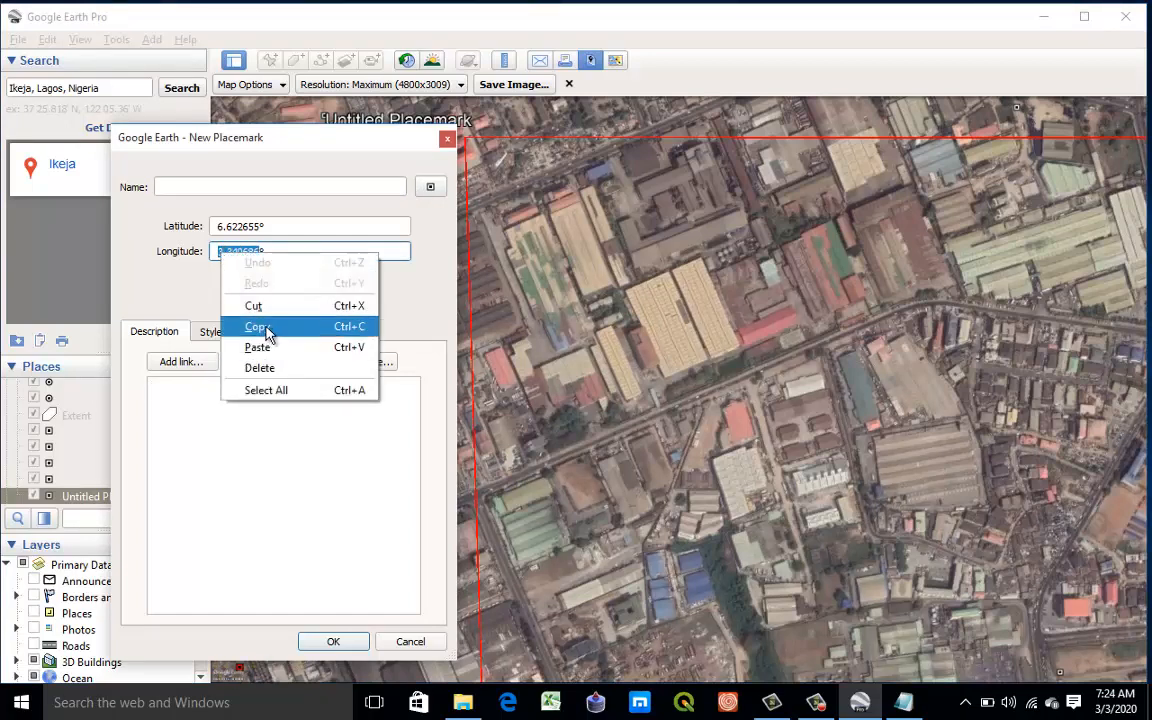
left_click(257, 326)
key("alt+Tab")
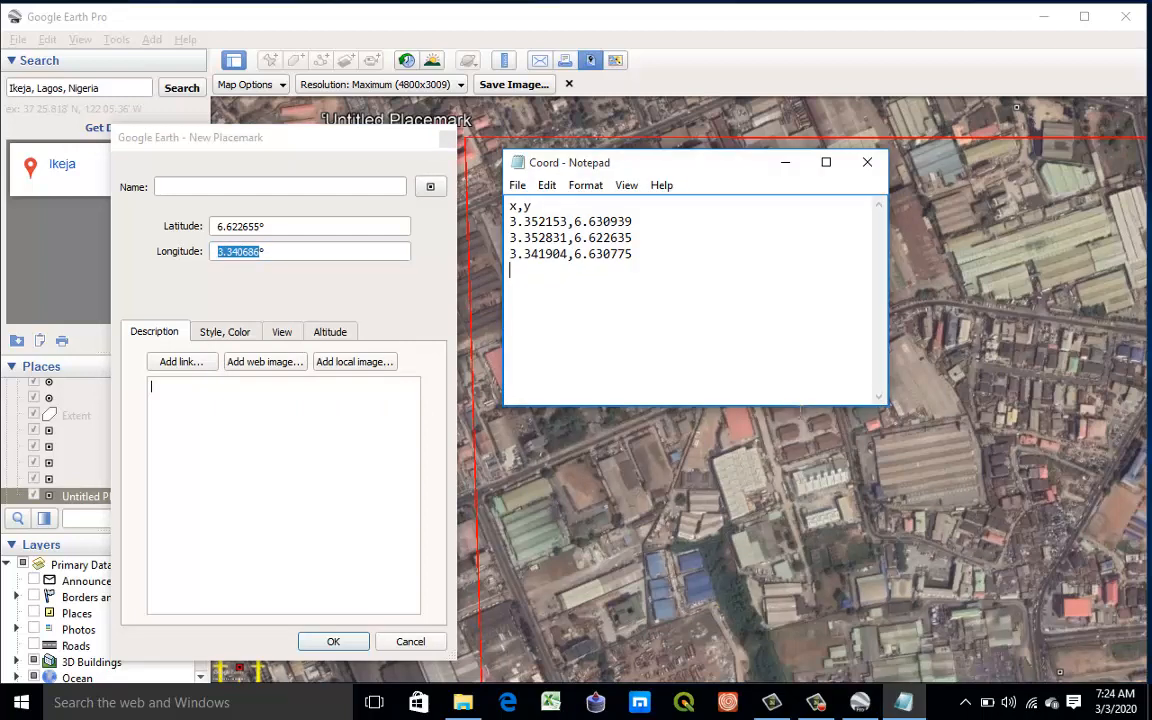
key("Return")
key("ctrl+v")
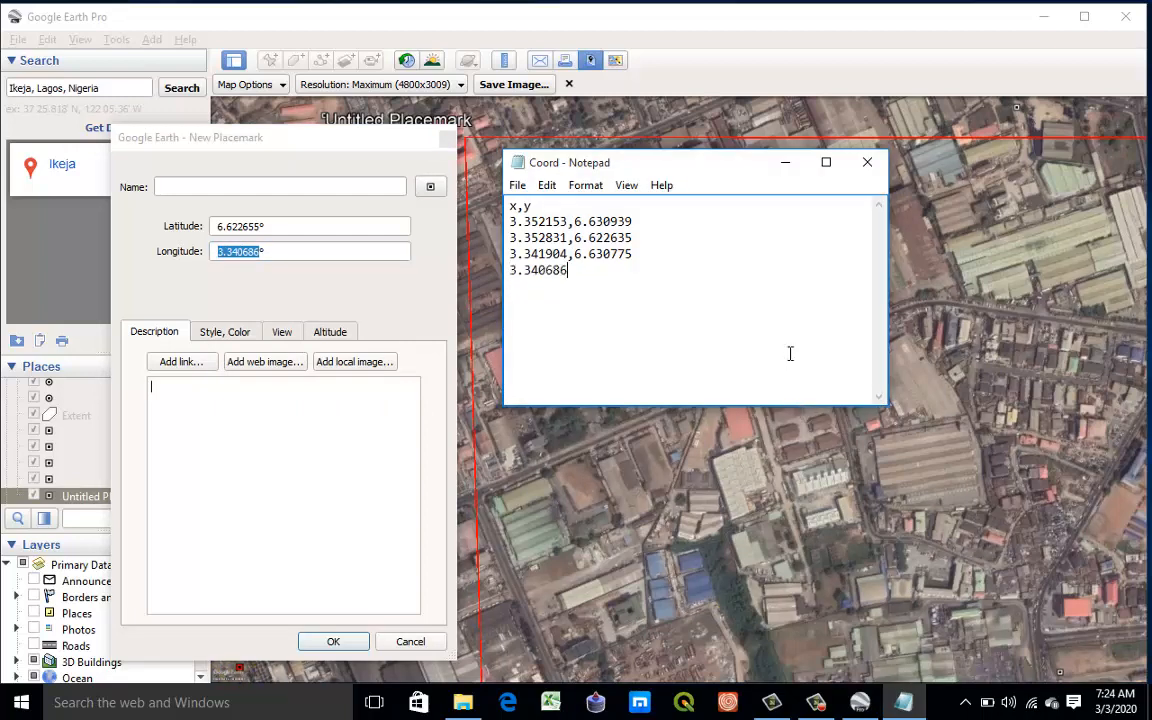
type(",")
Step: Complete the Coord file's fourth coordinate line with latitude 6.622655, and save the southwest placemark in Google Earth Pro
left_click(266, 226)
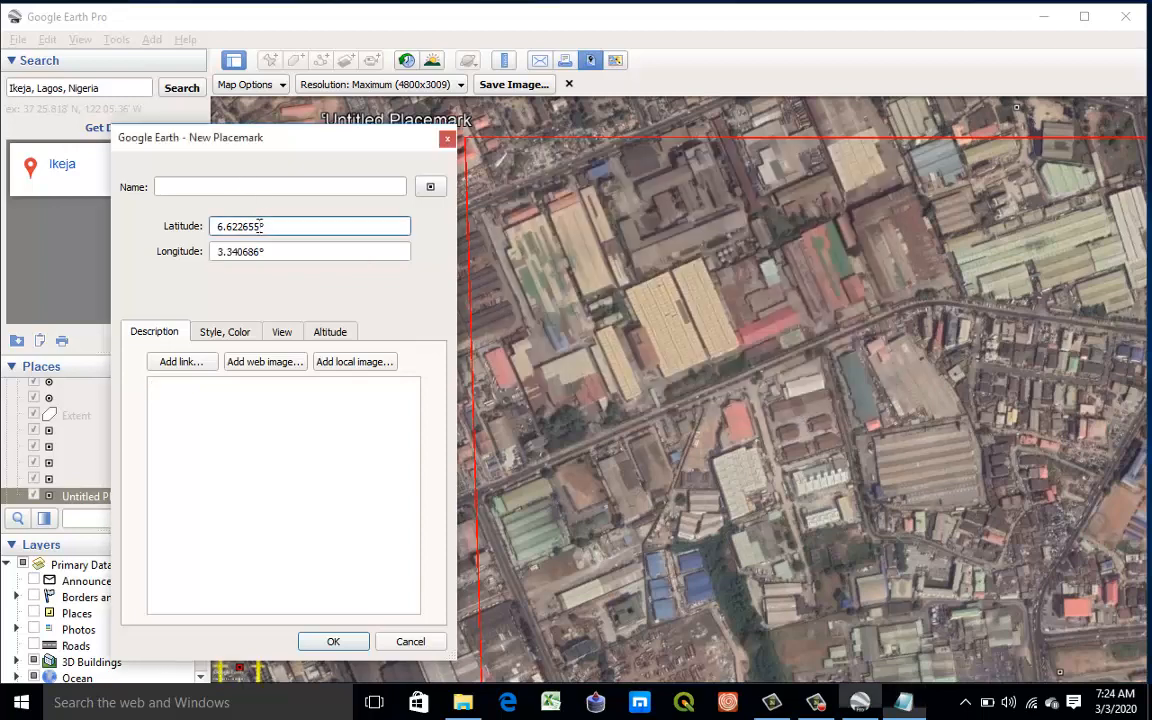
left_click_drag(266, 226, 233, 226)
right_click(224, 228)
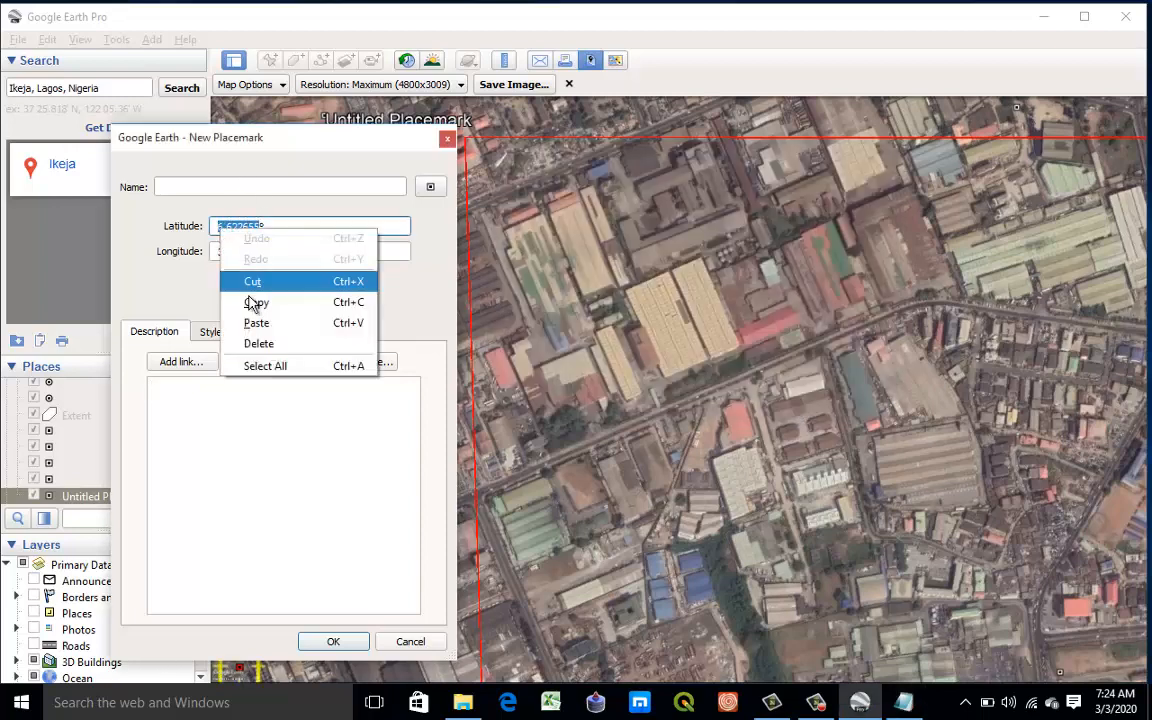
left_click(252, 301)
left_click(419, 472)
left_click(830, 560)
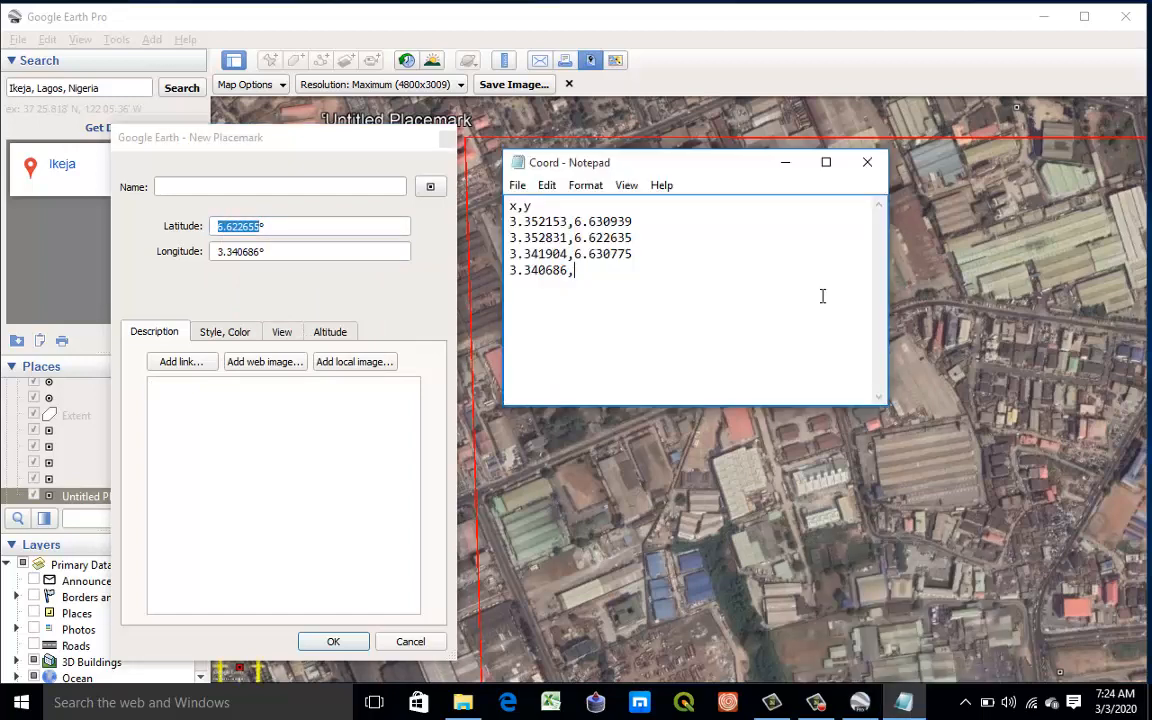
key("ctrl+v")
left_click(343, 643)
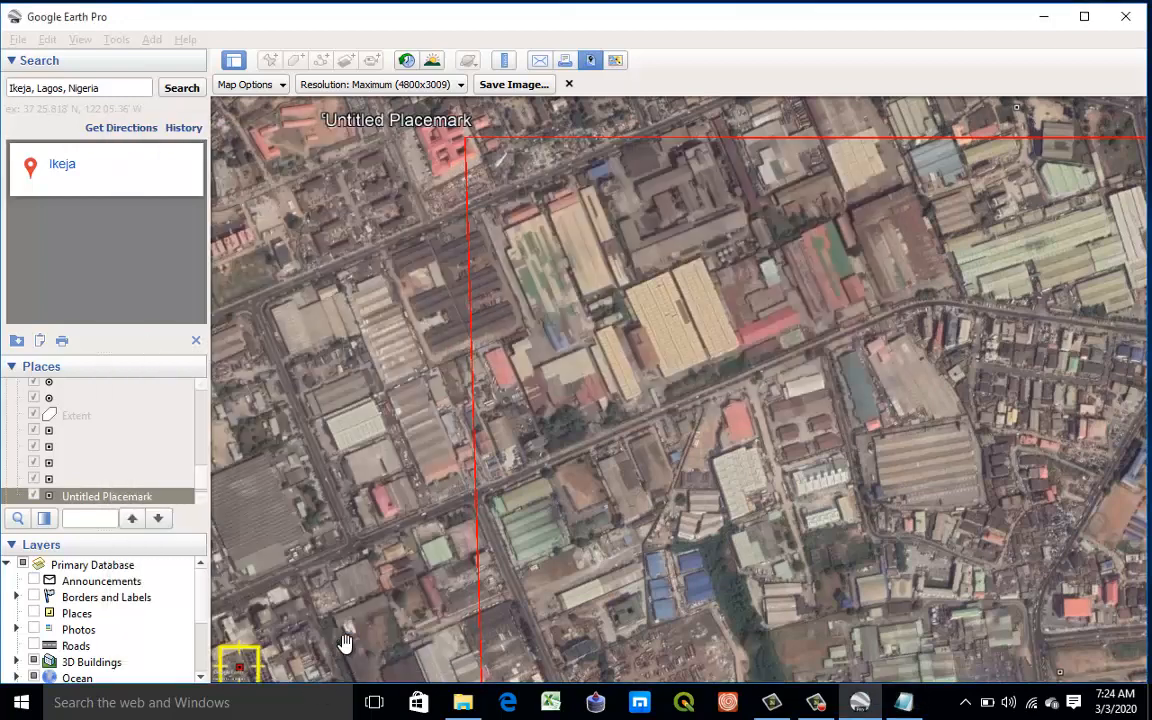
Step: Clear the name of the northwest placemark, Untitled Placemark, in its properties so no label shows on the map
right_click(80, 479)
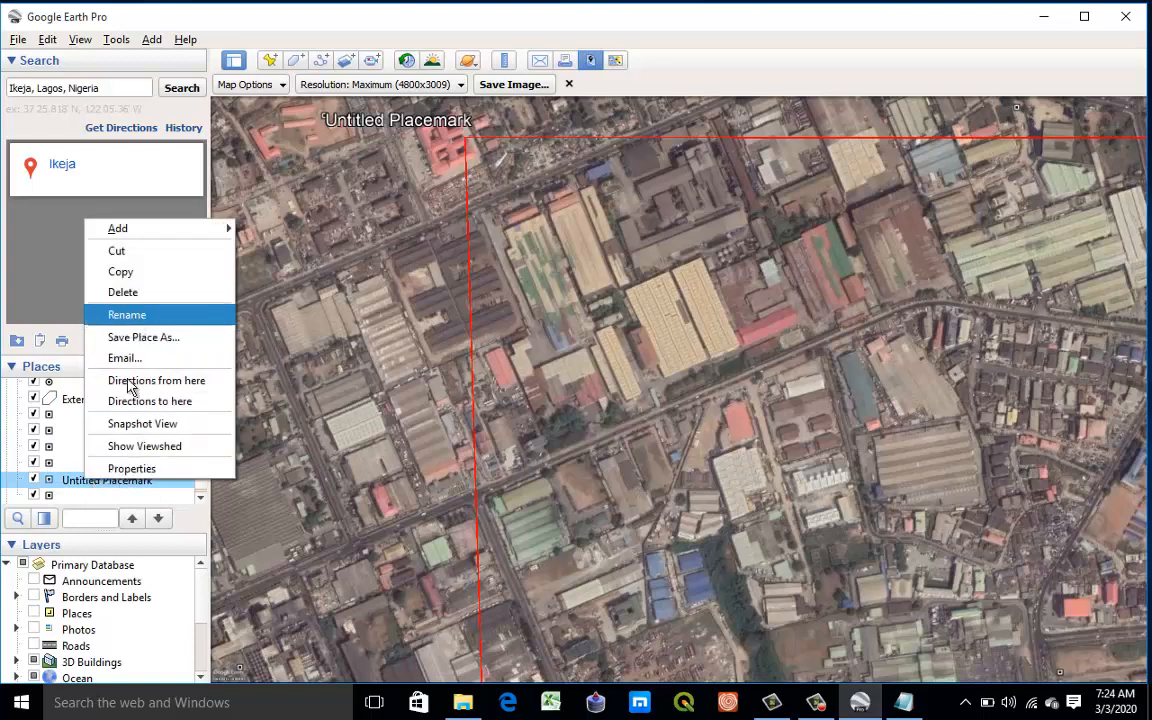
left_click(128, 467)
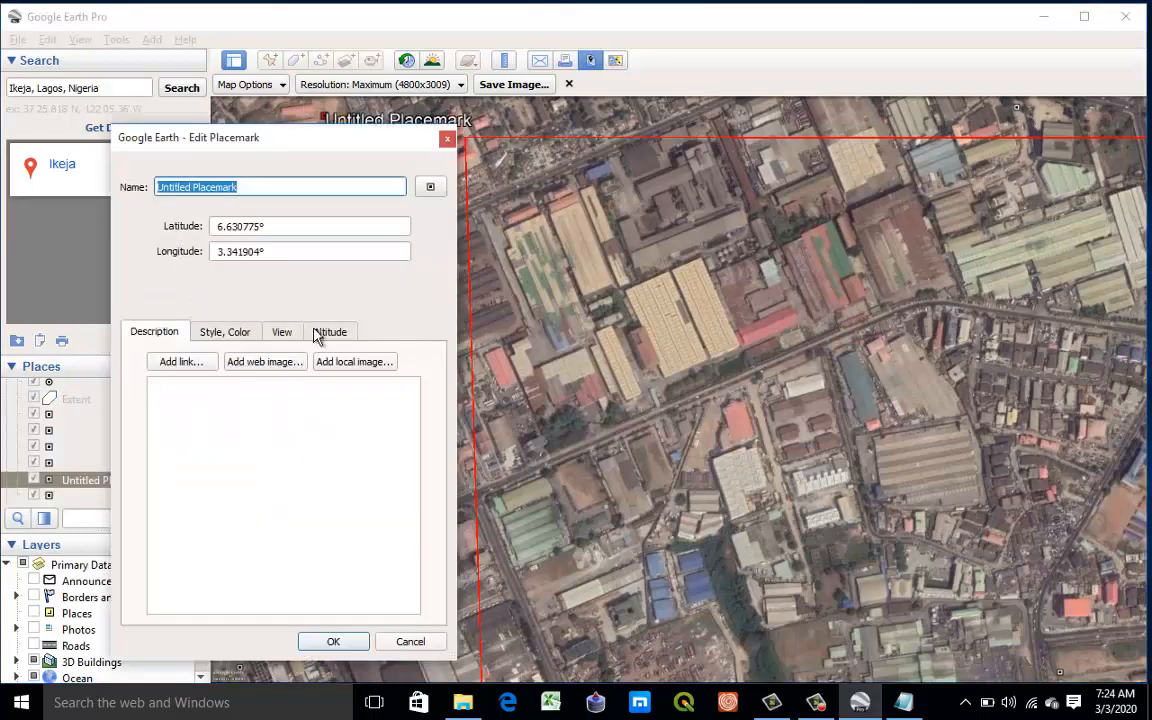
key("BackSpace")
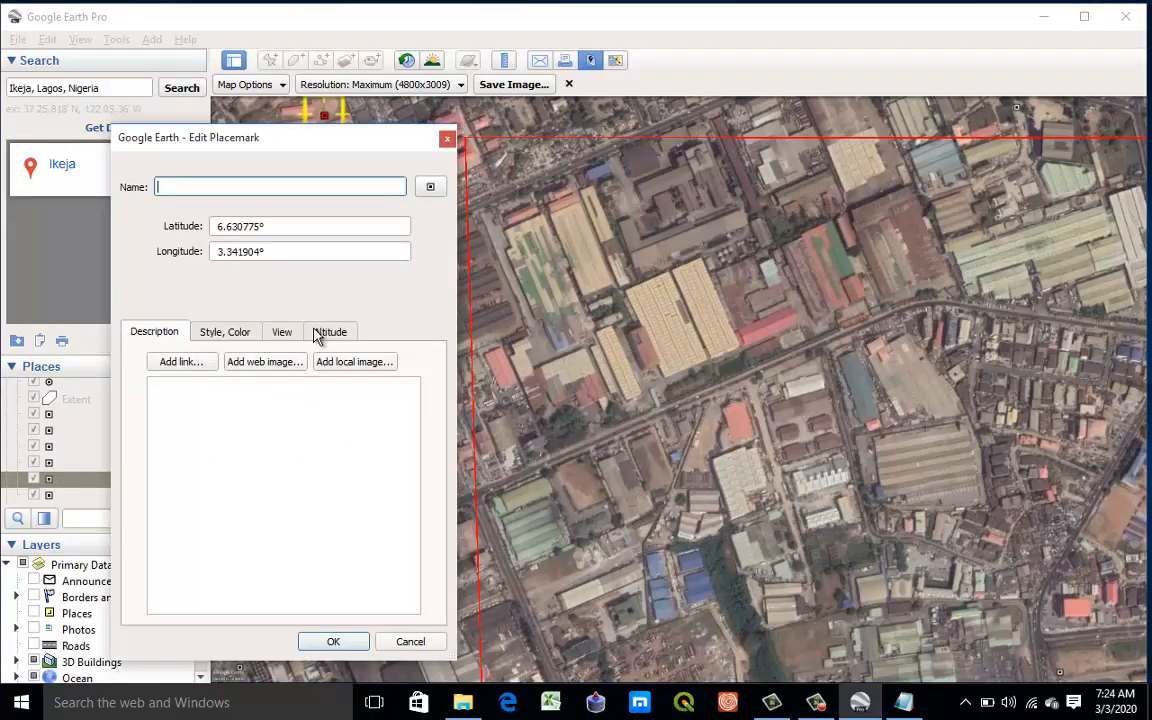
left_click(352, 645)
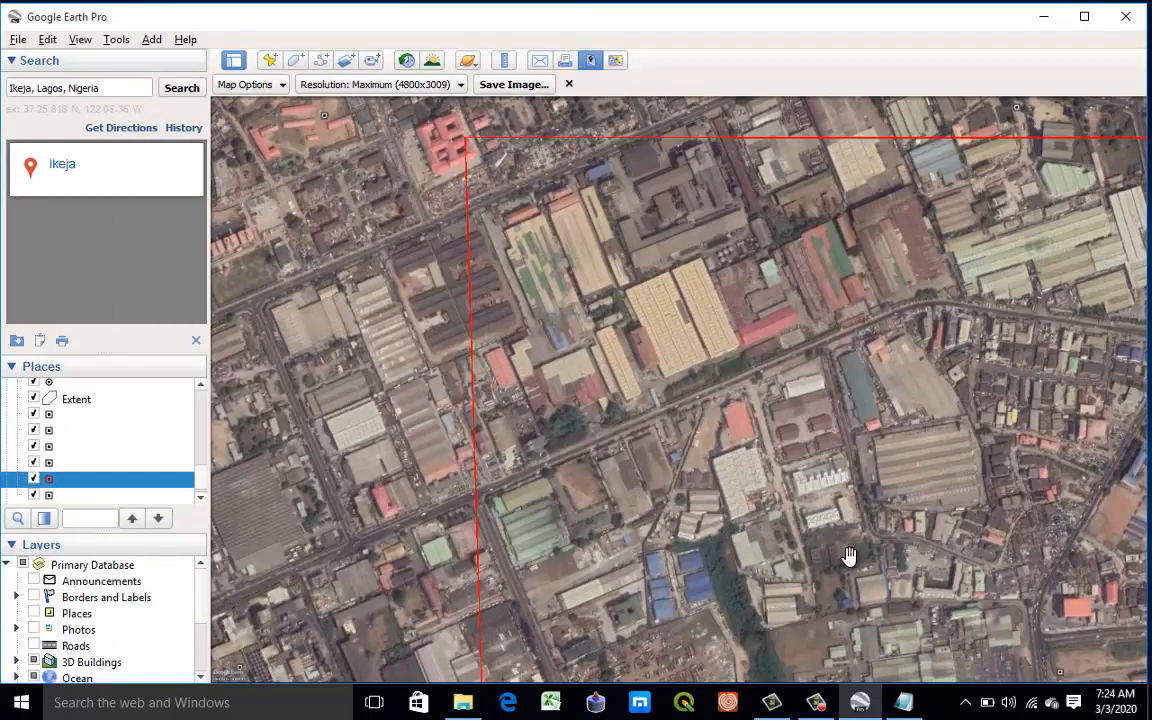
Step: In Notepad, save a copy of the Coord coordinates as a text file named 1_1 in the Imagery folder
left_click(904, 703)
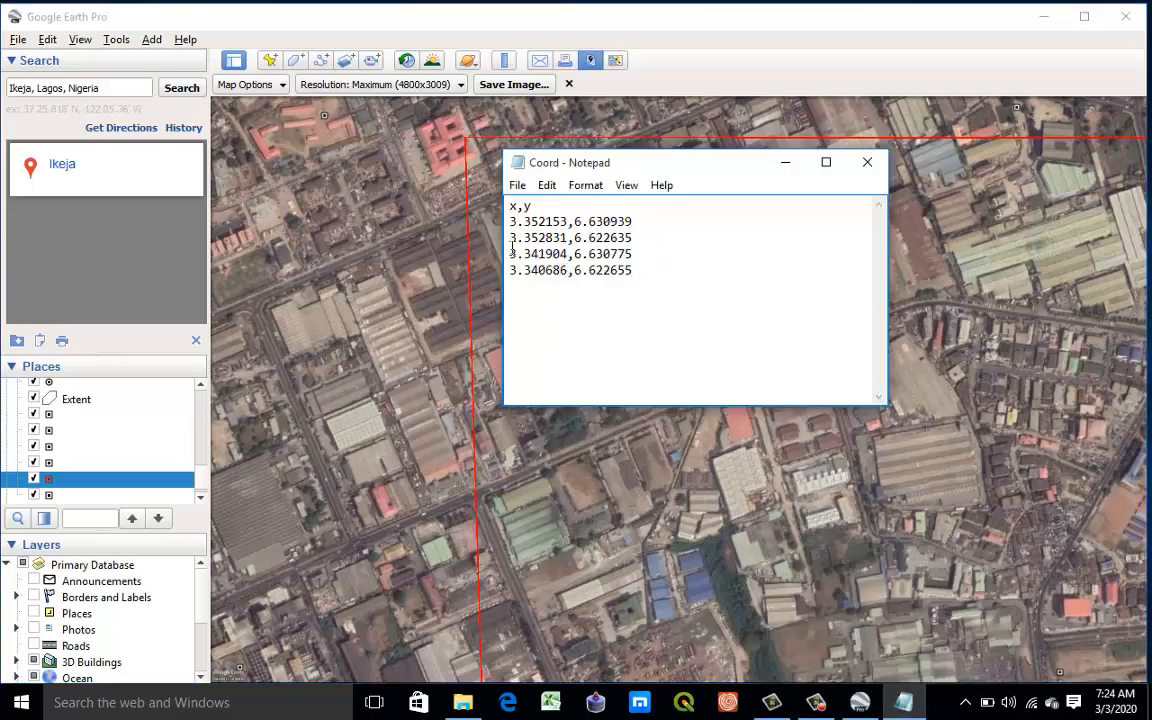
left_click(517, 185)
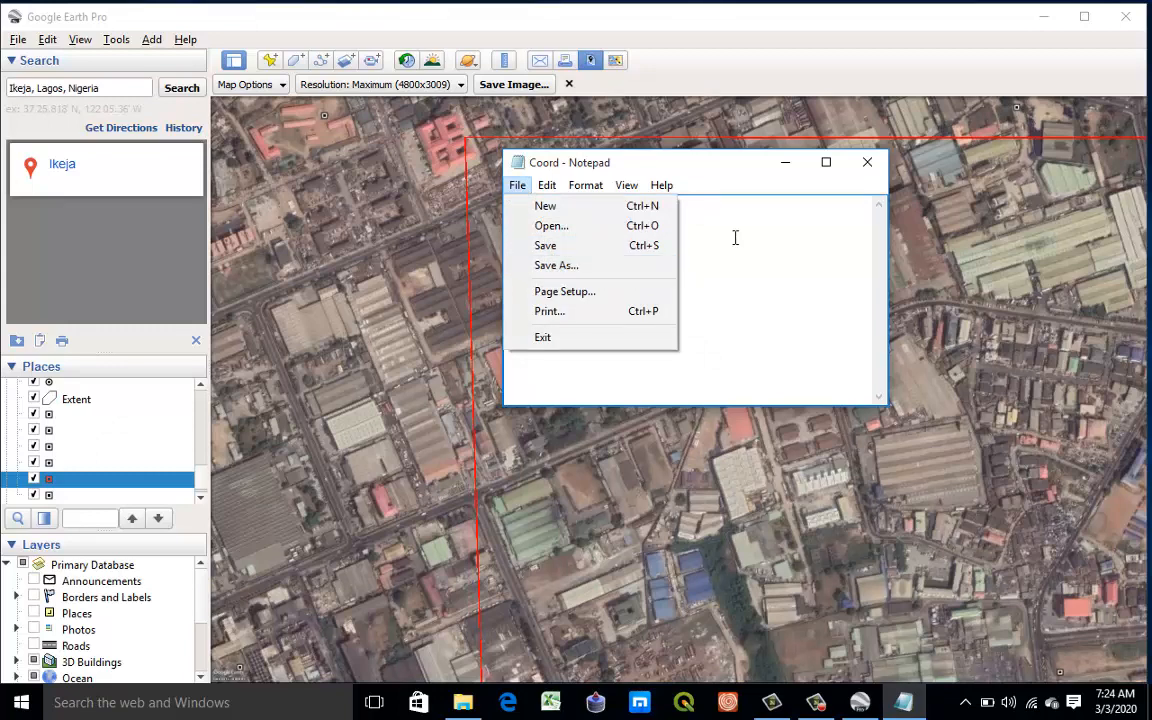
left_click(770, 242)
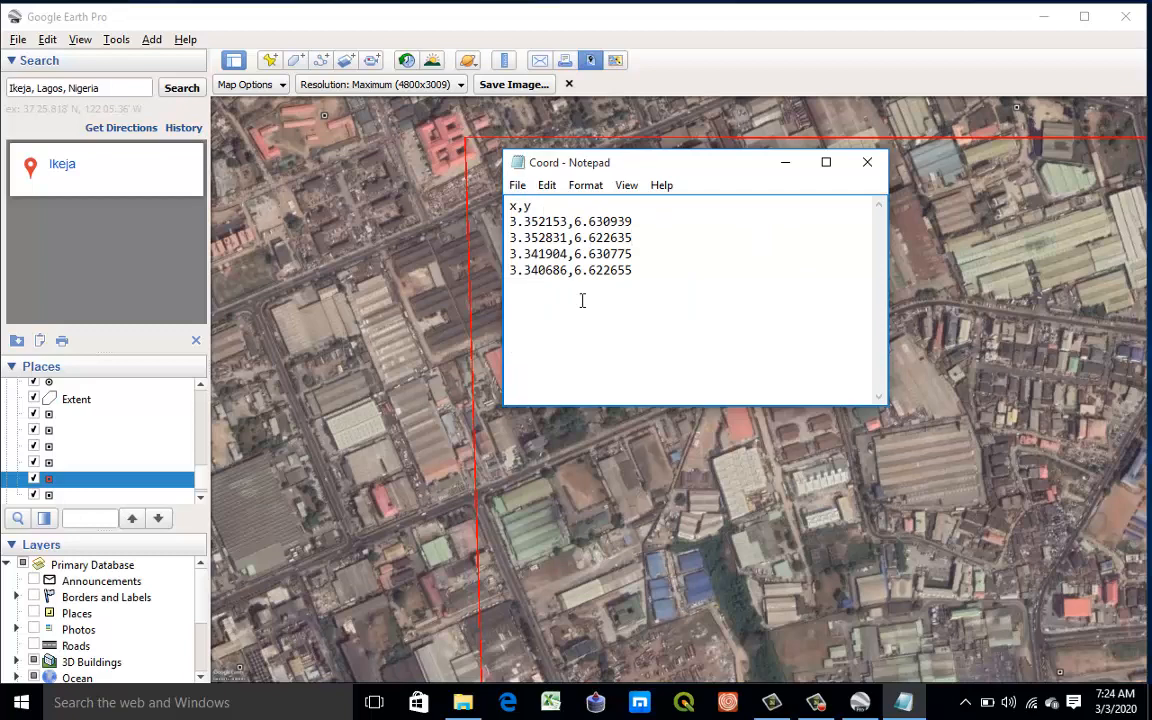
left_click(517, 185)
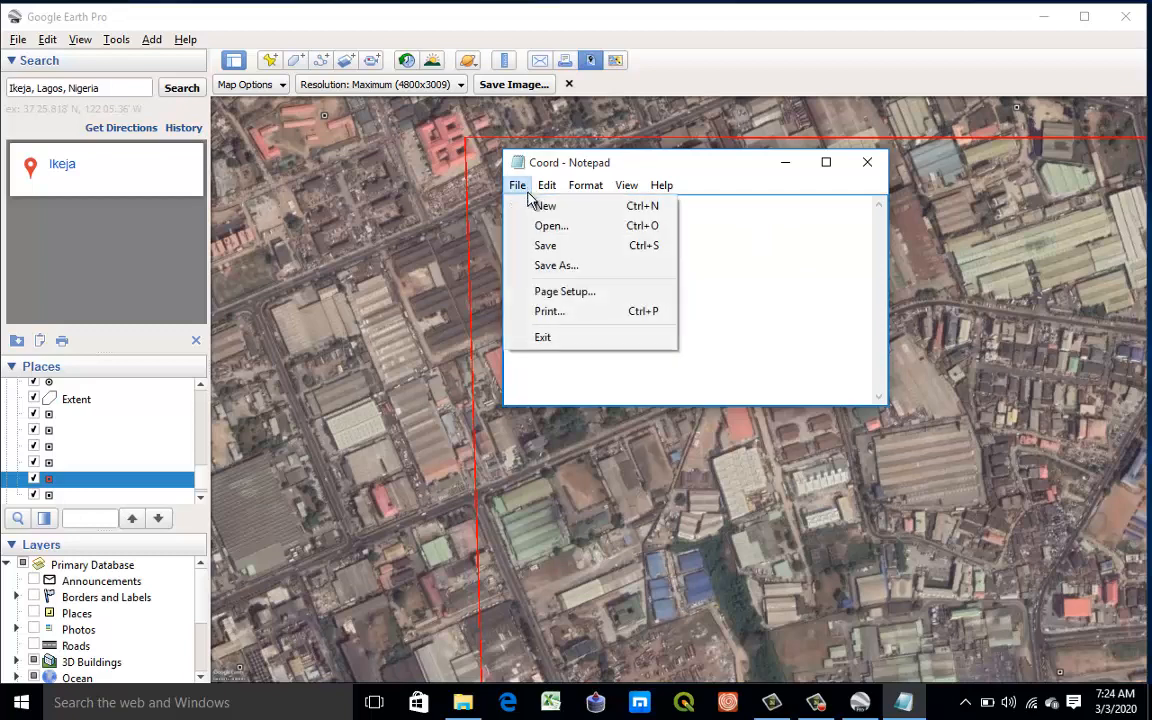
left_click(563, 267)
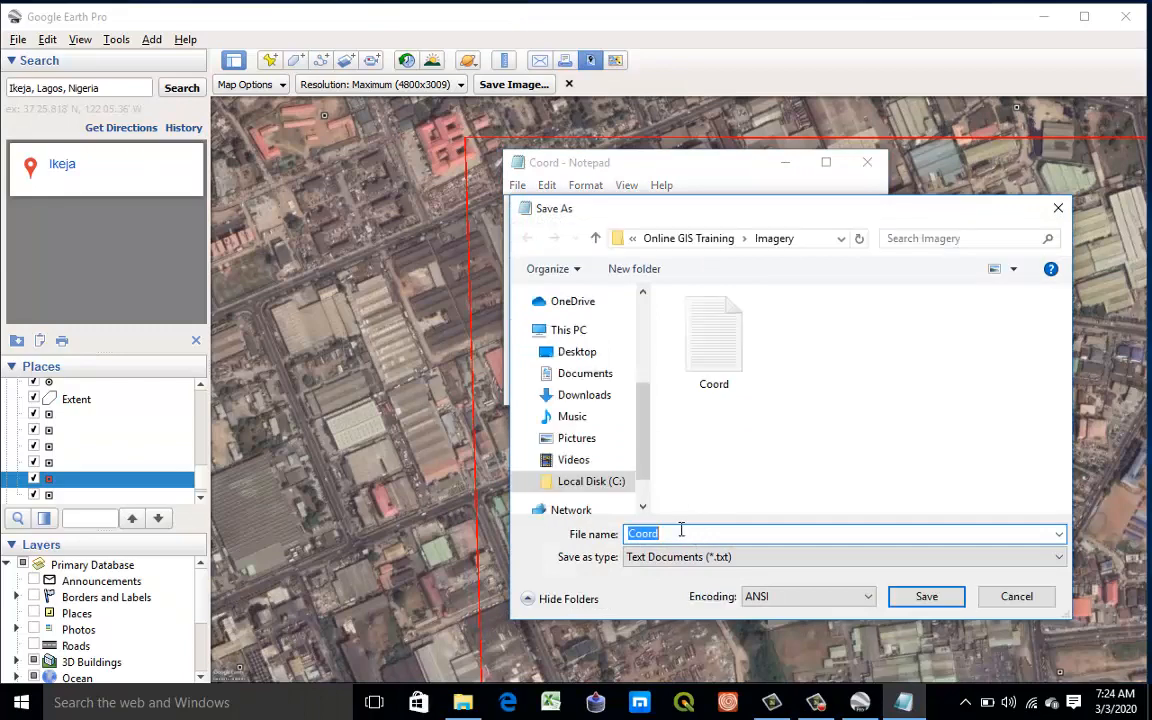
type("1")
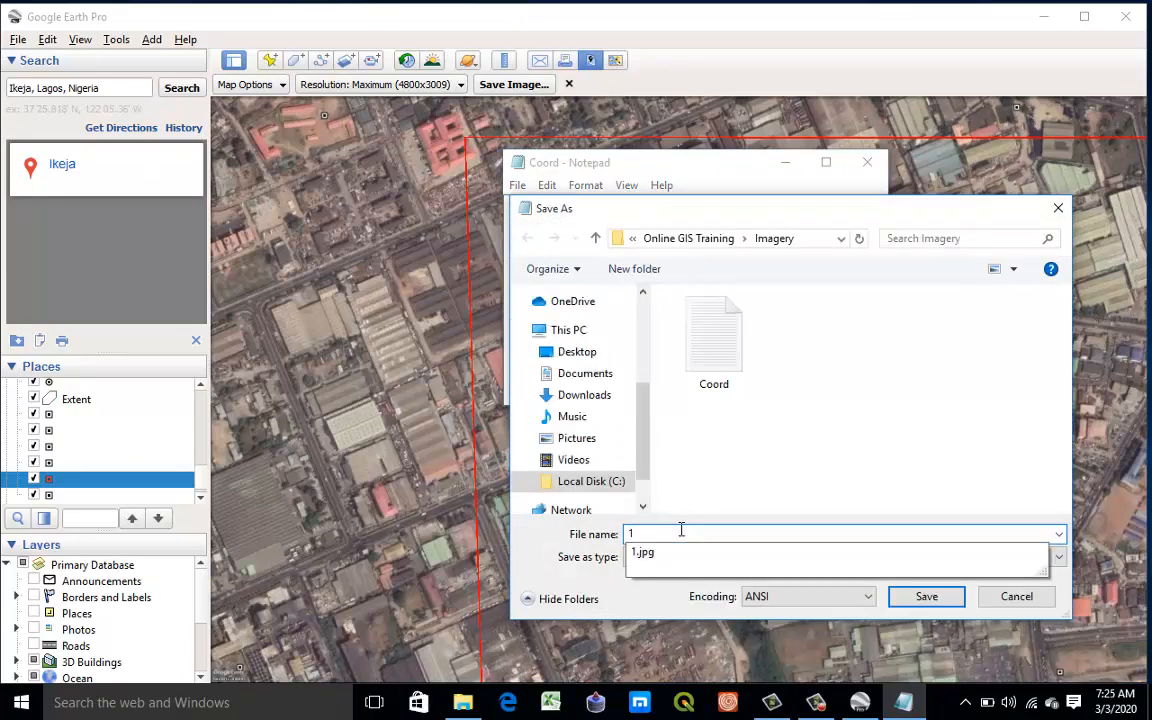
type("_1")
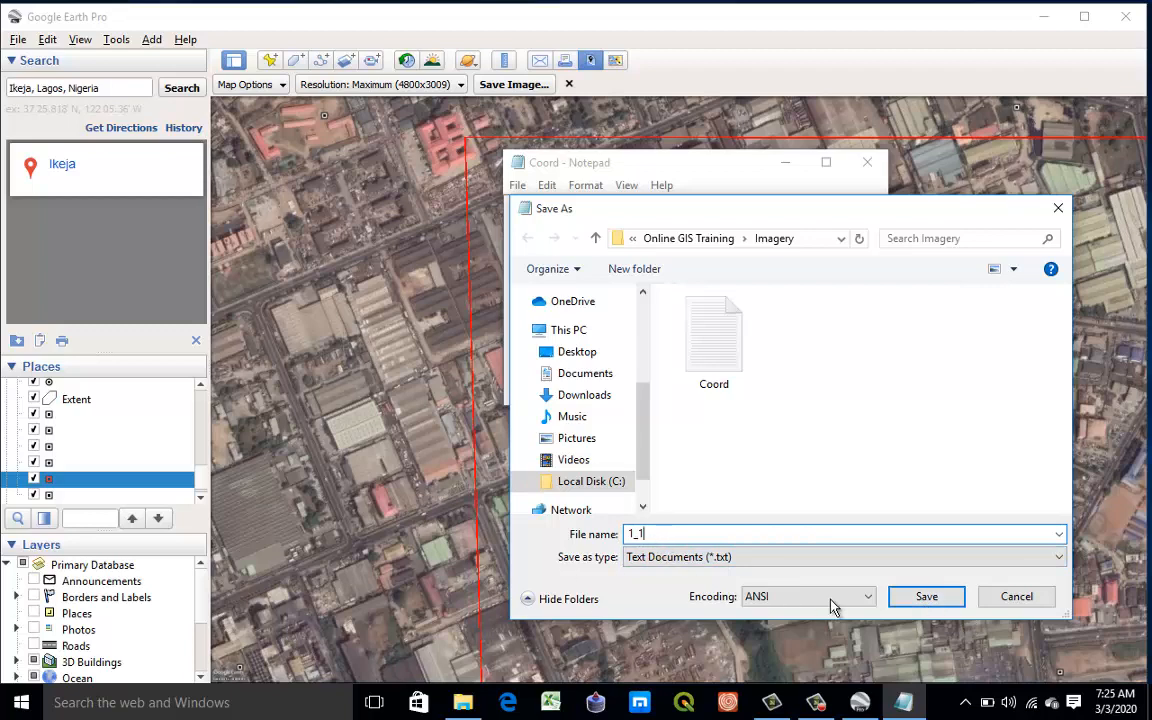
left_click(925, 596)
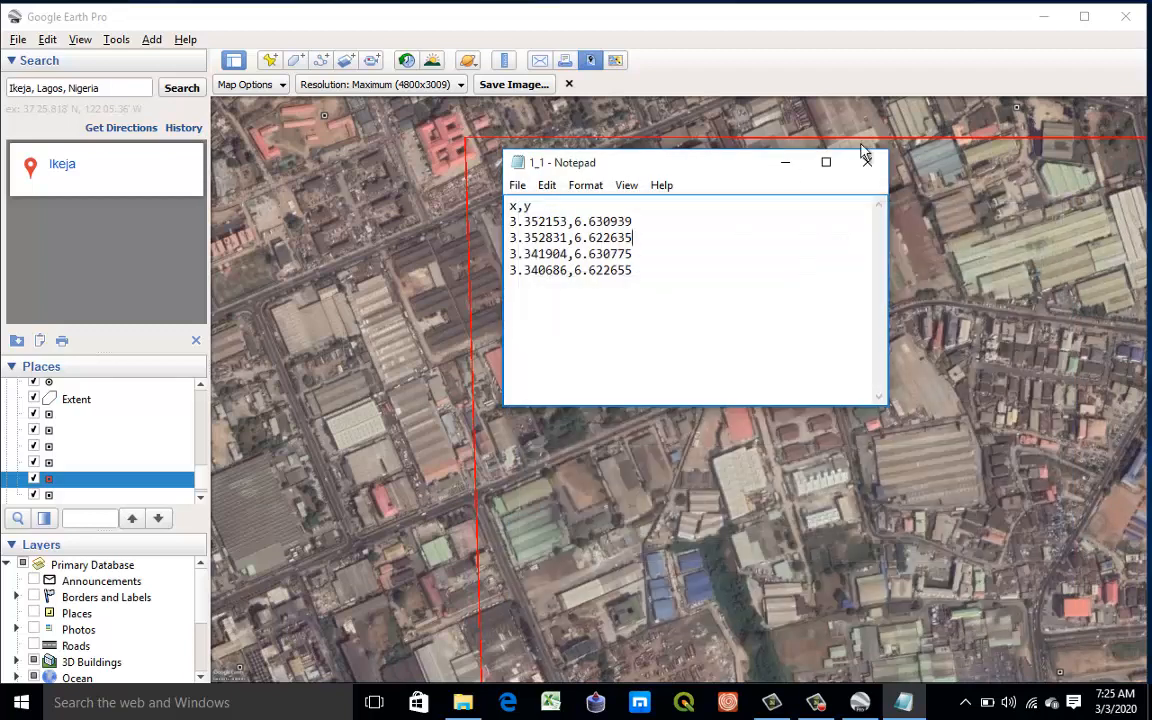
left_click(782, 164)
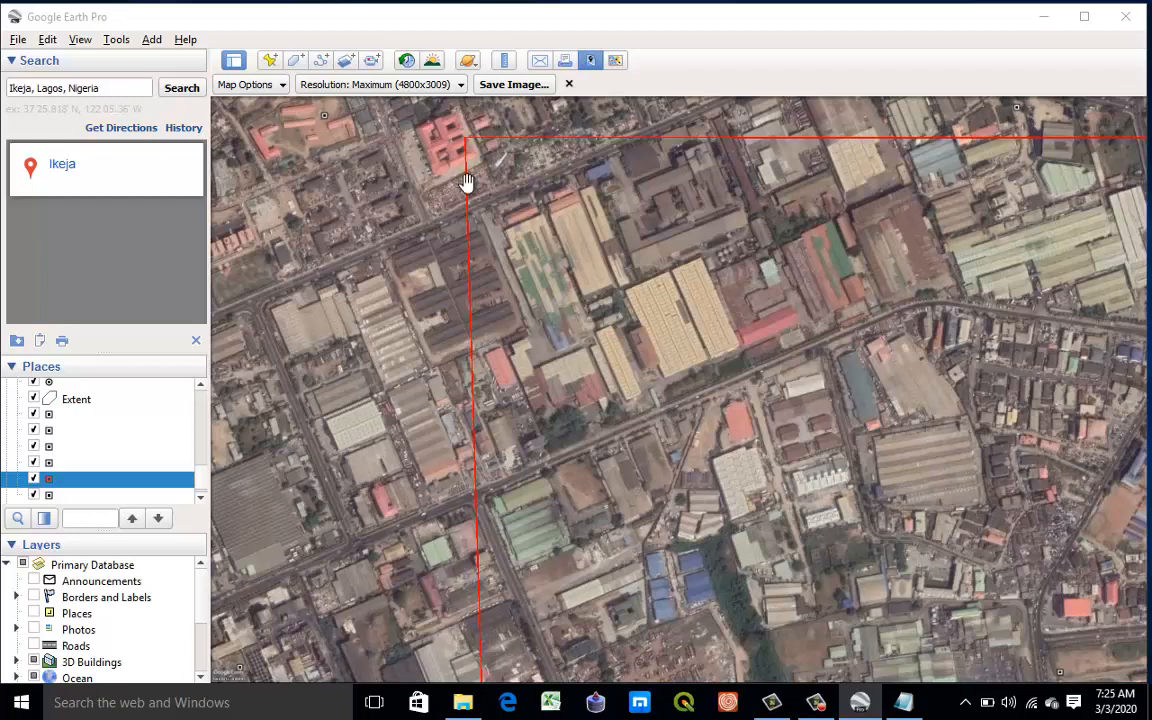
Step: Export the current Google Earth Pro map view as a JPEG image named 1_1 in the Imagery folder
left_click(500, 86)
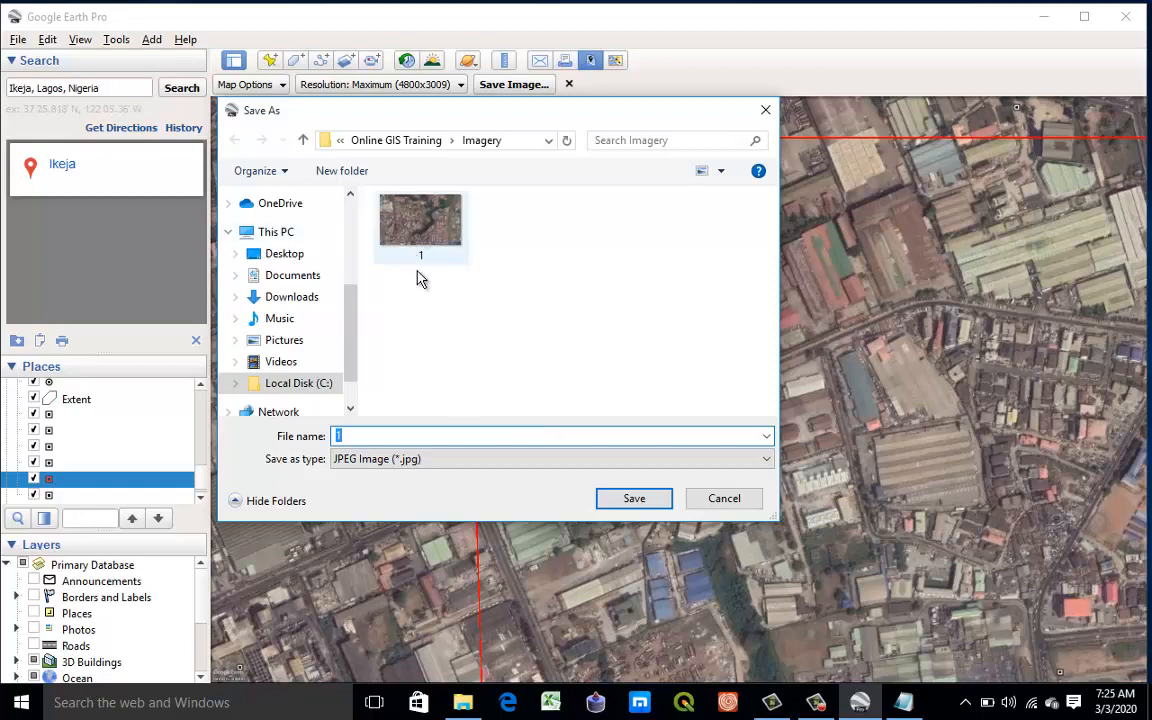
type("1")
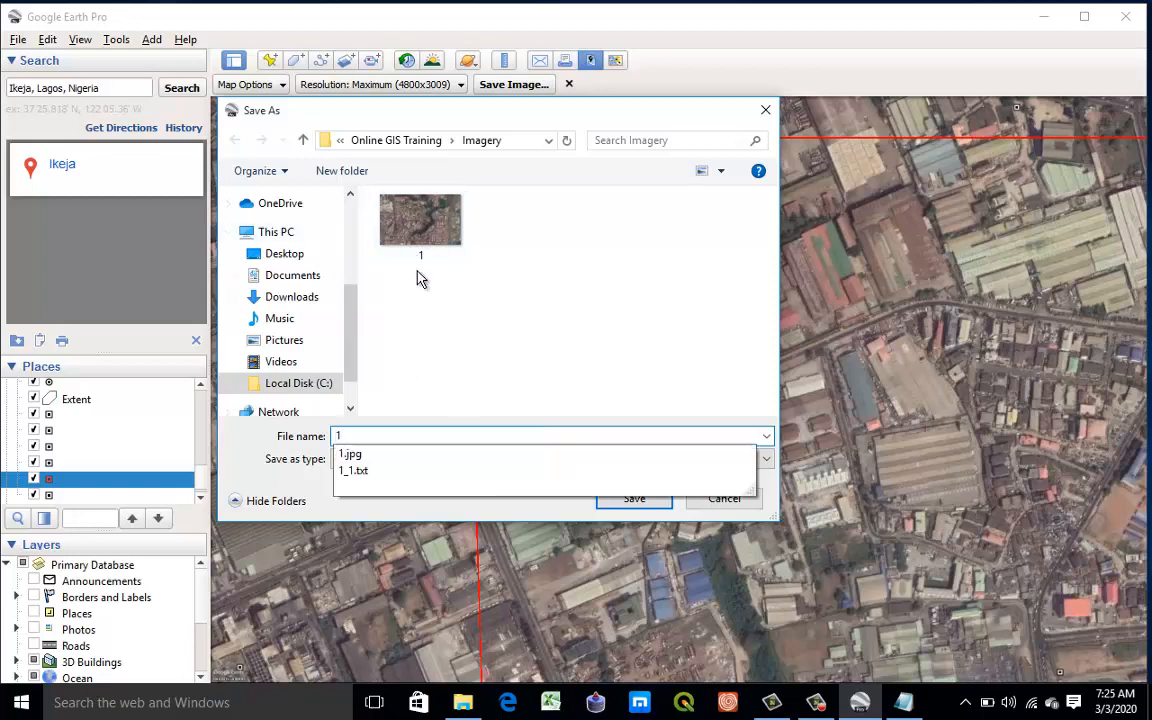
type("_1")
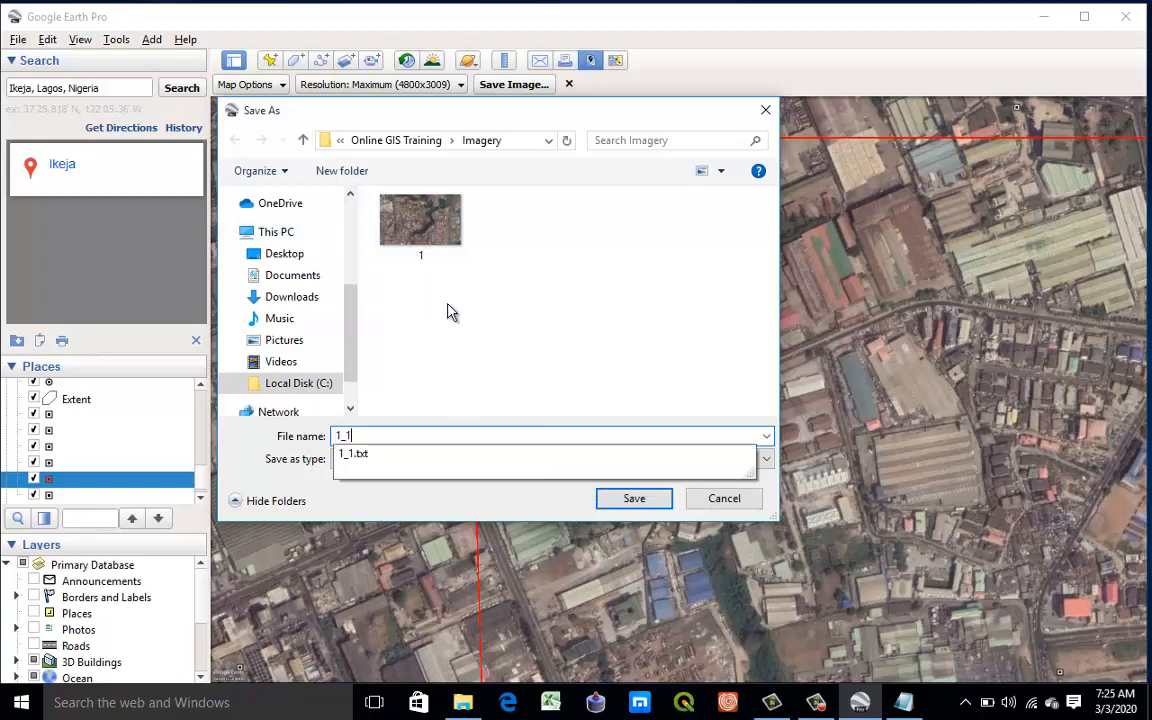
left_click(640, 504)
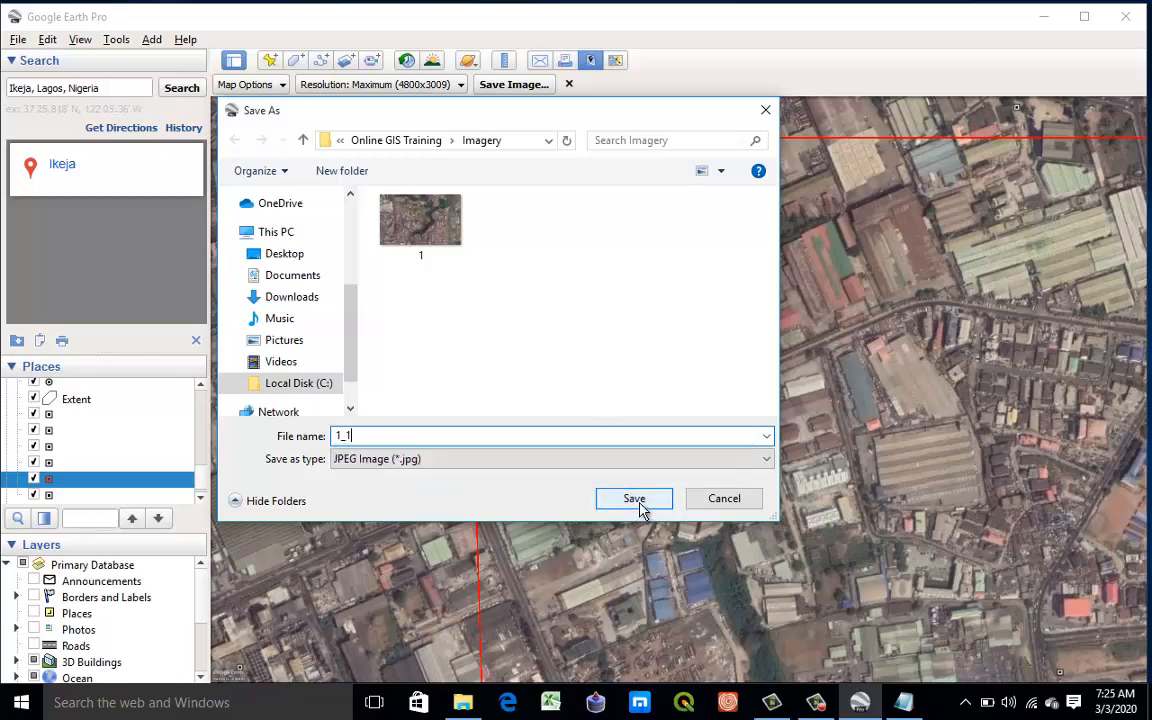
left_click(640, 504)
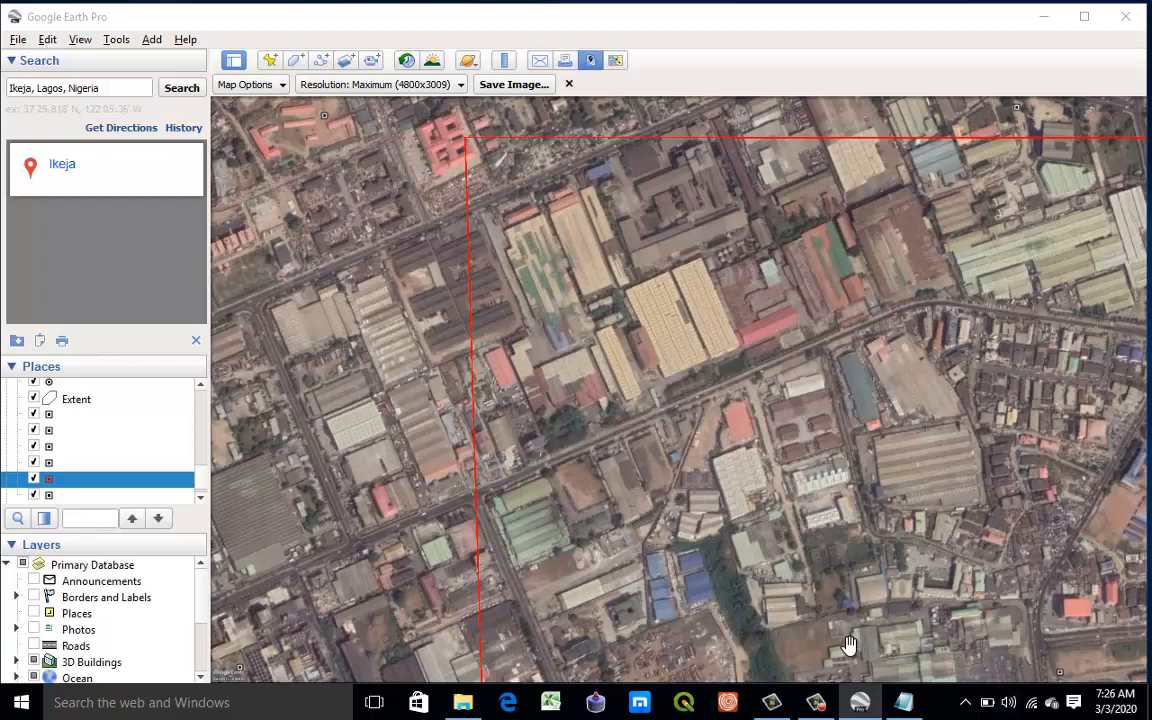
Step: Delete the two northern corner lines, 3.352153,6.630939 and 3.341904,6.630775, from the 1_1 file in Notepad for the next tile south
left_click_drag(849, 643, 879, 646)
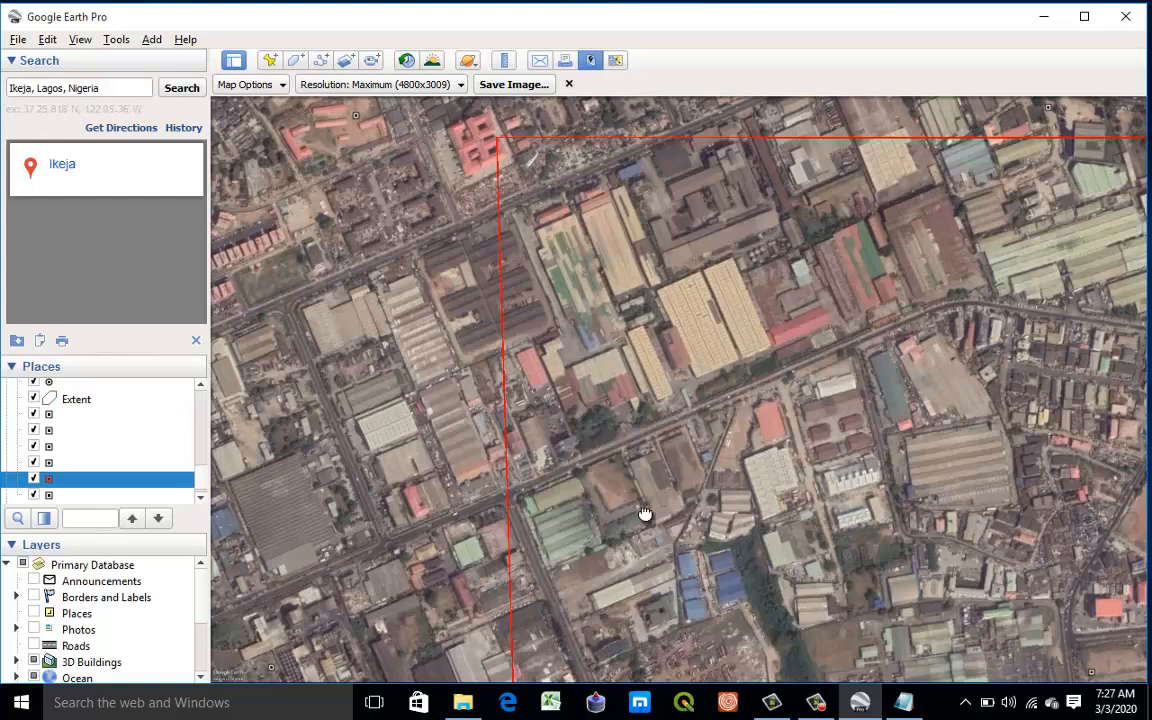
left_click_drag(645, 514, 637, 113)
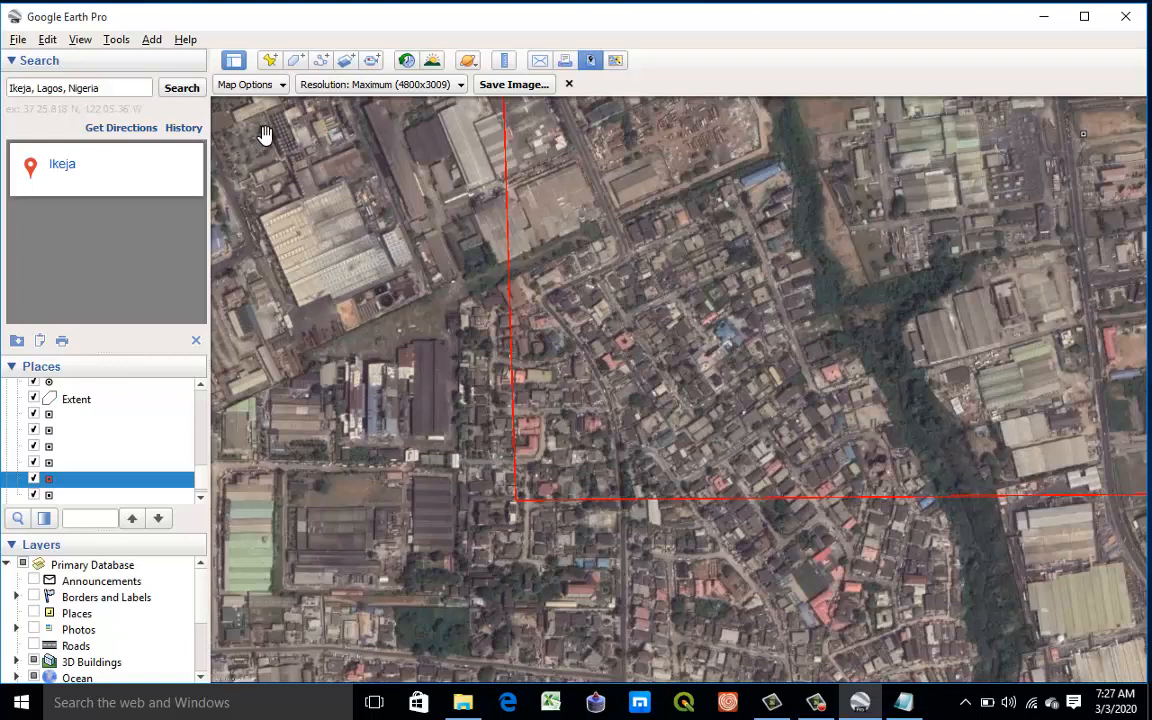
left_click(903, 706)
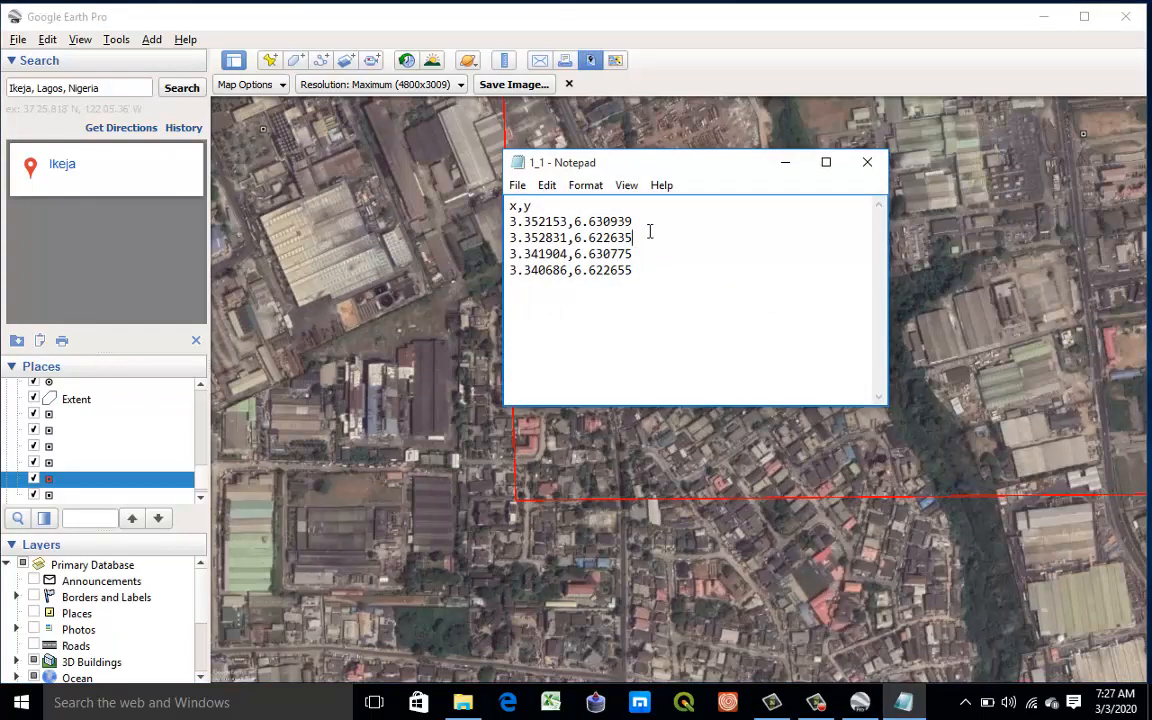
left_click_drag(645, 223, 510, 222)
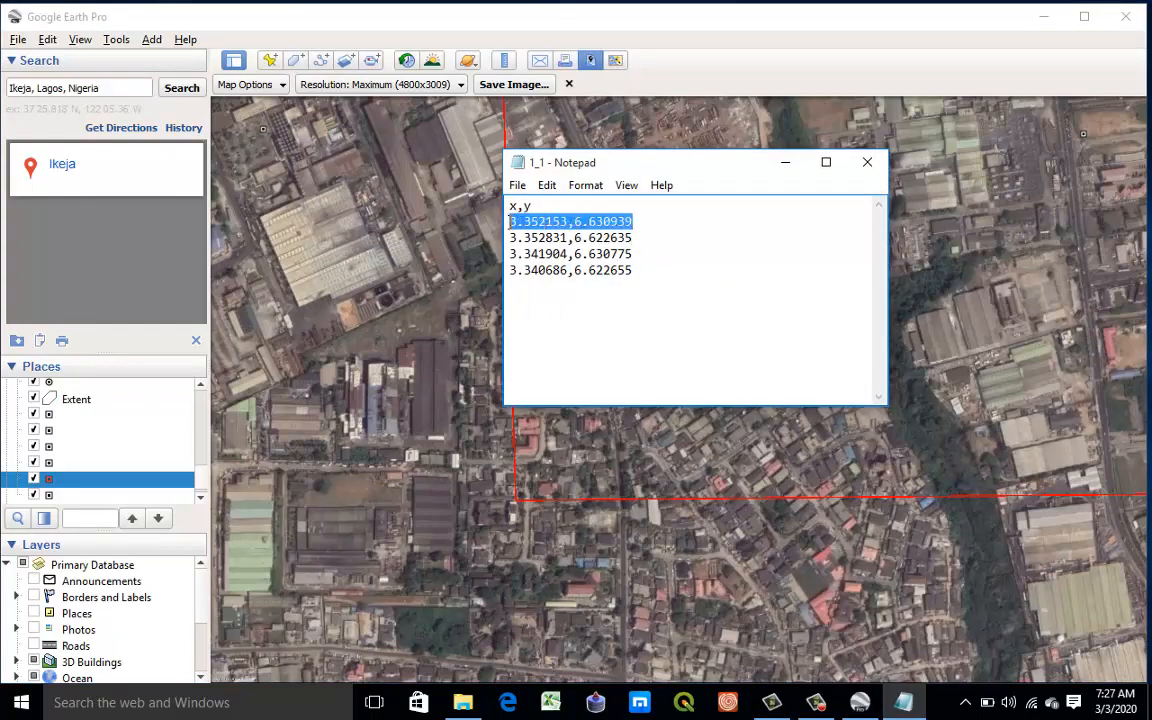
key("Delete")
key("Delete")
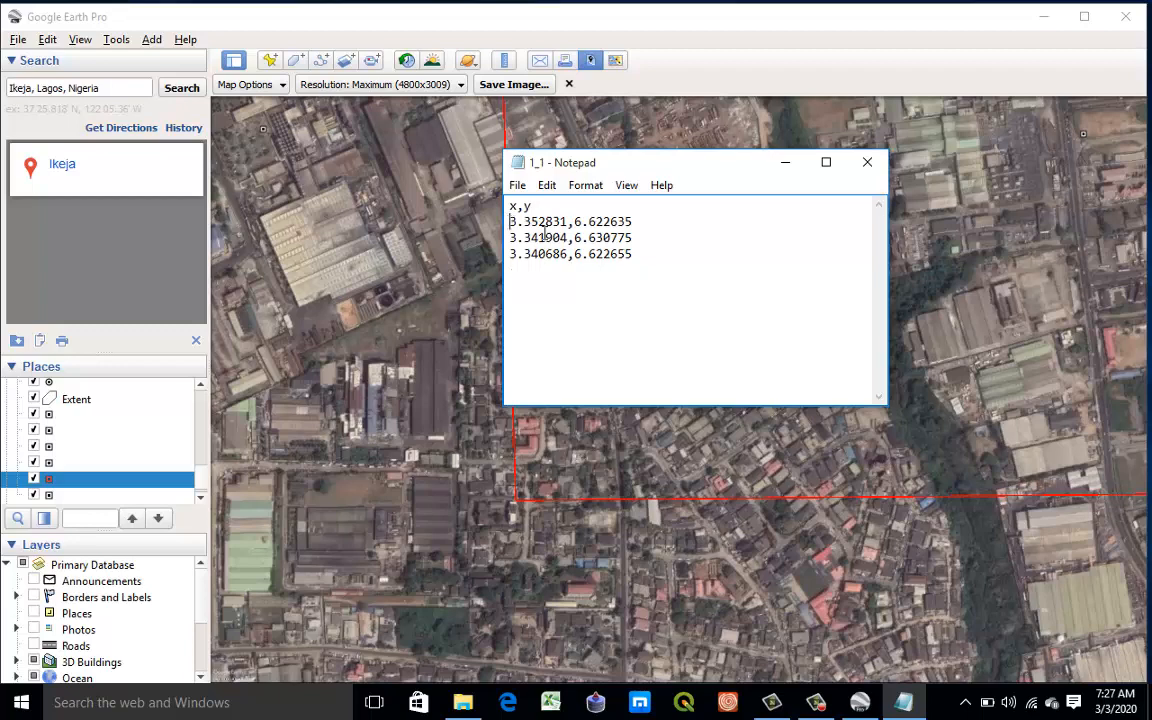
left_click_drag(645, 239, 507, 236)
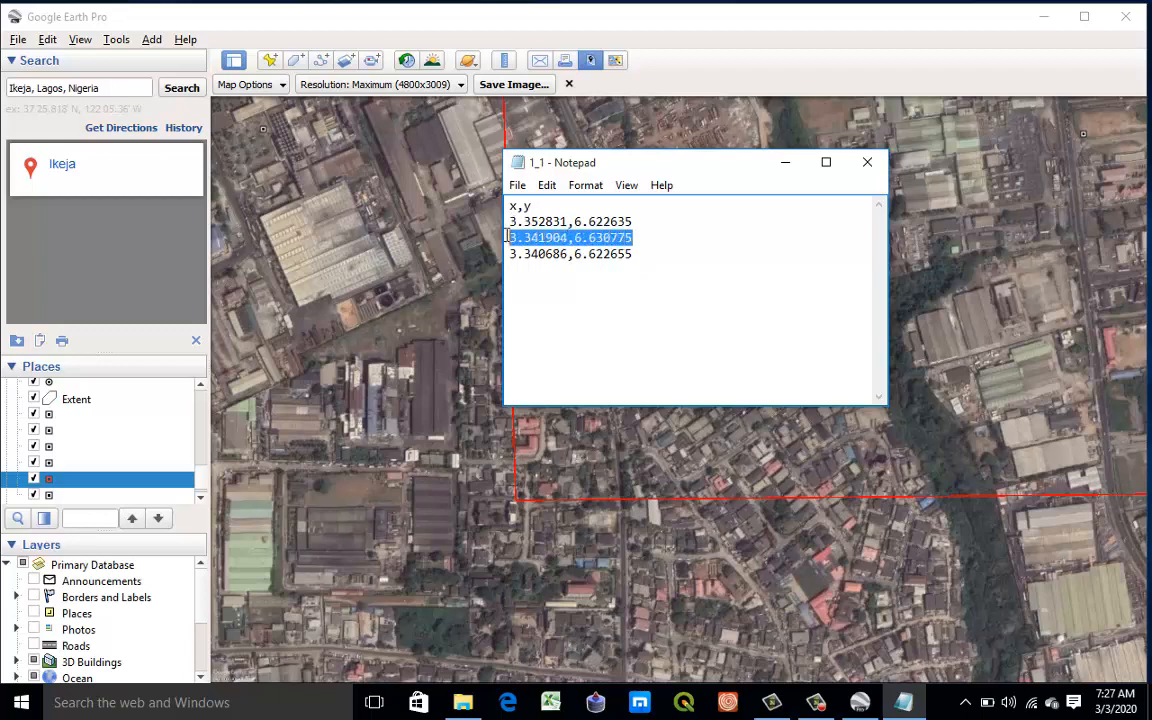
key("Delete")
key("Delete")
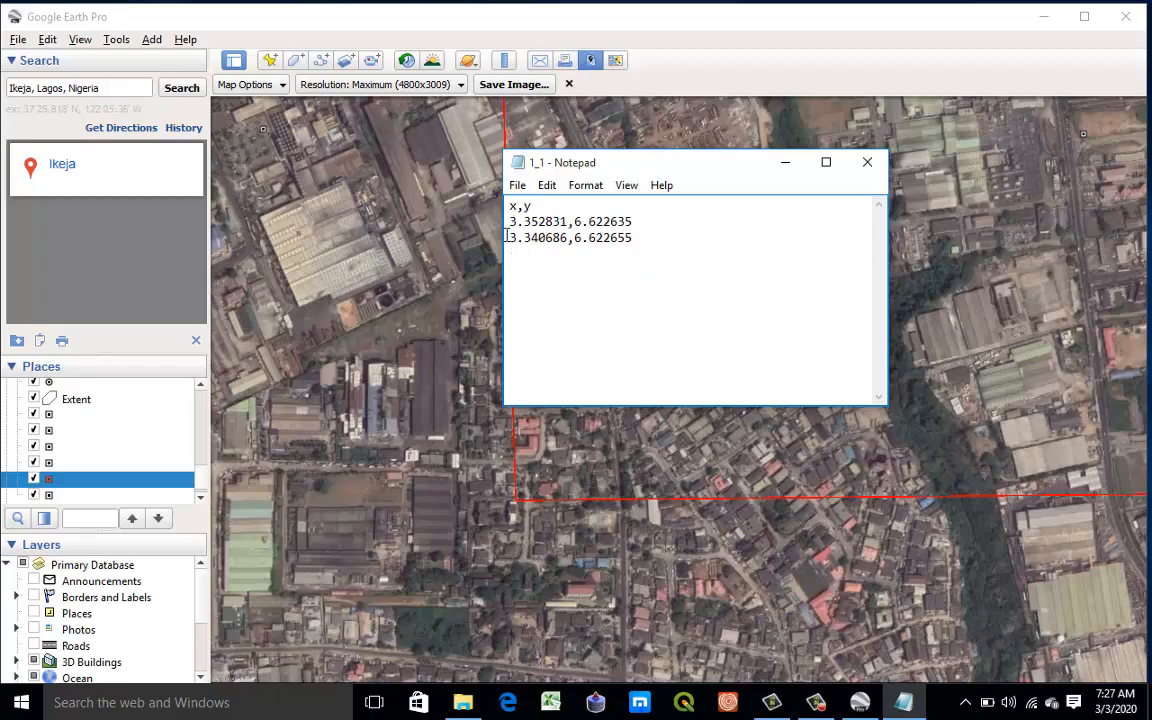
left_click(635, 244)
Step: Add an unnamed placemark in Google Earth Pro near the extent's southern boundary, at about latitude 6.617411 and longitude 3.352488
left_click(1088, 128)
left_click_drag(1088, 128, 1101, 643)
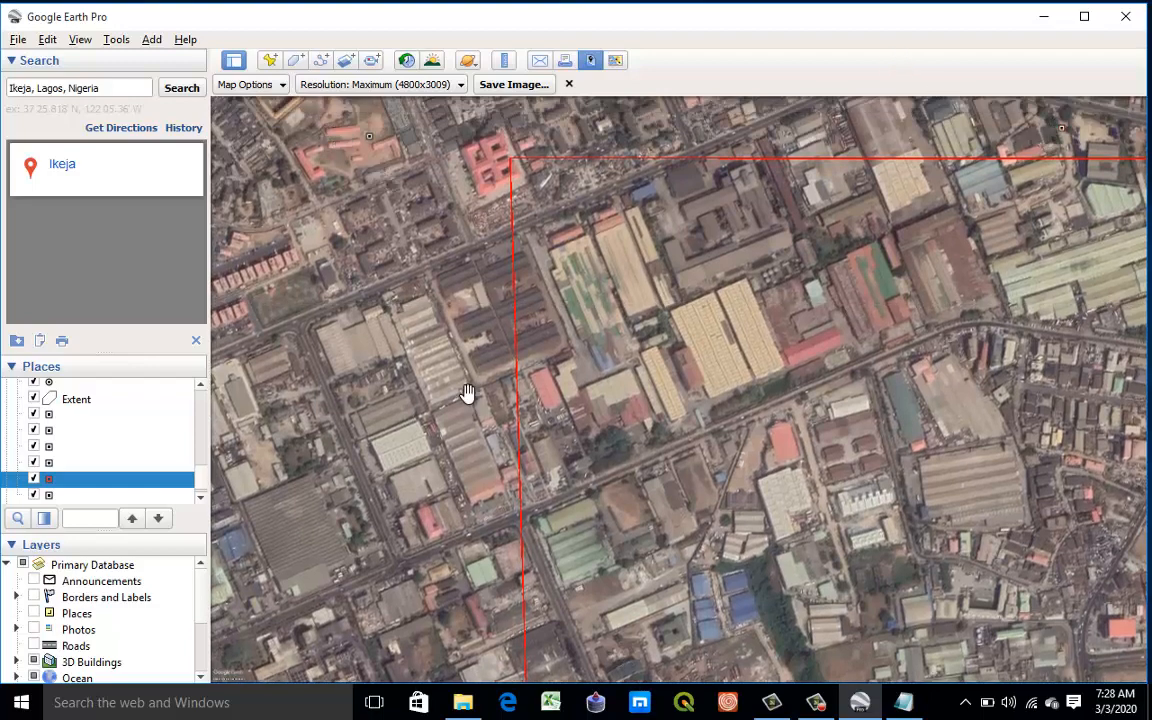
left_click_drag(463, 430, 525, 221)
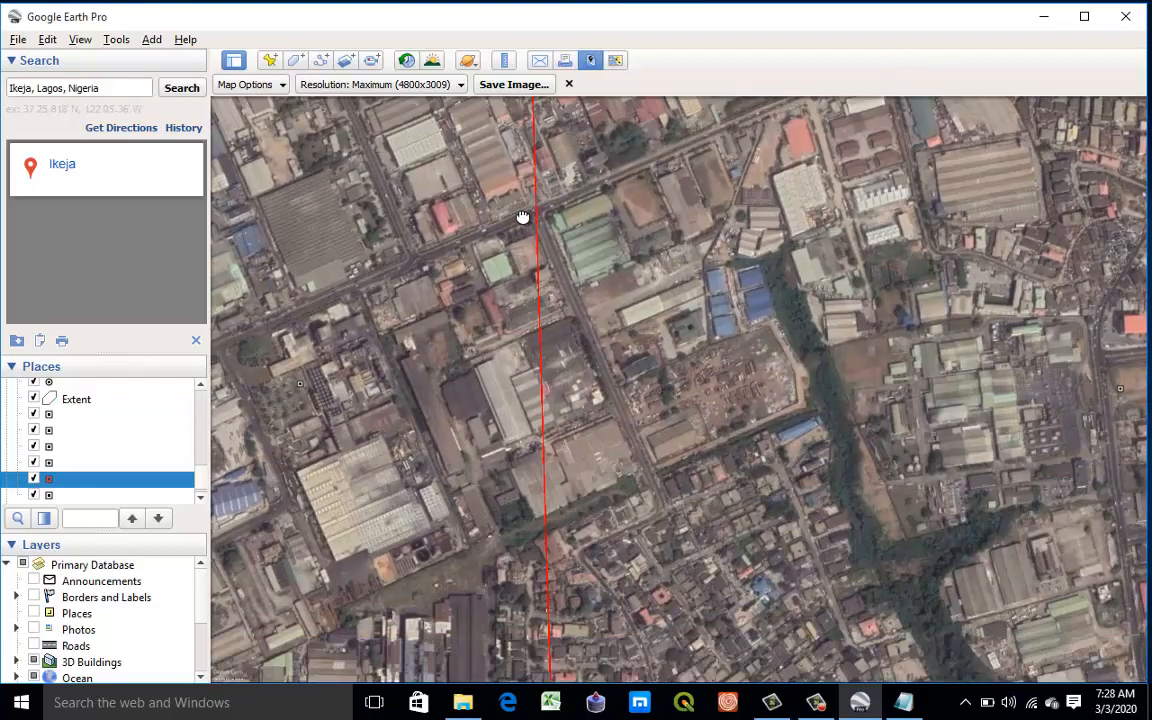
left_click_drag(525, 424, 520, 256)
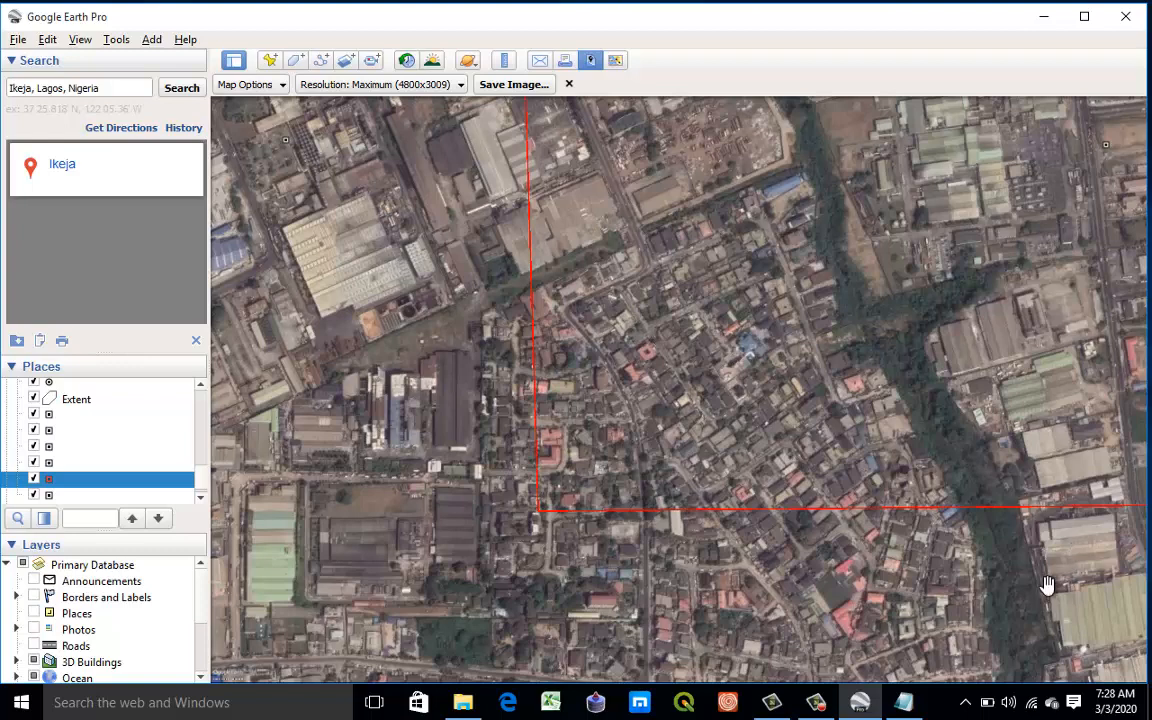
left_click(269, 60)
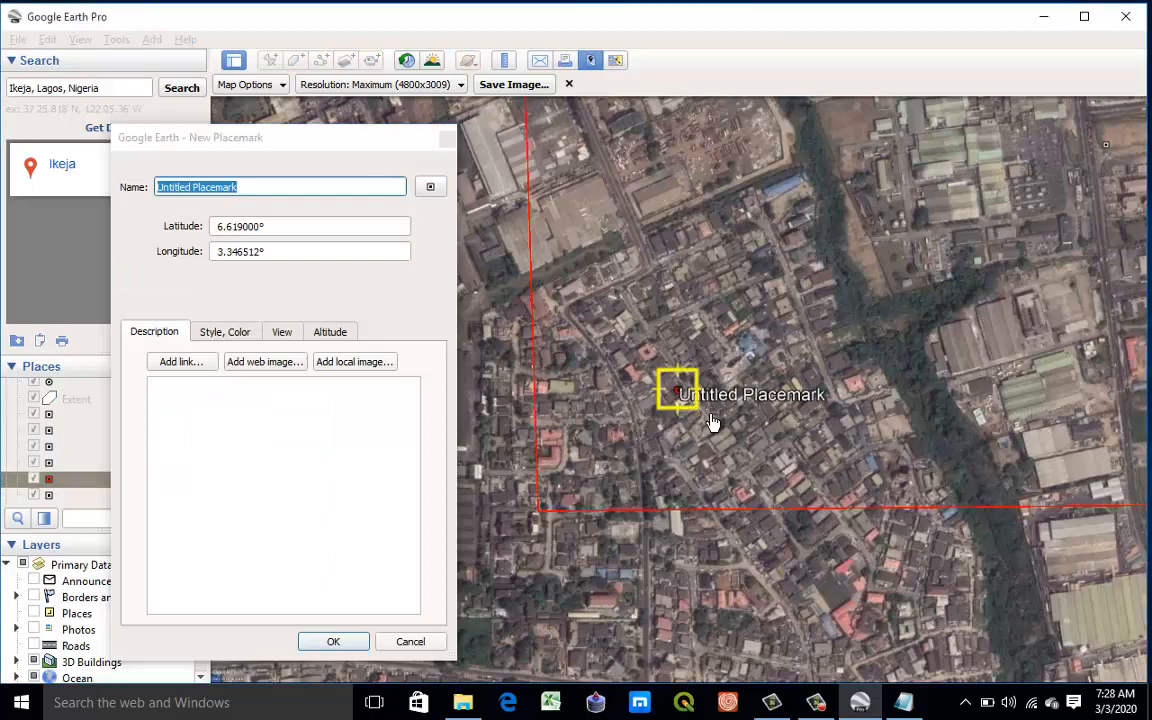
left_click_drag(712, 419, 1097, 511)
left_click(303, 314)
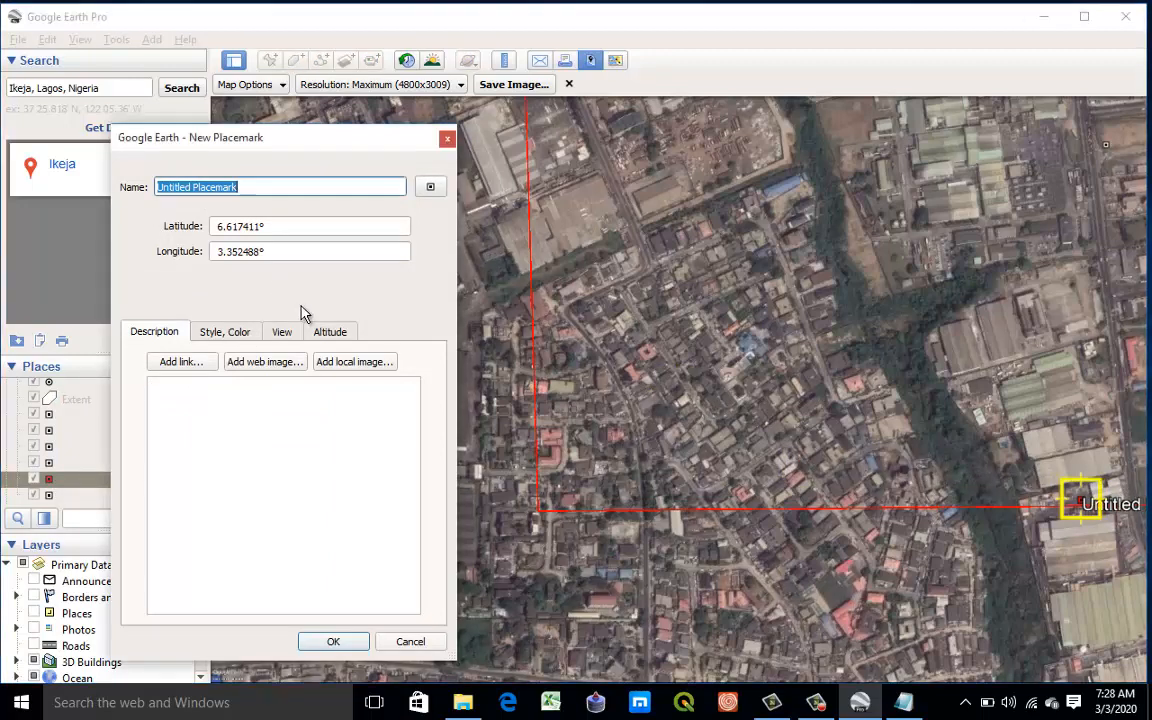
key("BackSpace")
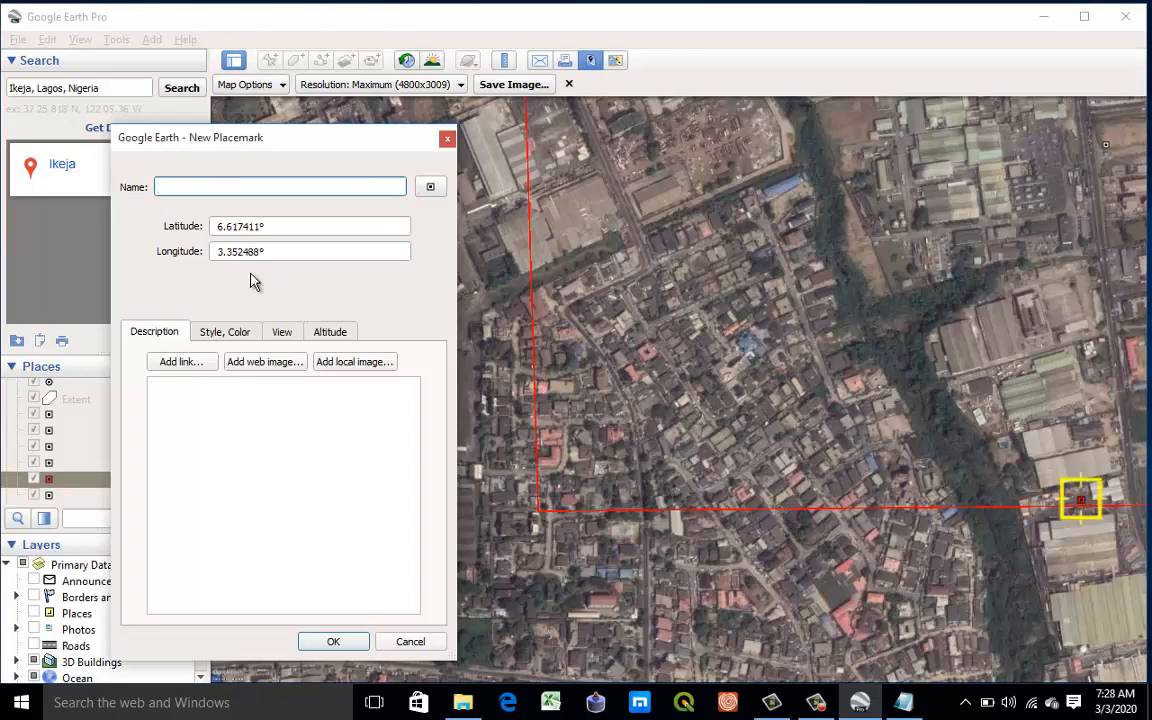
Step: Copy the new placemark's longitude, 3.352488, onto a third coordinate line of the 1_1 file in Notepad, followed by a comma
left_click_drag(259, 251, 226, 251)
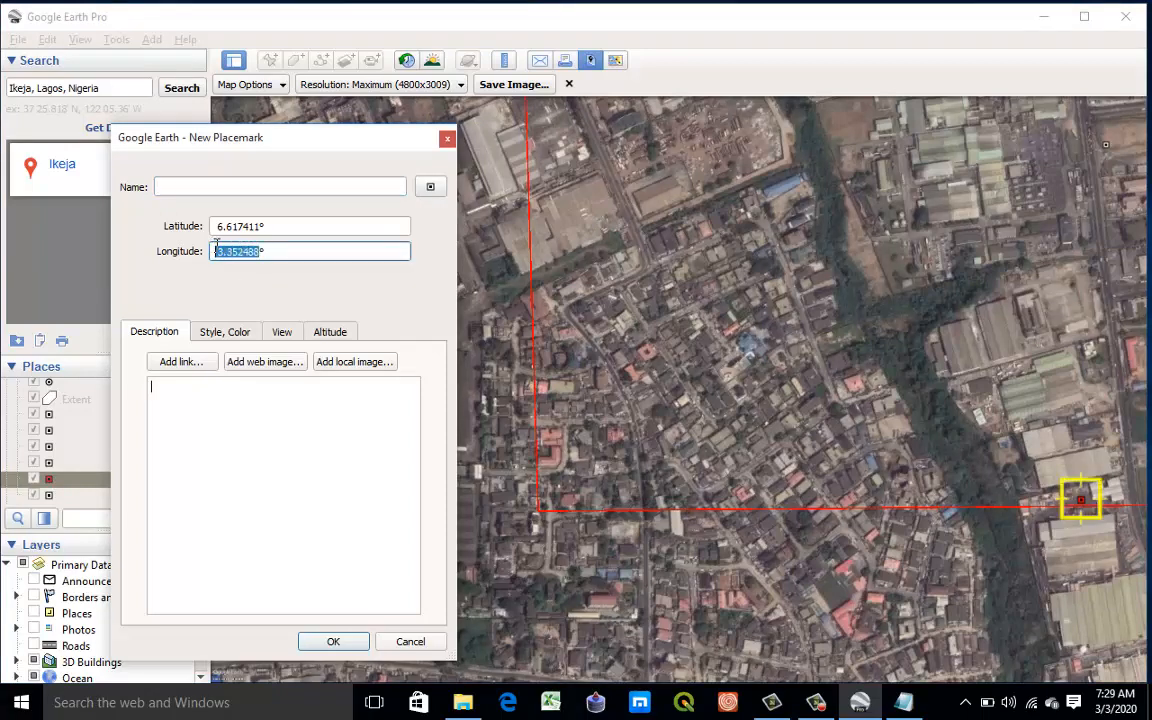
right_click(222, 251)
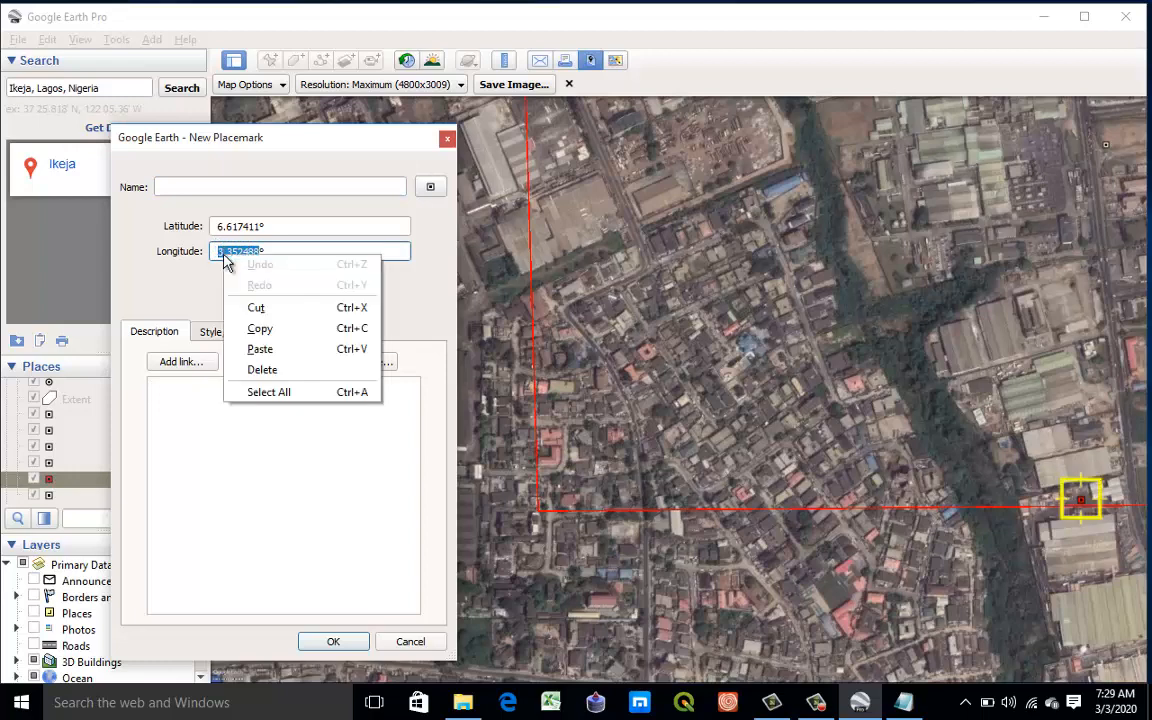
left_click(257, 326)
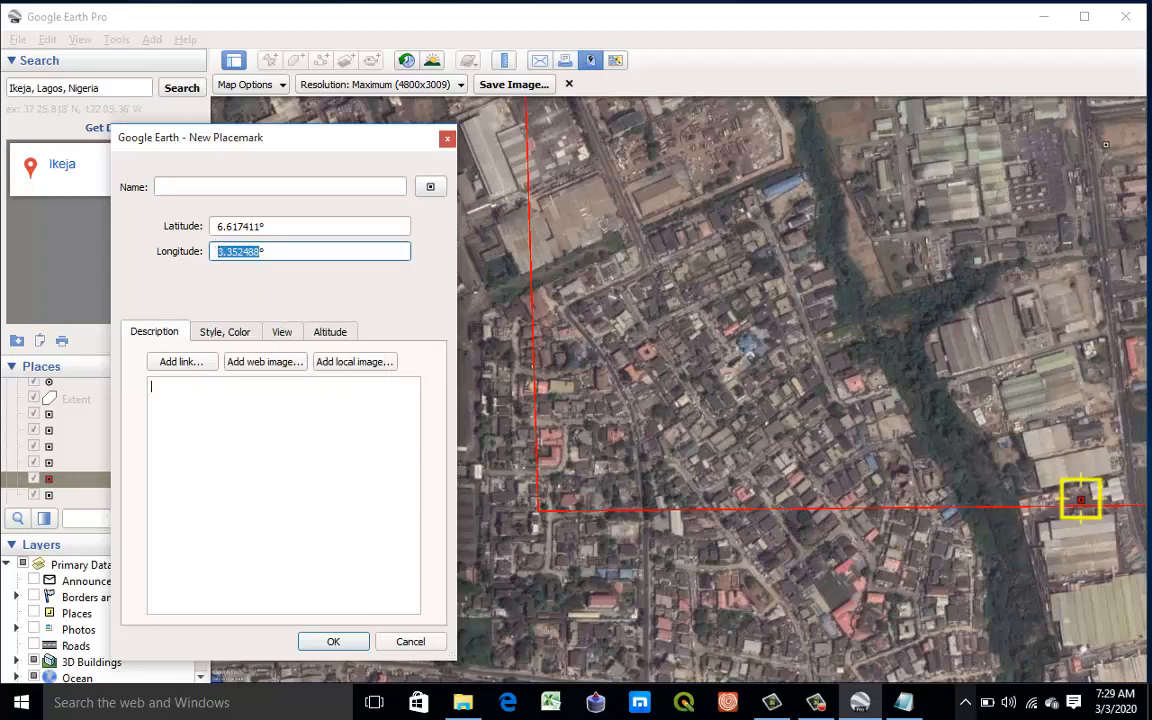
left_click(908, 705)
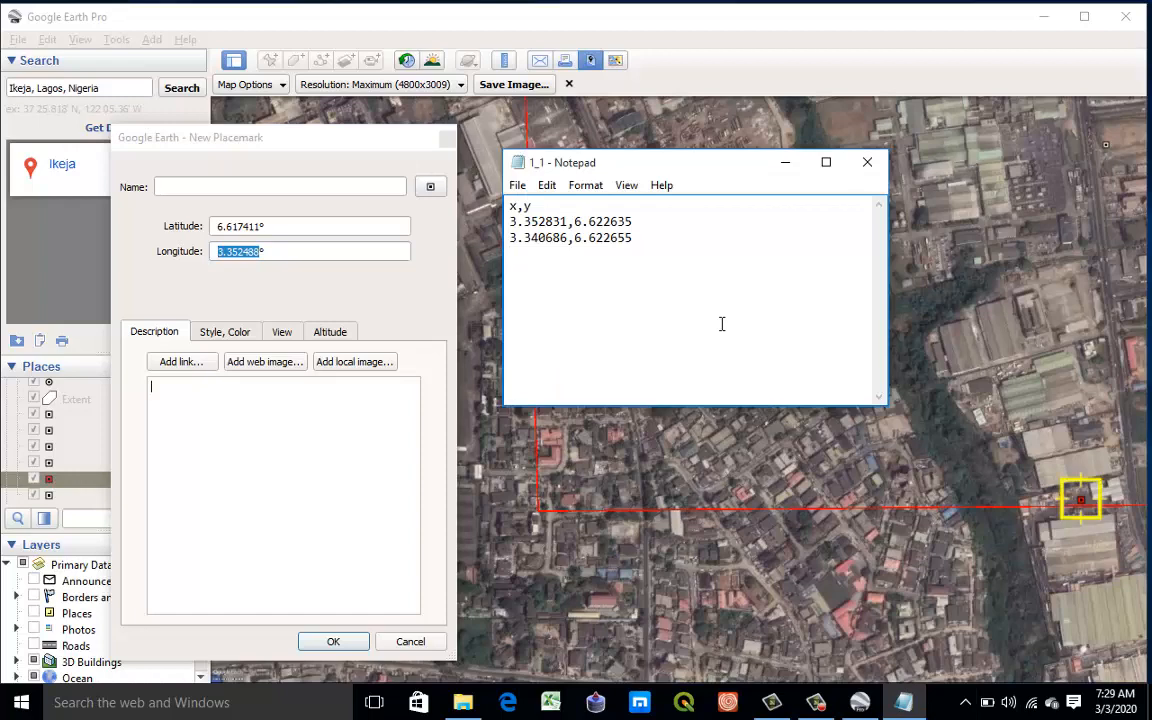
key("ctrl+v")
type(",")
Step: Complete the 1_1 file's third coordinate line with the placemark's latitude, 6.617411, and save the placemark in Google Earth Pro
left_click(262, 226)
left_click_drag(262, 226, 216, 227)
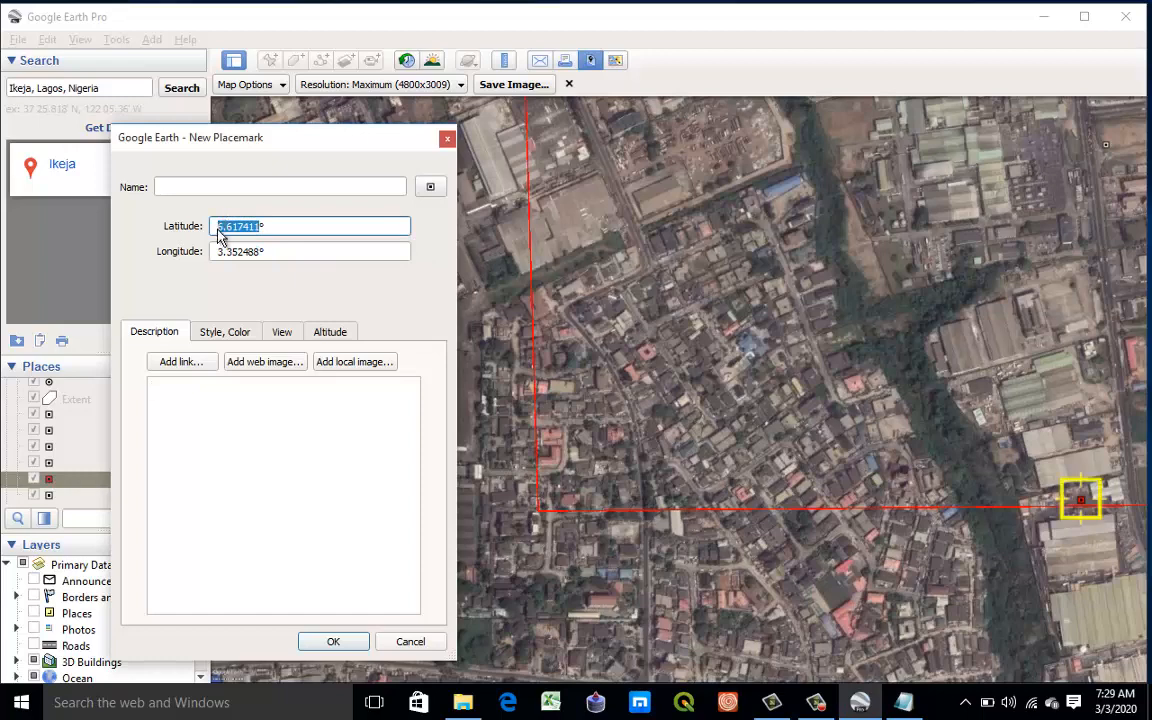
right_click(218, 228)
left_click(262, 305)
key("alt+Tab")
right_click(631, 263)
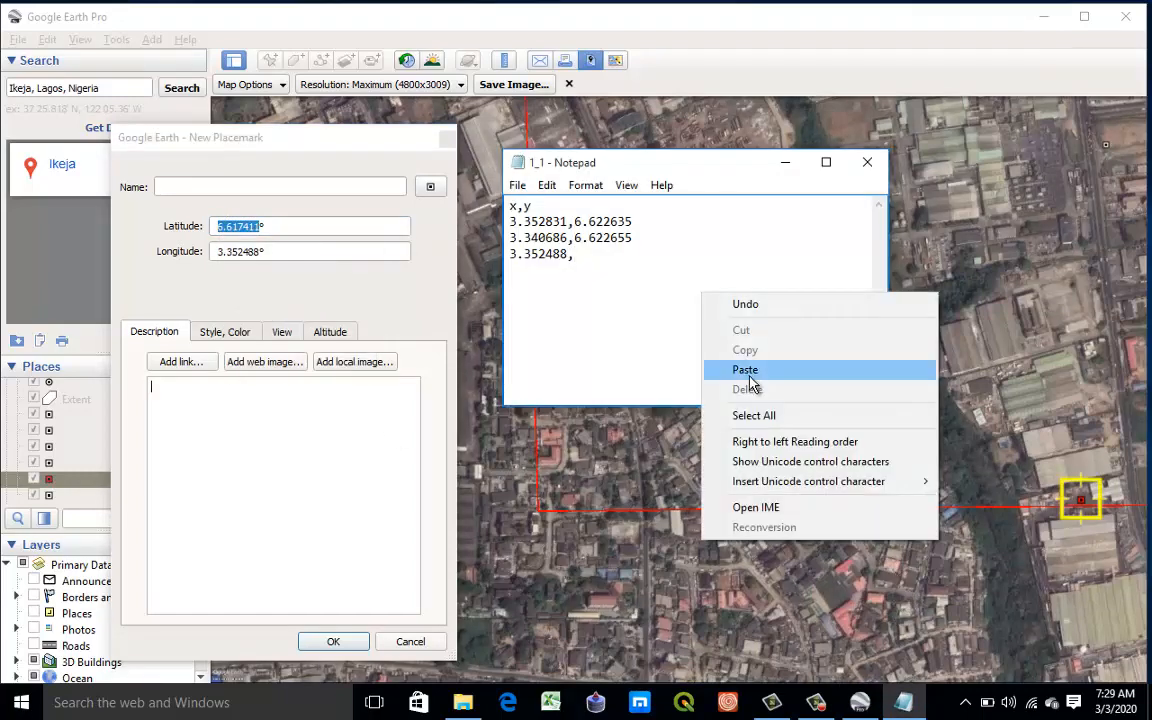
left_click(748, 371)
left_click(336, 641)
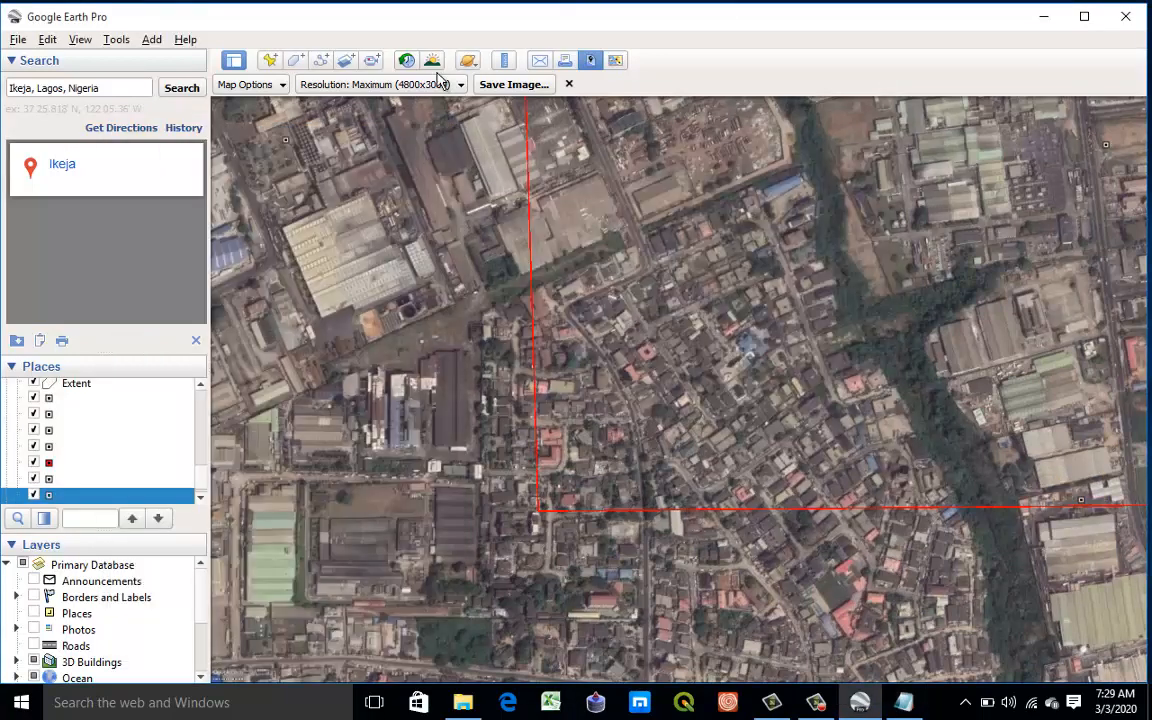
Step: Add a placemark west of the extent's southwest corner, at about latitude 6.617405 and longitude 3.341775
left_click(269, 60)
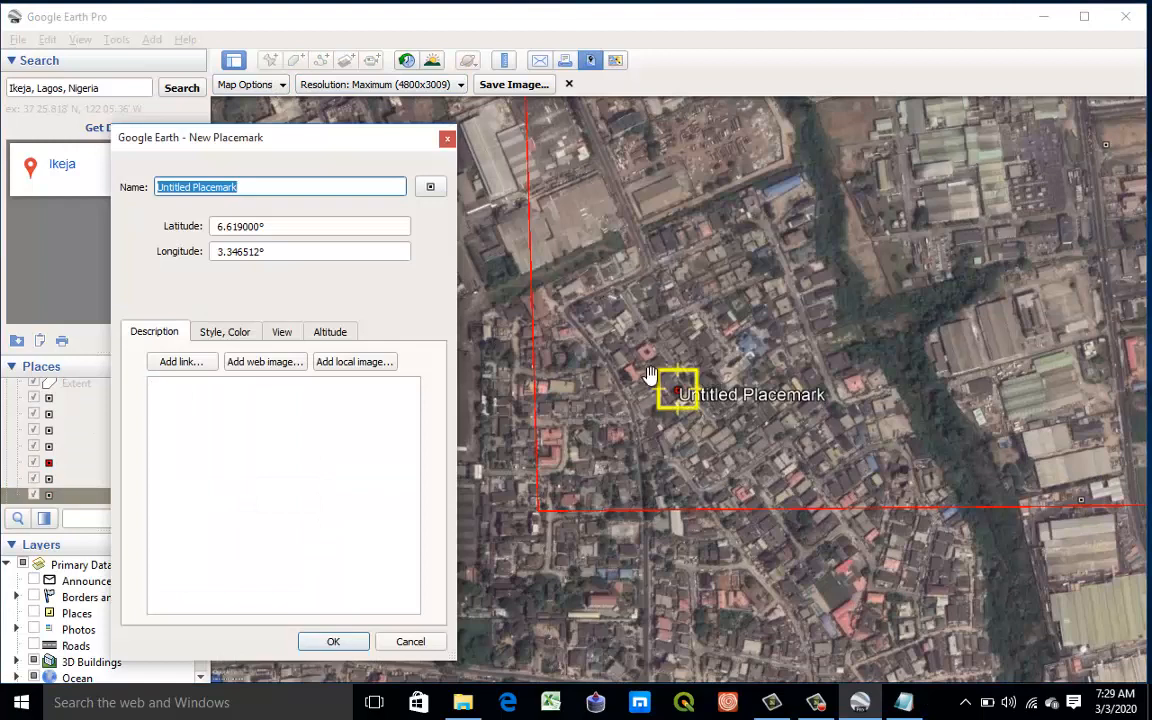
left_click_drag(358, 125, 1003, 124)
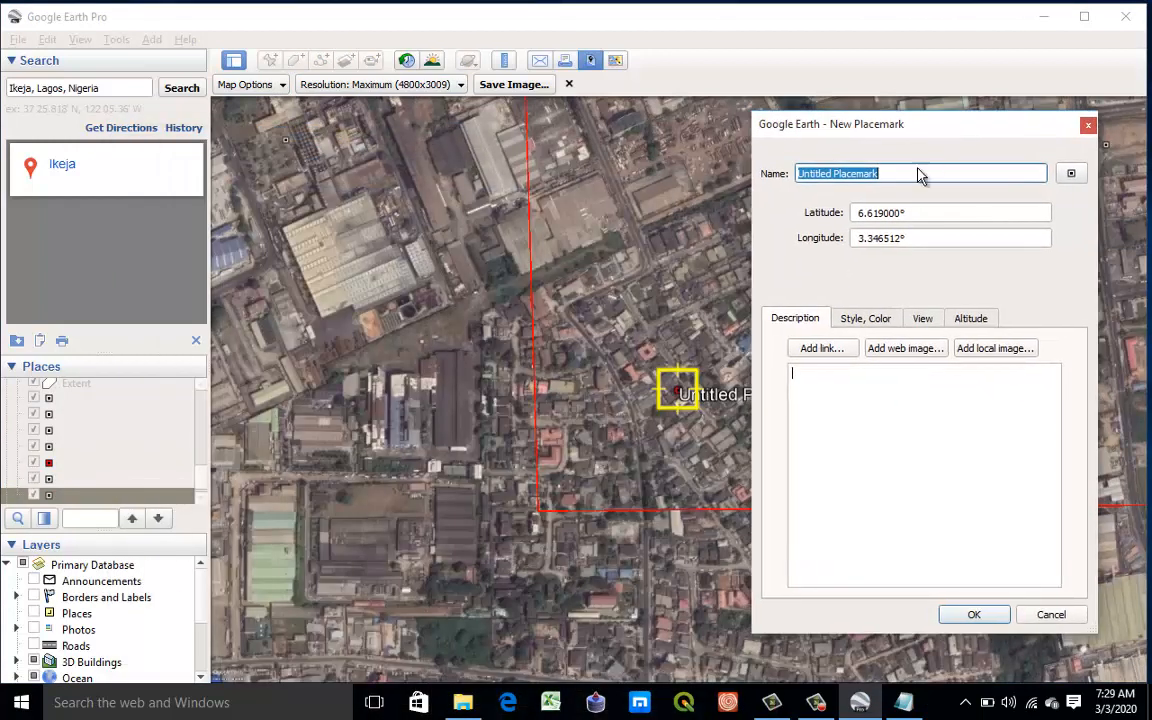
left_click_drag(678, 400, 360, 497)
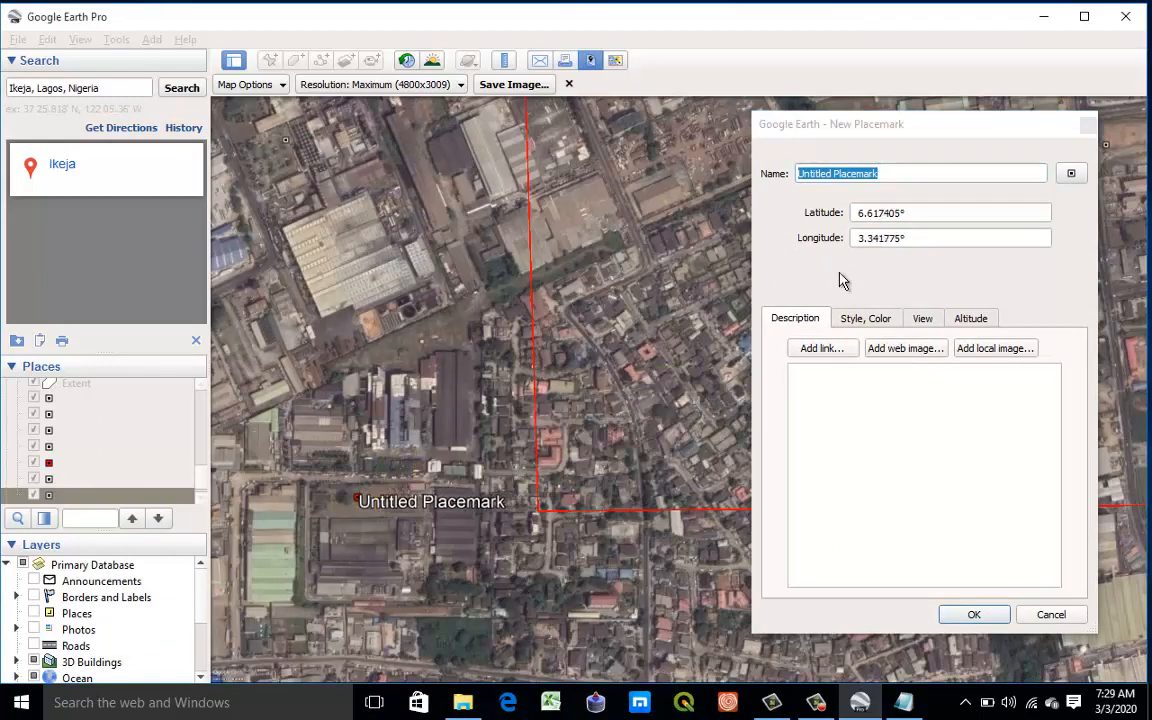
Step: Copy the new placemark's longitude, 3.341775, onto a fourth coordinate line of the 1_1 file in Notepad, followed by a comma
double_click(901, 213)
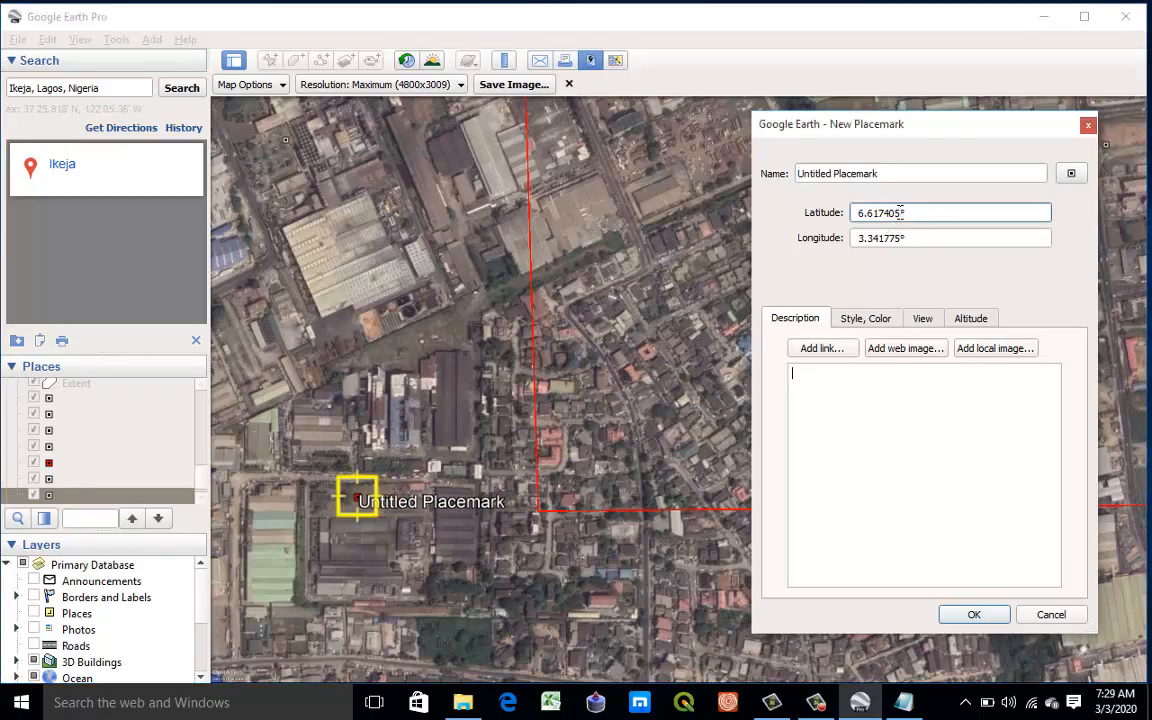
left_click(899, 237)
left_click_drag(899, 237, 864, 234)
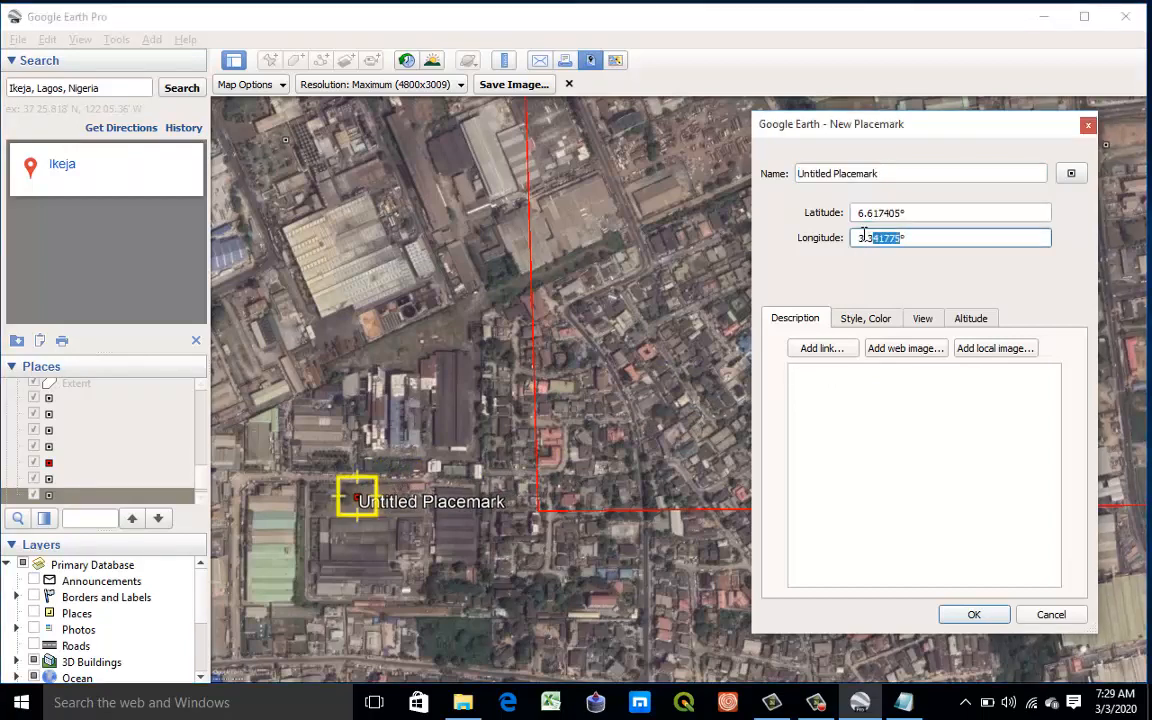
right_click(862, 242)
left_click(895, 306)
left_click(904, 703)
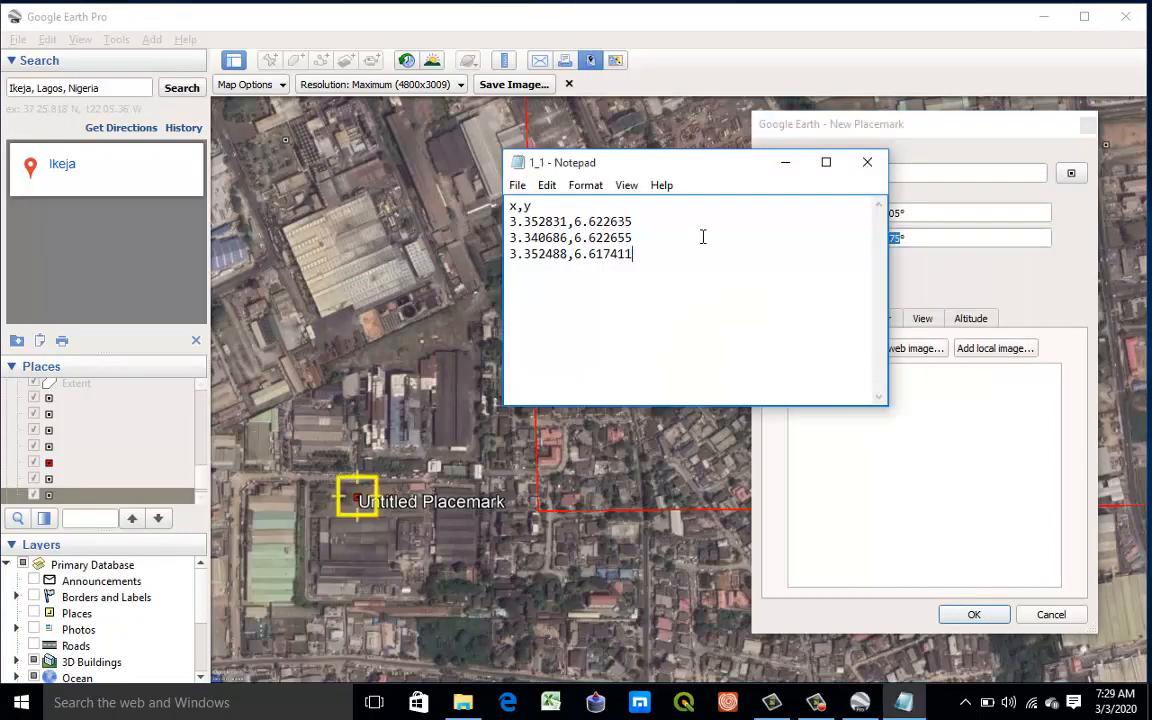
key("ctrl+v")
type(",")
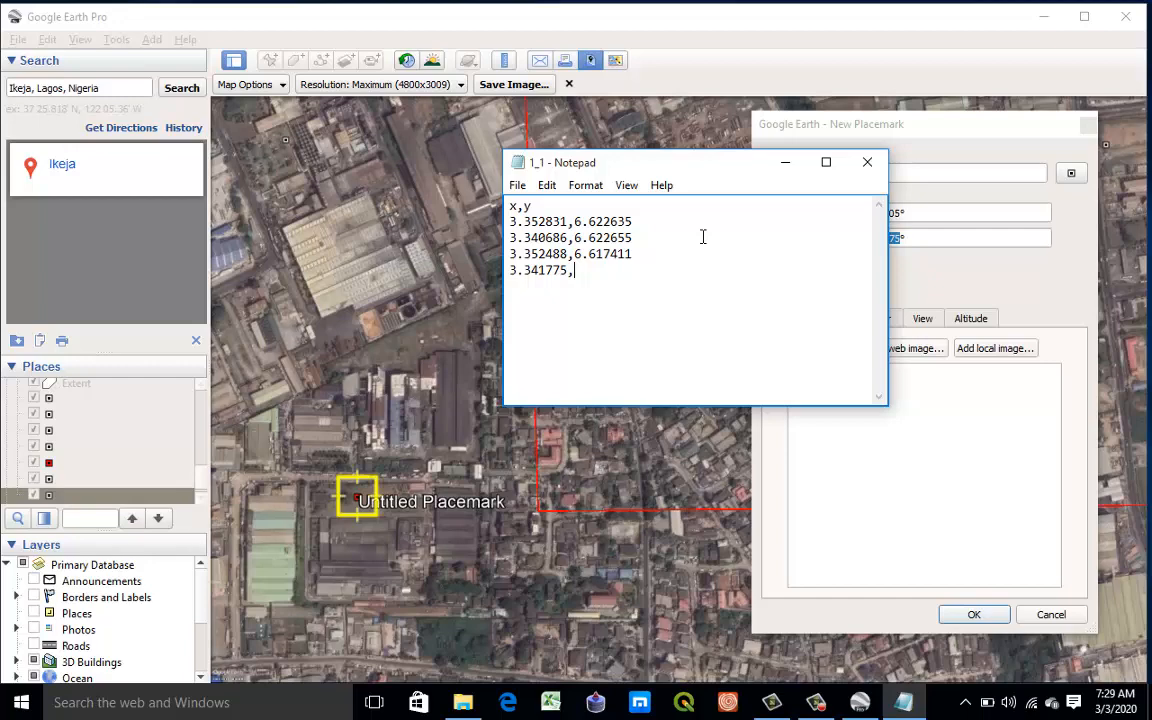
Step: Complete the 1_1 file's fourth coordinate line in Notepad with the Google Earth Pro placemark's latitude, 6.617405
left_click(948, 305)
left_click_drag(908, 213, 866, 210)
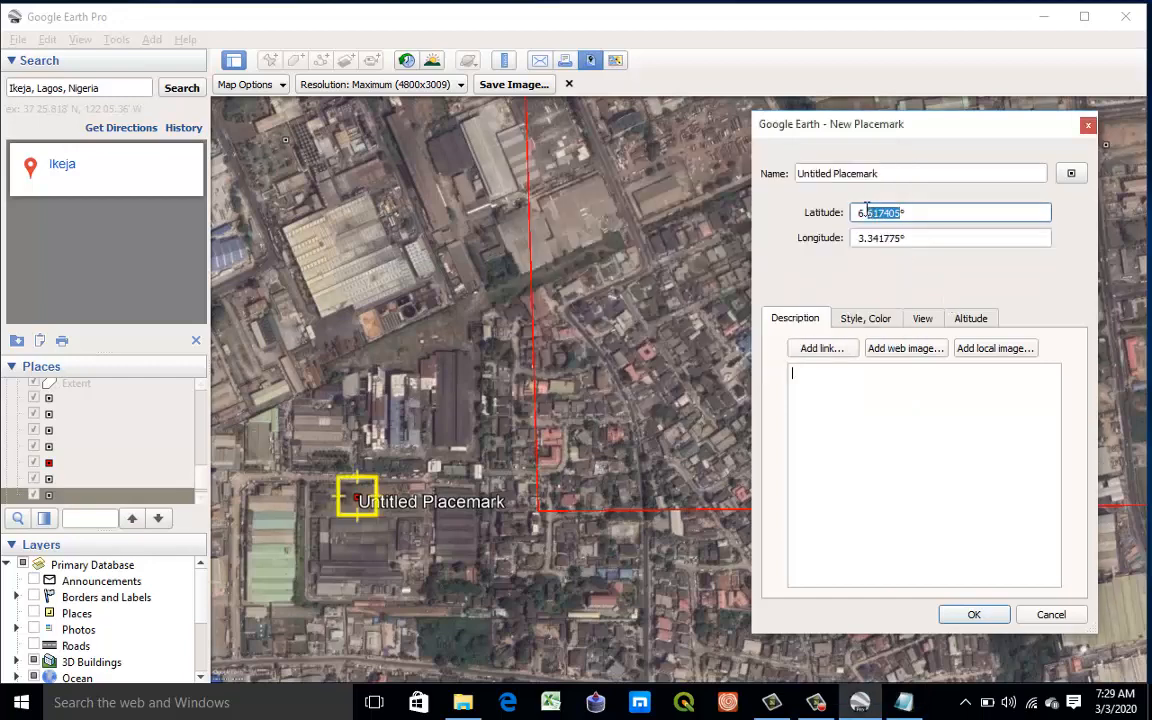
right_click(901, 212)
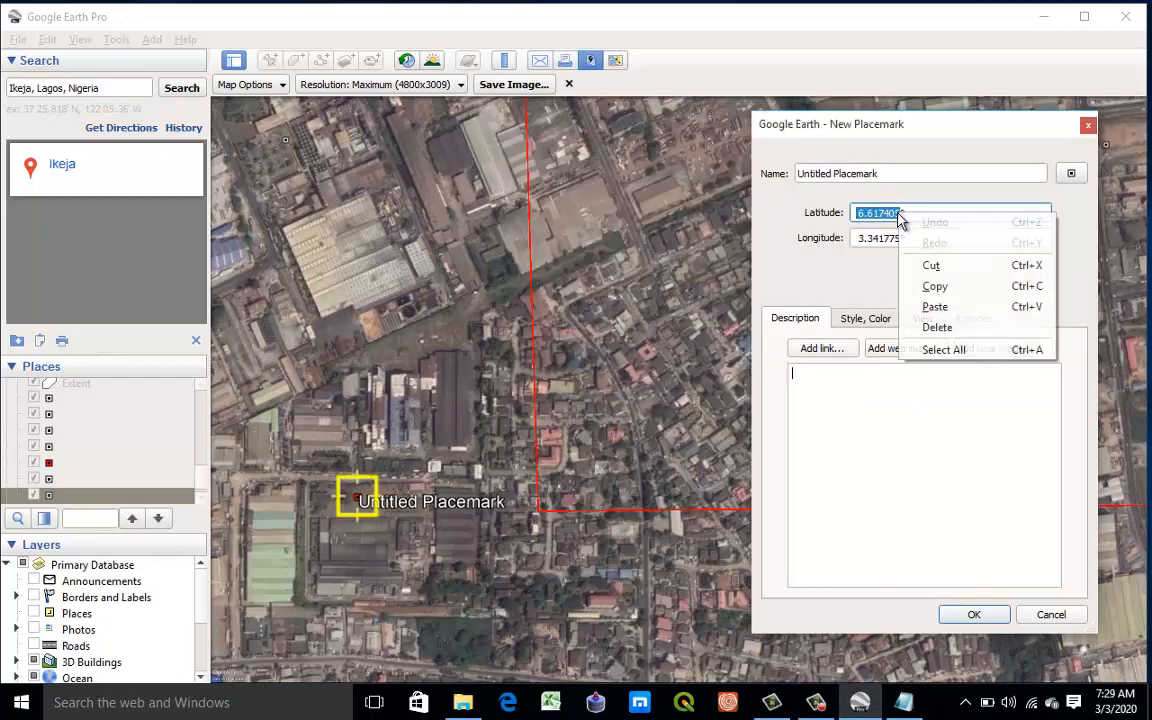
left_click(933, 283)
left_click(905, 707)
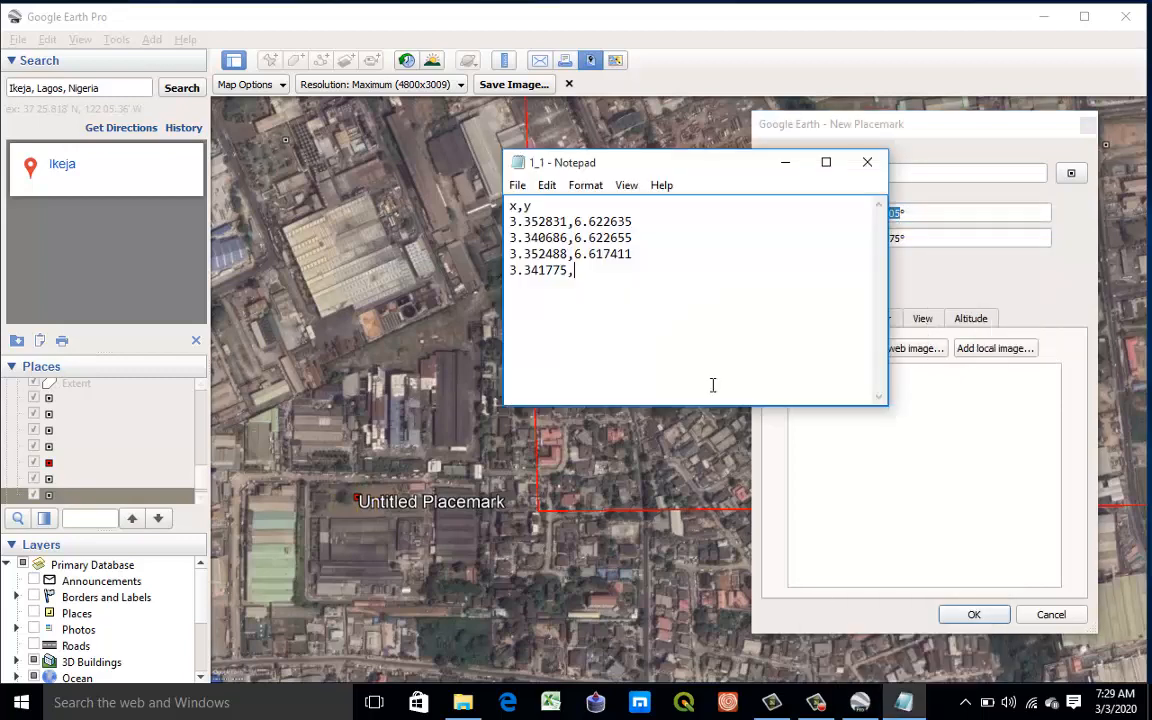
key("ctrl+v")
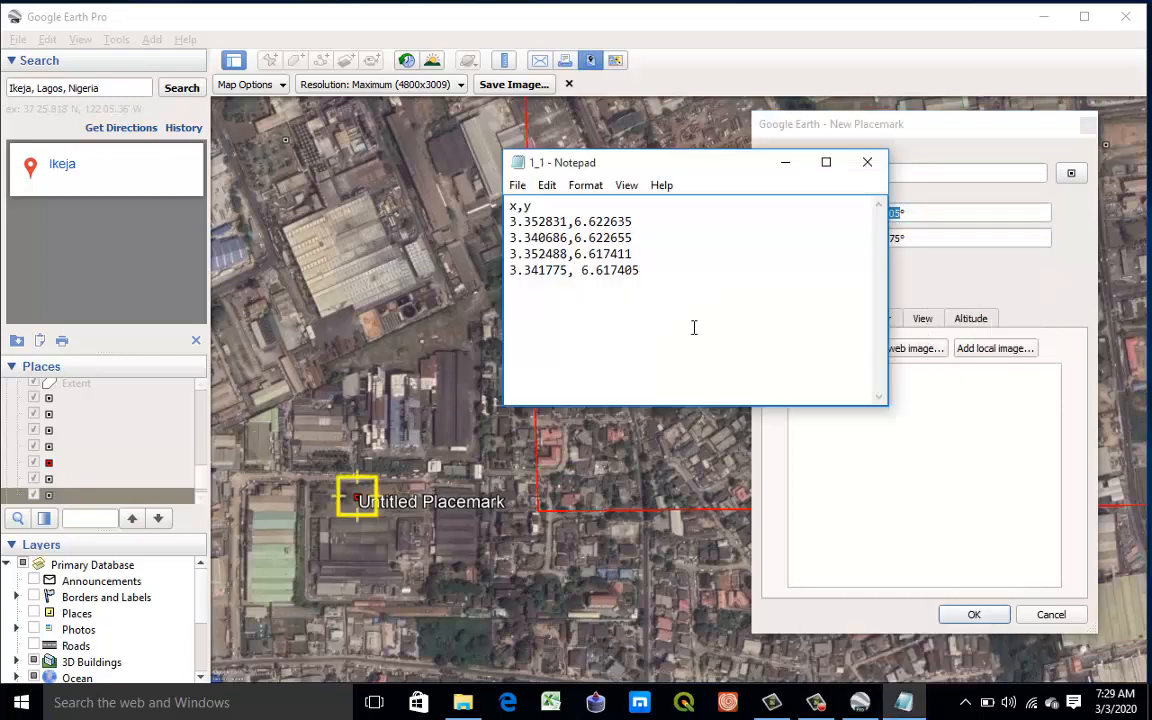
Step: Save the coordinates as a new text file named 2 in the Imagery folder, and save the placemark in Google Earth Pro
left_click(517, 188)
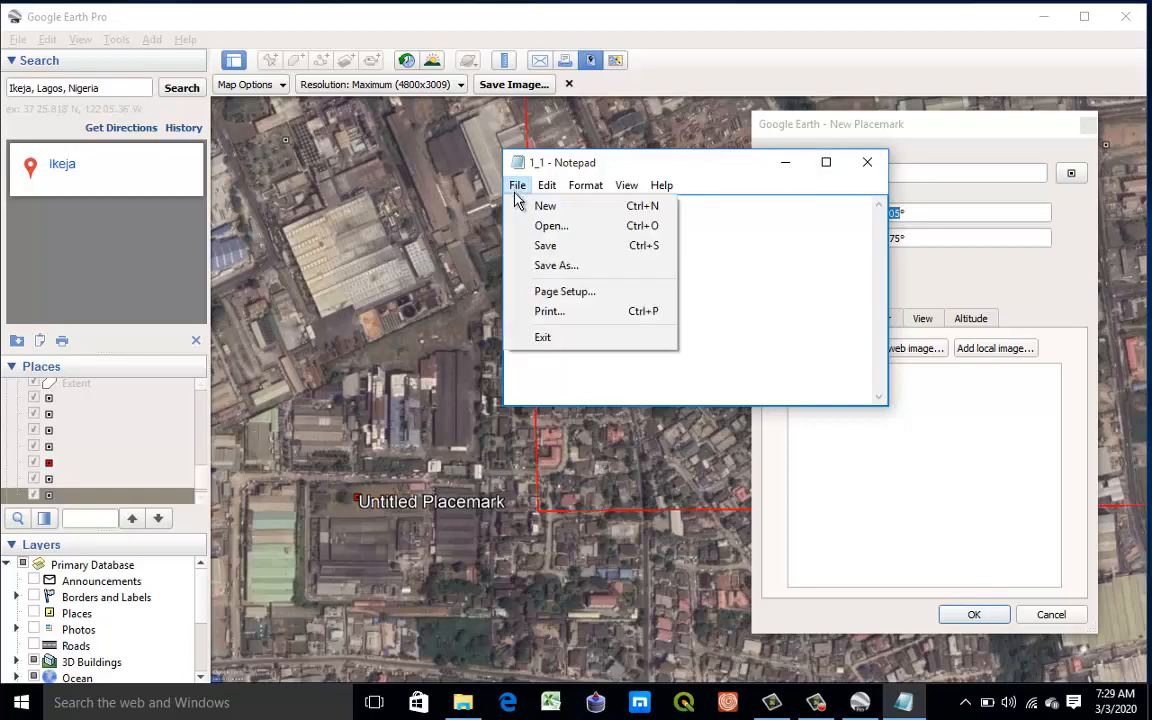
left_click(556, 265)
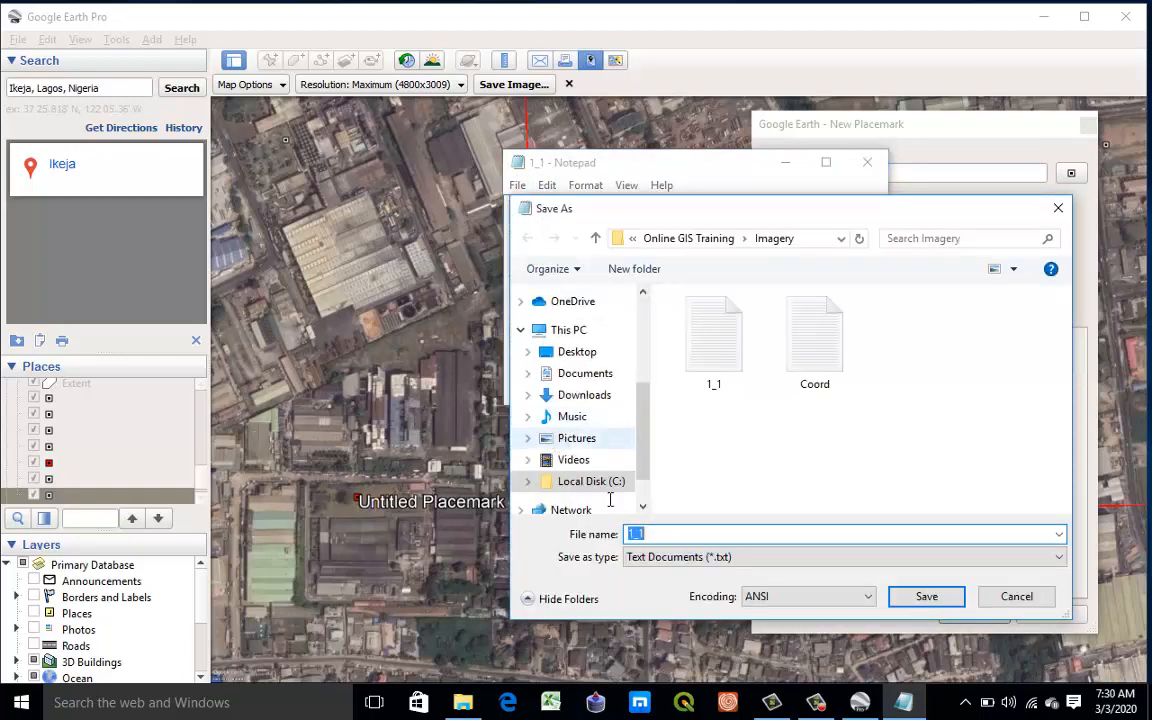
type("2")
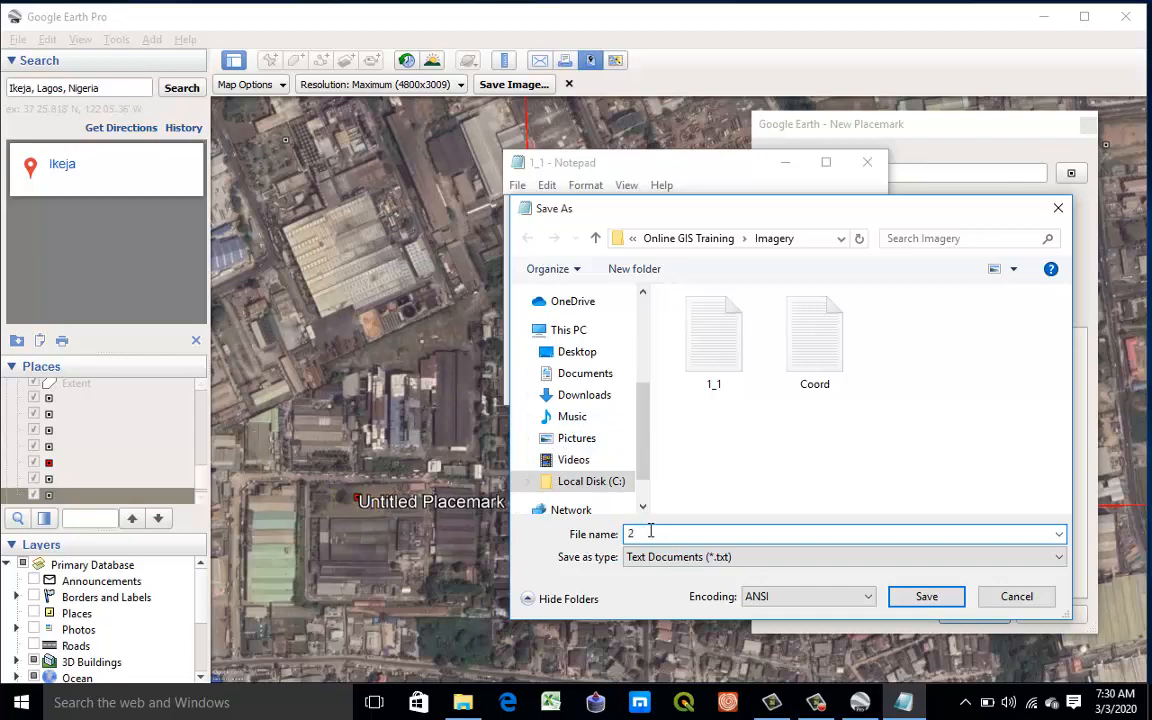
left_click(928, 597)
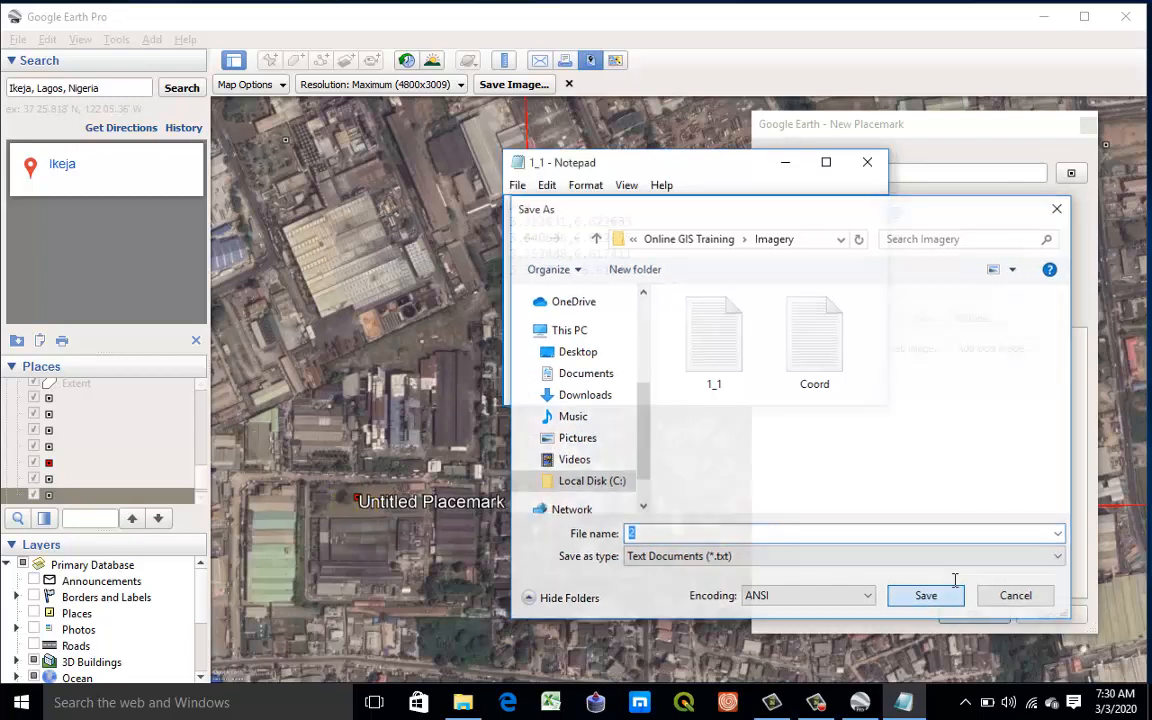
left_click(893, 567)
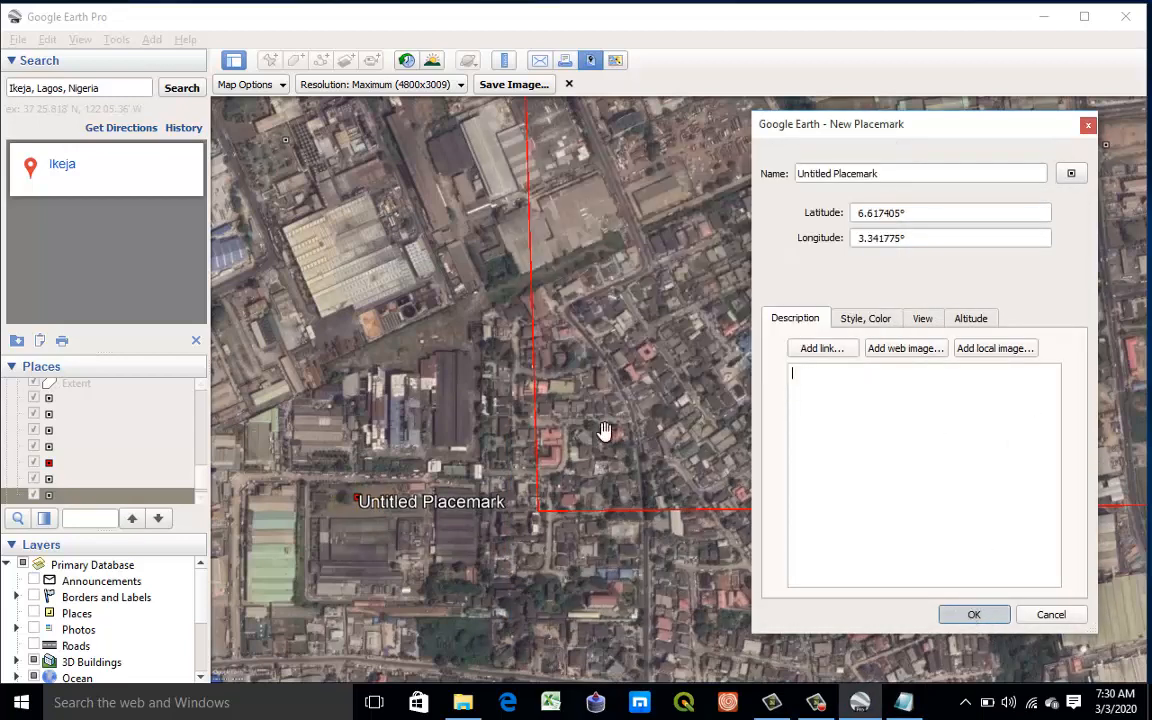
key("Return")
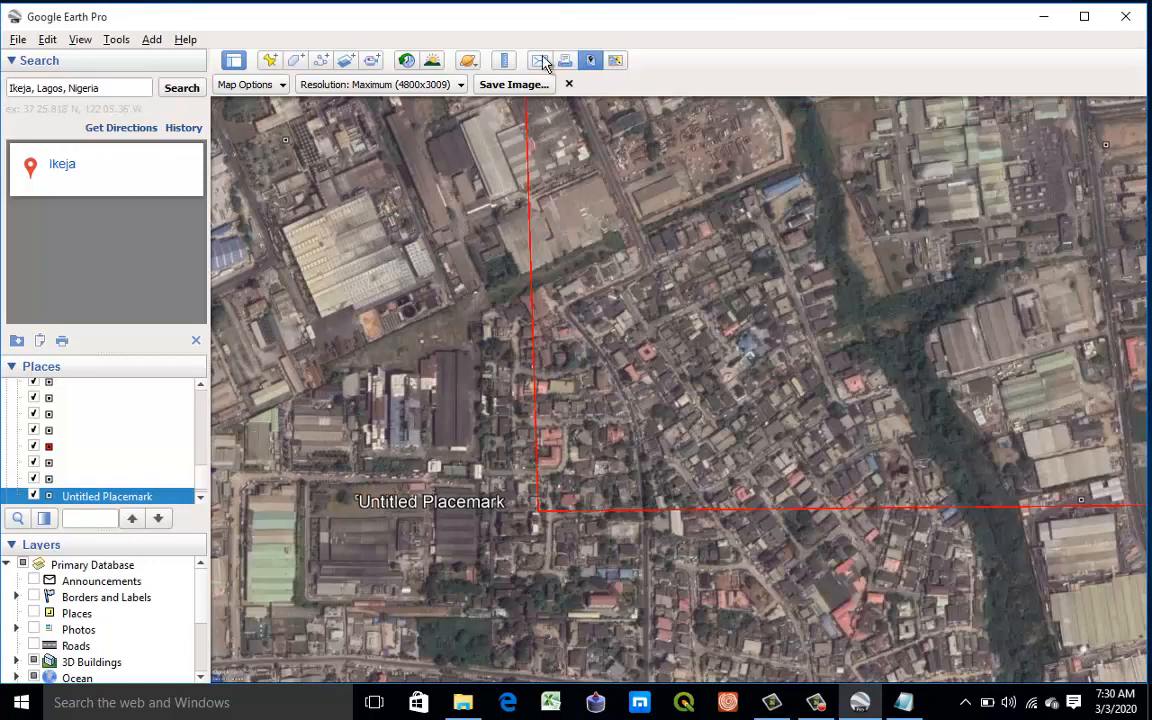
Step: Export the current map view at maximum resolution as a JPEG image named 2 in the Imagery folder
left_click(505, 84)
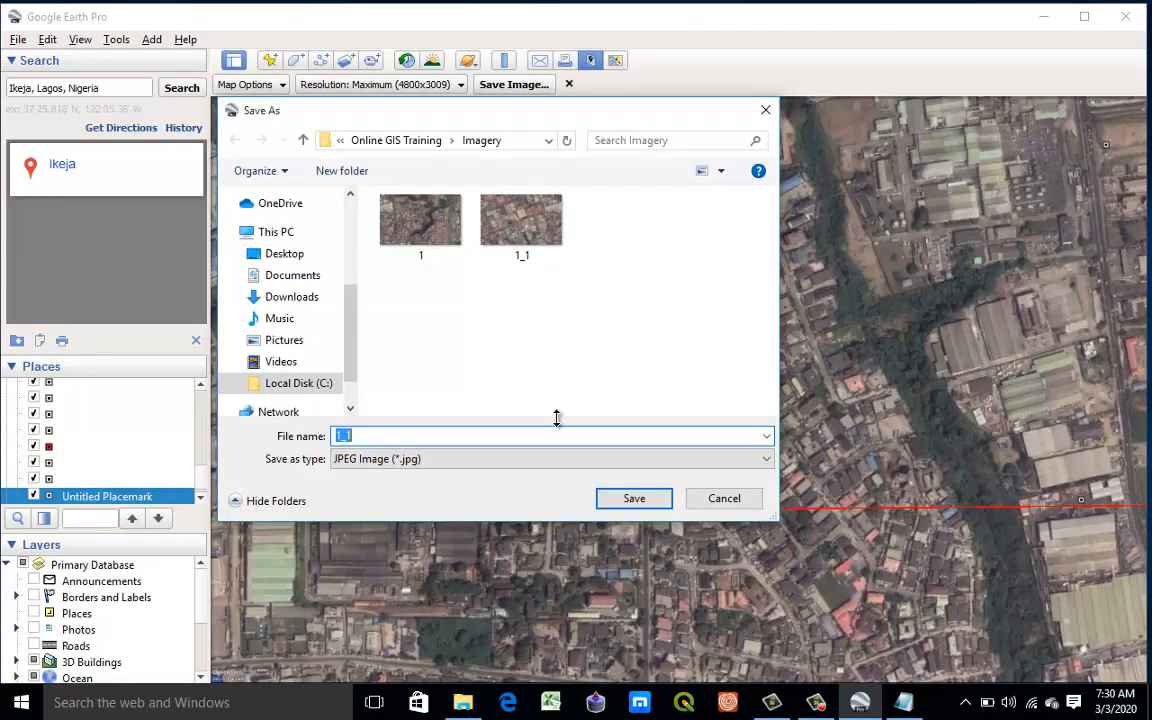
type("2")
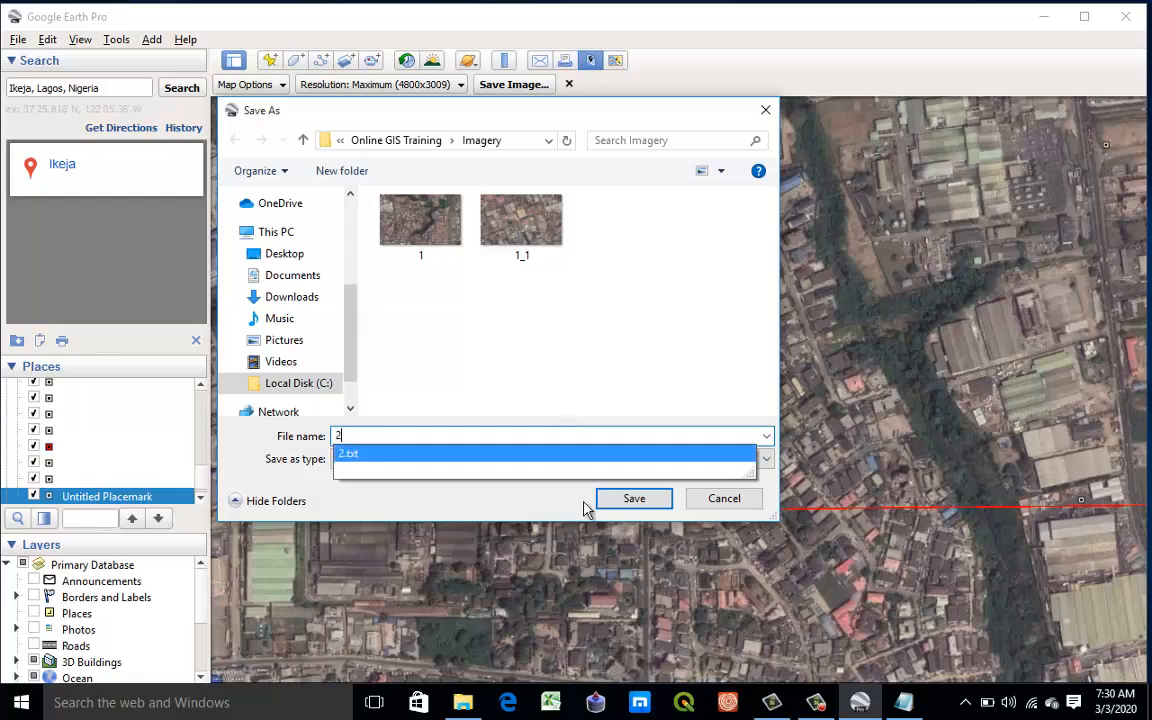
left_click(640, 505)
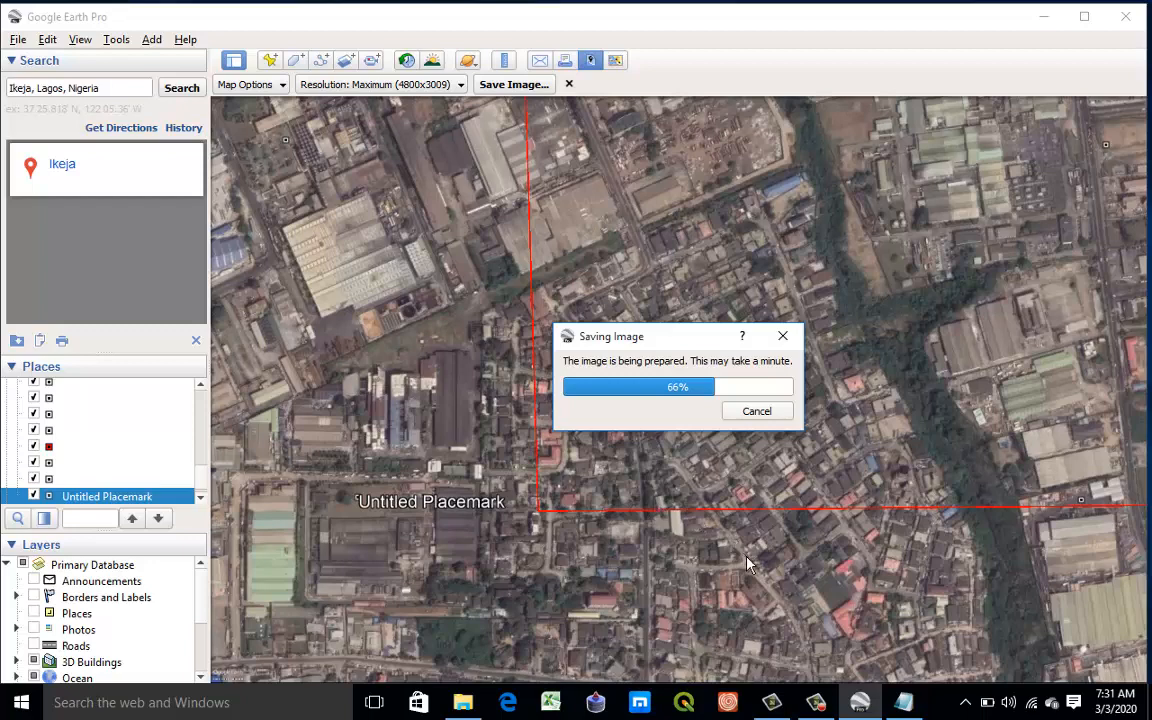
left_click(820, 705)
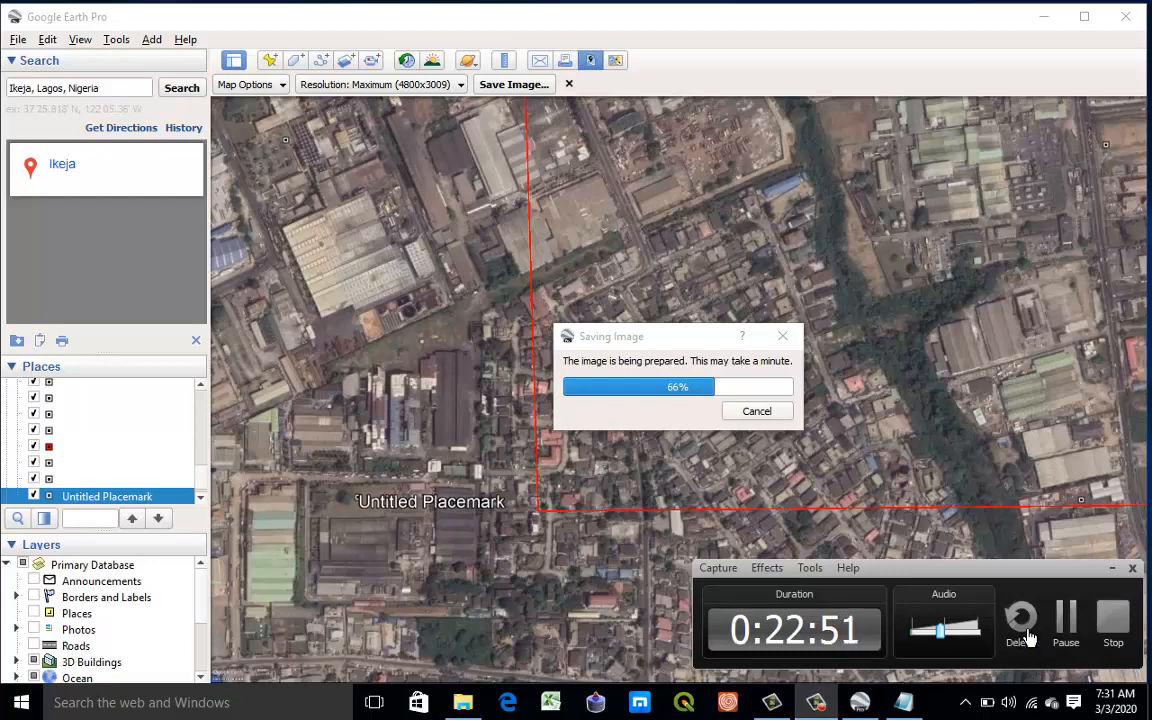
left_click(1060, 636)
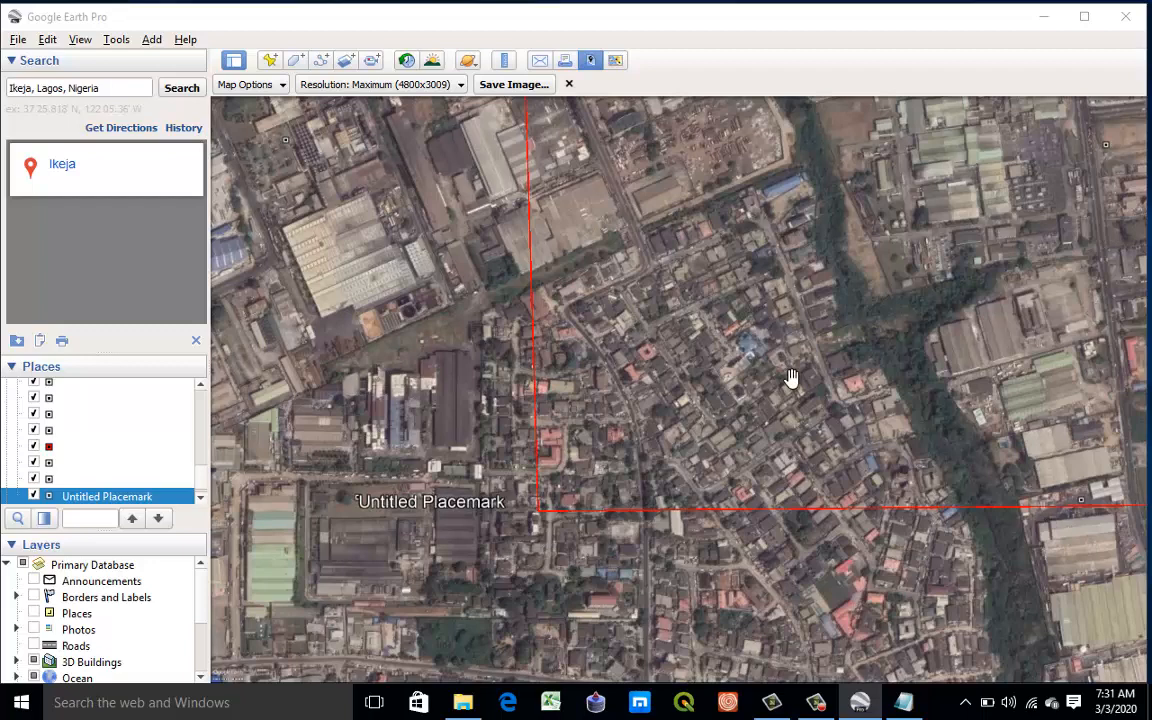
left_click(905, 700)
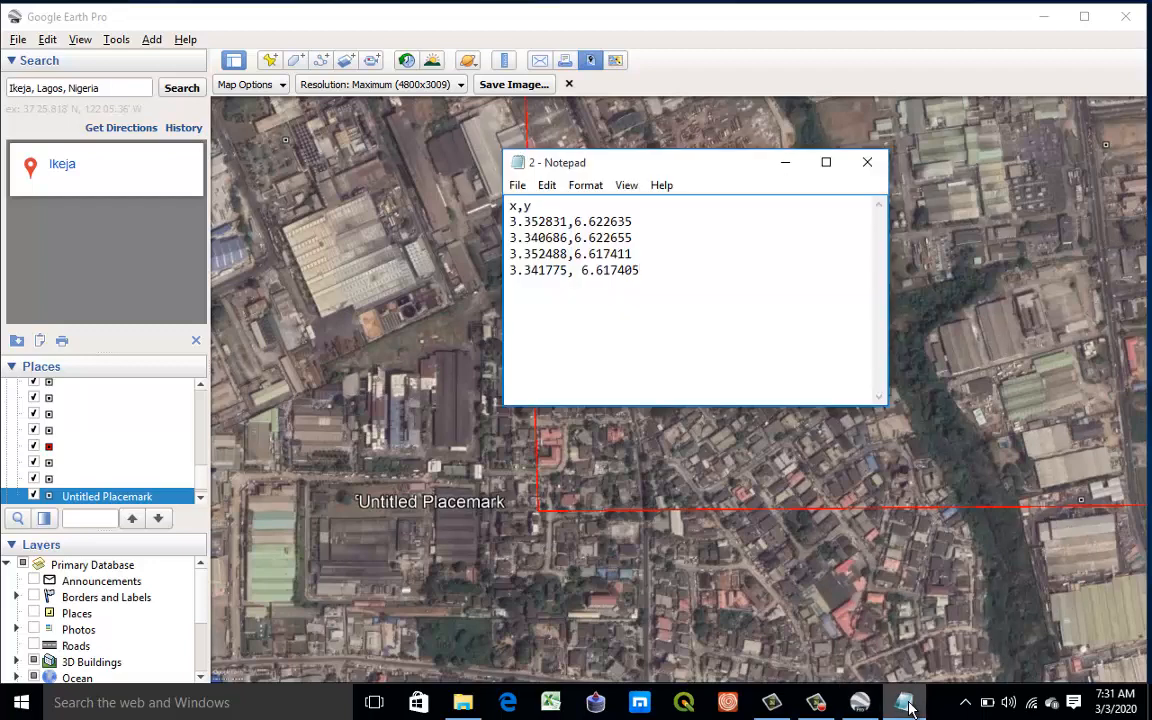
left_click(905, 702)
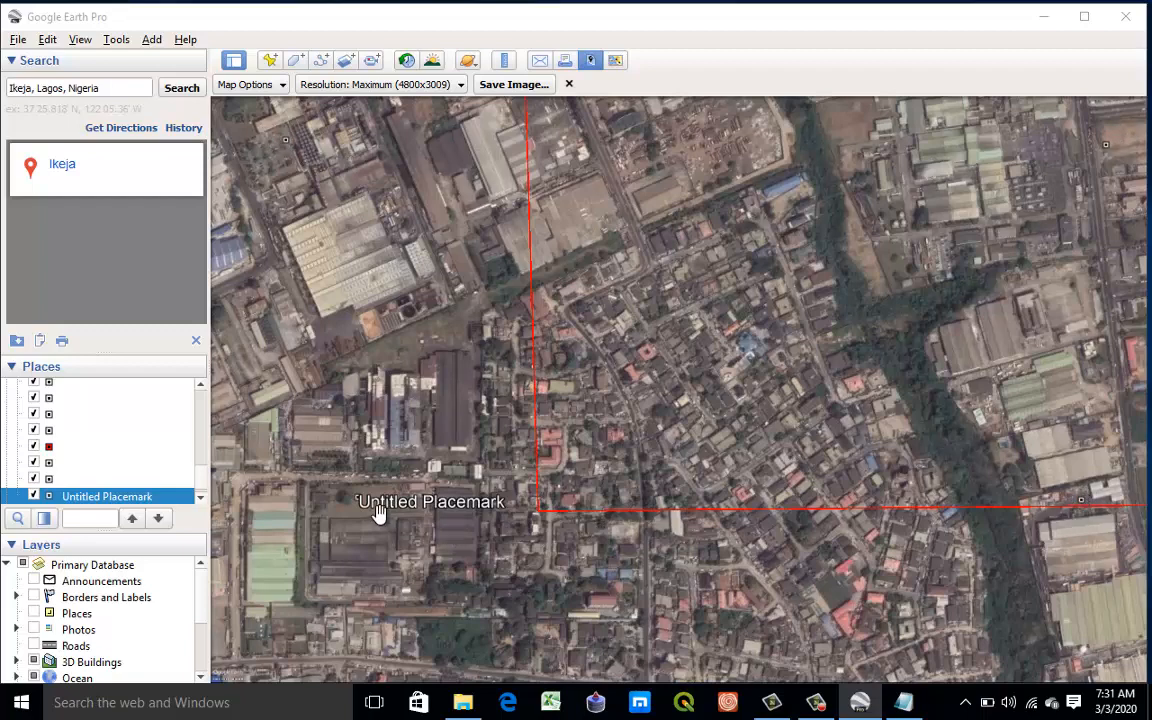
Step: Clear the name of the last Untitled Placemark so that it carries no label on the map
right_click(145, 497)
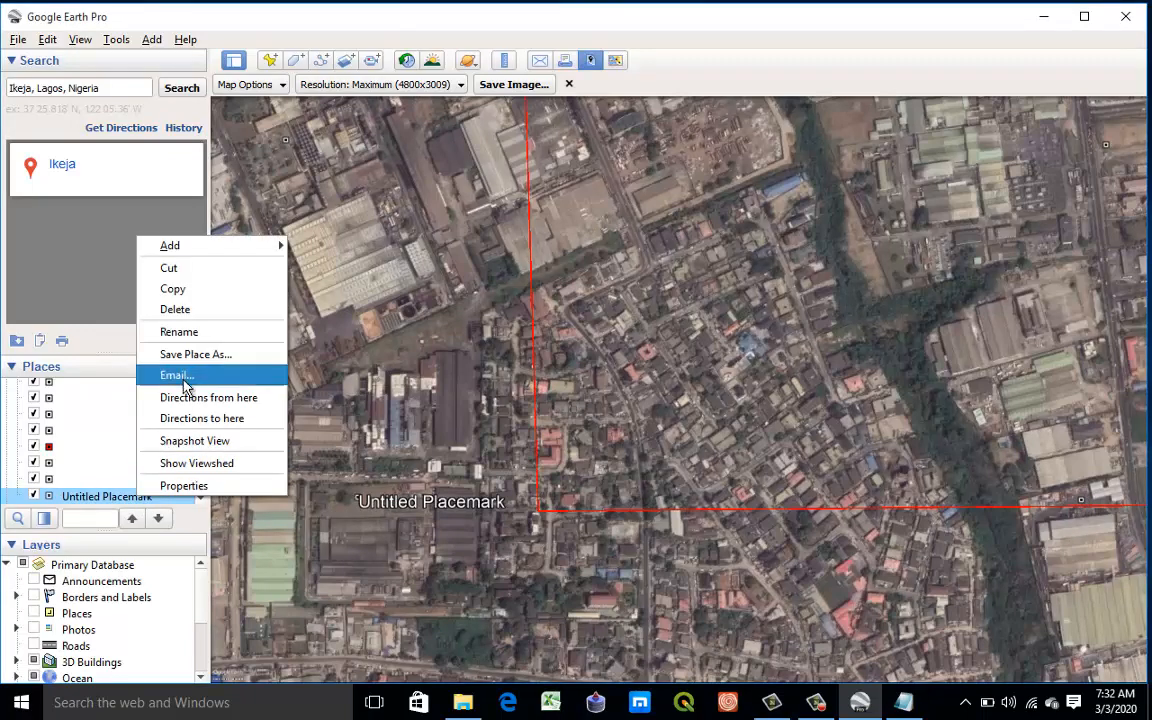
left_click(181, 332)
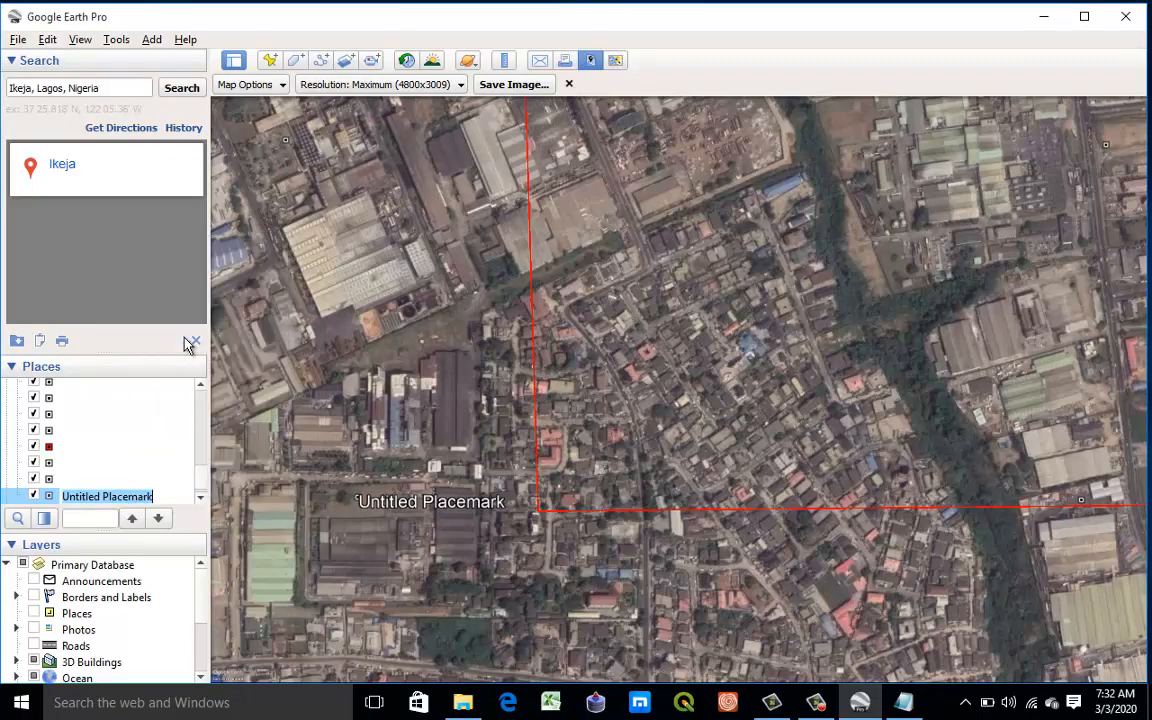
key("BackSpace")
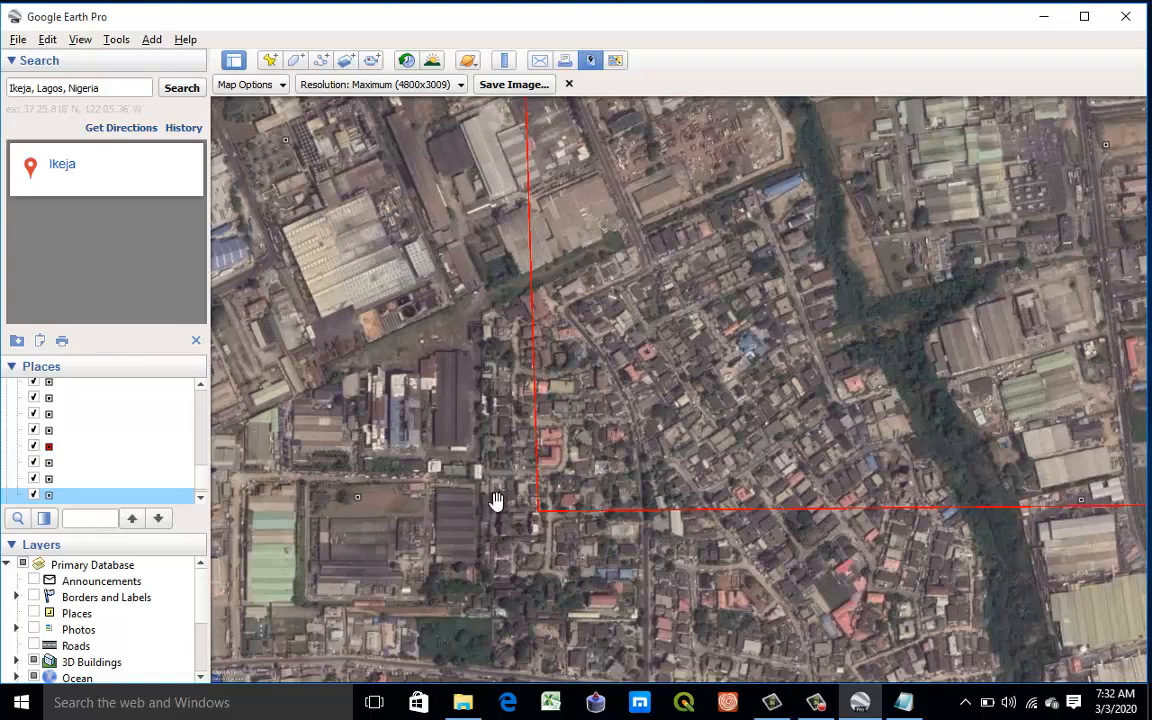
Step: Delete the two western corner lines, 3.340686,6.622655 and 3.341775, 6.617405, from file 2 in Notepad for the next tile east
left_click_drag(851, 395, 467, 422)
left_click_drag(377, 407, 263, 393)
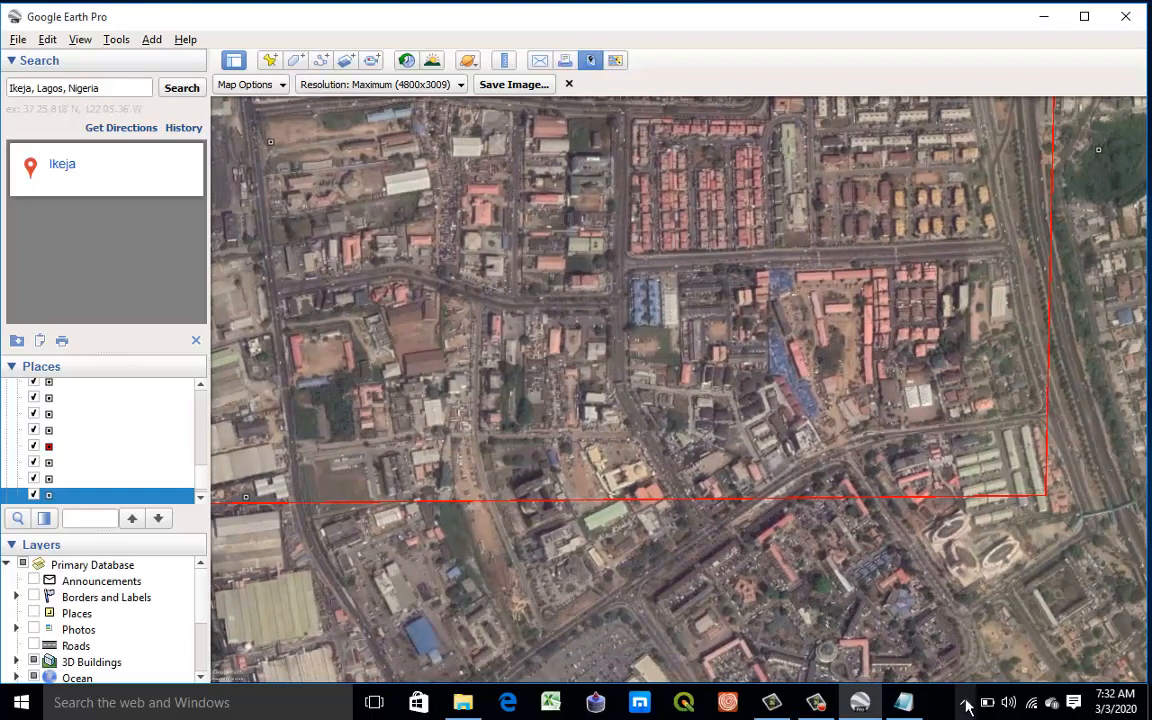
left_click(905, 605)
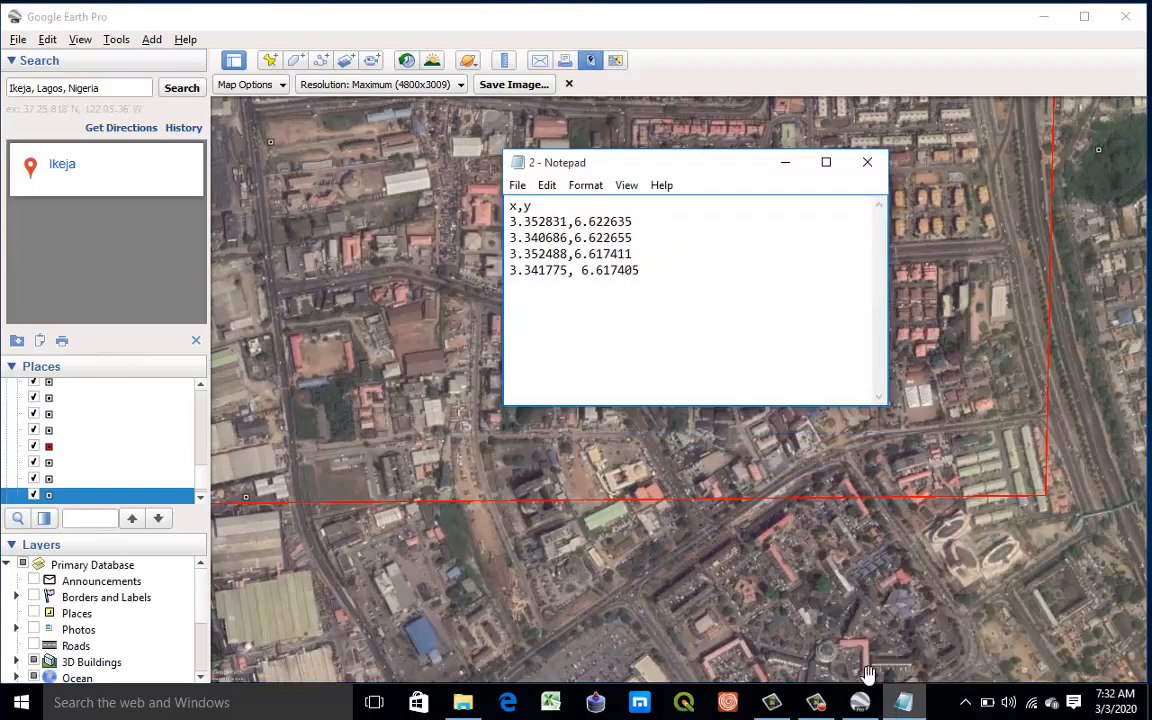
left_click_drag(636, 240, 506, 246)
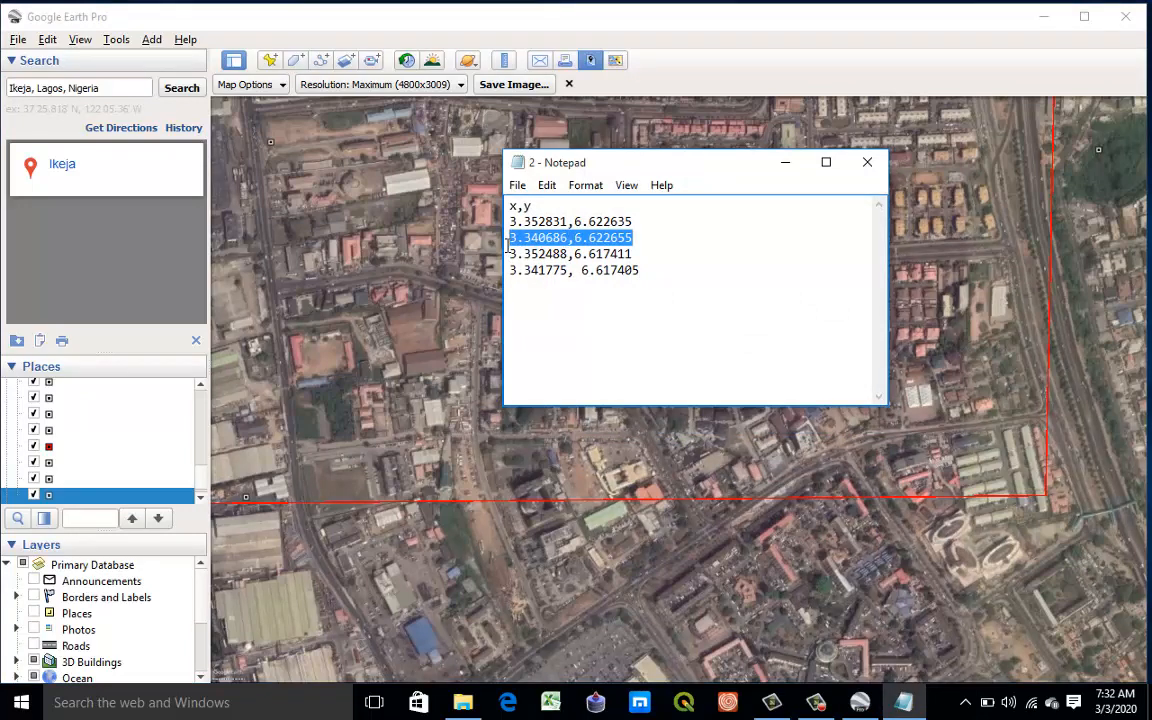
key("BackSpace")
key("BackSpace")
left_click_drag(638, 256, 510, 256)
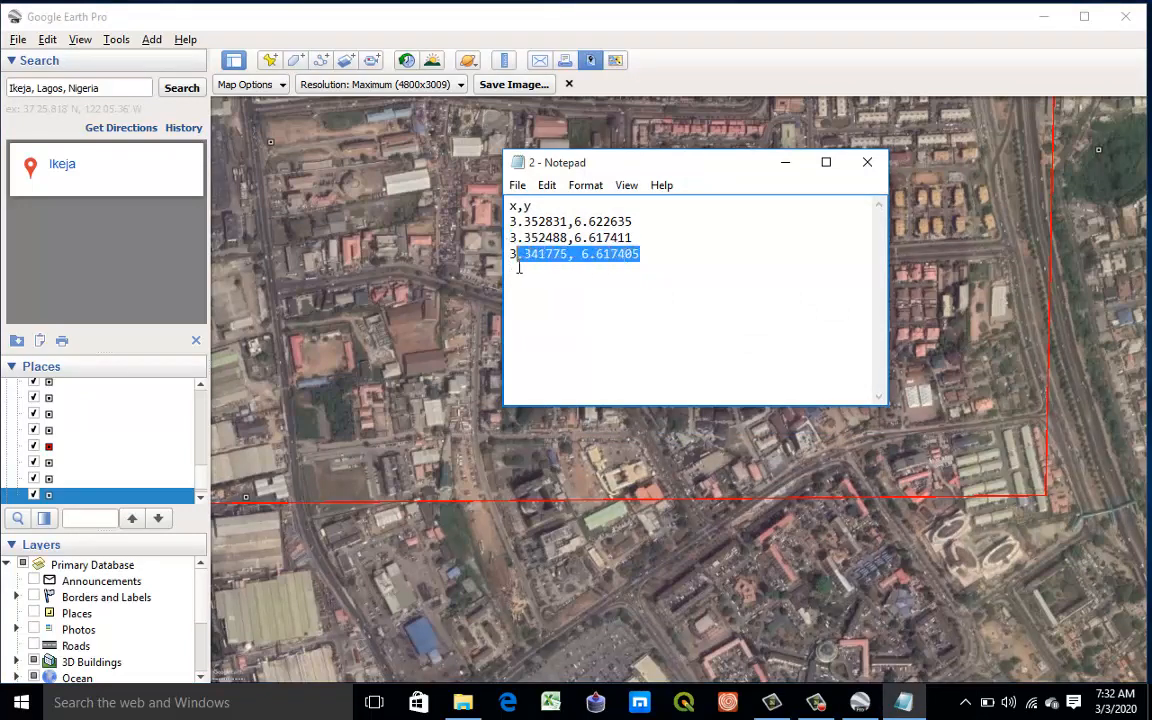
key("BackSpace")
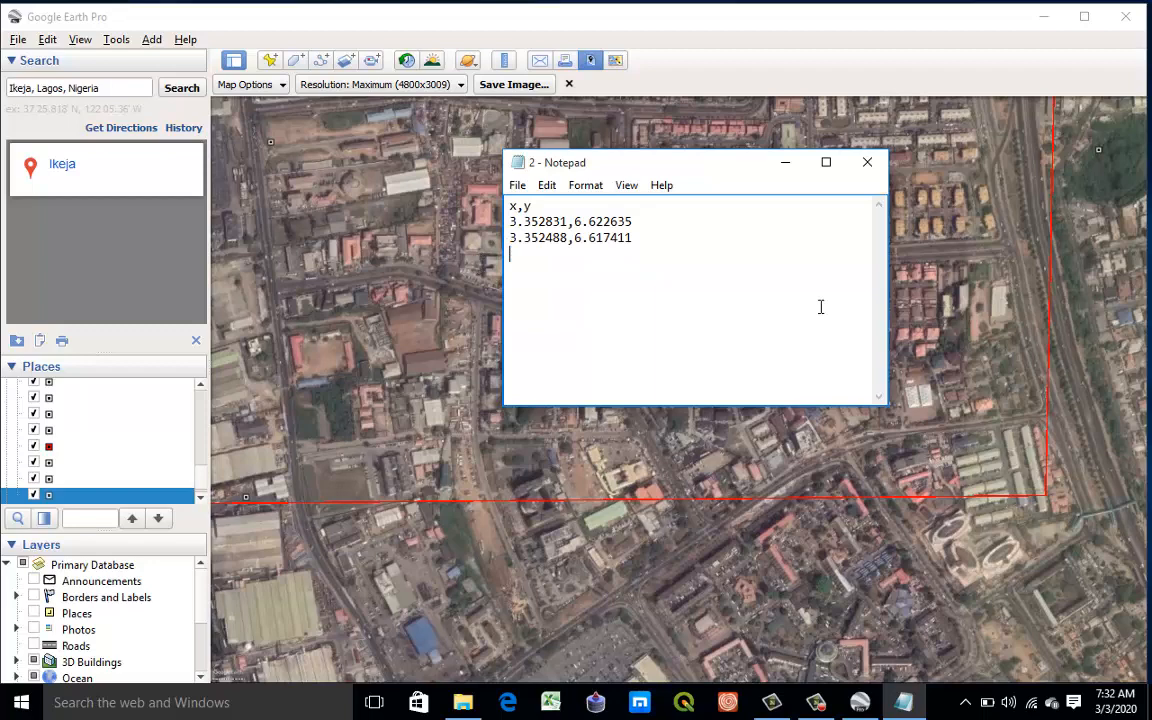
left_click(786, 164)
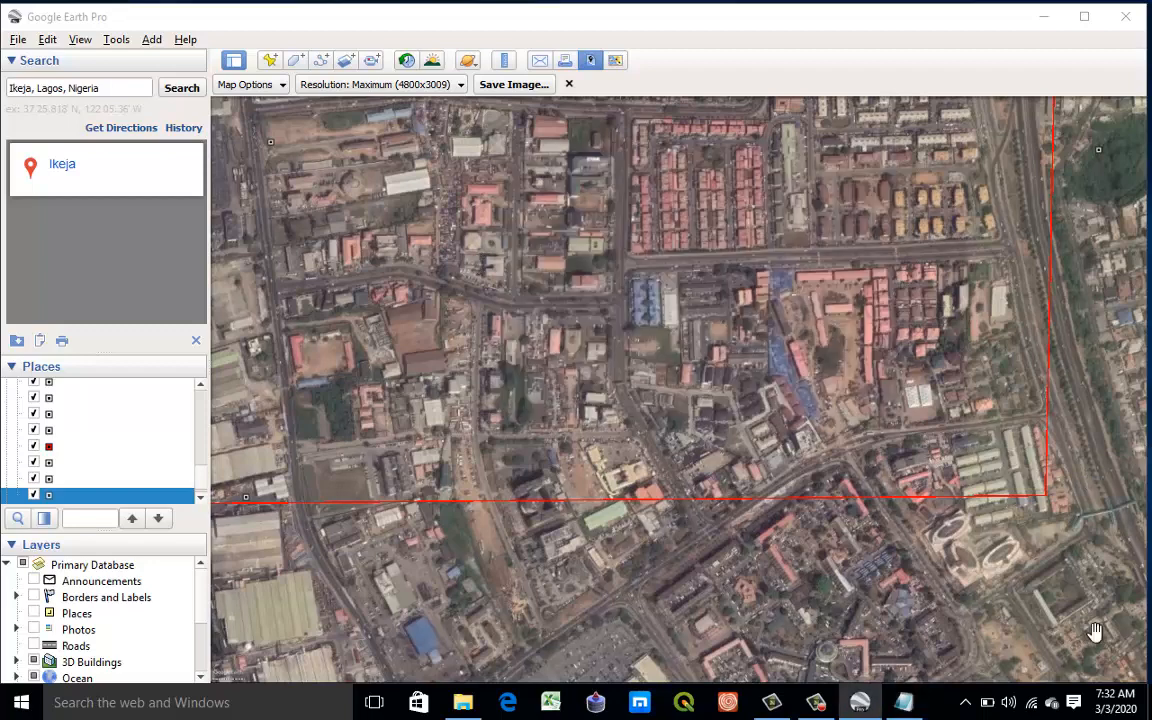
Step: Add an unnamed placemark on the existing marker at the tile's northeast corner, at latitude 6.622573 and longitude 3.365099
left_click(293, 108)
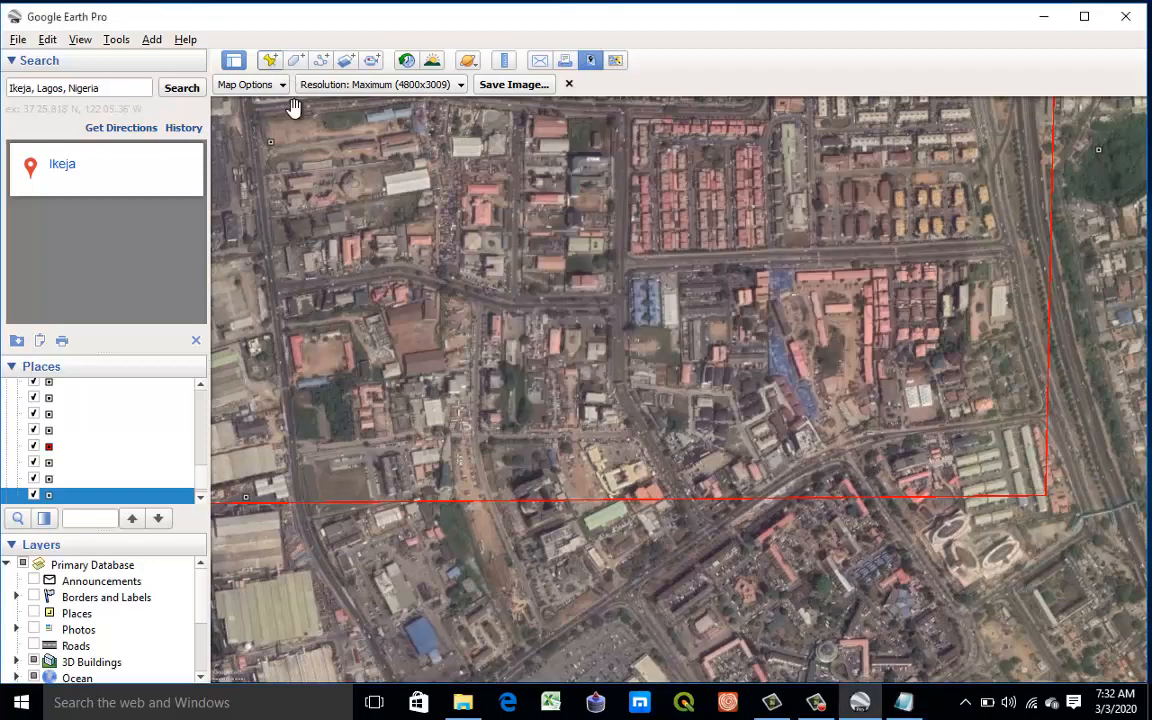
left_click(269, 60)
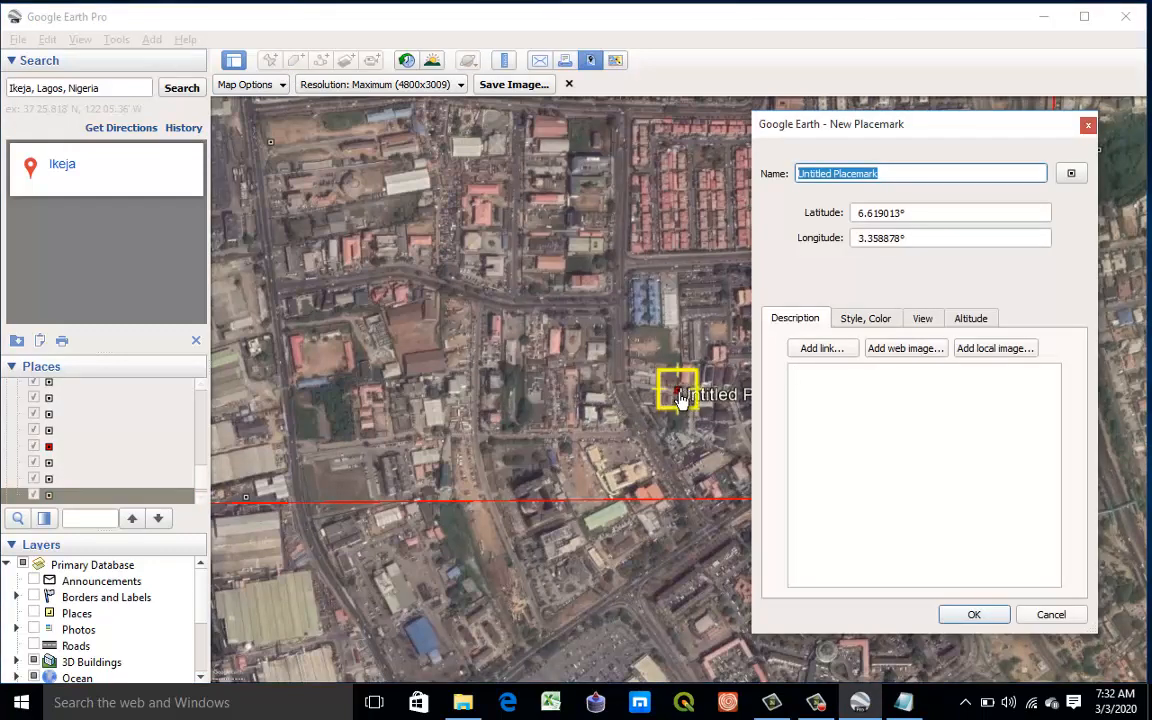
left_click(920, 129)
left_click_drag(846, 142, 345, 180)
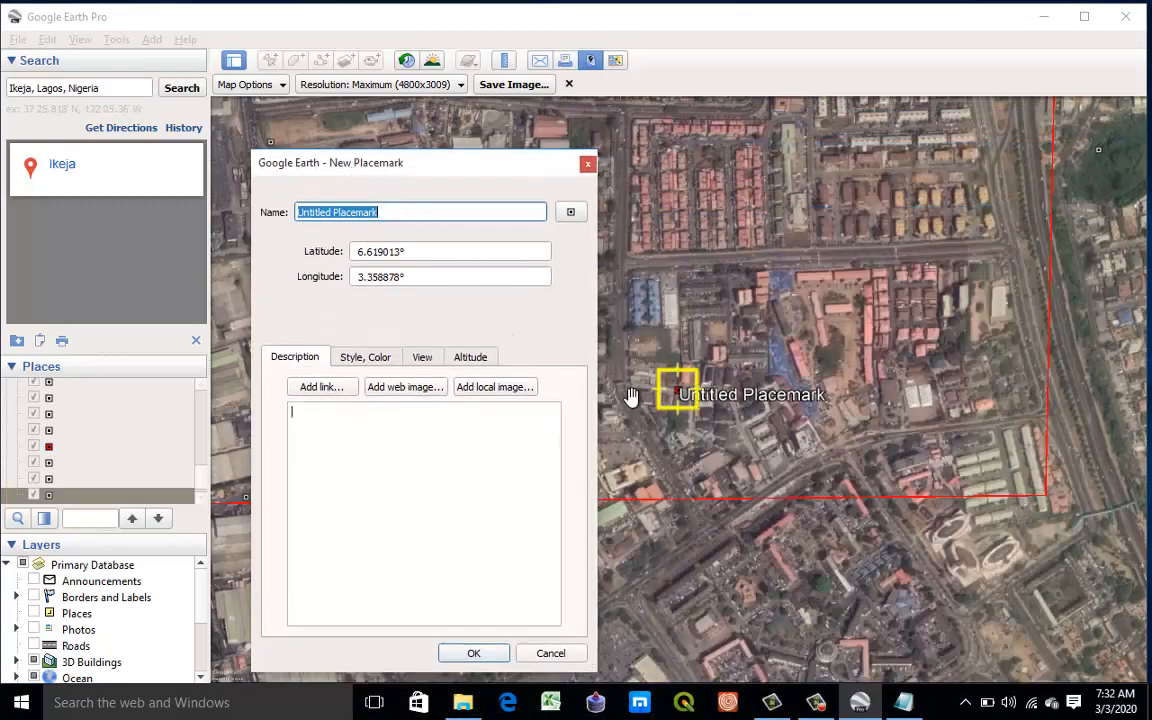
left_click_drag(676, 388, 1100, 155)
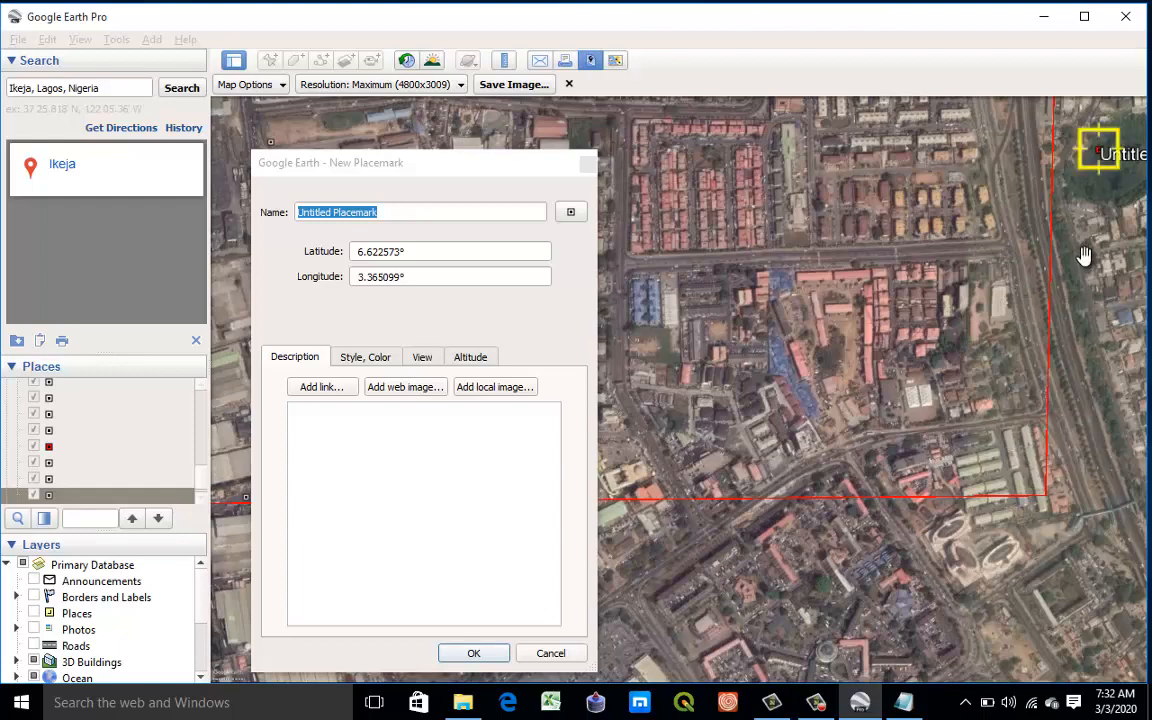
key("BackSpace")
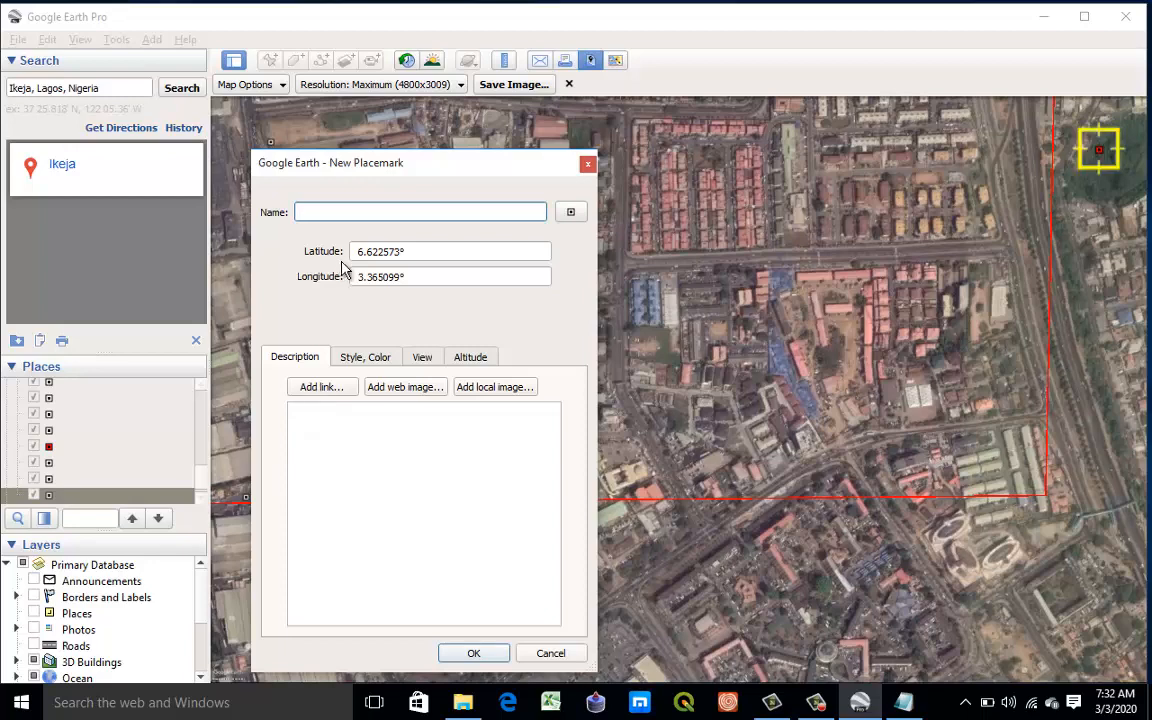
Step: Copy the placemark's longitude, 3.365099, into a new third coordinate line of file 2 in Notepad, followed by a comma
left_click(403, 277)
left_click_drag(403, 277, 368, 276)
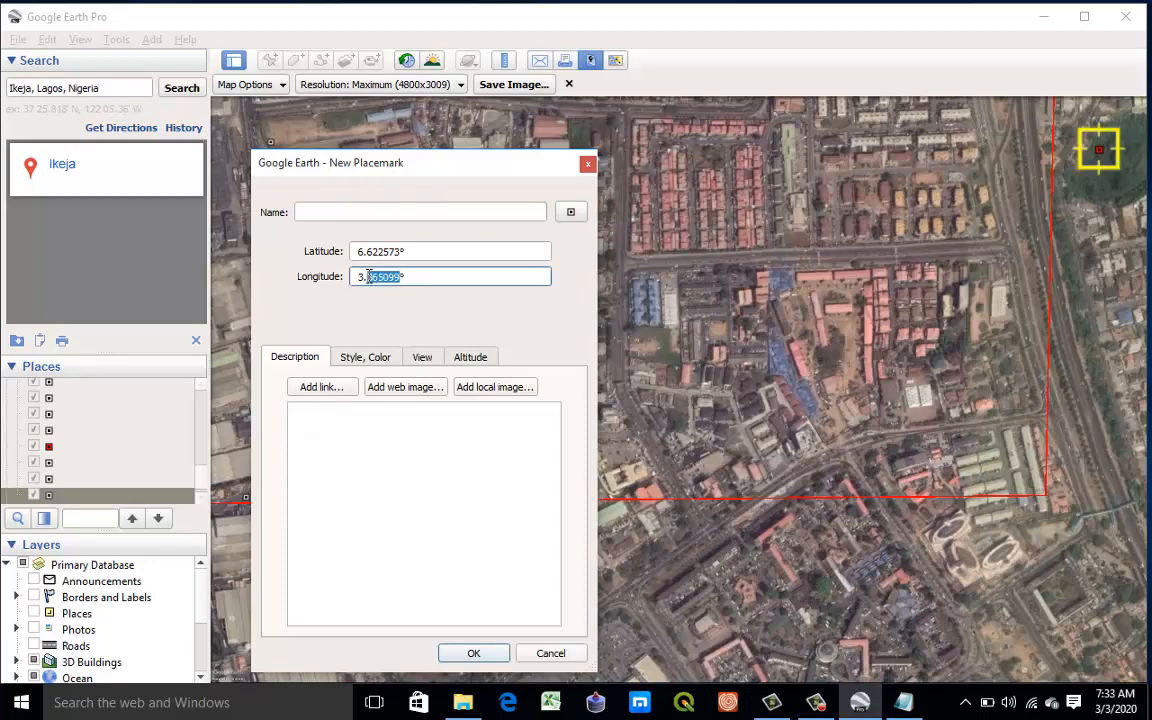
right_click(362, 279)
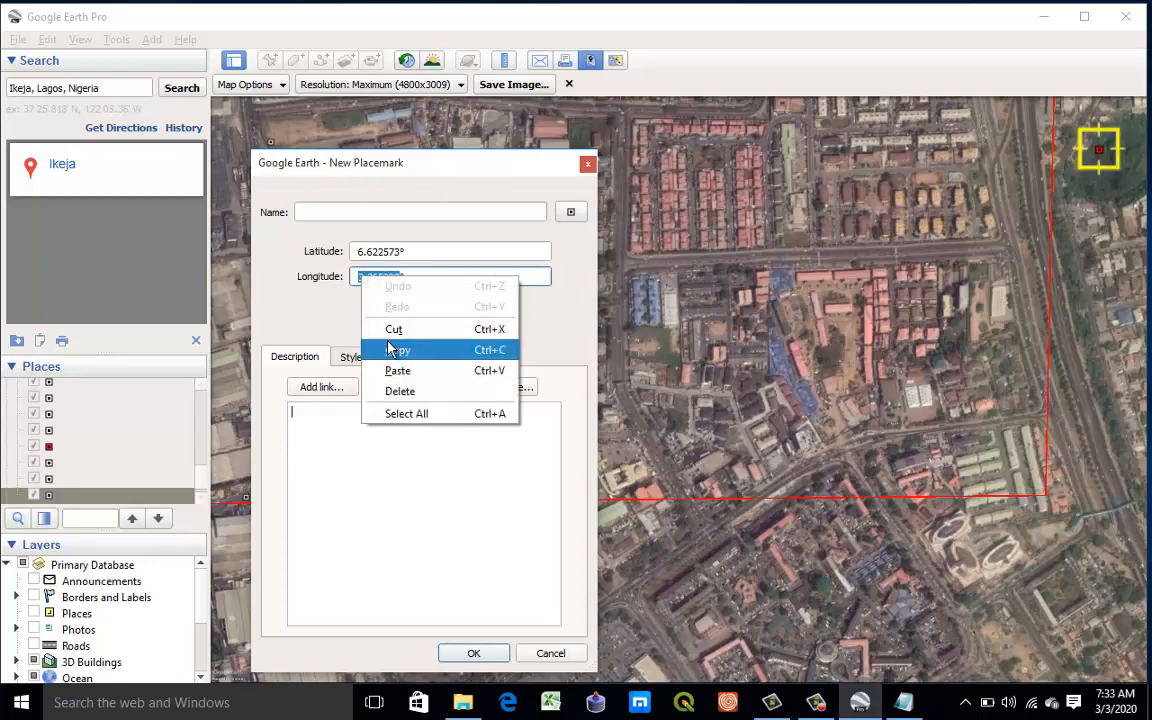
left_click(471, 409)
key("ctrl+c")
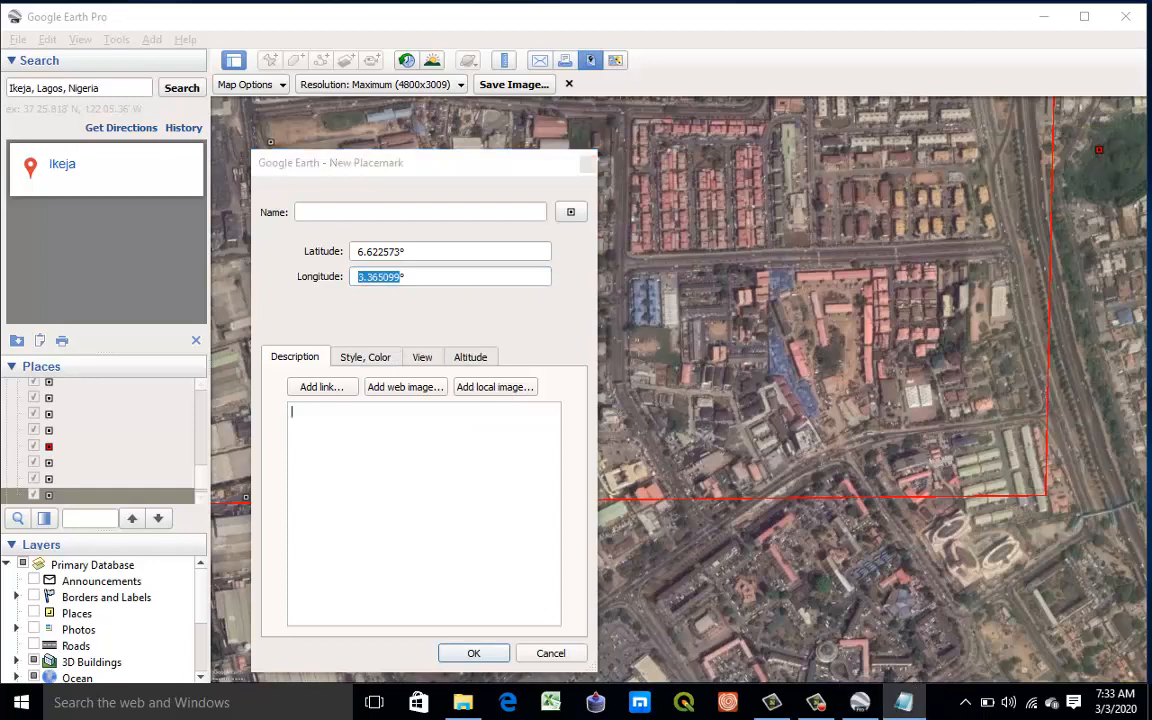
left_click(903, 702)
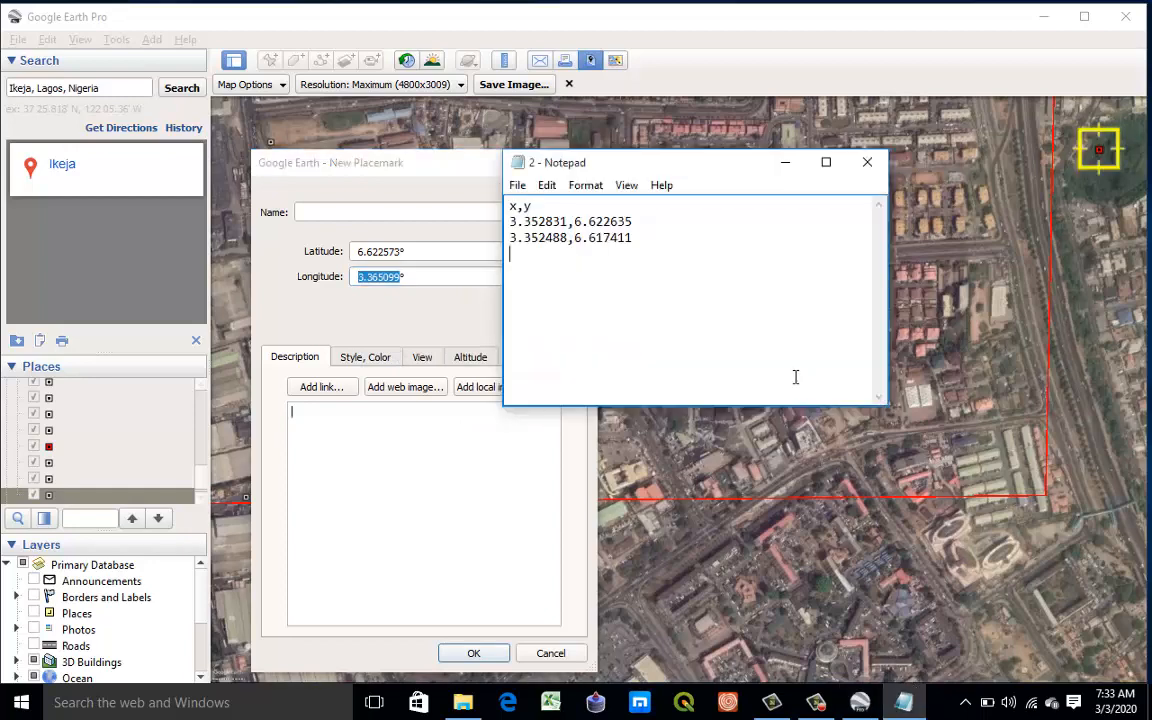
key("ctrl+v")
Step: Complete the third coordinate line in Notepad with the placemark's latitude, 6.622573, and save the placemark in Google Earth Pro
left_click_drag(405, 251, 366, 250)
right_click(361, 251)
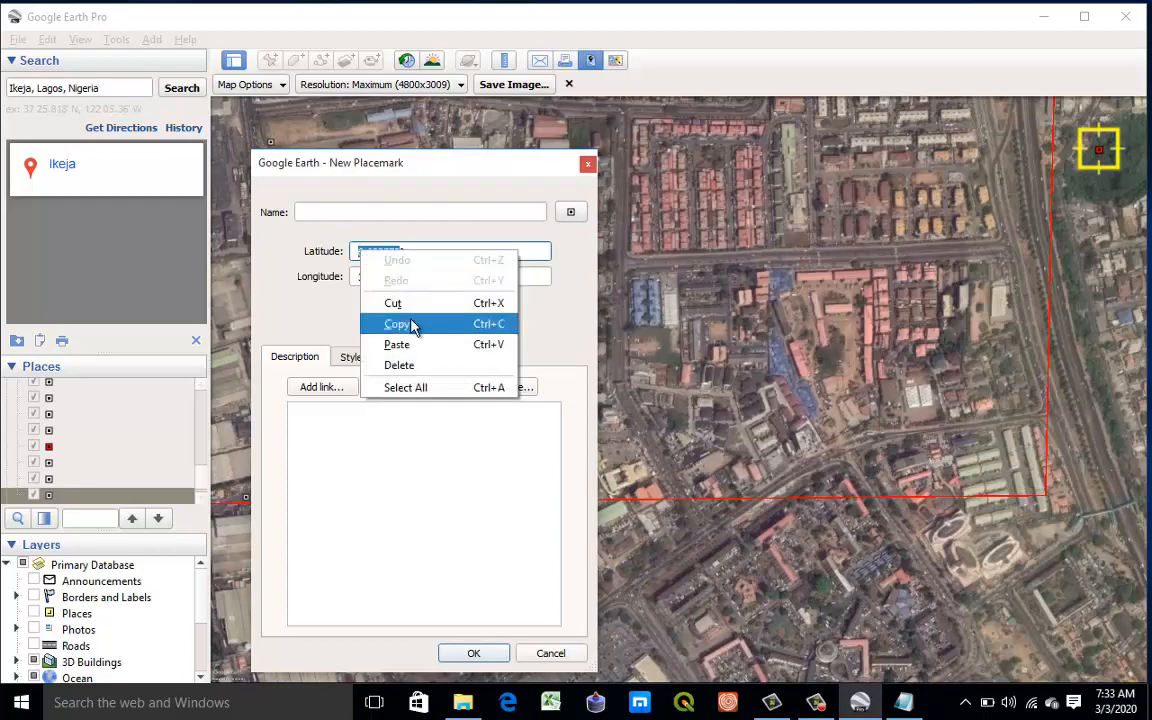
left_click(398, 324)
left_click(903, 702)
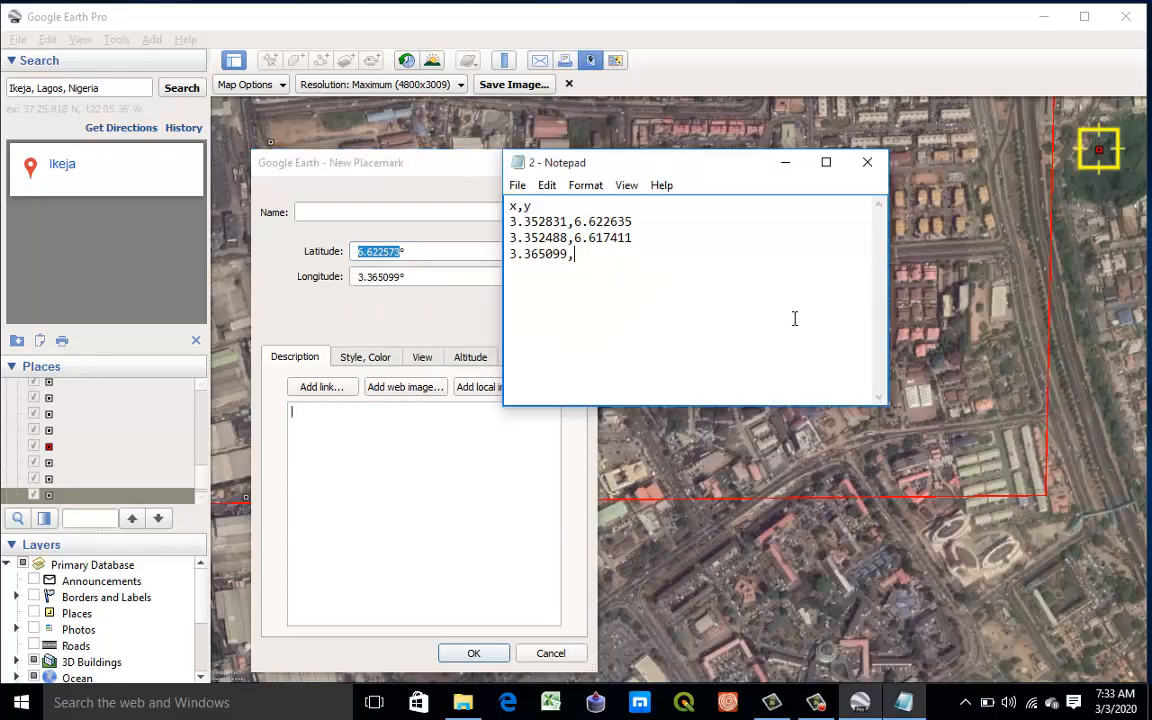
key("ctrl+v")
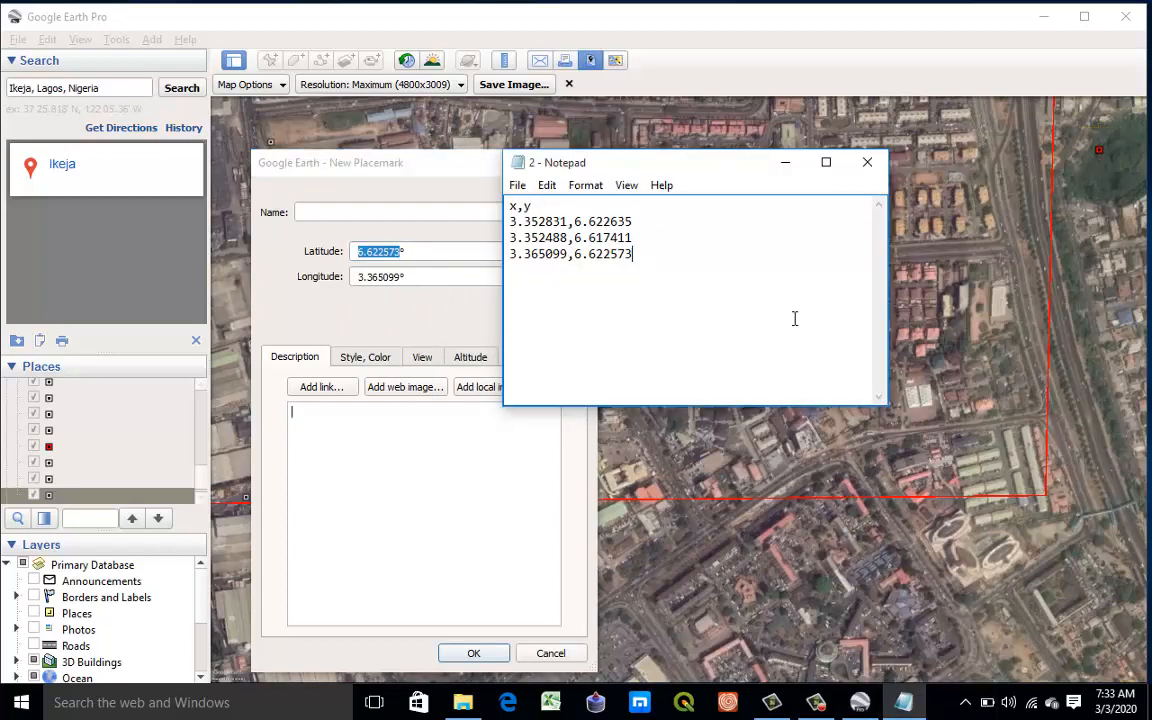
left_click(474, 653)
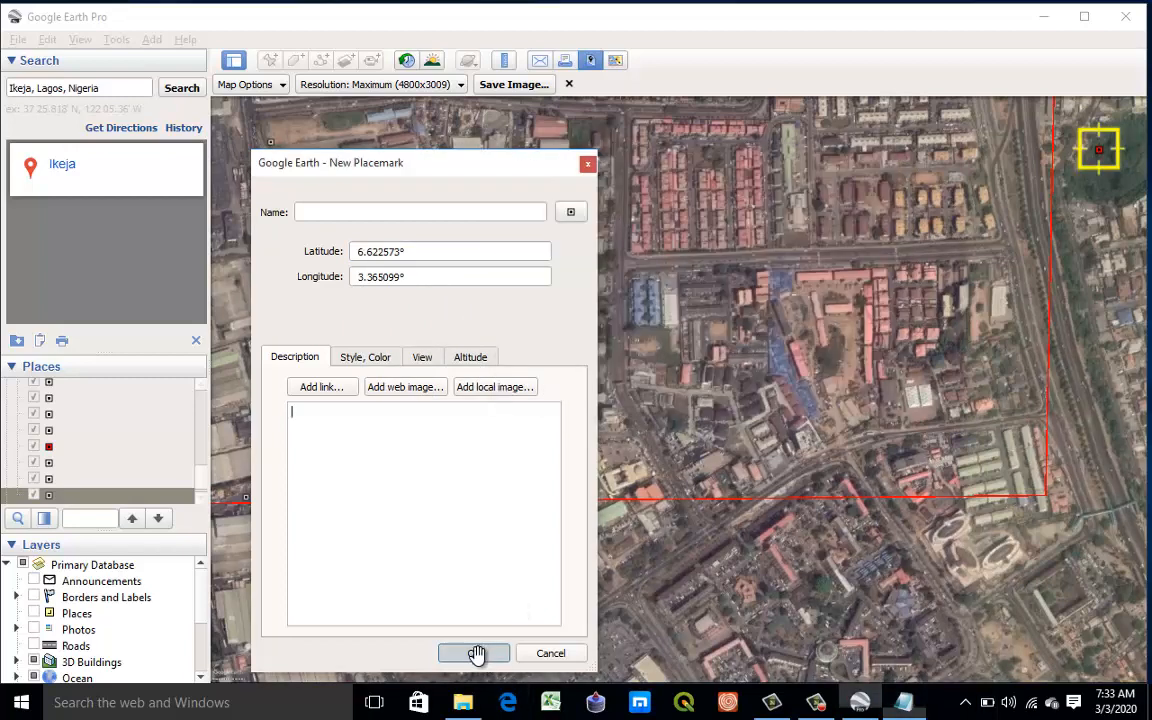
Step: Add an unnamed placemark east of the red boundary's southeast corner, at latitude 6.618233 and longitude 3.365491
left_click(268, 62)
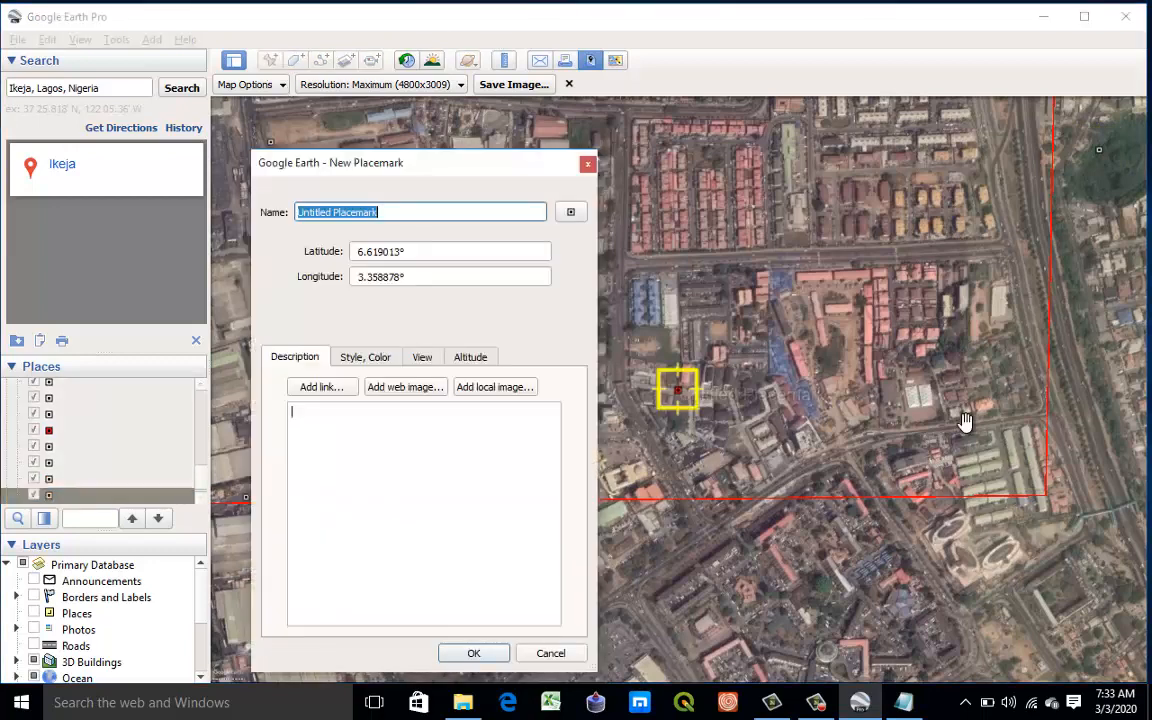
left_click_drag(676, 398, 1138, 464)
left_click(373, 329)
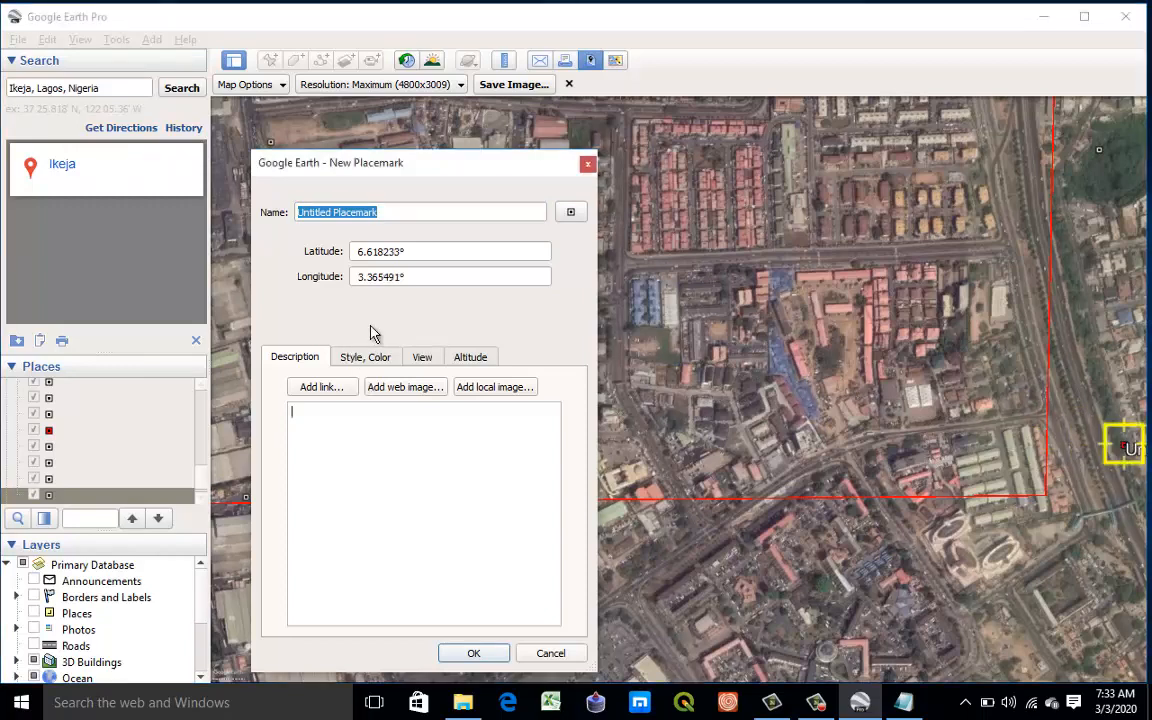
key("BackSpace")
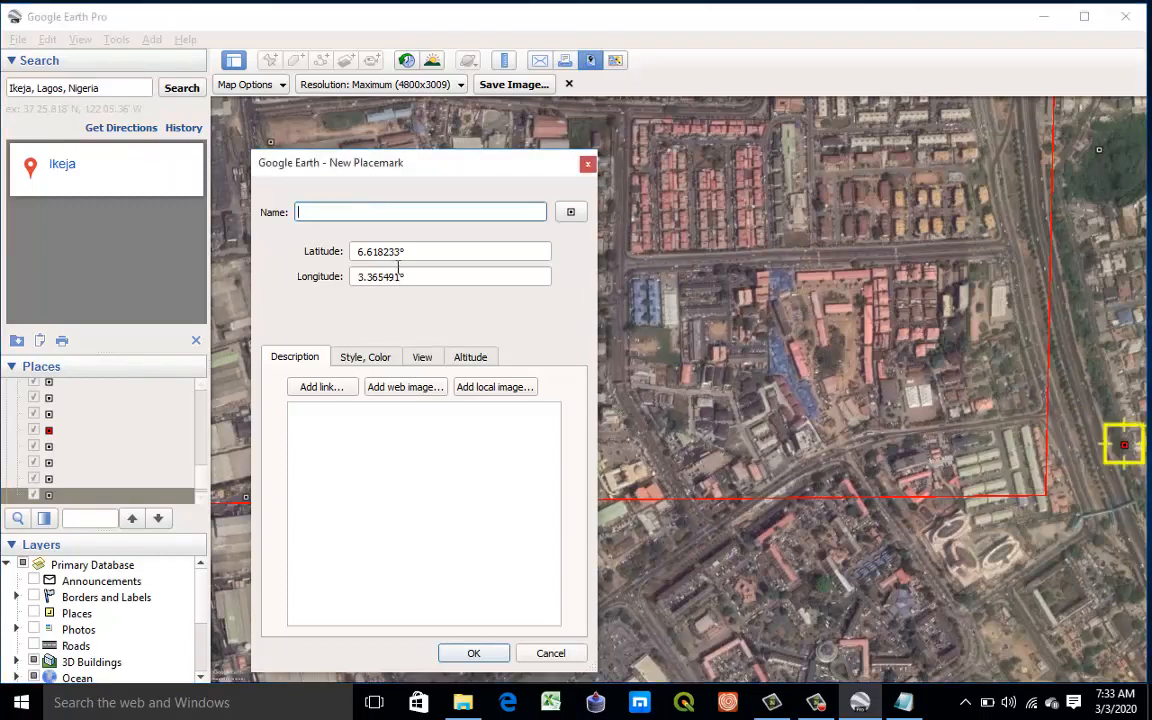
Step: Copy the southeast placemark's longitude, 3.365491, into a fourth coordinate line in Notepad, followed by a comma
left_click_drag(403, 278, 366, 277)
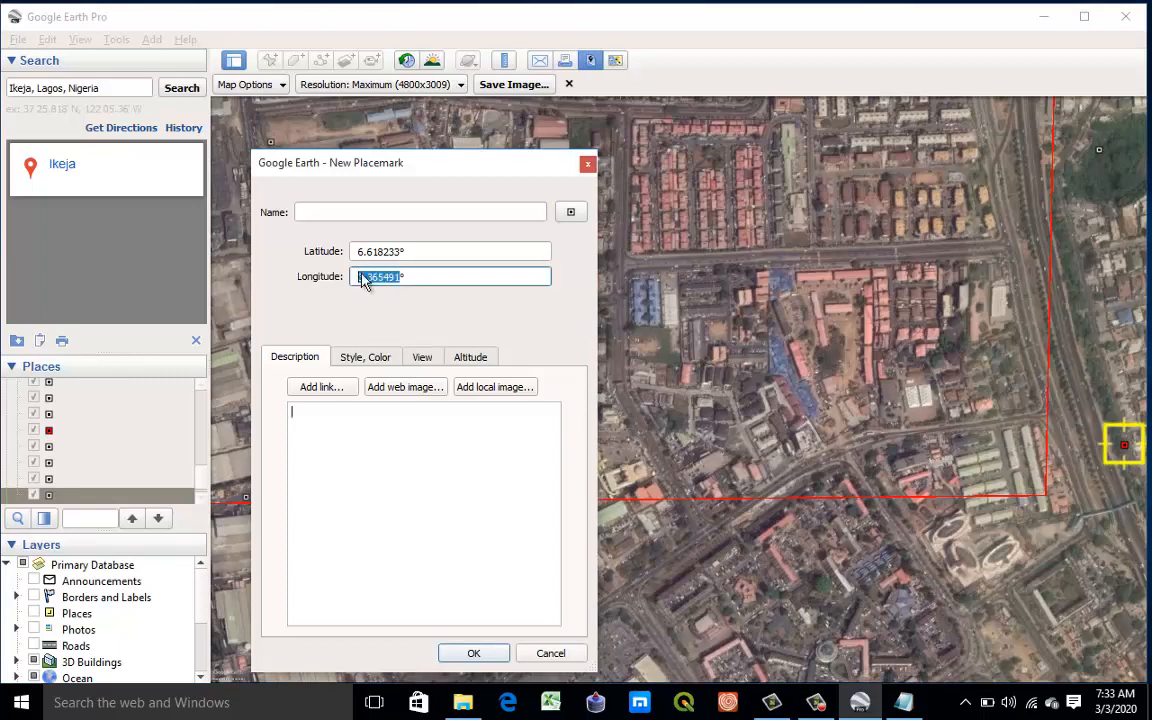
right_click(363, 276)
left_click(397, 347)
left_click(910, 708)
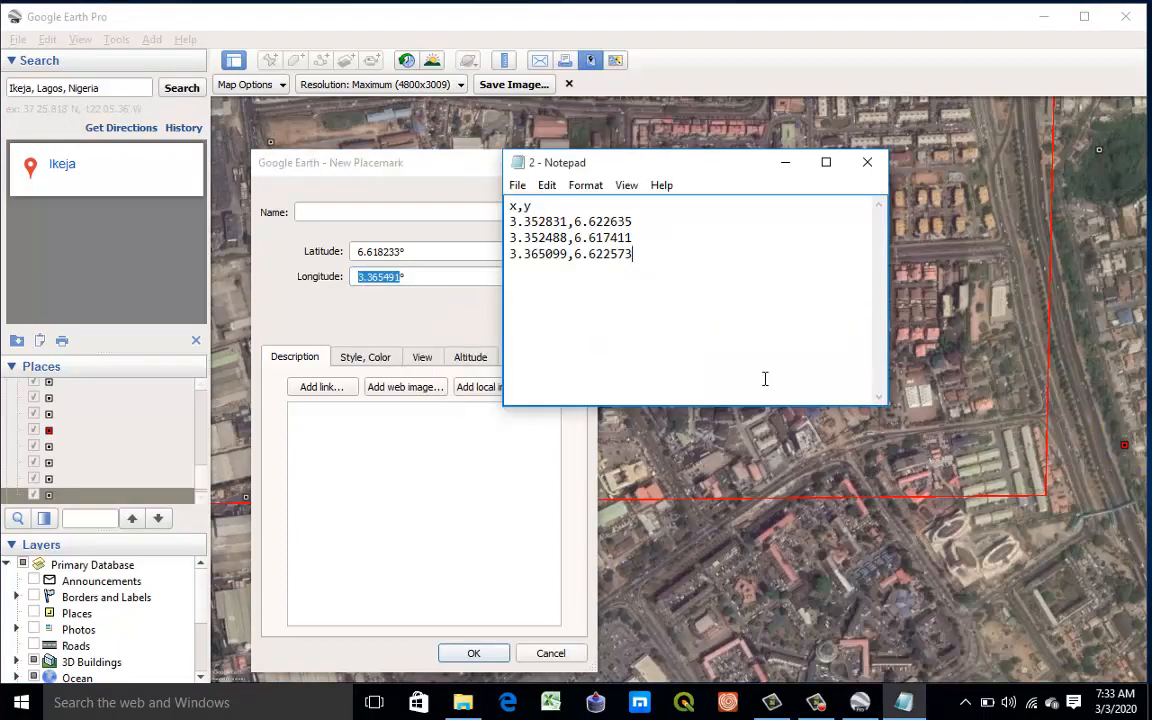
key("ctrl+v")
type(",")
Step: Complete the fourth coordinate line in Notepad with latitude 6.618233, and save the southeast placemark in Google Earth Pro
left_click(418, 246)
left_click_drag(410, 251, 357, 254)
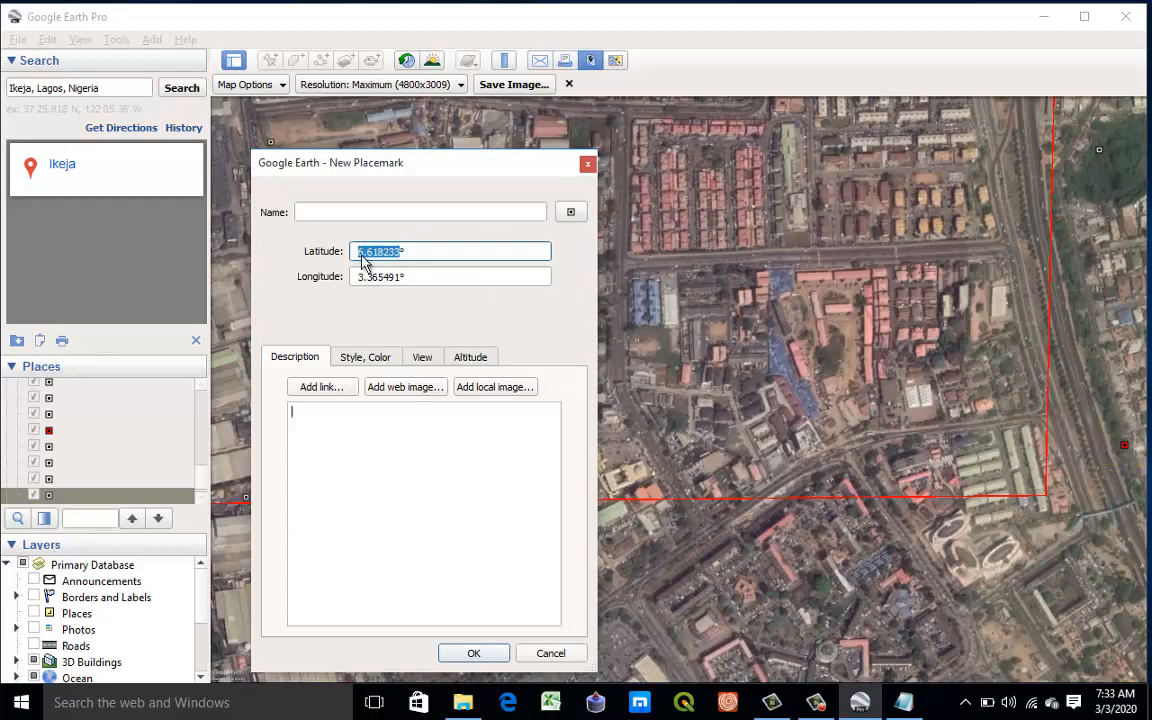
right_click(362, 256)
left_click(400, 330)
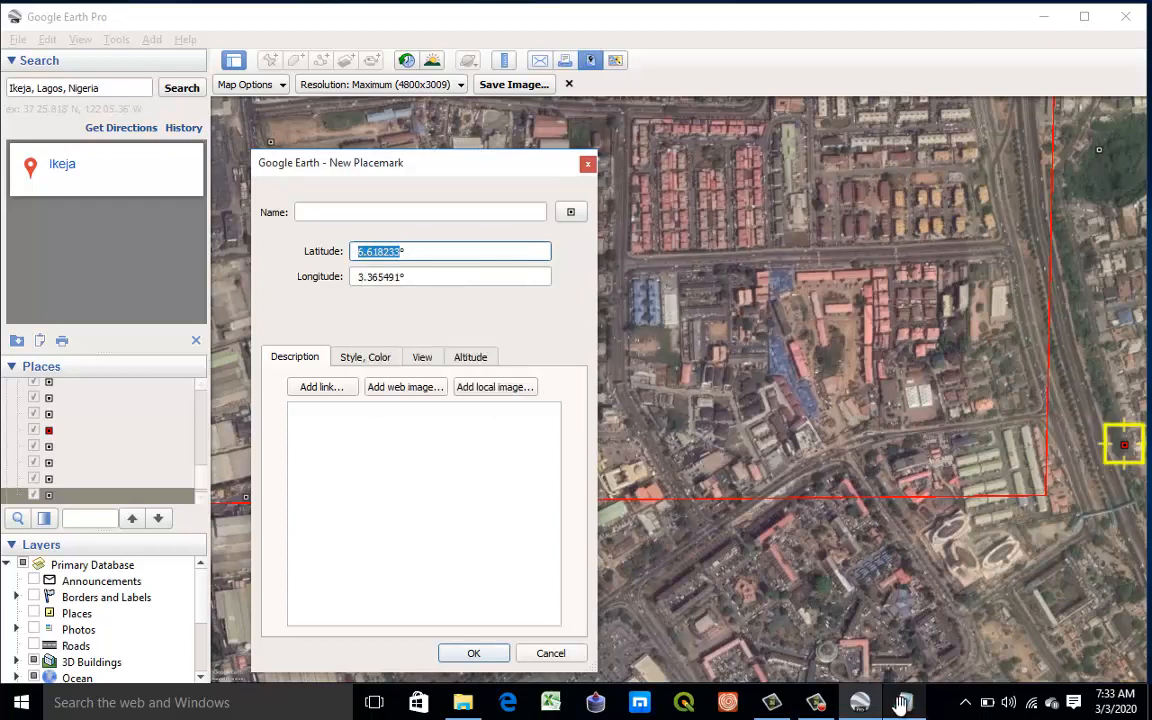
key("alt+Tab")
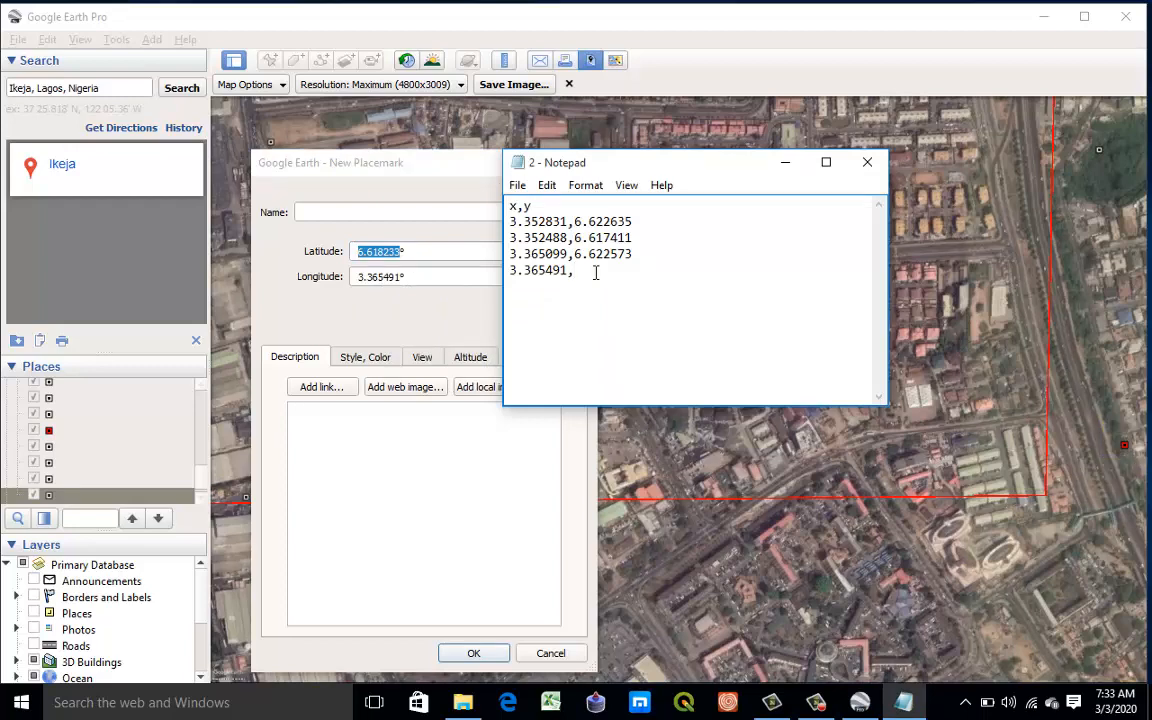
key("ctrl+v")
mouse_move(463, 702)
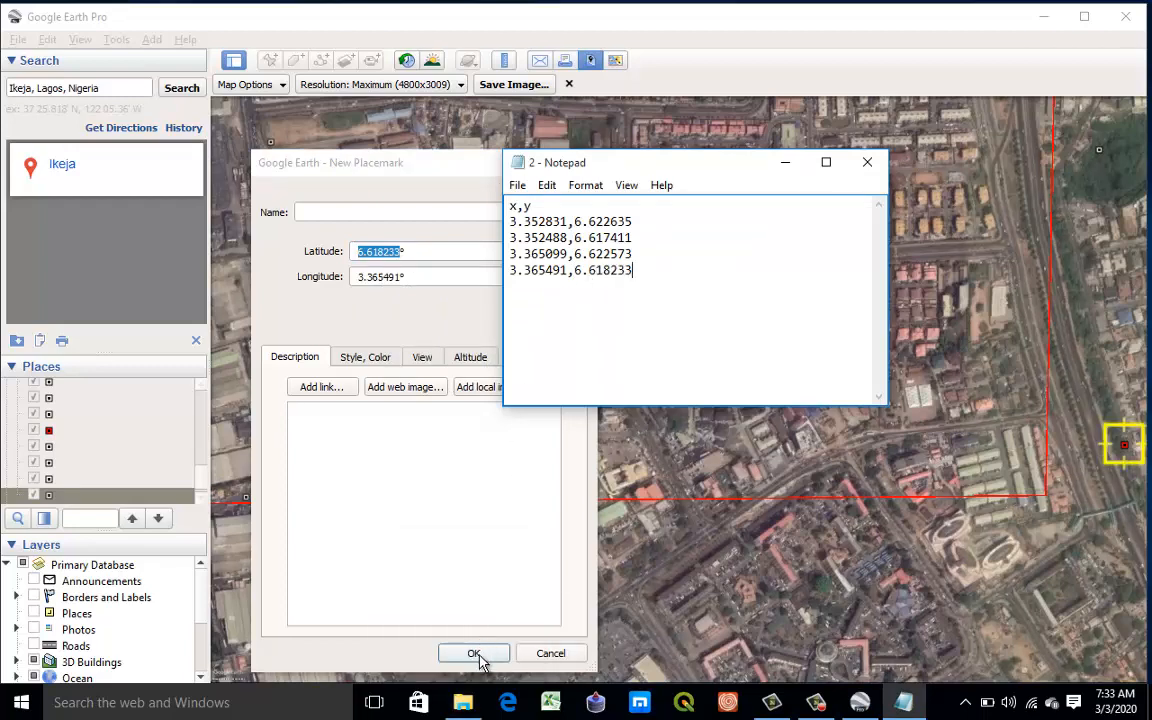
left_click(477, 654)
Step: Save the four corner coordinates in Notepad as a new text file named 2_2 in the Imagery folder
key("alt+Tab")
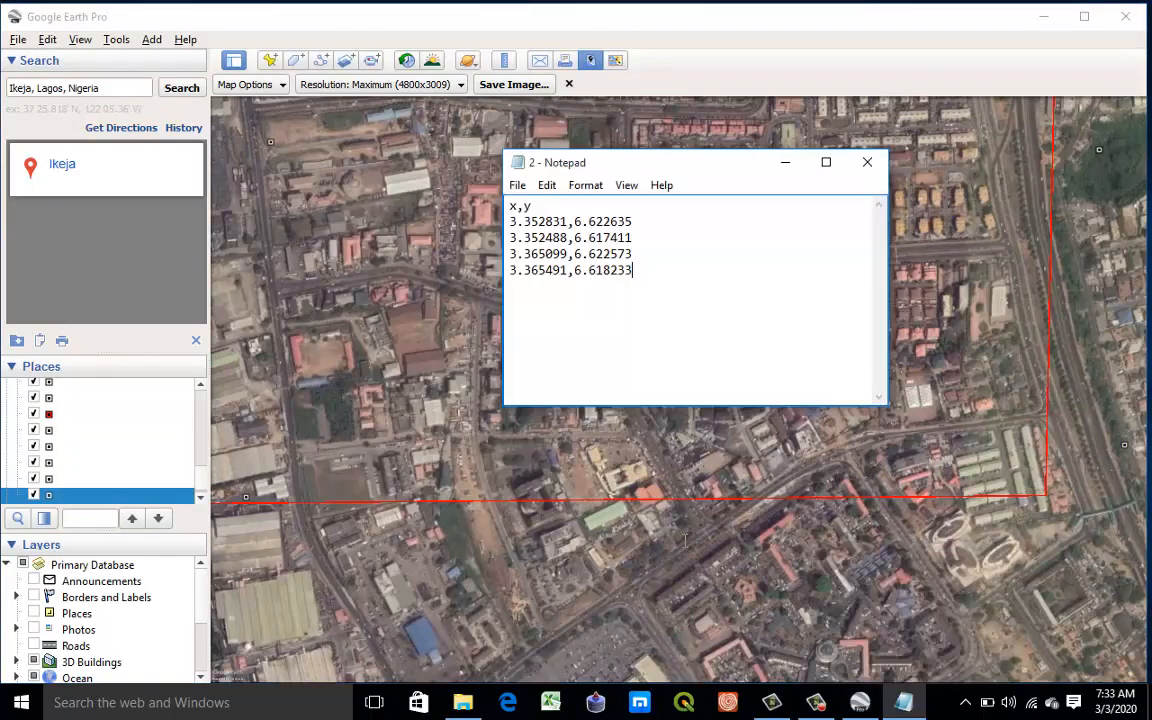
left_click(517, 186)
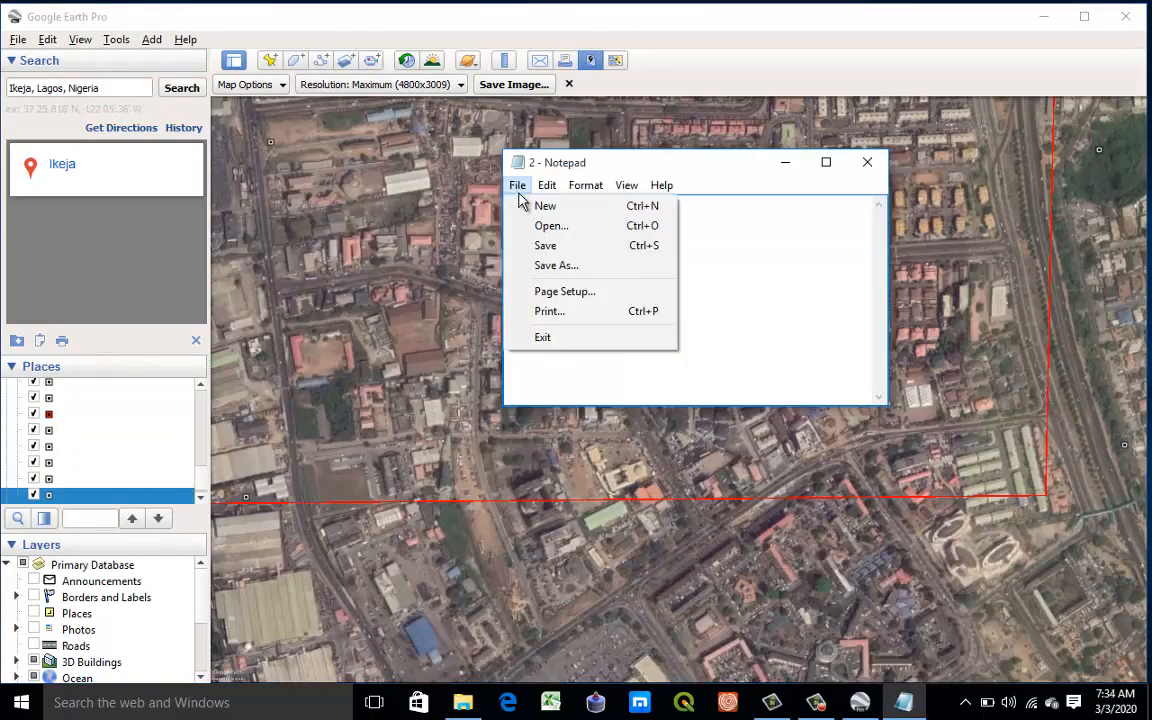
left_click(540, 266)
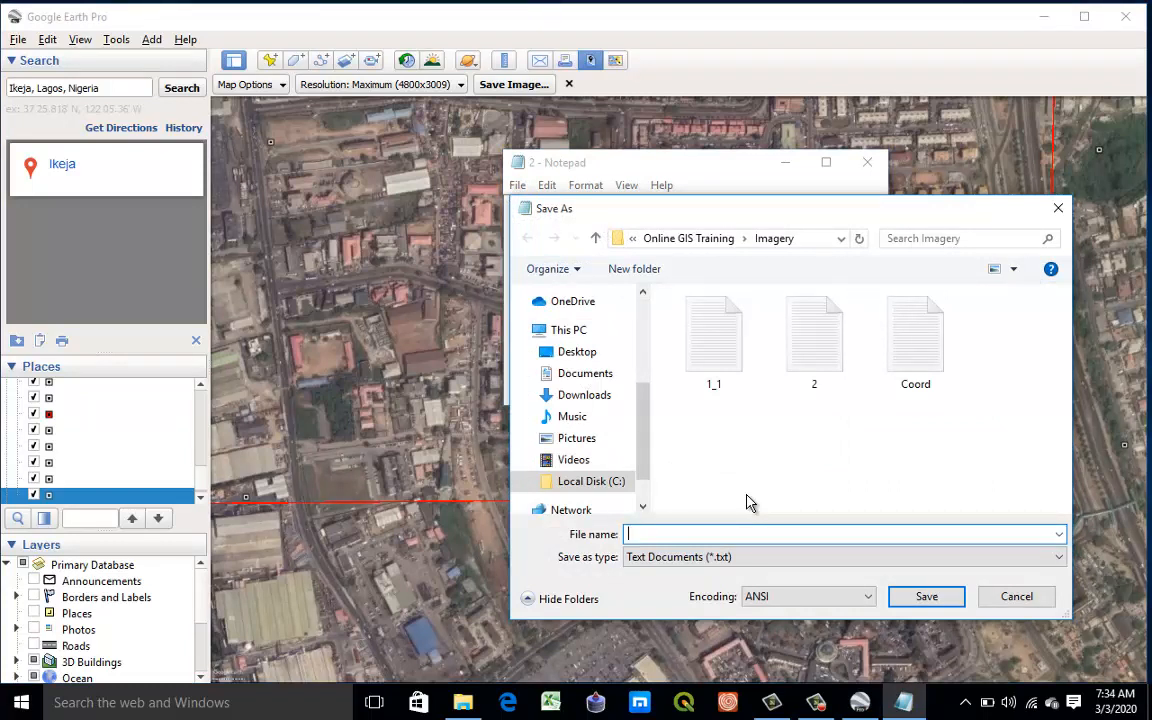
type("2_2")
left_click(926, 597)
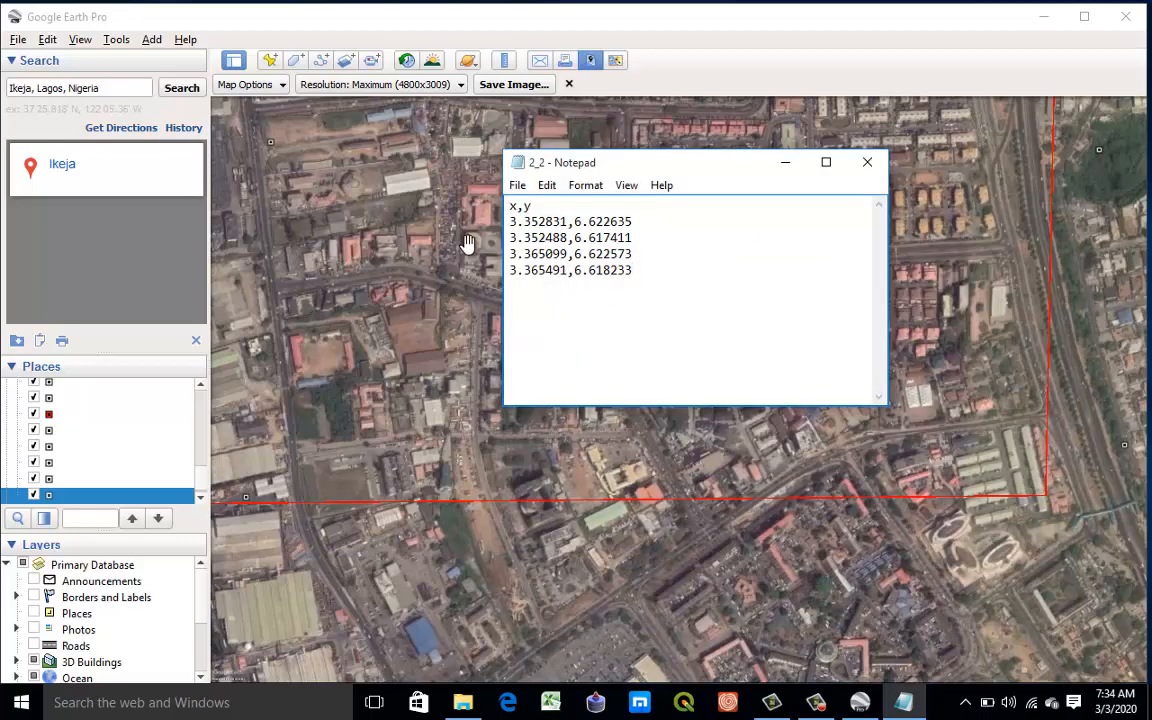
Step: Export the current Google Earth Pro map view at maximum resolution as an image named 2_2 in the Imagery folder
left_click(514, 84)
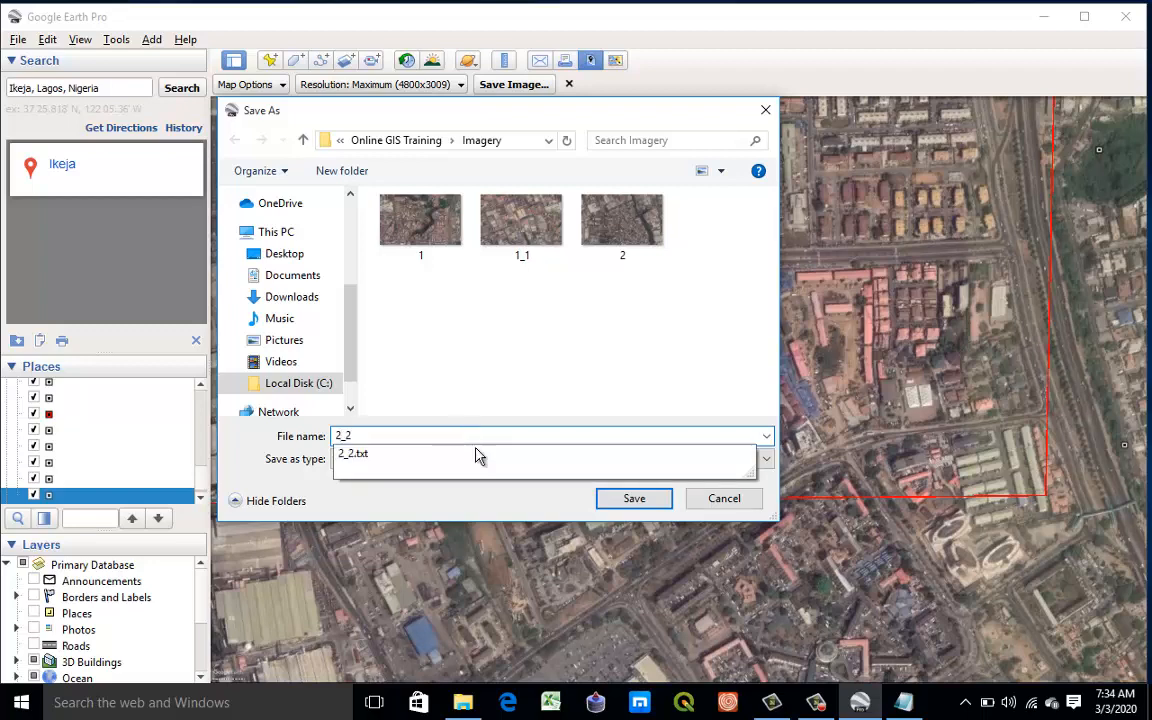
left_click(636, 501)
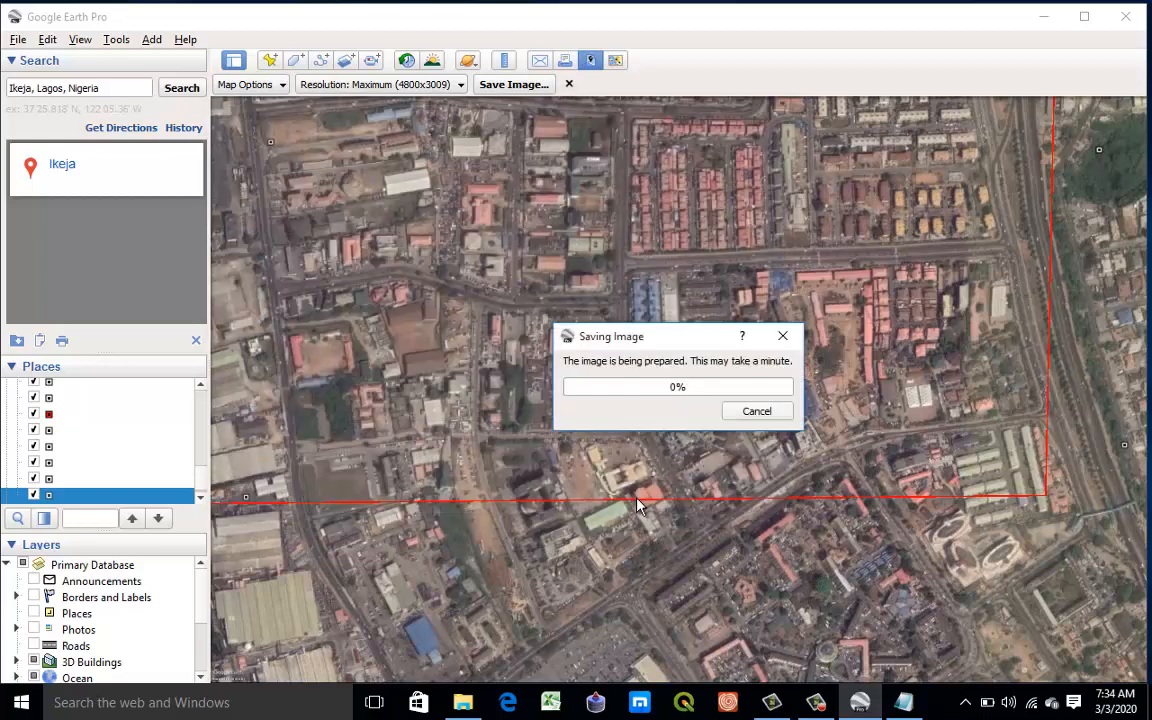
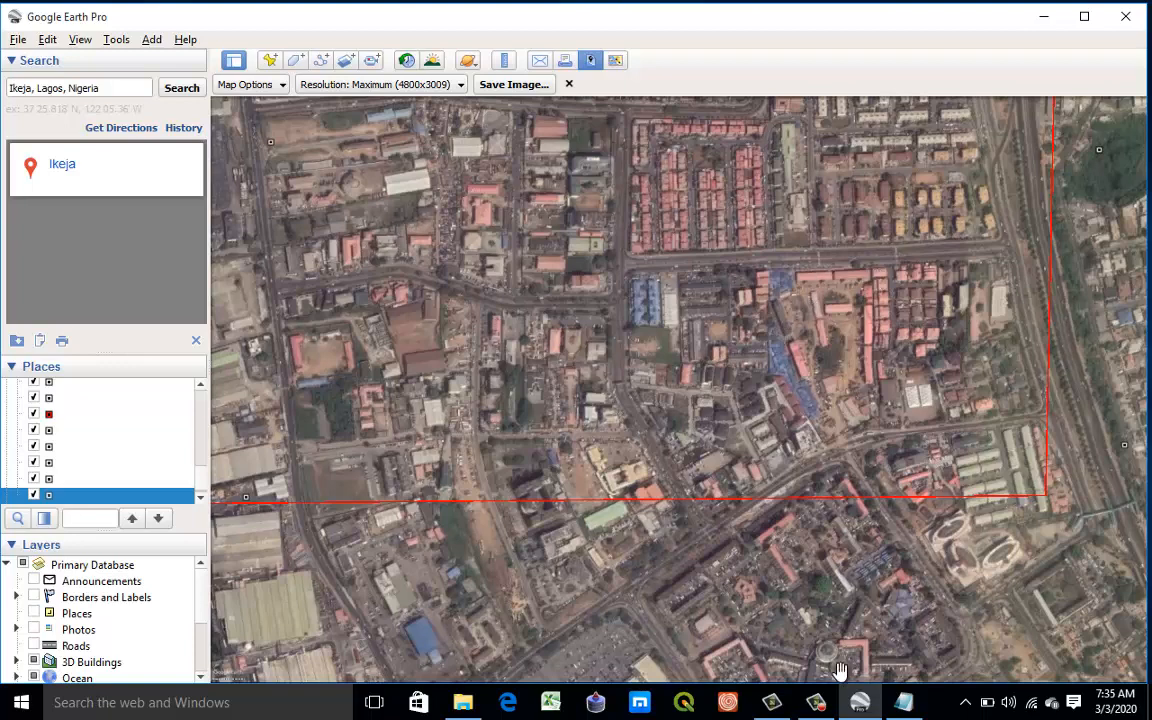
Step: Open the exported image 1 from the Imagery folder in Photos and examine its roads and buildings at close range
left_click(461, 703)
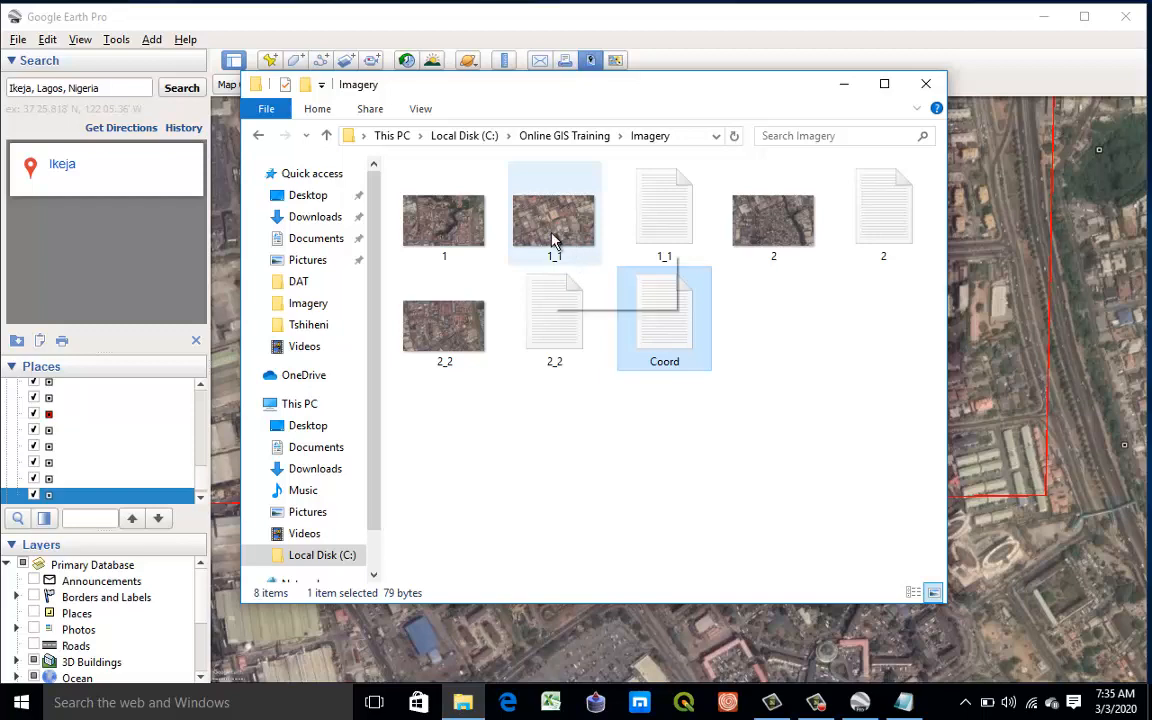
left_click(486, 238)
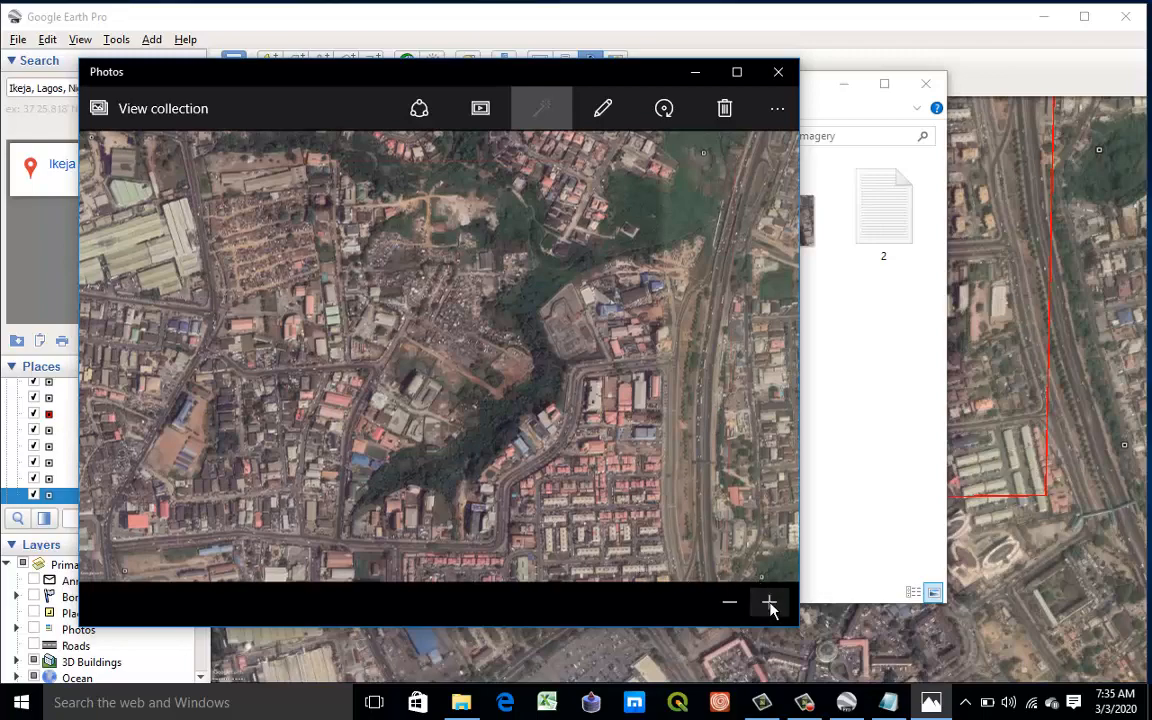
left_click(771, 600)
left_click(771, 602)
left_click(771, 605)
left_click(771, 603)
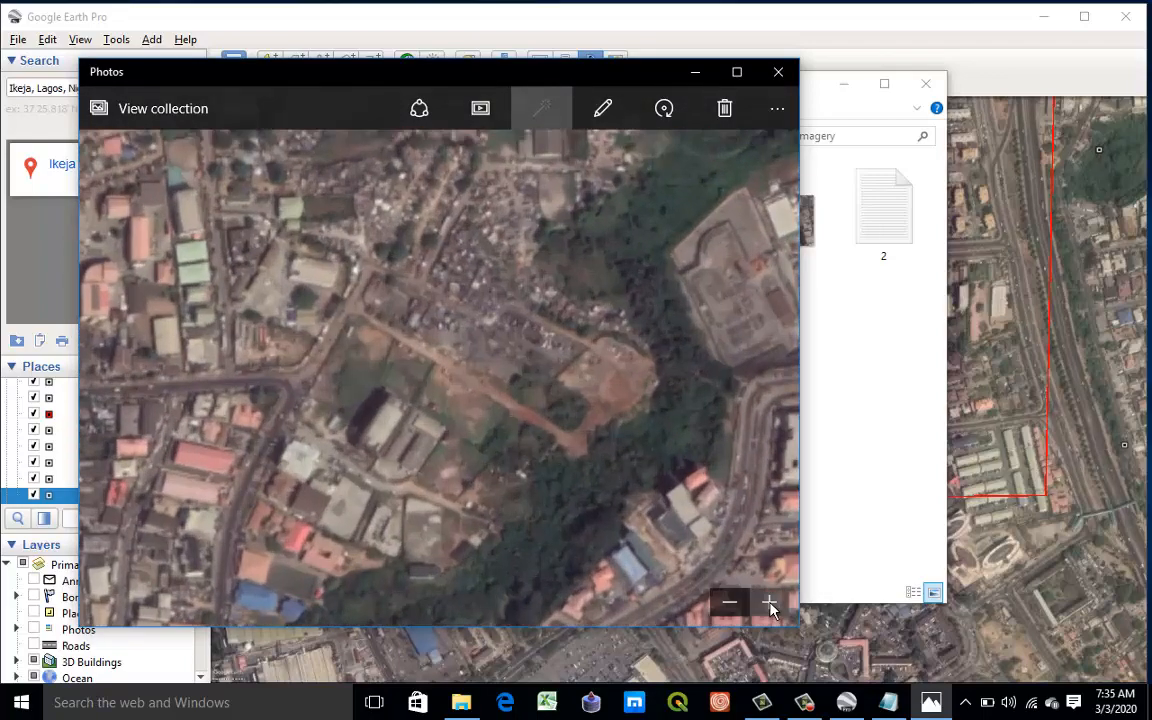
left_click(771, 603)
left_click(771, 603)
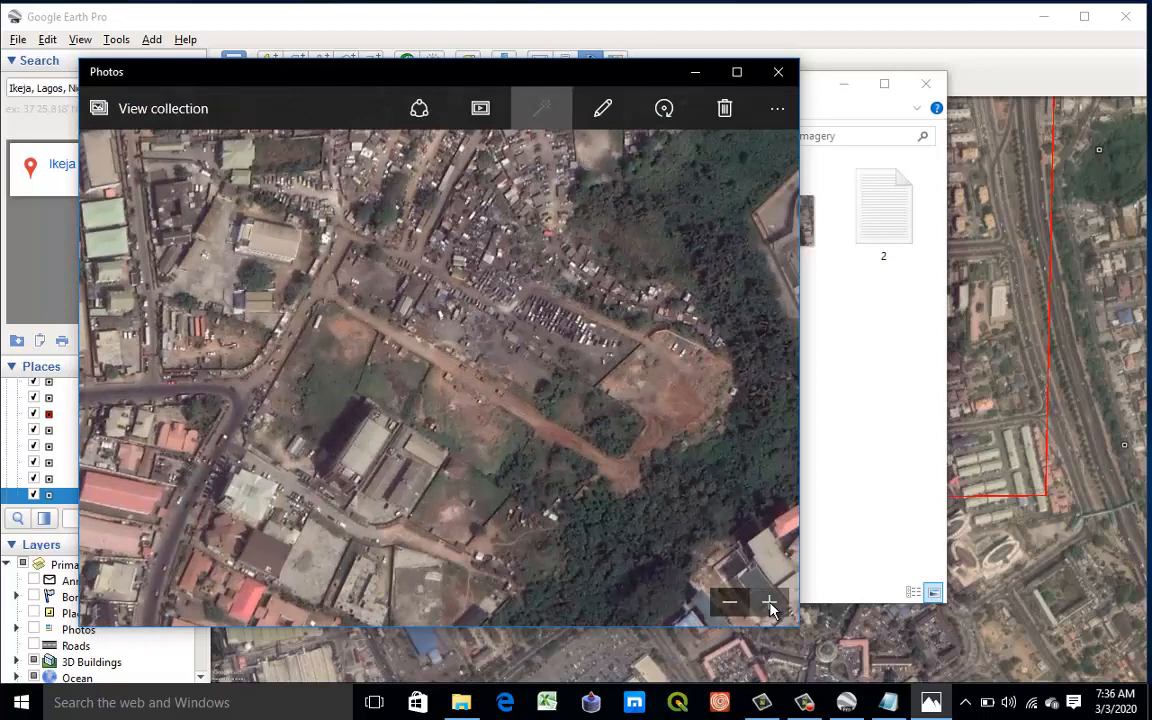
left_click(771, 603)
left_click(771, 603)
left_click(771, 603)
left_click(771, 603)
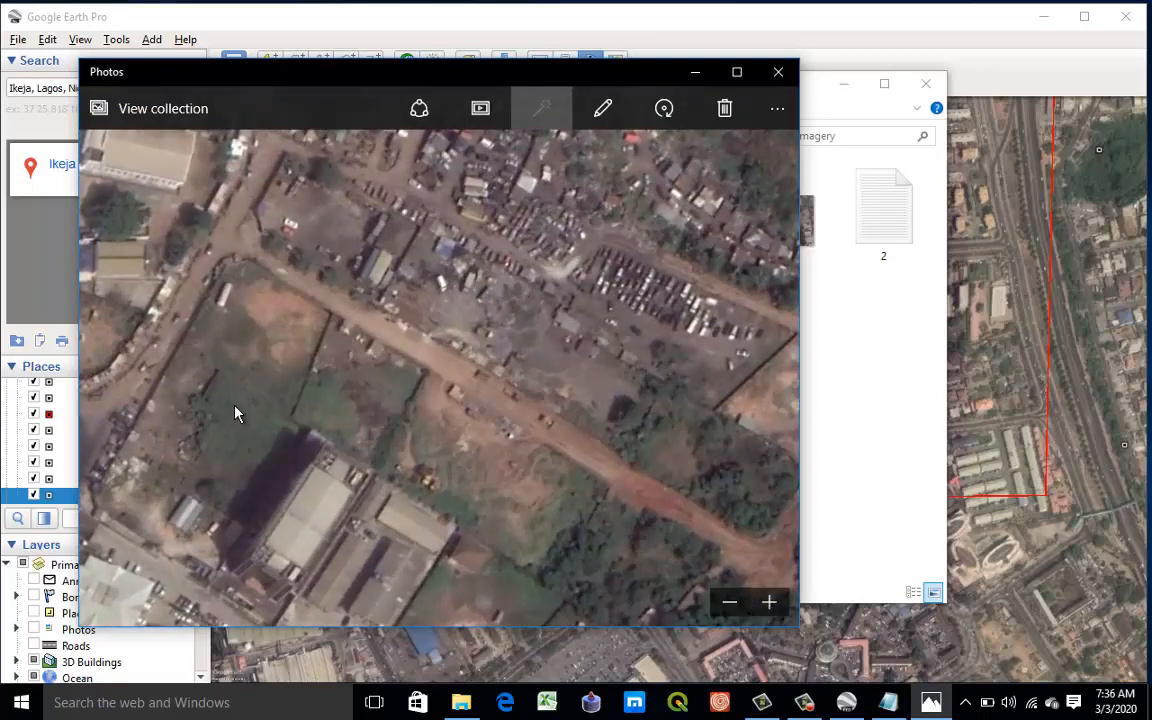
left_click_drag(172, 390, 632, 389)
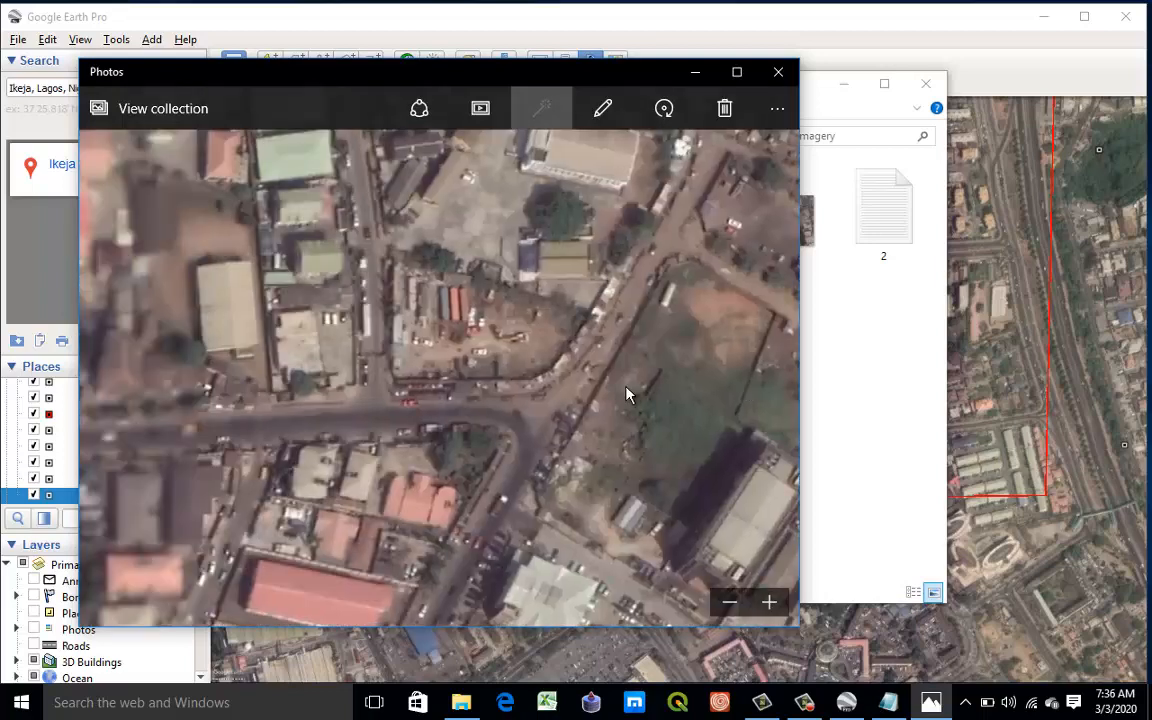
Step: Inspect the remaining roads, car parks and rooftops across exported image 1, and close the image and the Imagery folder
left_click_drag(363, 418, 628, 354)
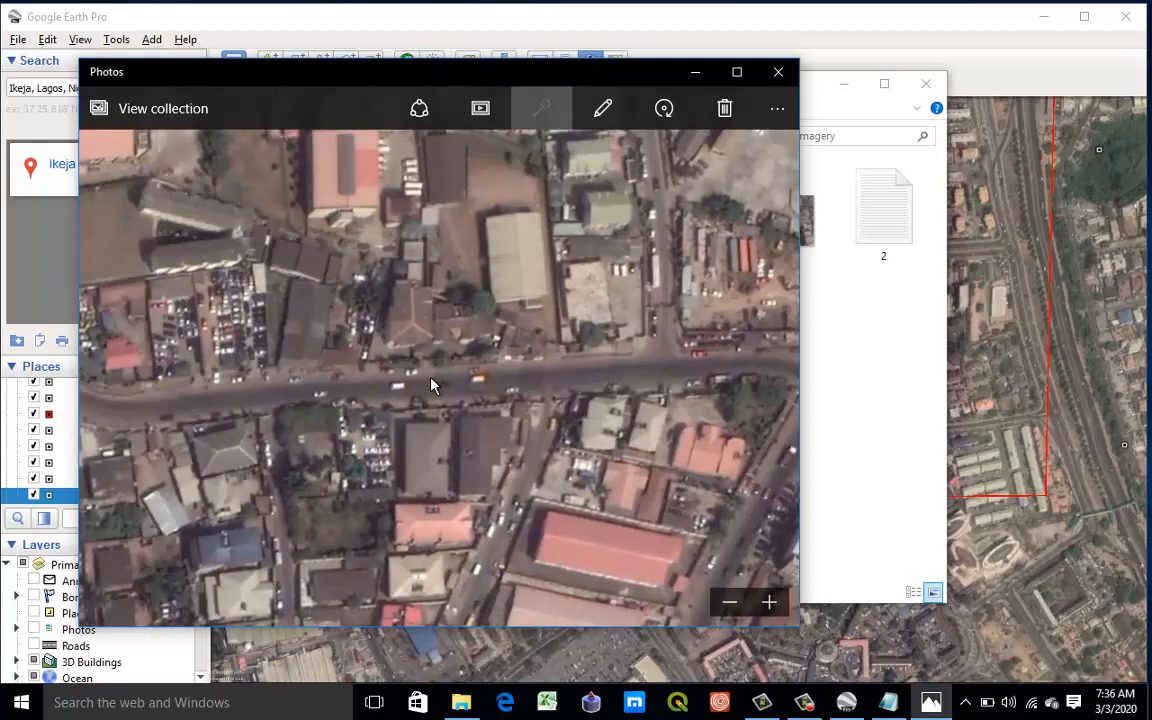
left_click_drag(433, 382, 619, 380)
left_click_drag(387, 365, 617, 381)
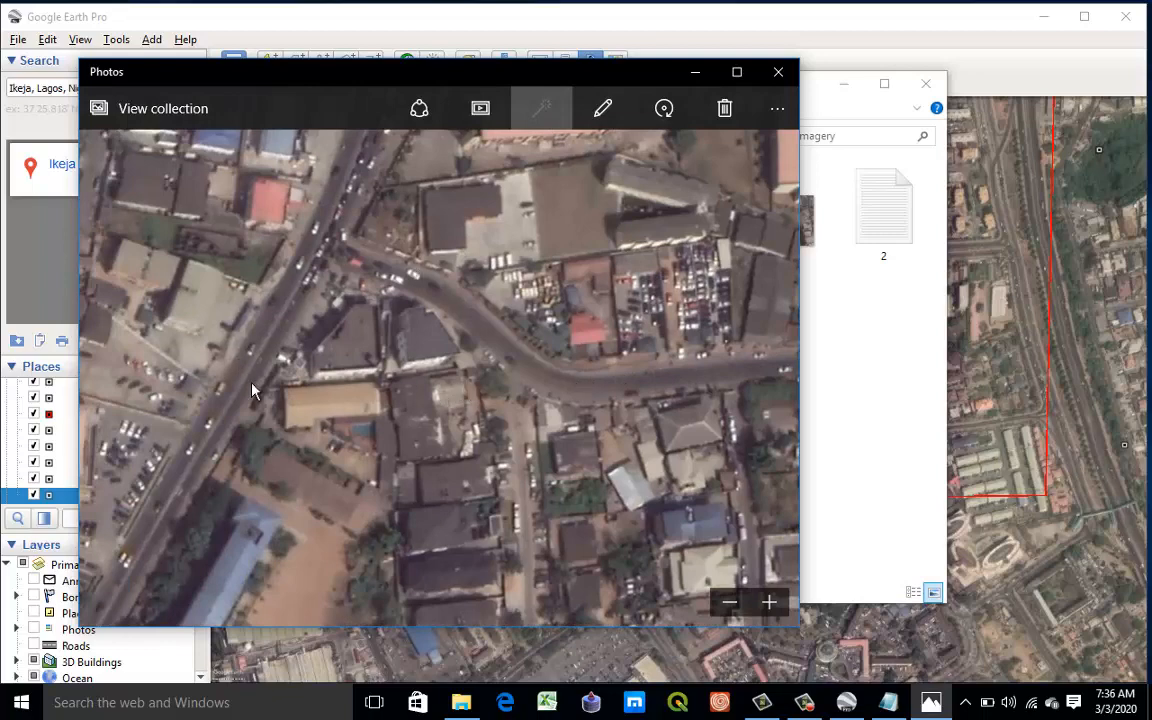
left_click_drag(252, 390, 557, 419)
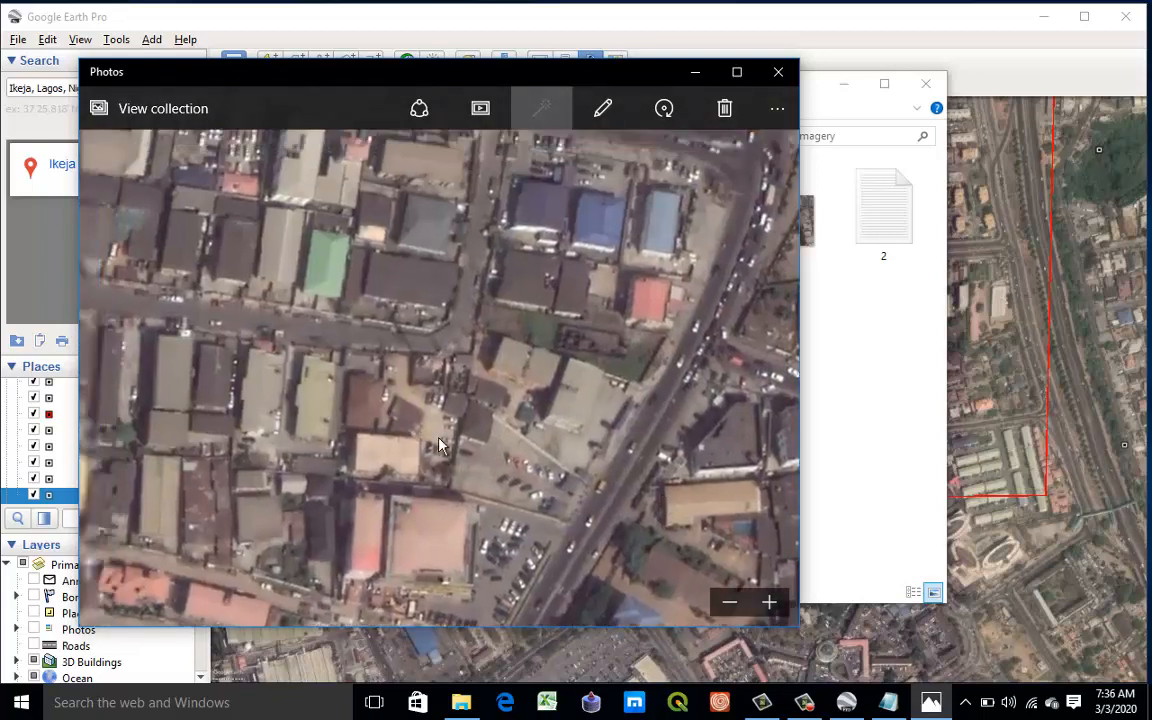
left_click_drag(393, 357, 458, 457)
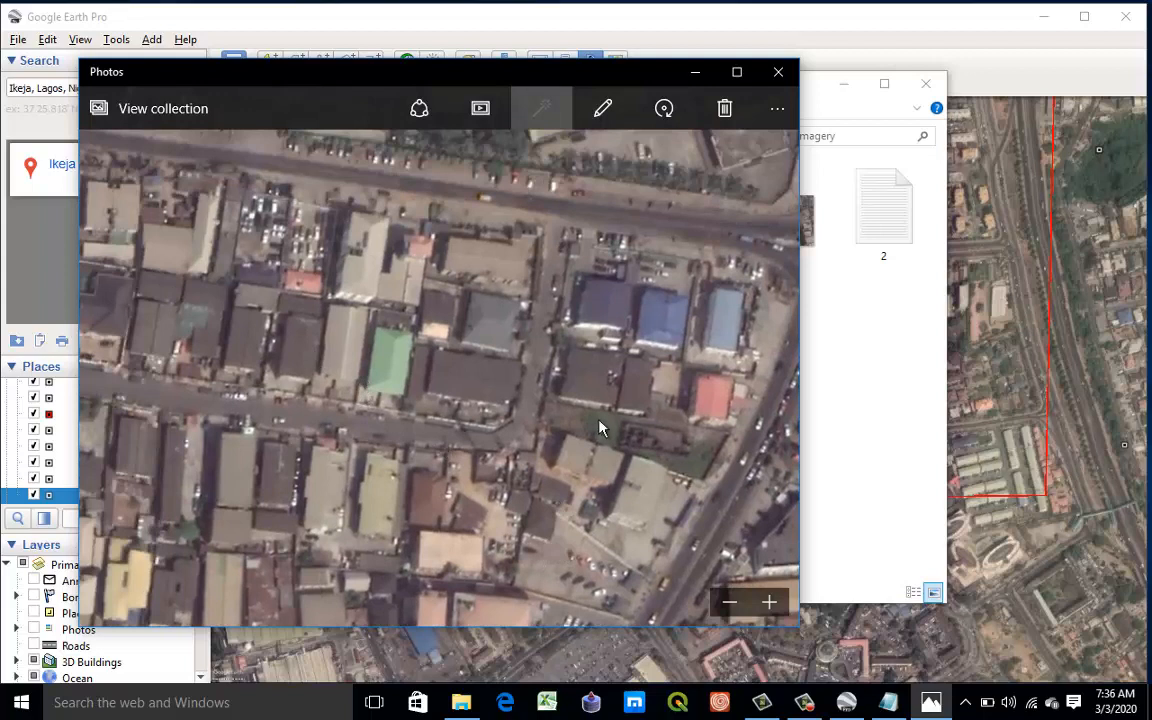
left_click(776, 74)
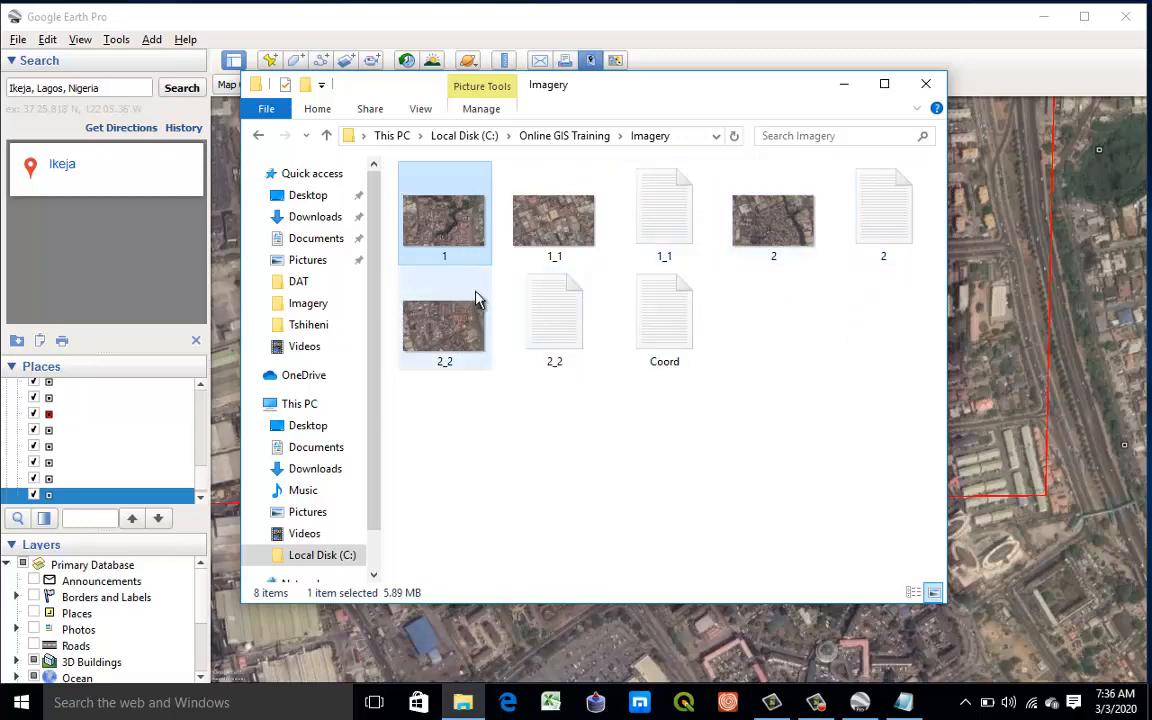
left_click(925, 84)
mouse_move(818, 705)
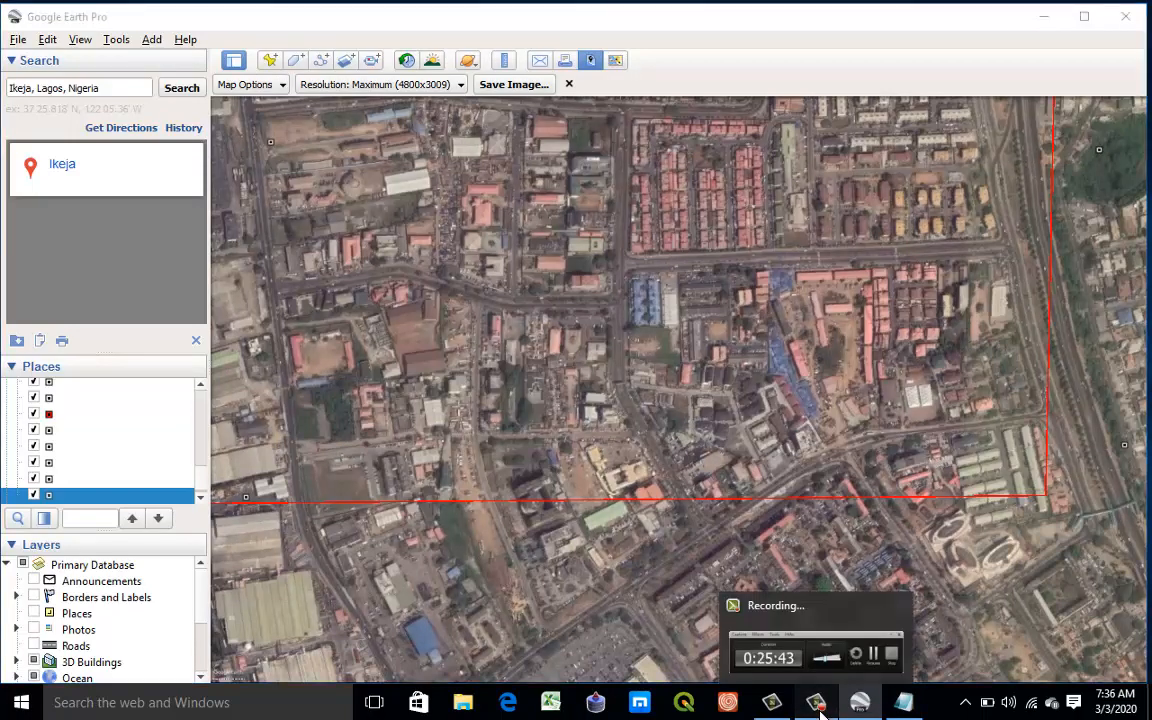
left_click(818, 705)
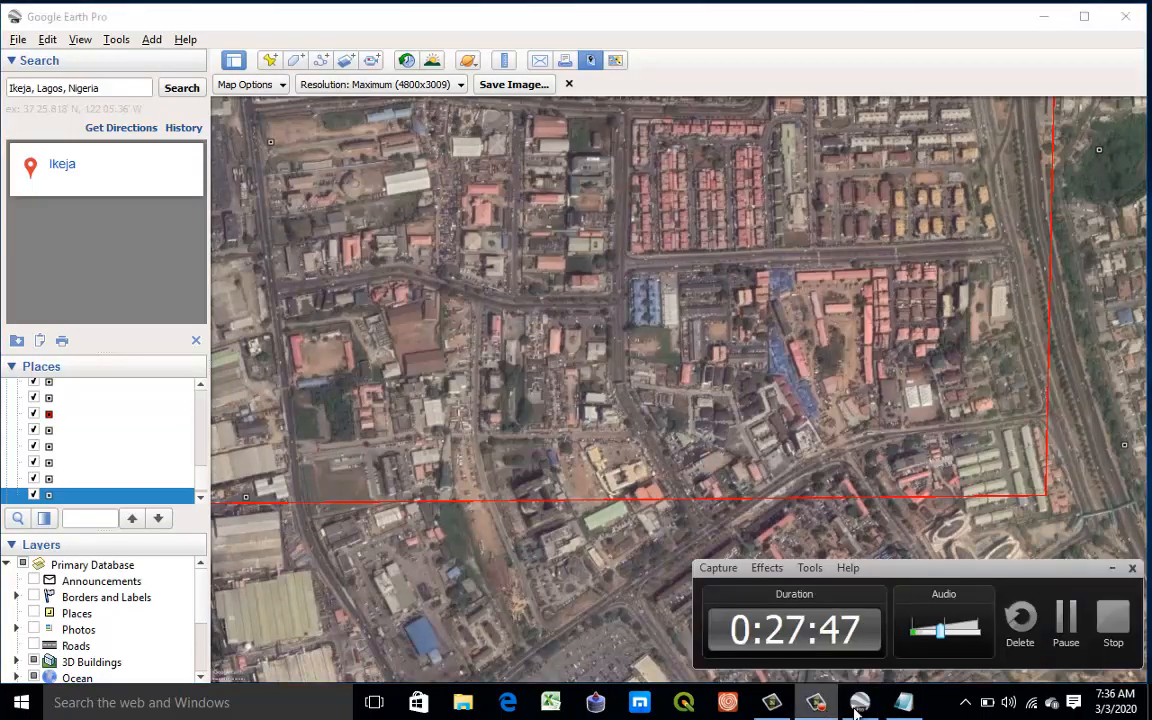
left_click(1112, 627)
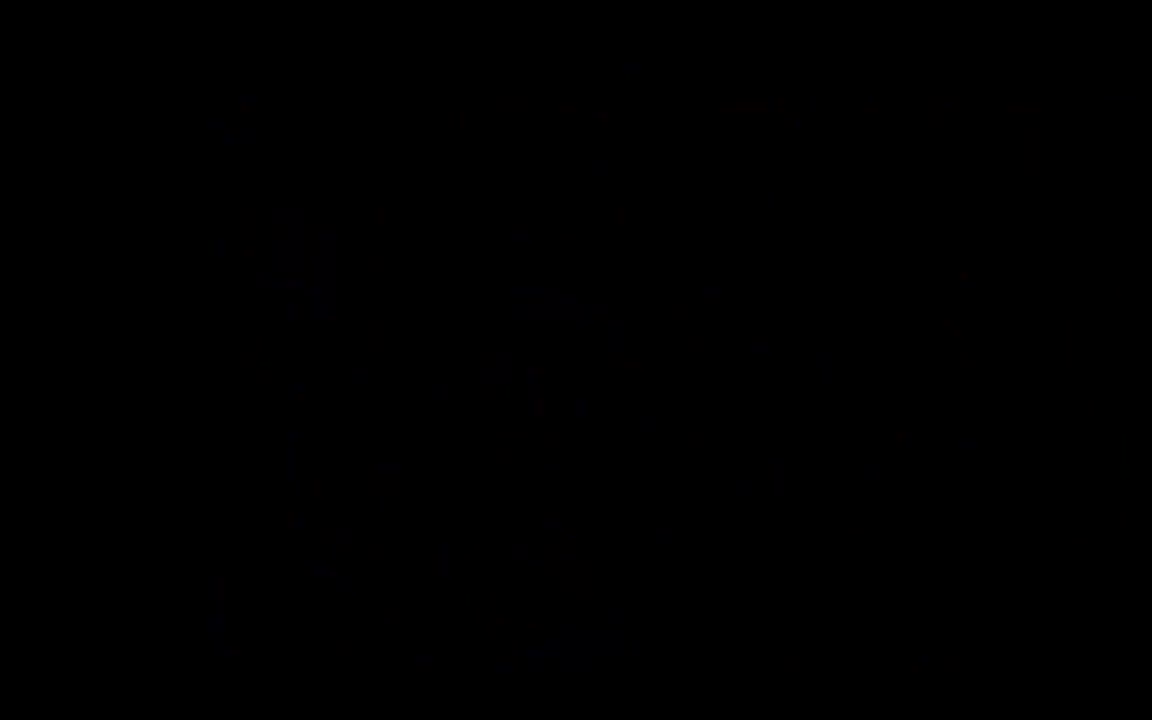